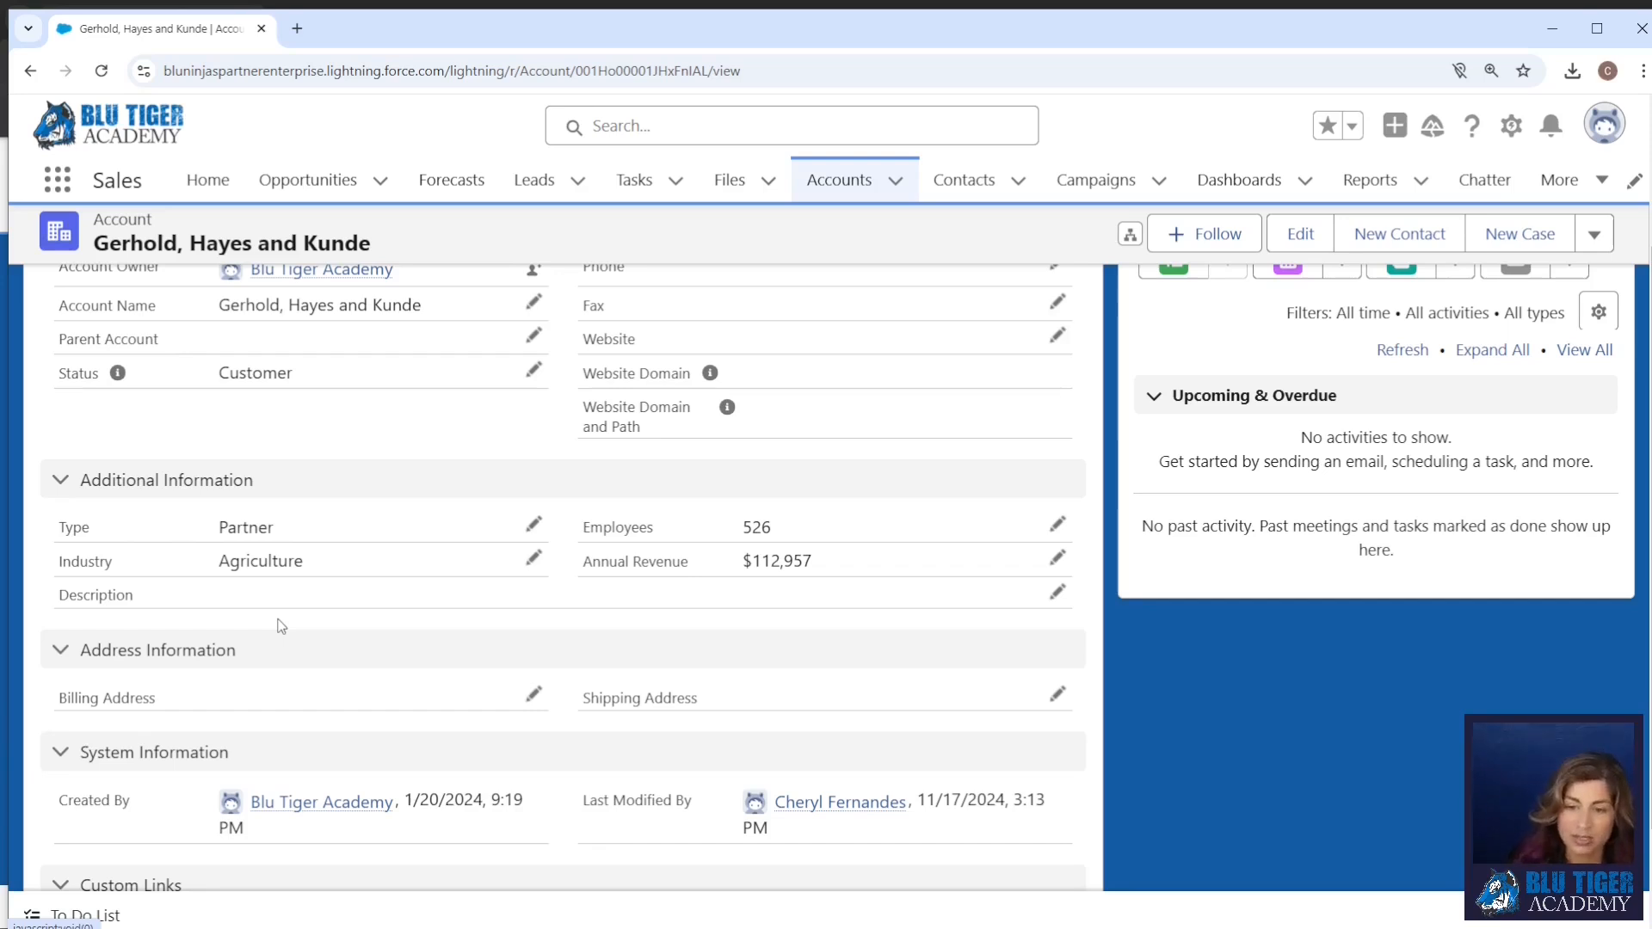
# Open the Reports page in a separate browser tab and switch to it
pyautogui.scroll(3, 282, 626)
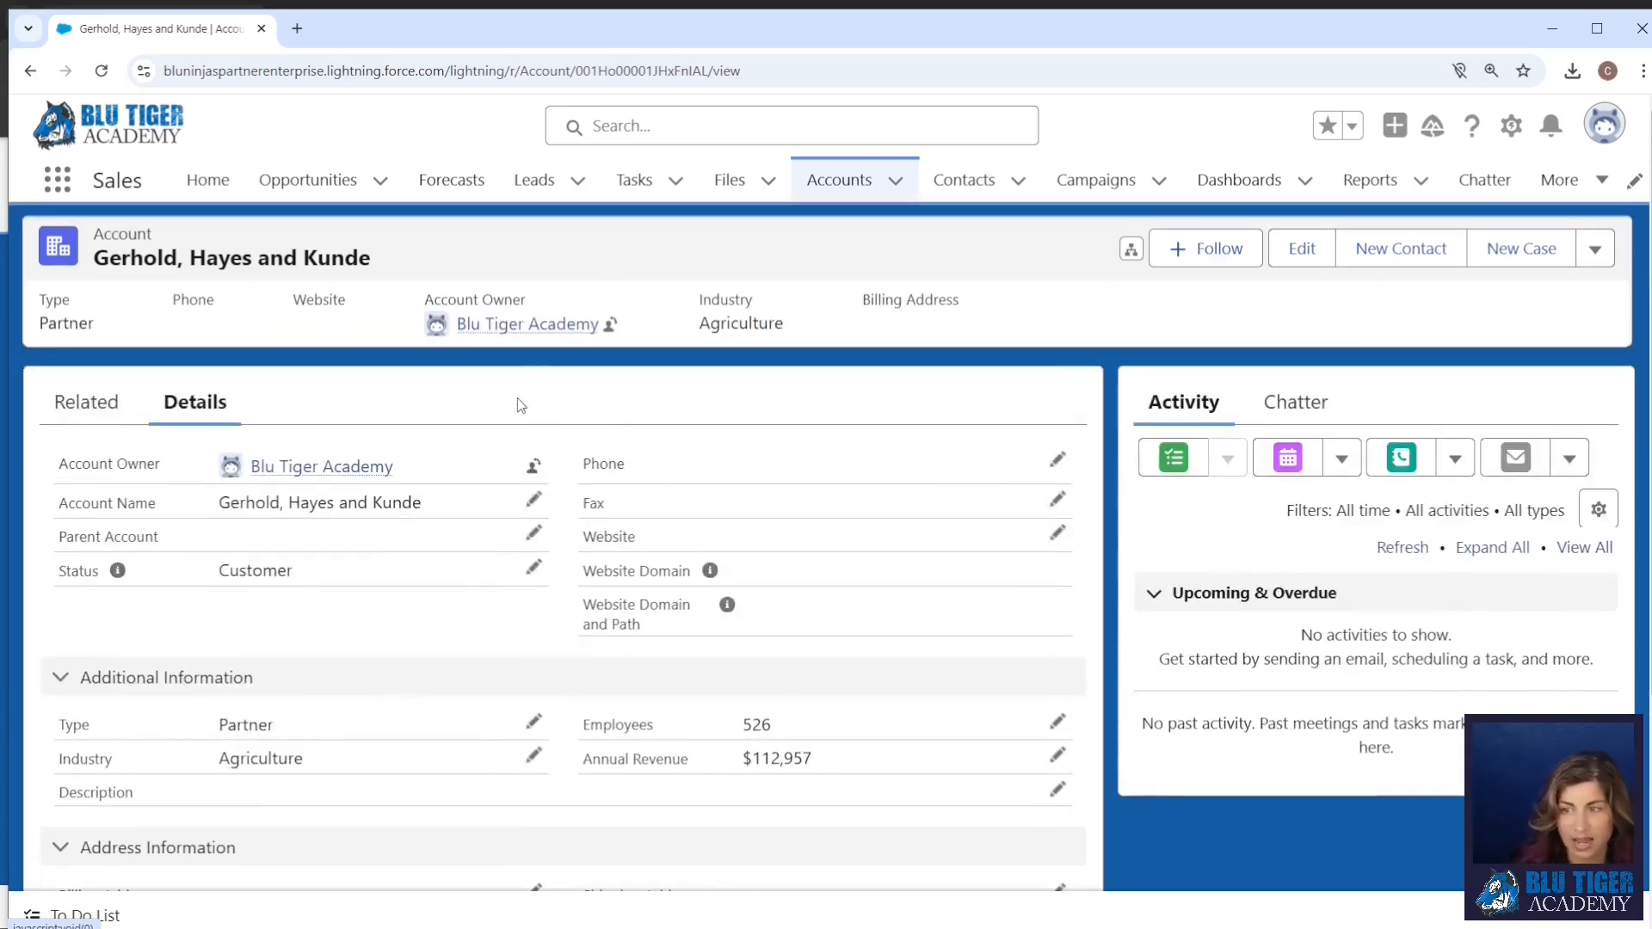
pyautogui.rightClick(1372, 188)
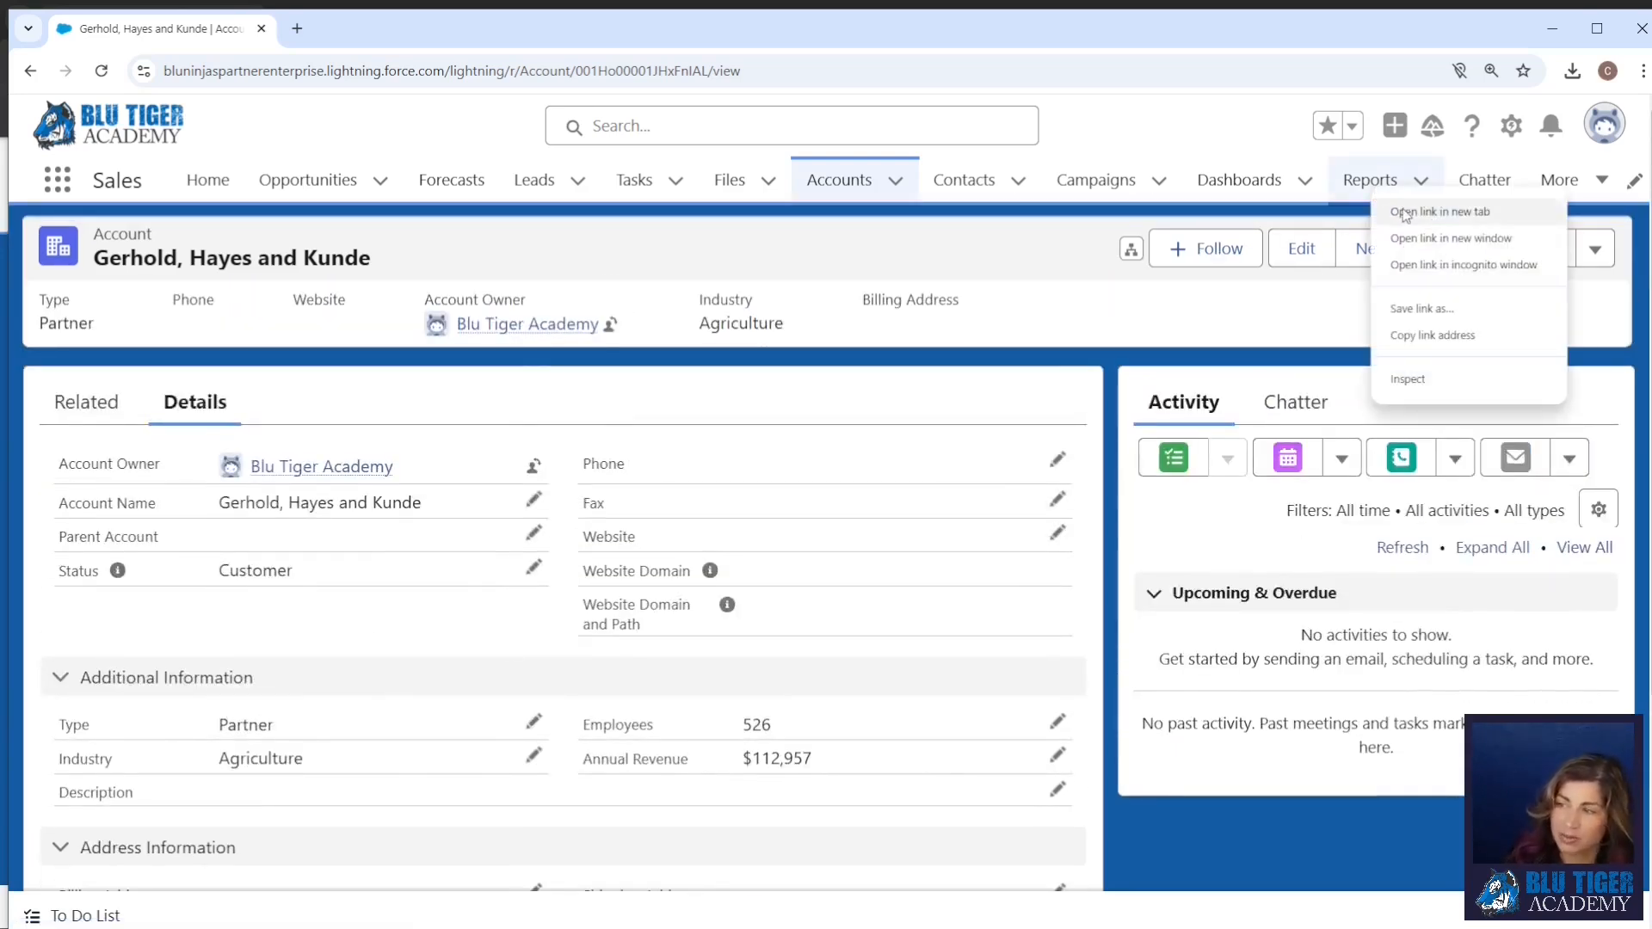
pyautogui.click(1408, 214)
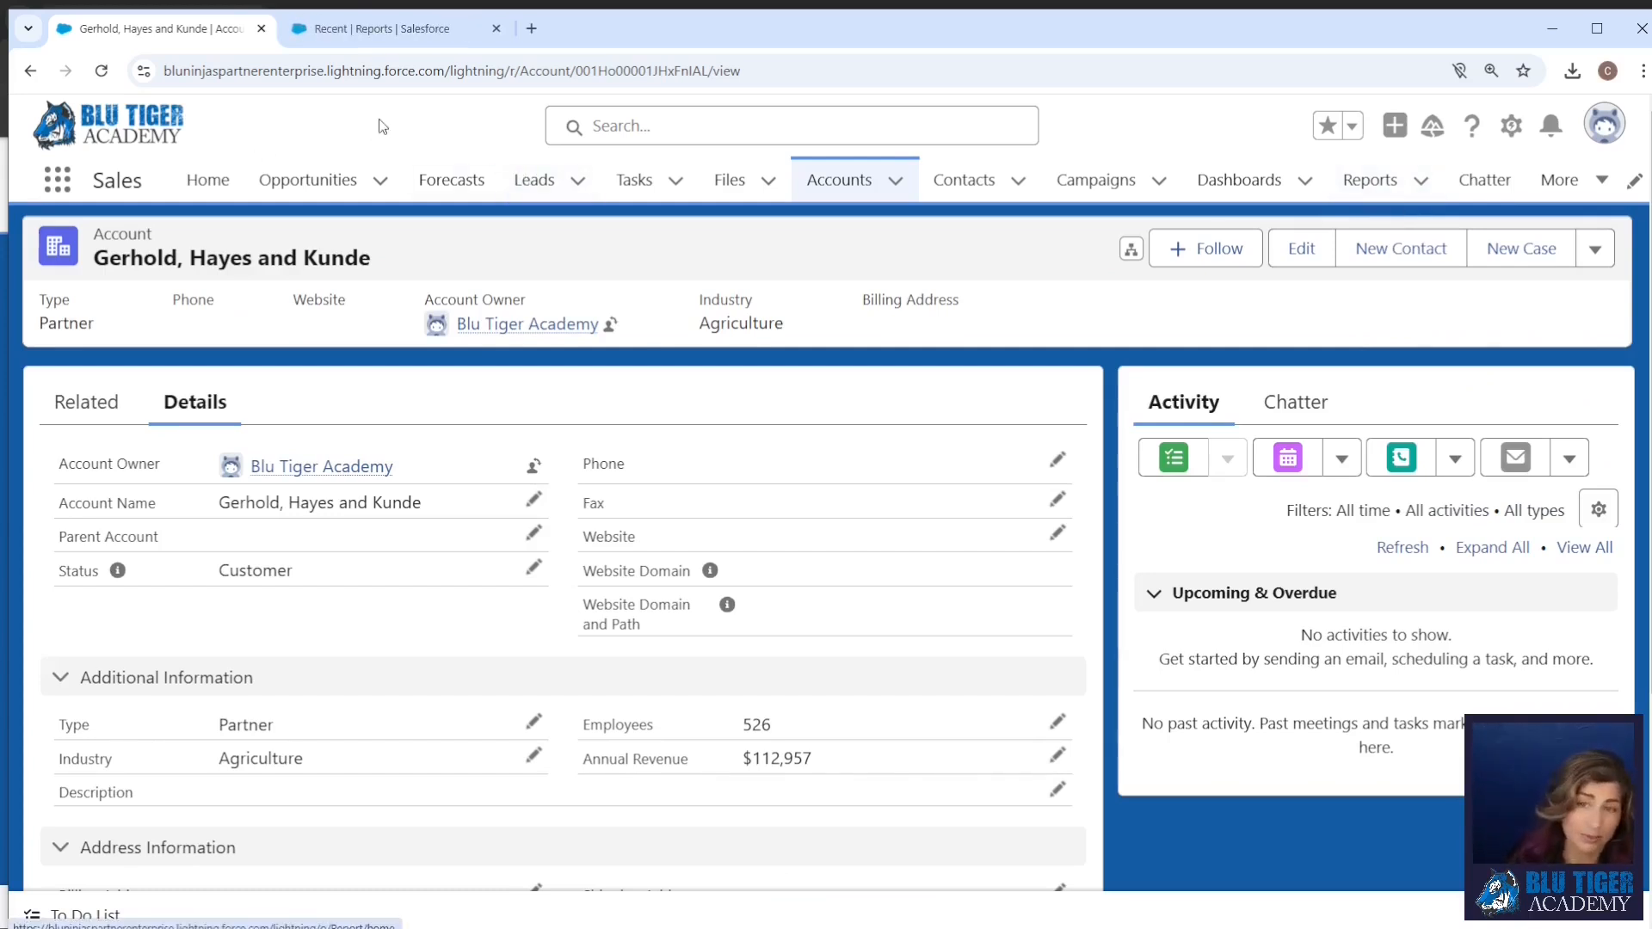
pyautogui.click(363, 33)
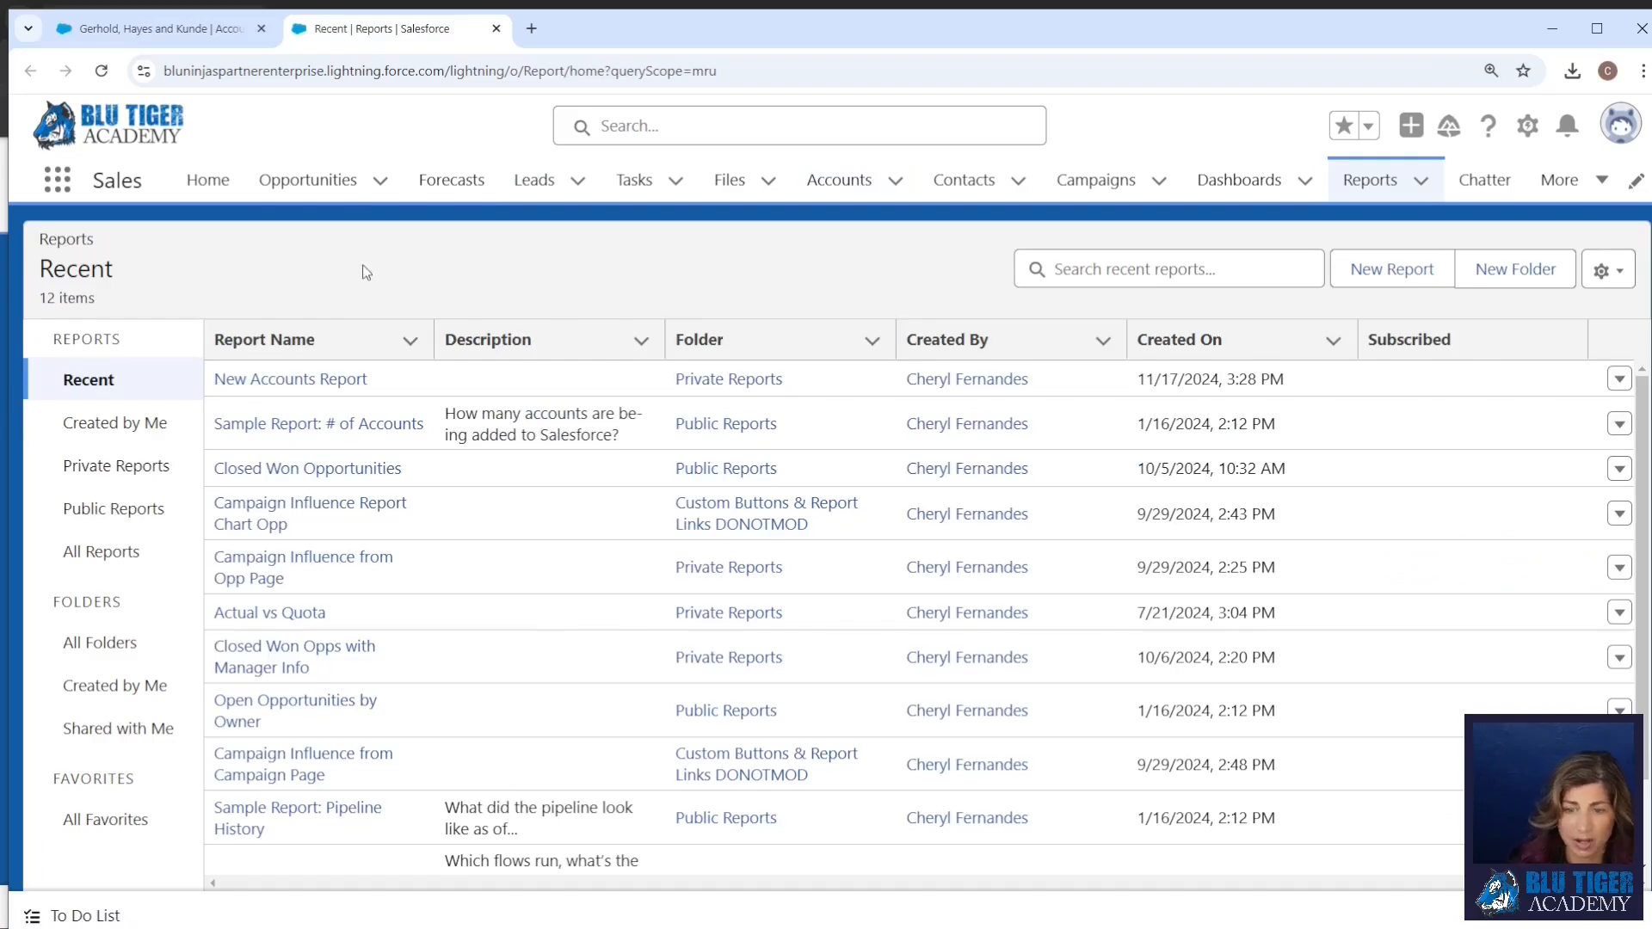
# Create a new report using the standard Opportunities report type, found by searching all report types for "oppo"
pyautogui.click(1339, 274)
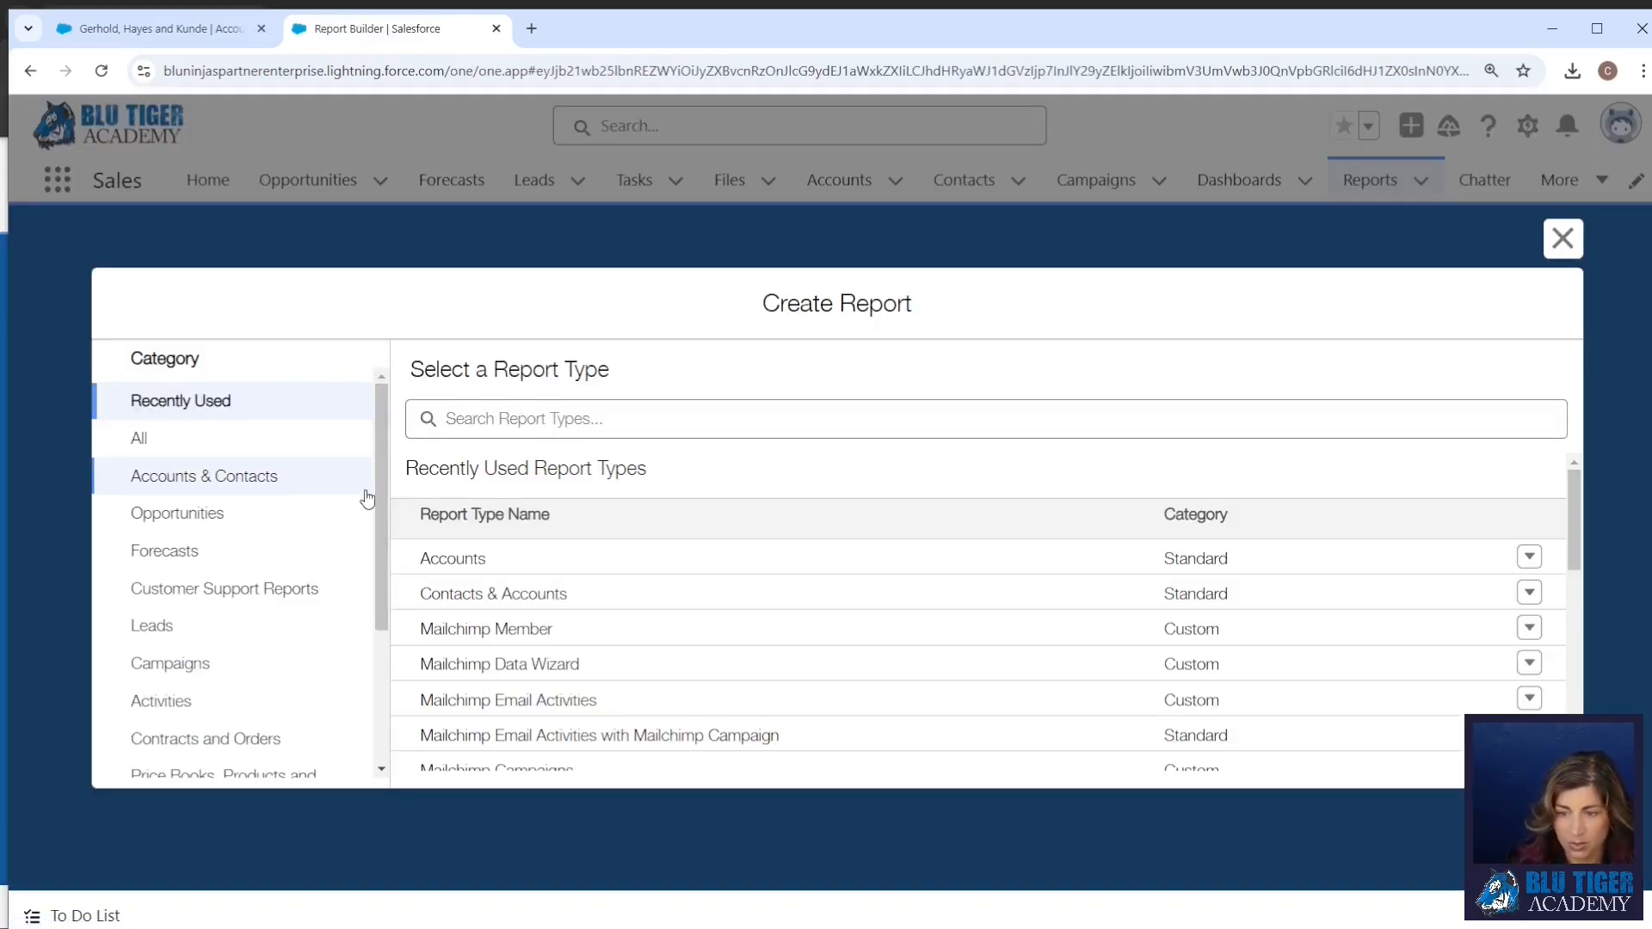
pyautogui.click(236, 439)
pyautogui.click(503, 419)
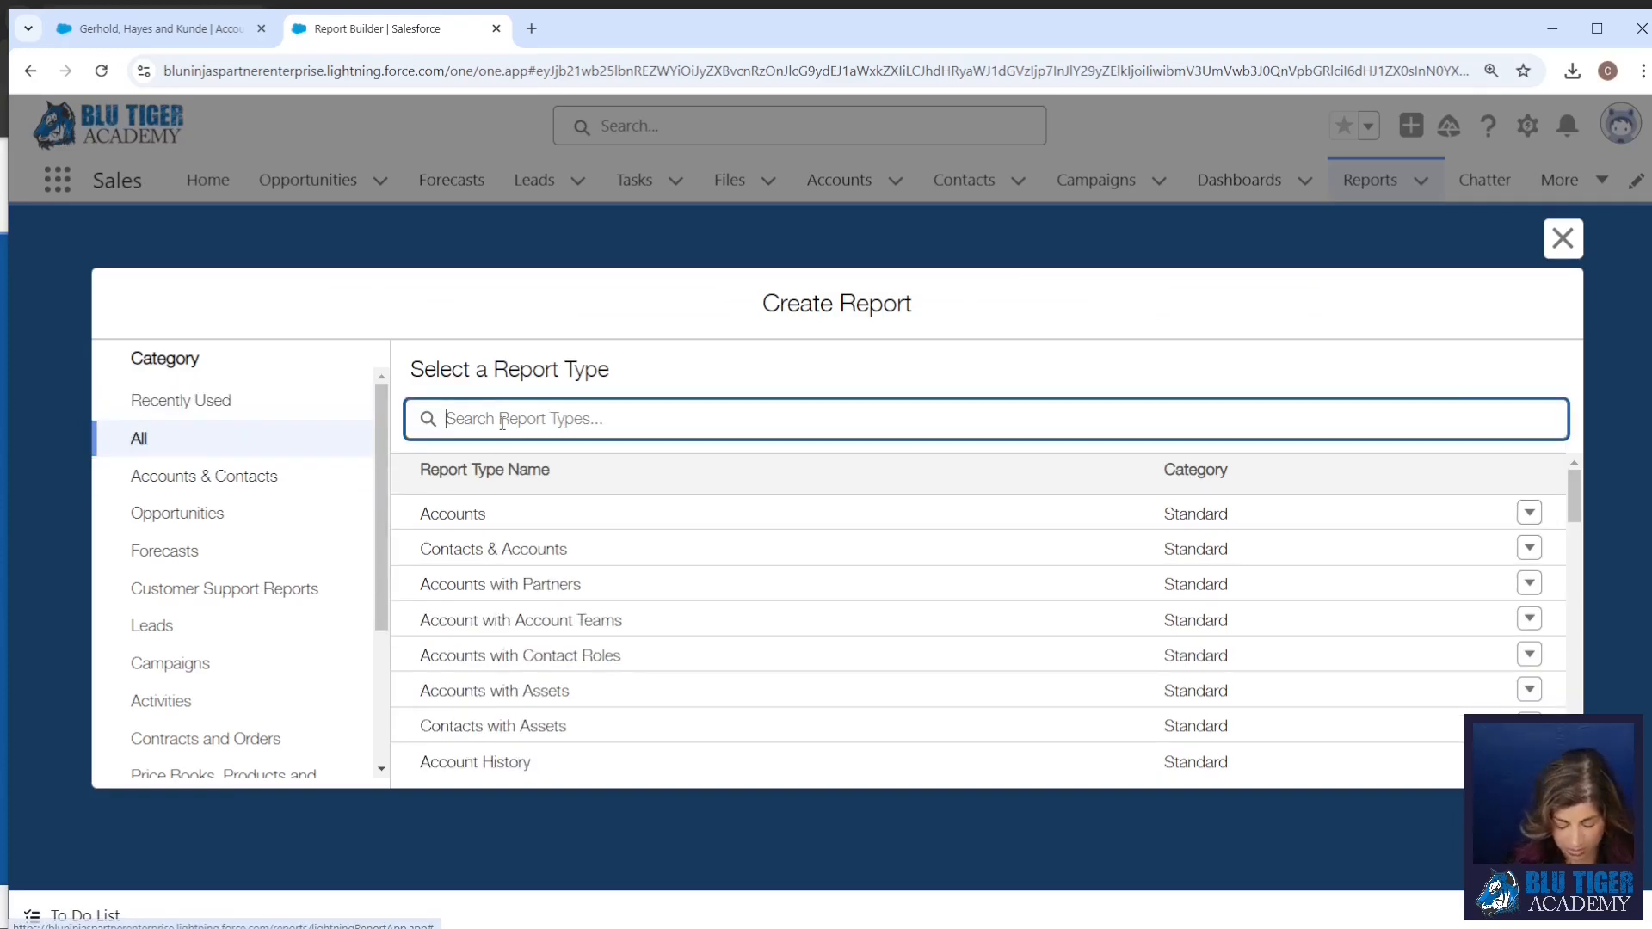
pyautogui.write('oppo')
pyautogui.click(533, 561)
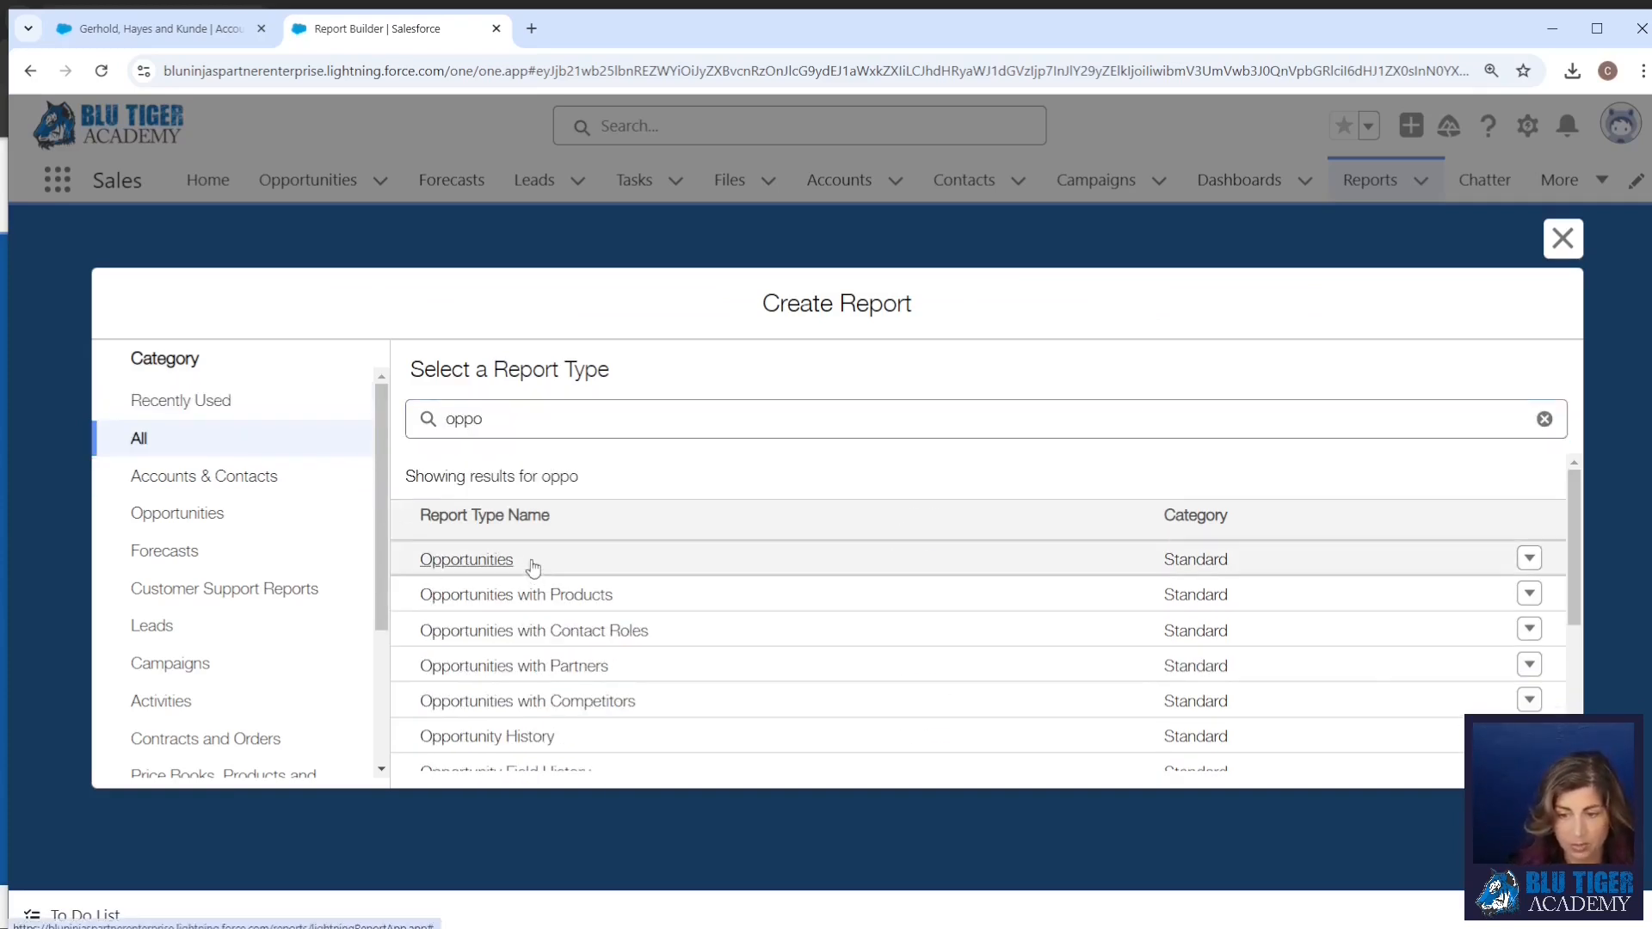
pyautogui.click(1278, 502)
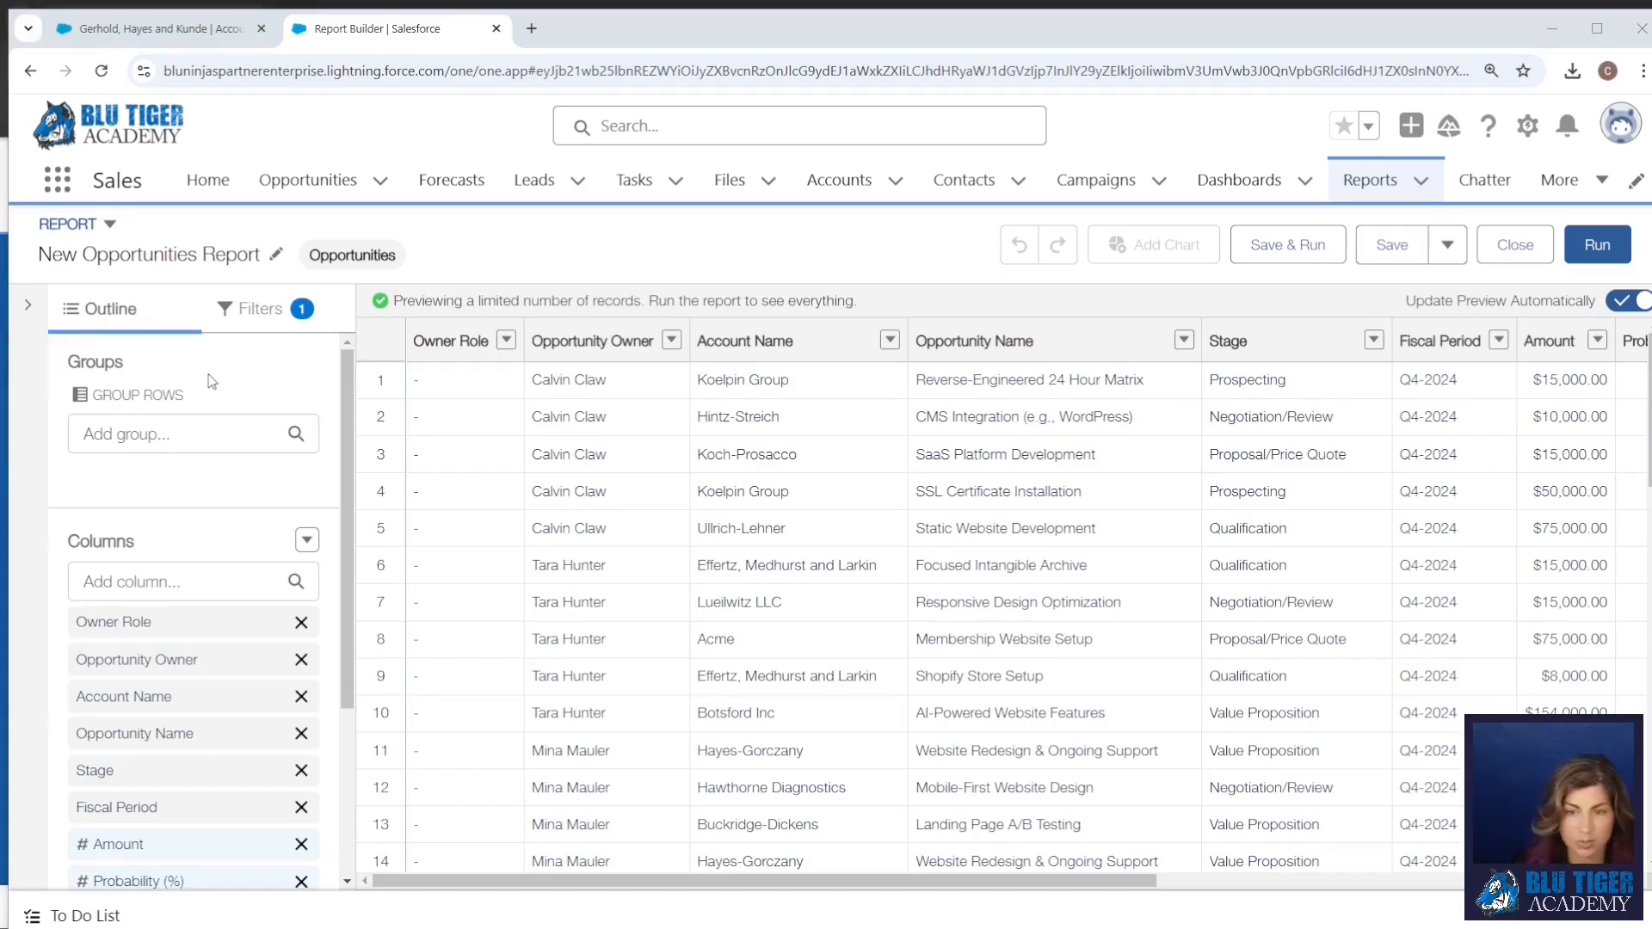
# Set the report's Close Date filter range to All Time and apply it
pyautogui.click(250, 319)
pyautogui.click(167, 540)
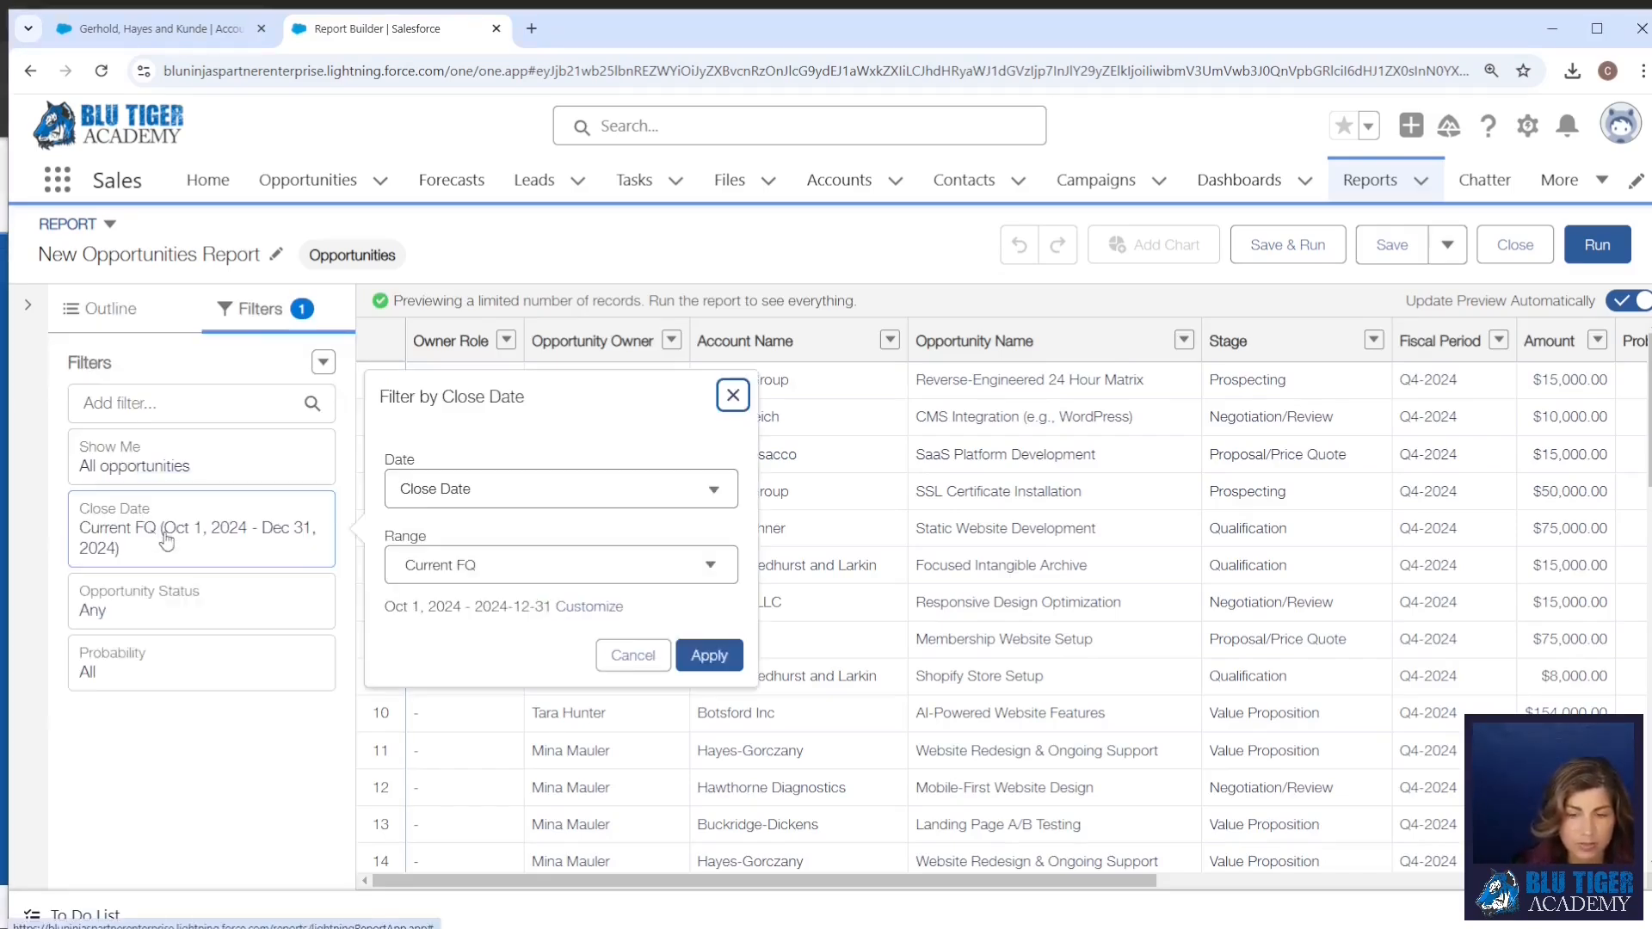
pyautogui.click(479, 559)
pyautogui.click(522, 613)
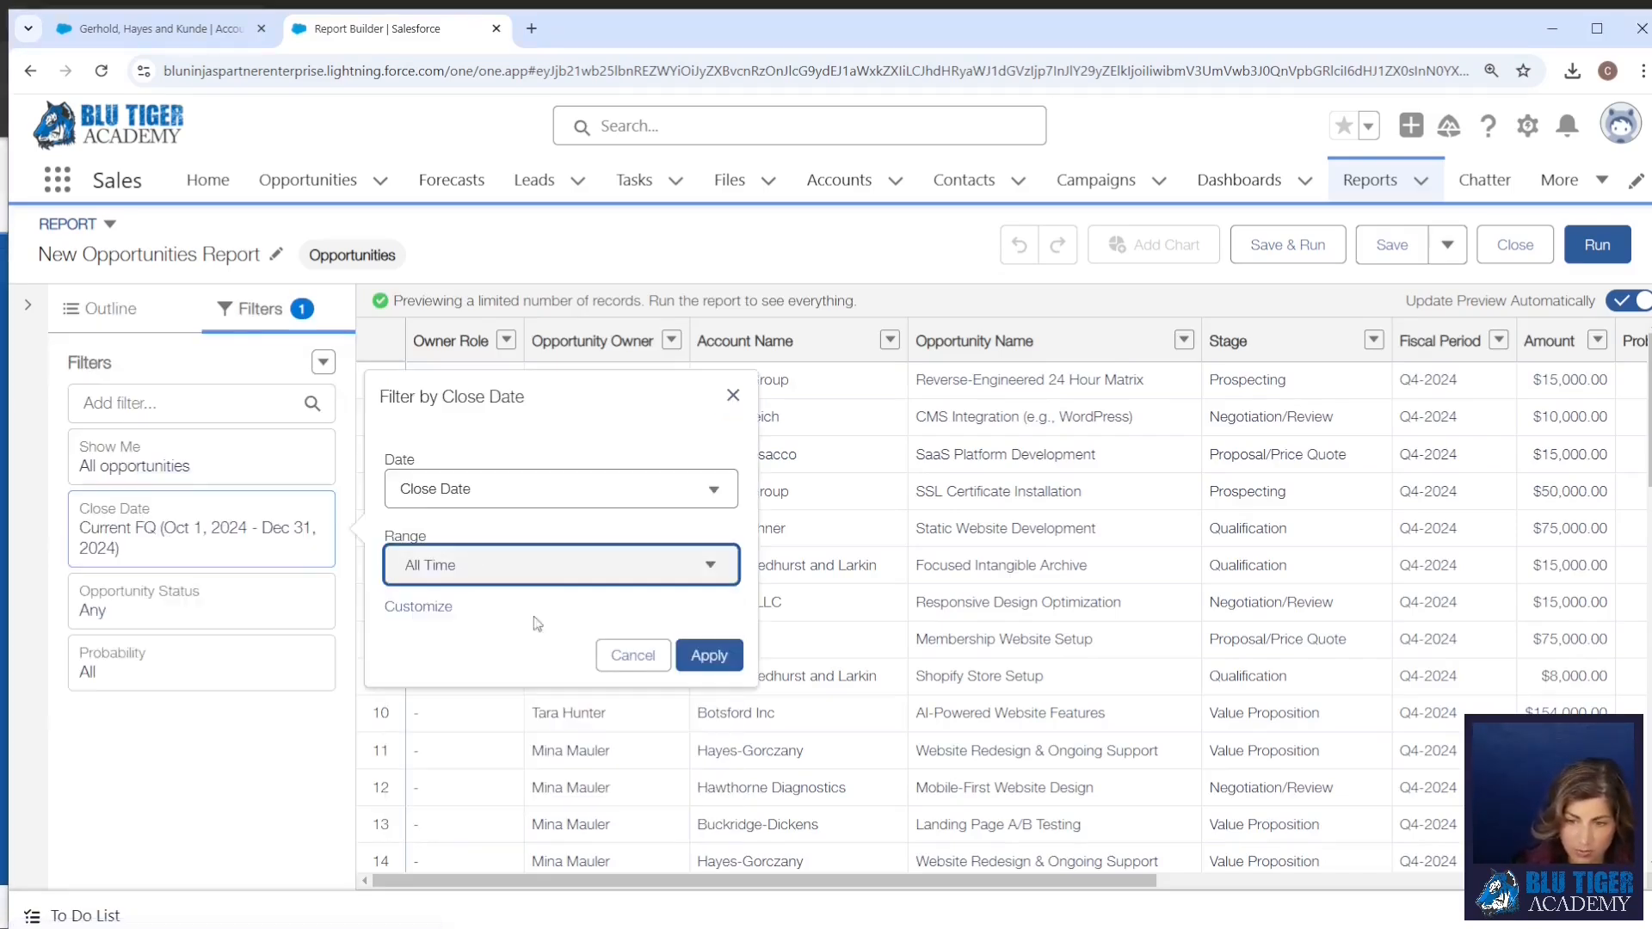
pyautogui.click(709, 655)
# Set the Opportunity Status filter to Closed Won and apply it
pyautogui.click(229, 601)
pyautogui.click(434, 602)
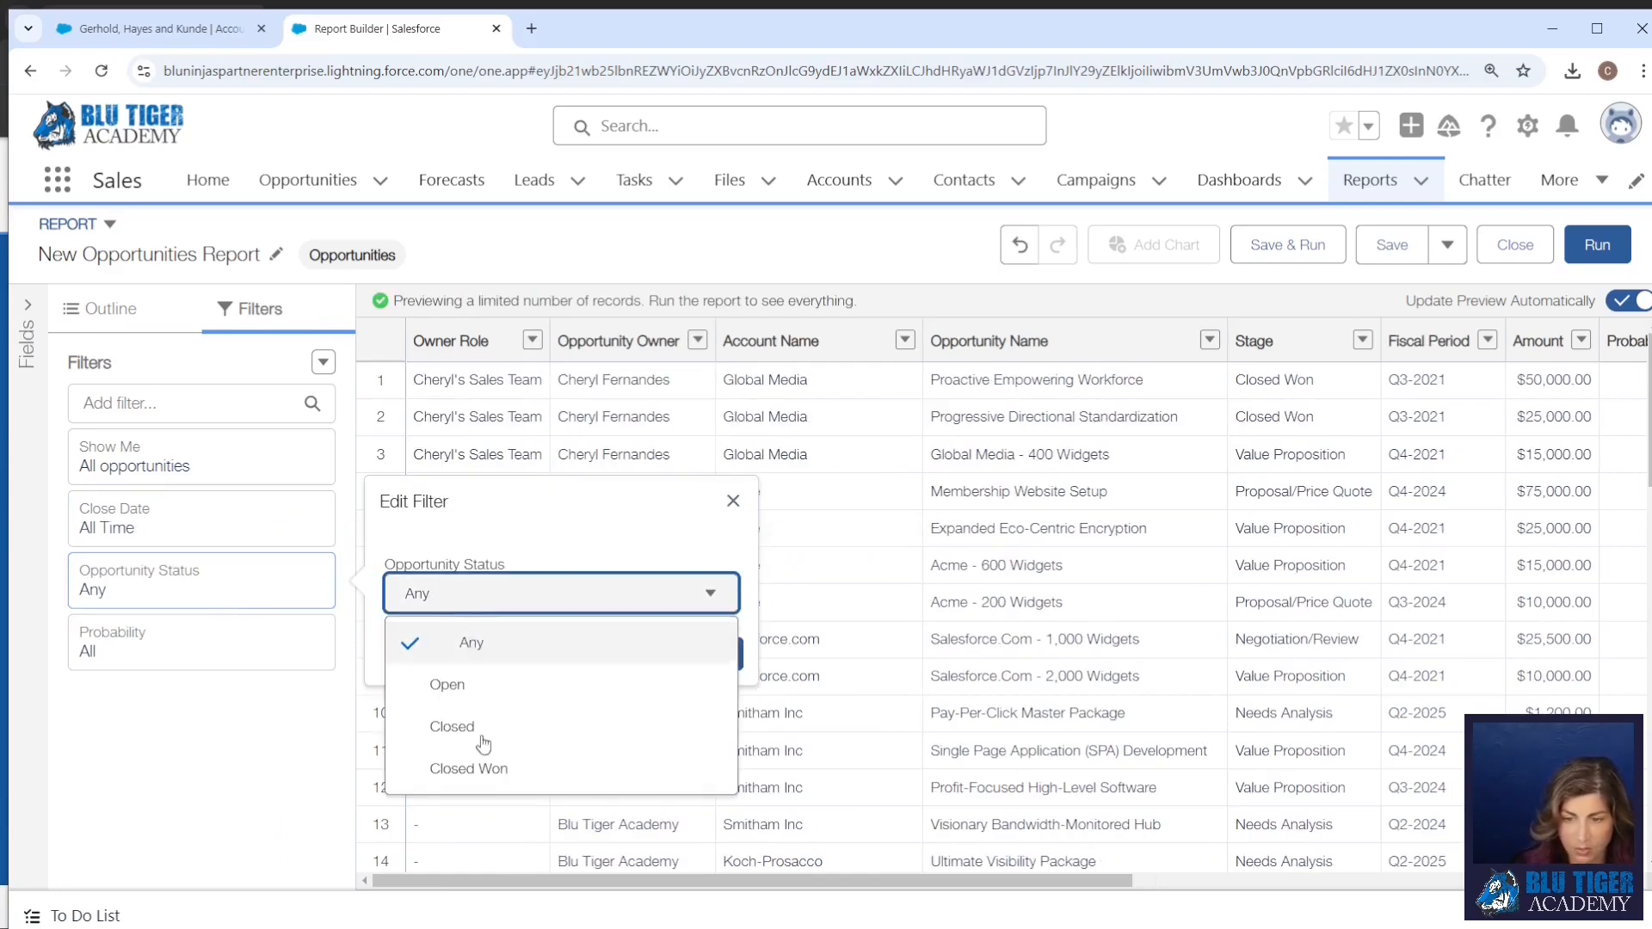
pyautogui.click(679, 768)
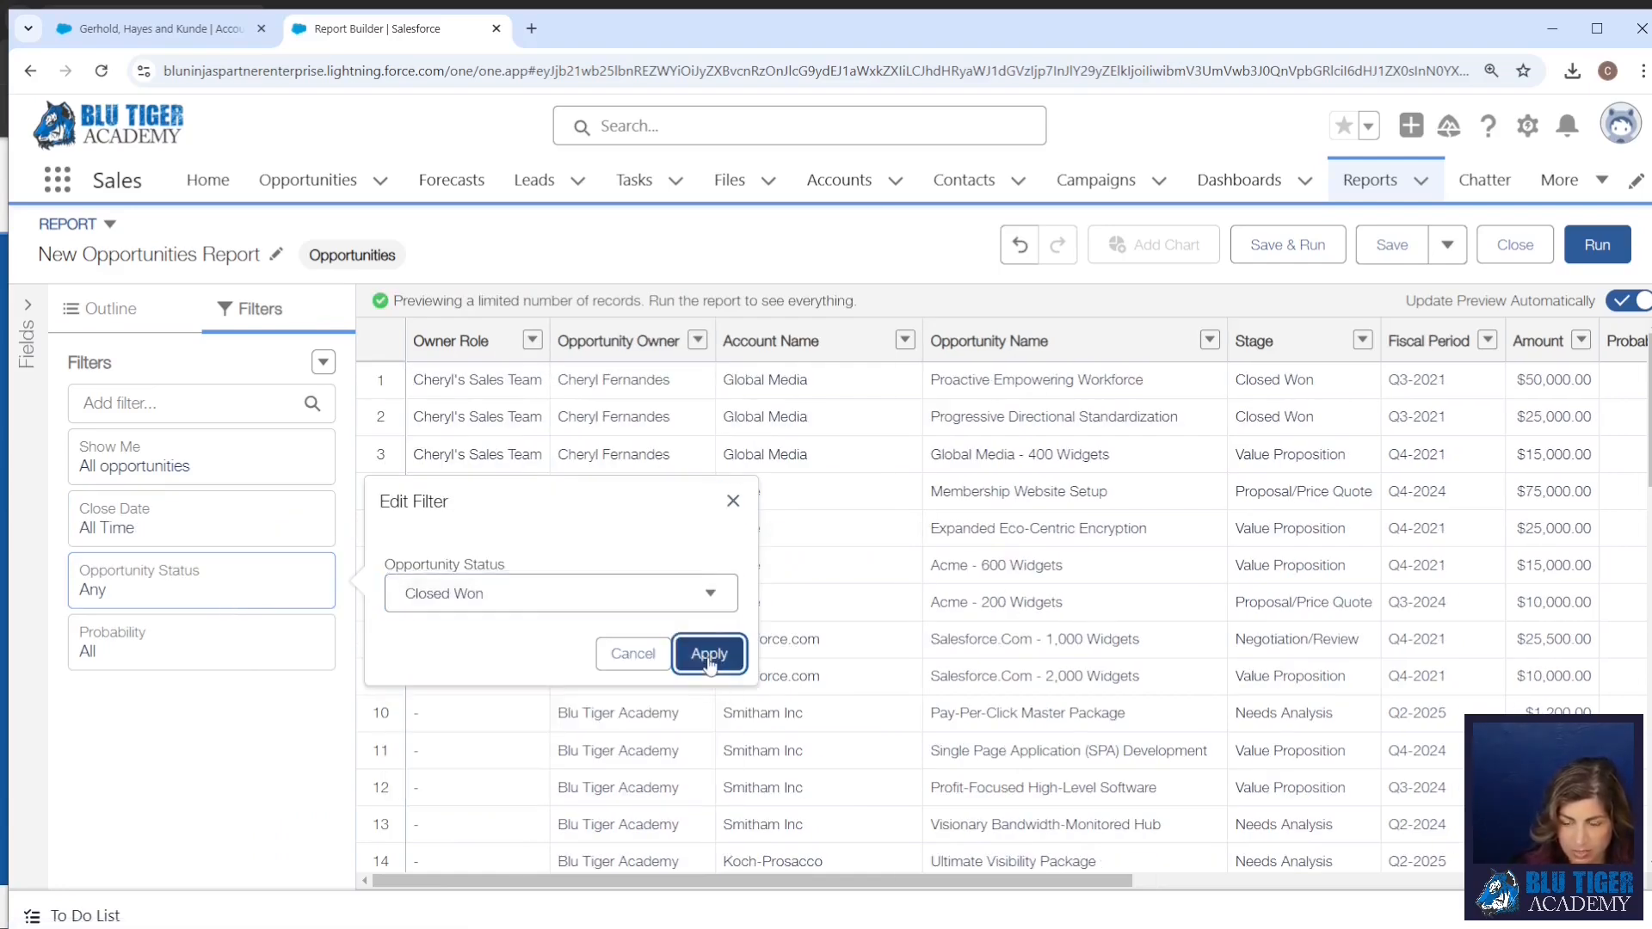
pyautogui.click(705, 654)
# Group the report rows by Close Date, with Close Date (2) as the second row group
pyautogui.click(117, 318)
pyautogui.click(124, 428)
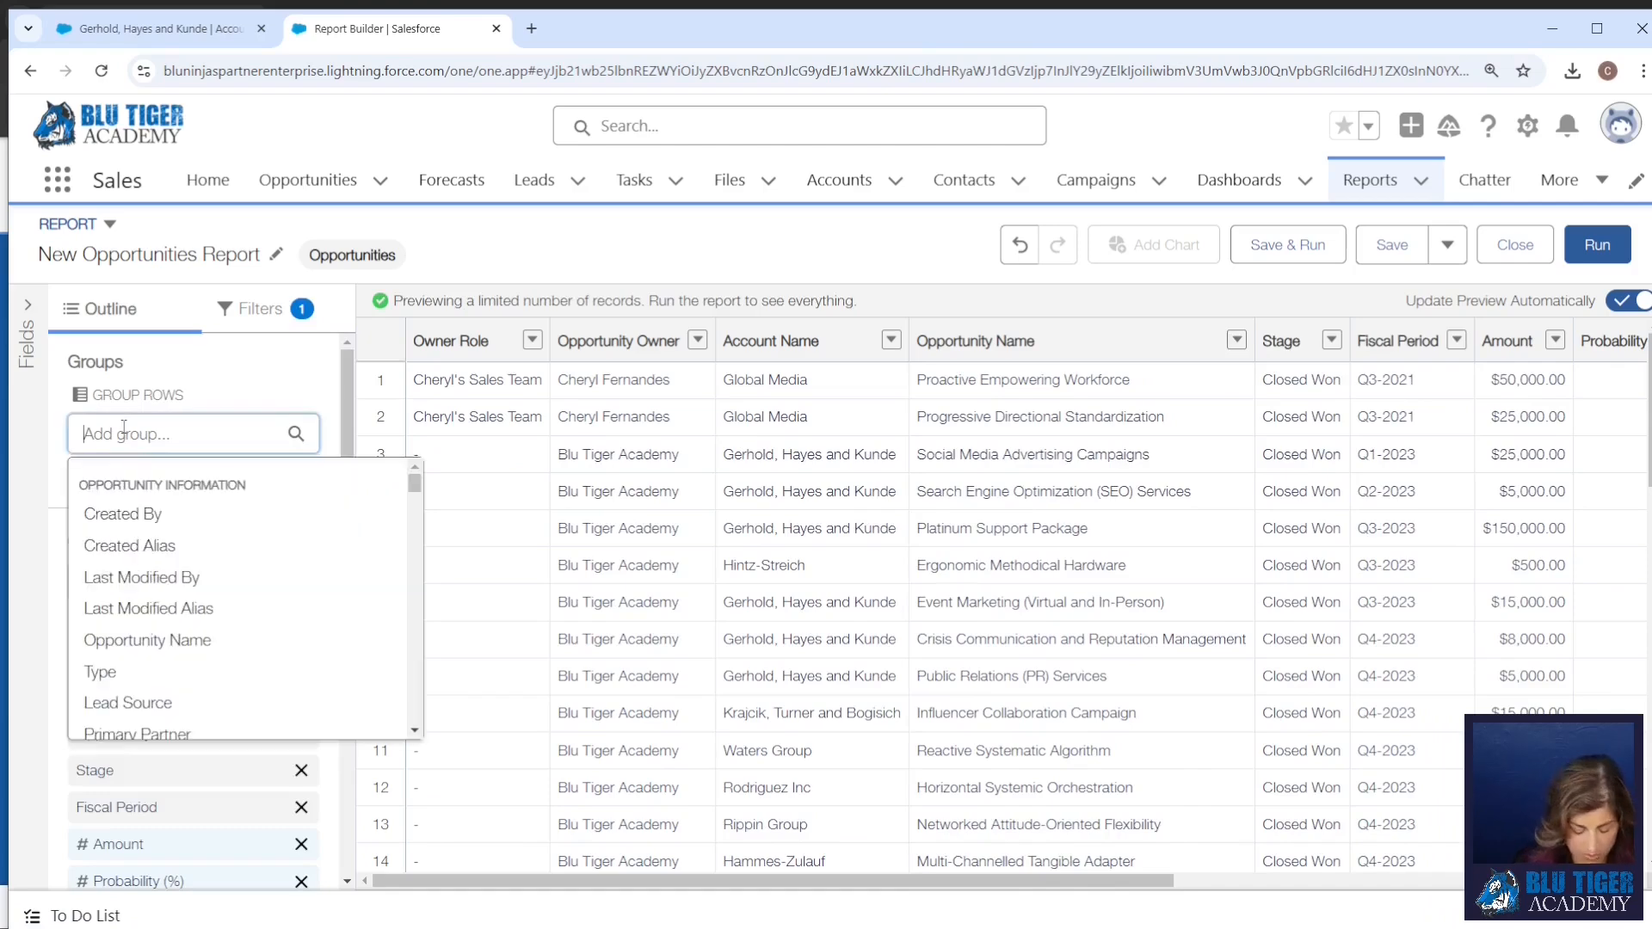
pyautogui.write('close')
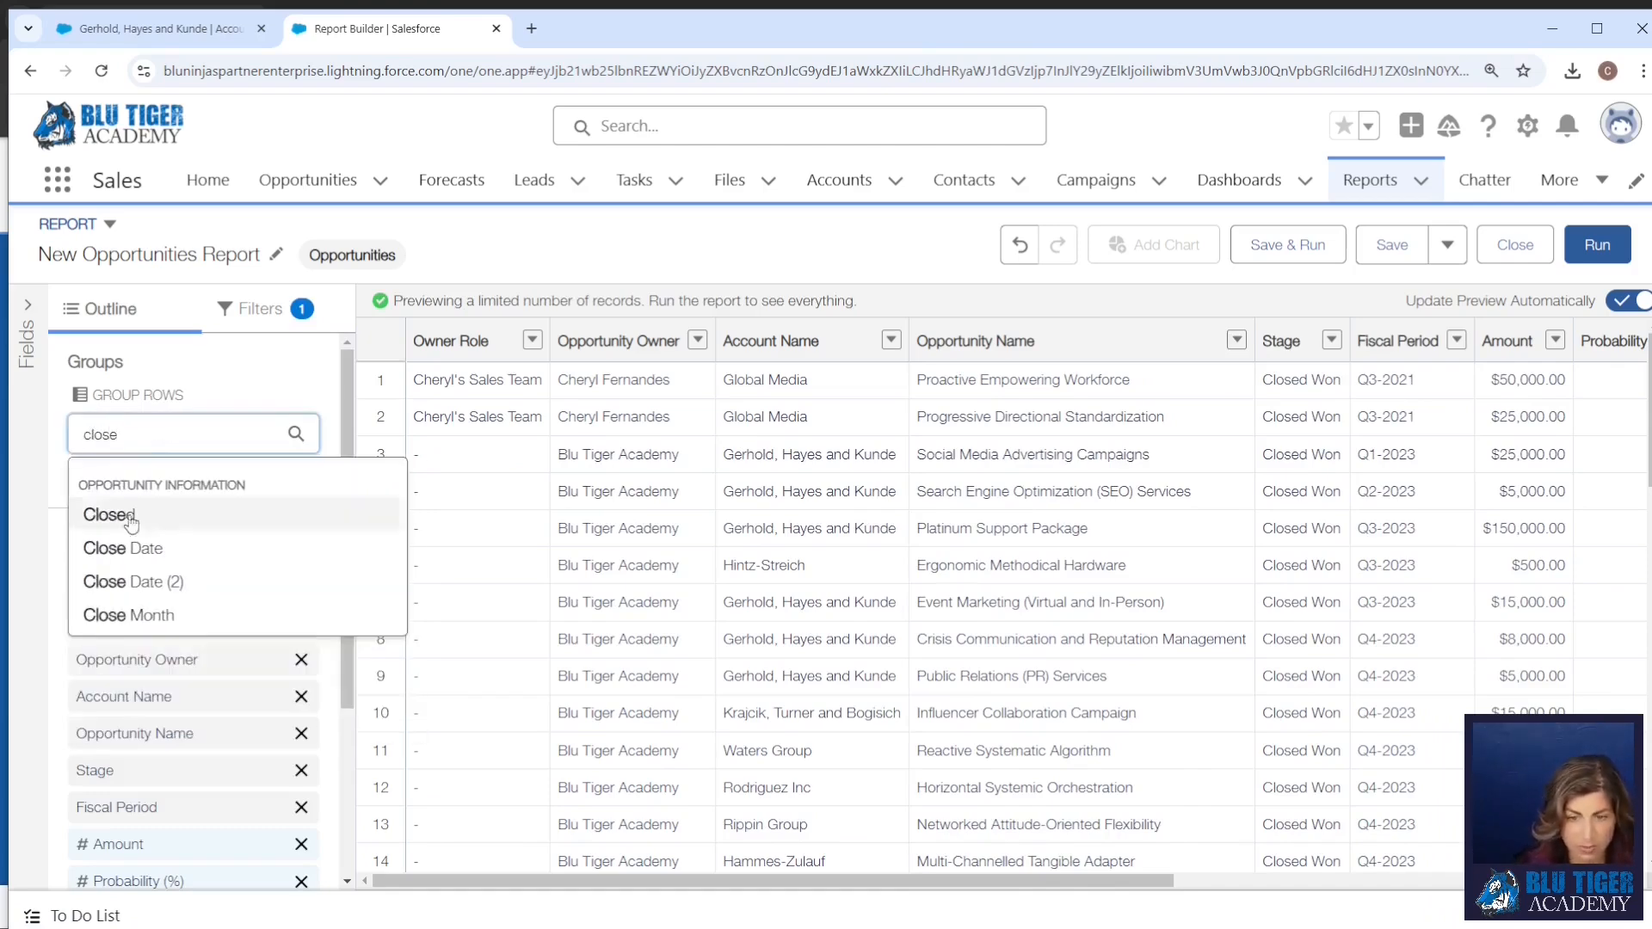
pyautogui.click(134, 558)
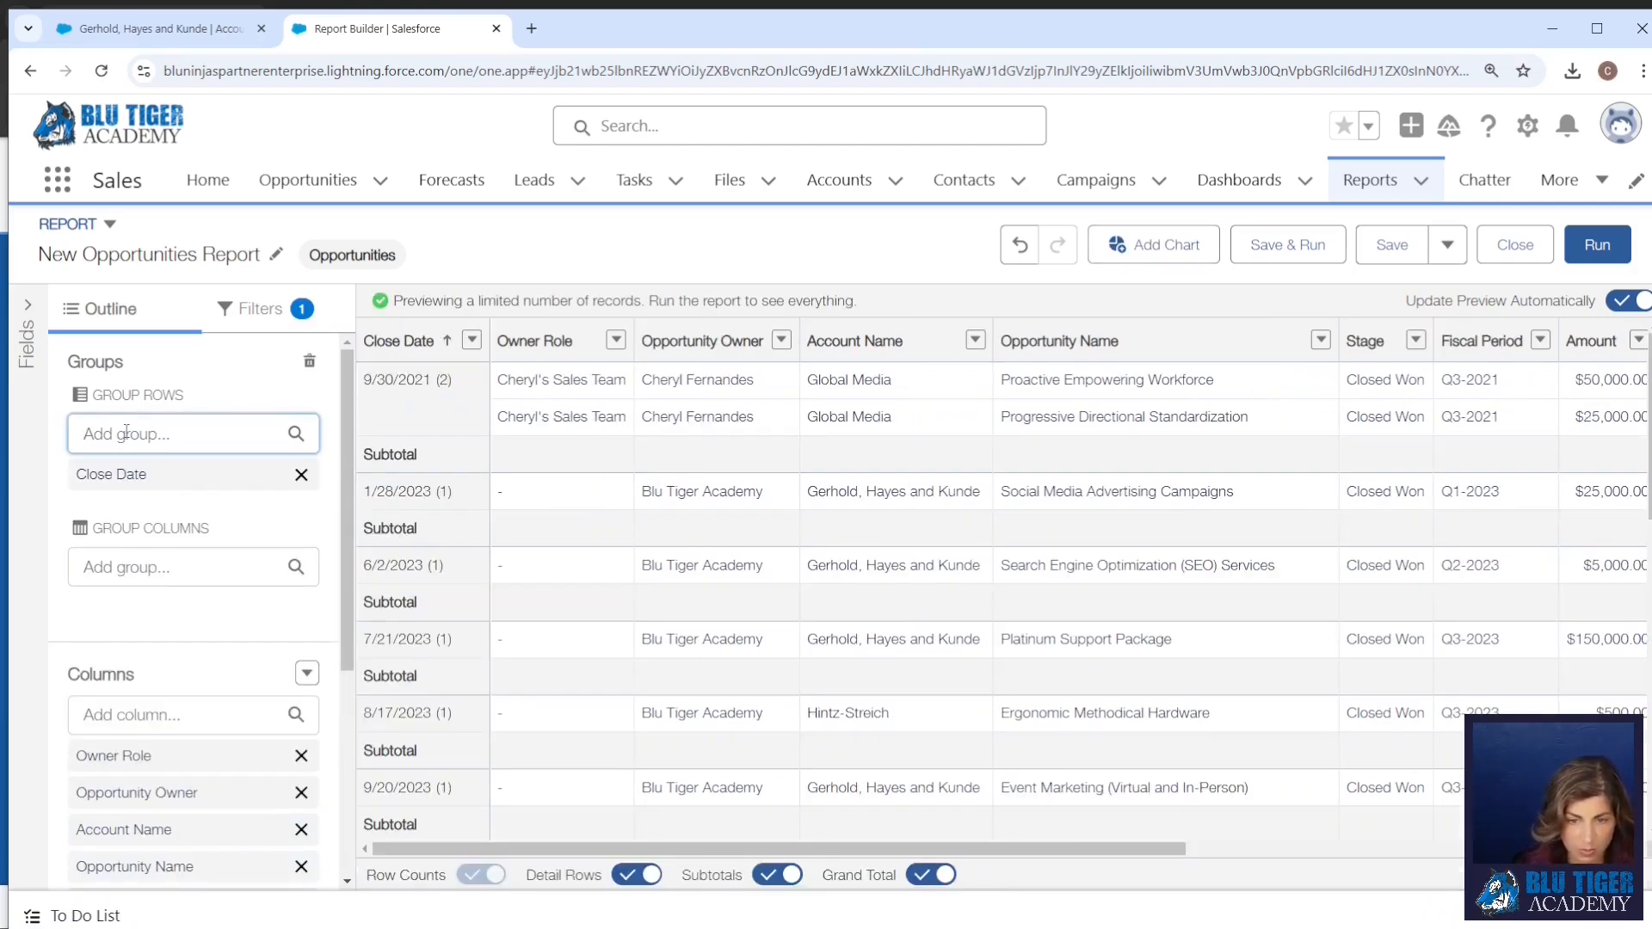
pyautogui.click(126, 433)
pyautogui.write('close')
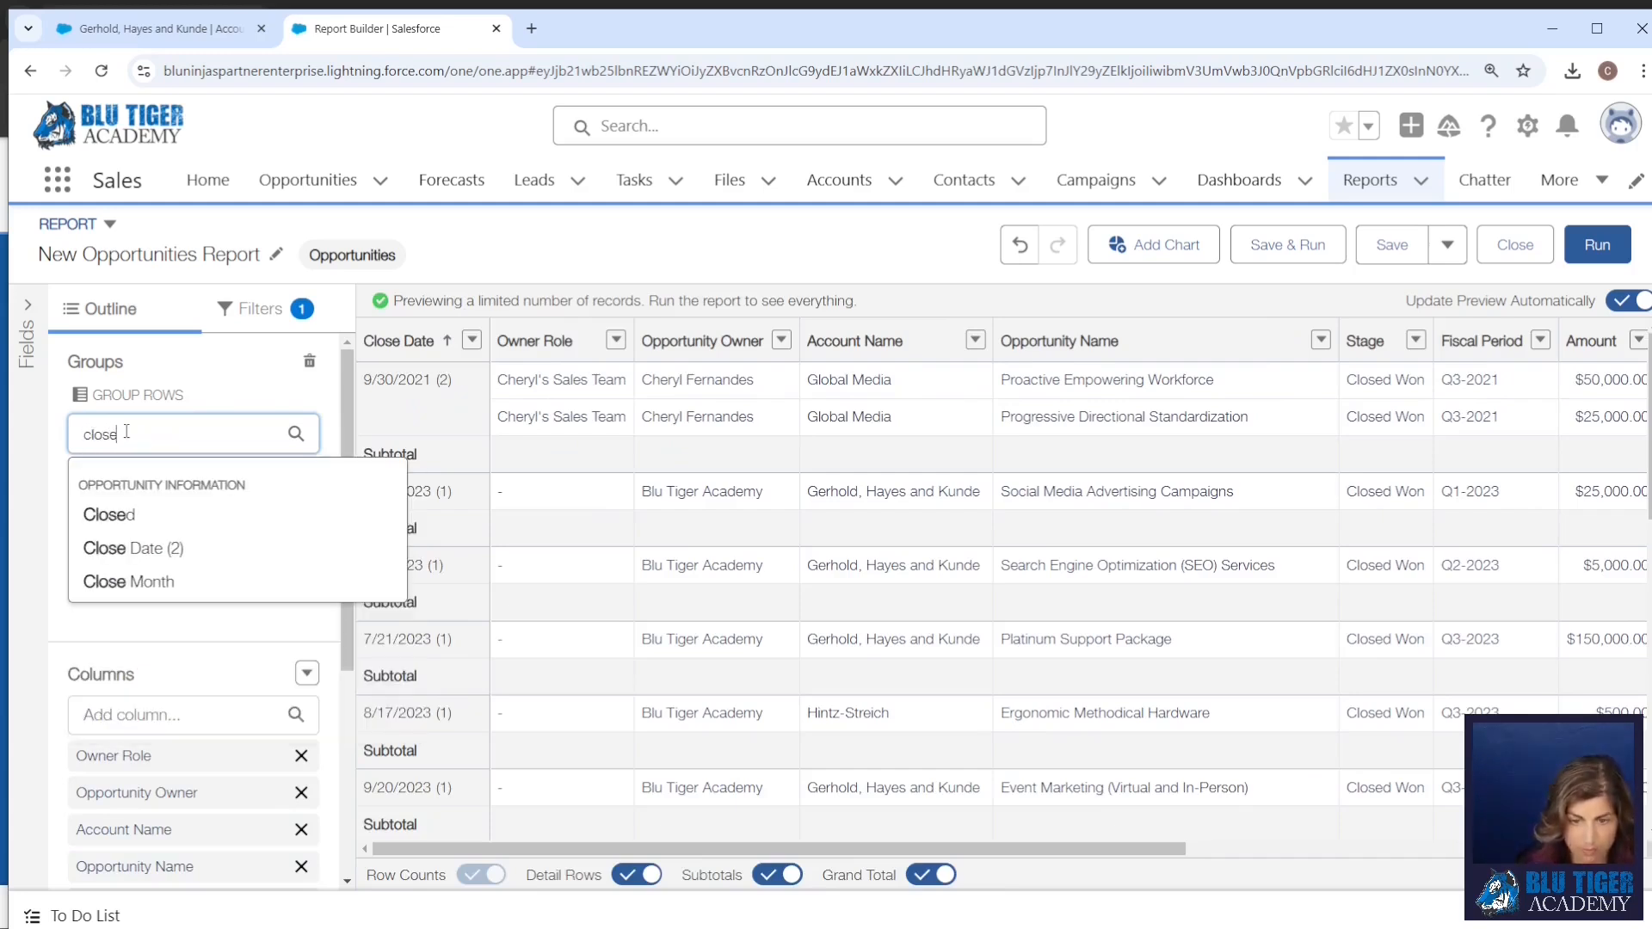
pyautogui.click(163, 551)
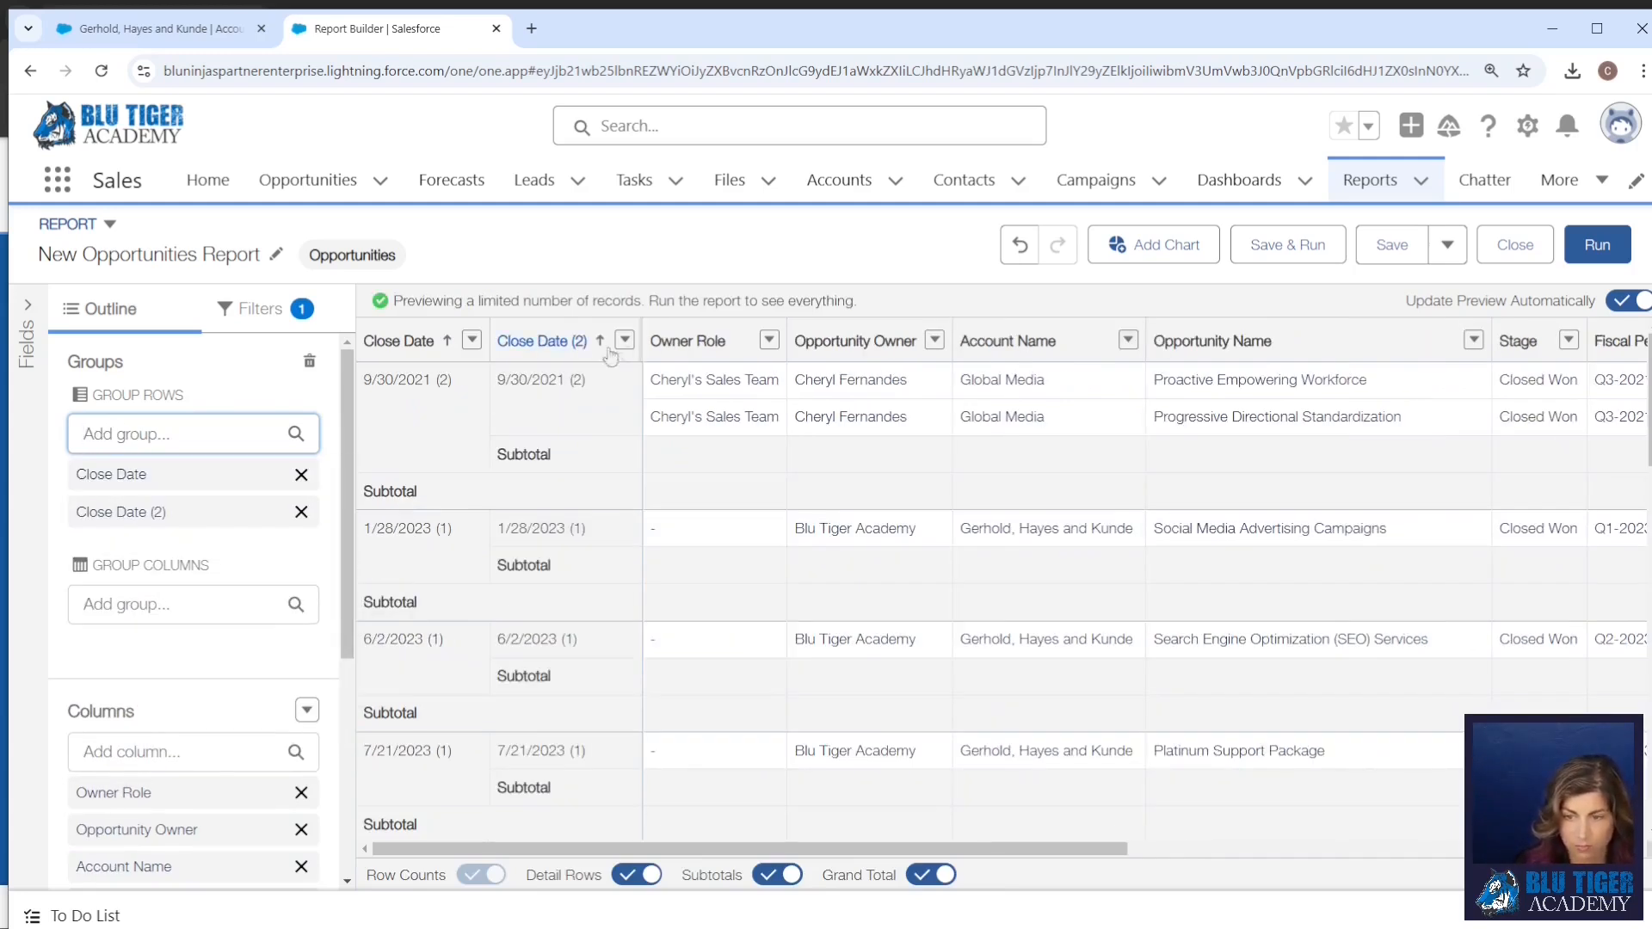
# Group the Close Date (2) dates by month name without the year
pyautogui.click(625, 340)
pyautogui.moveTo(694, 543)
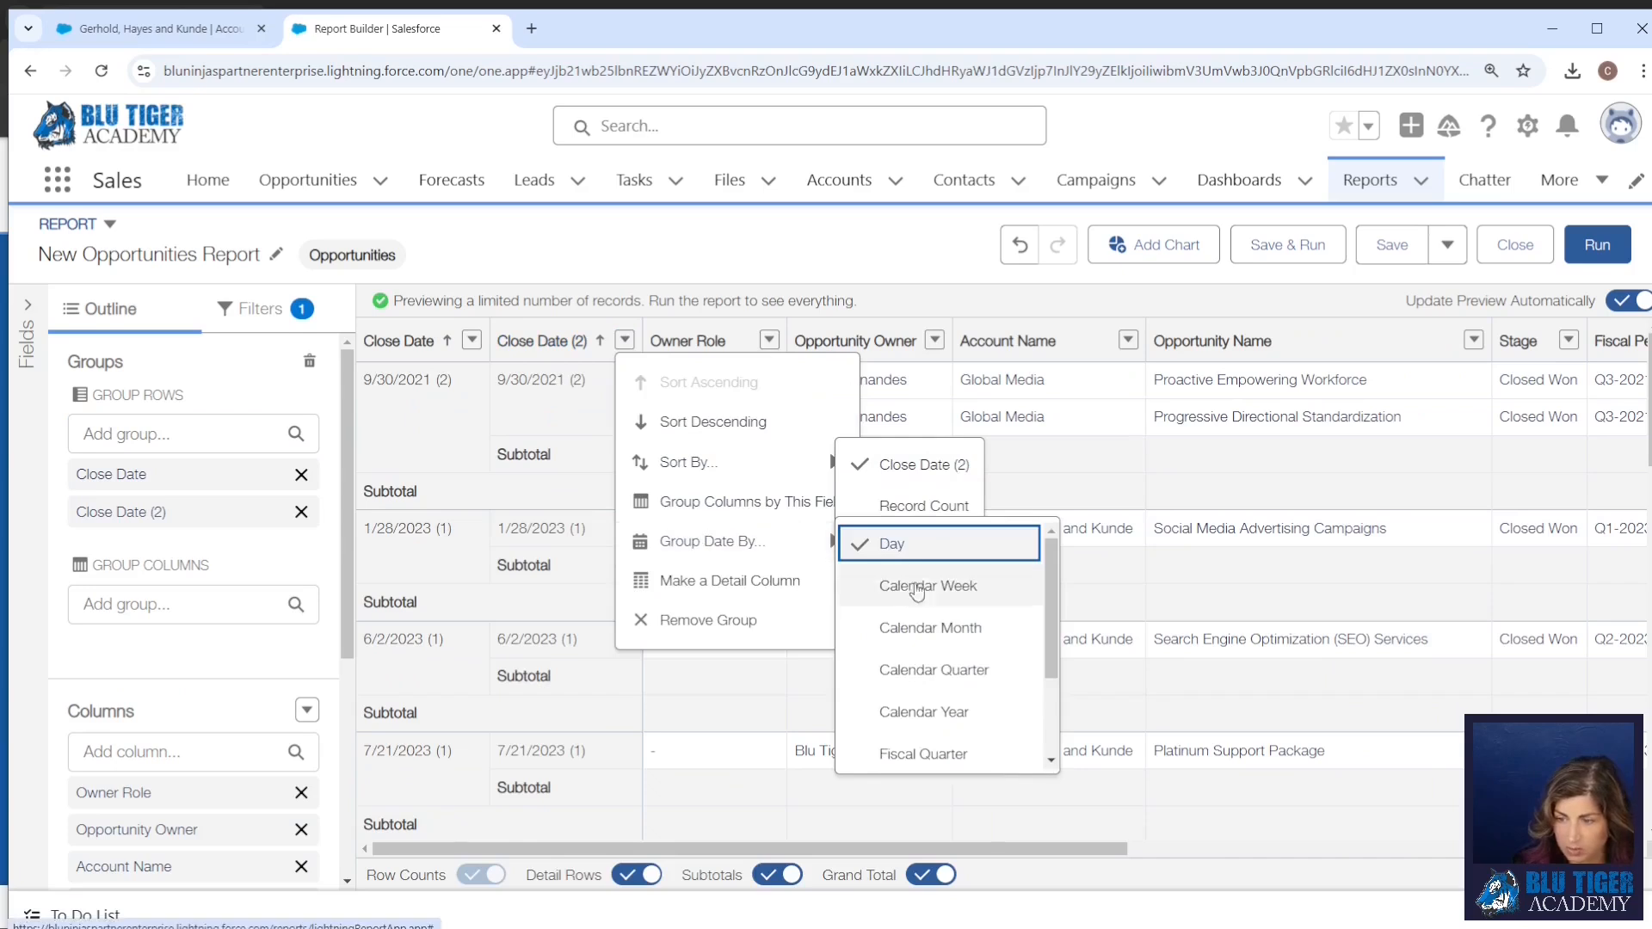
pyautogui.scroll(-3, 917, 592)
pyautogui.click(935, 707)
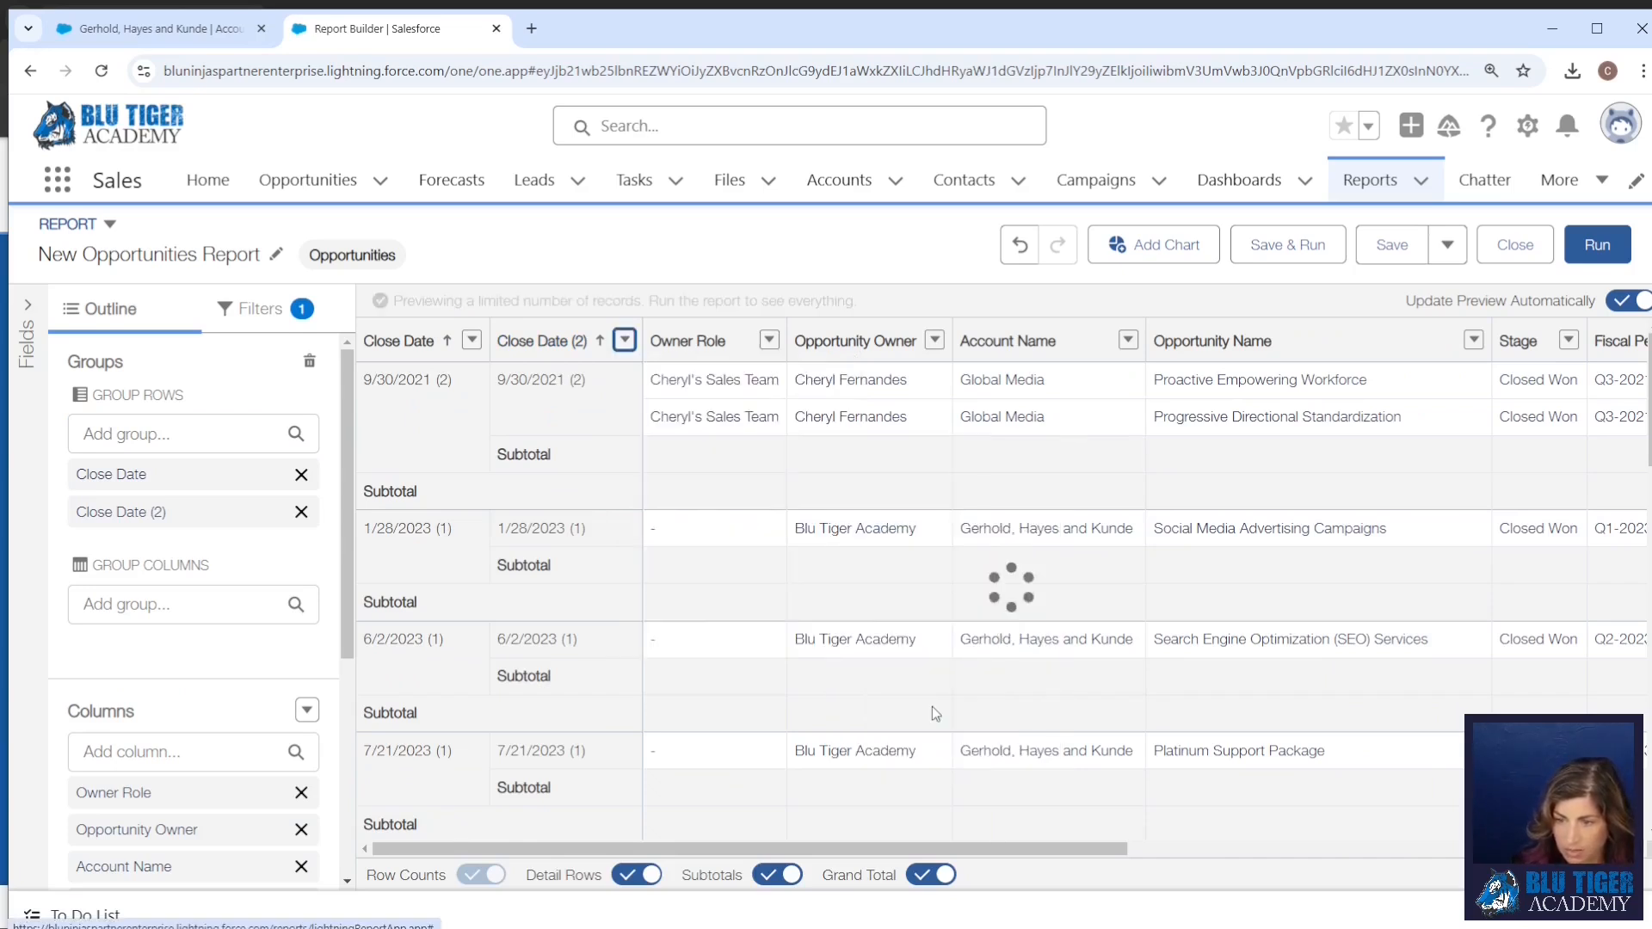
# Group the first Close Date grouping by Calendar Year
pyautogui.click(472, 340)
pyautogui.moveTo(556, 479)
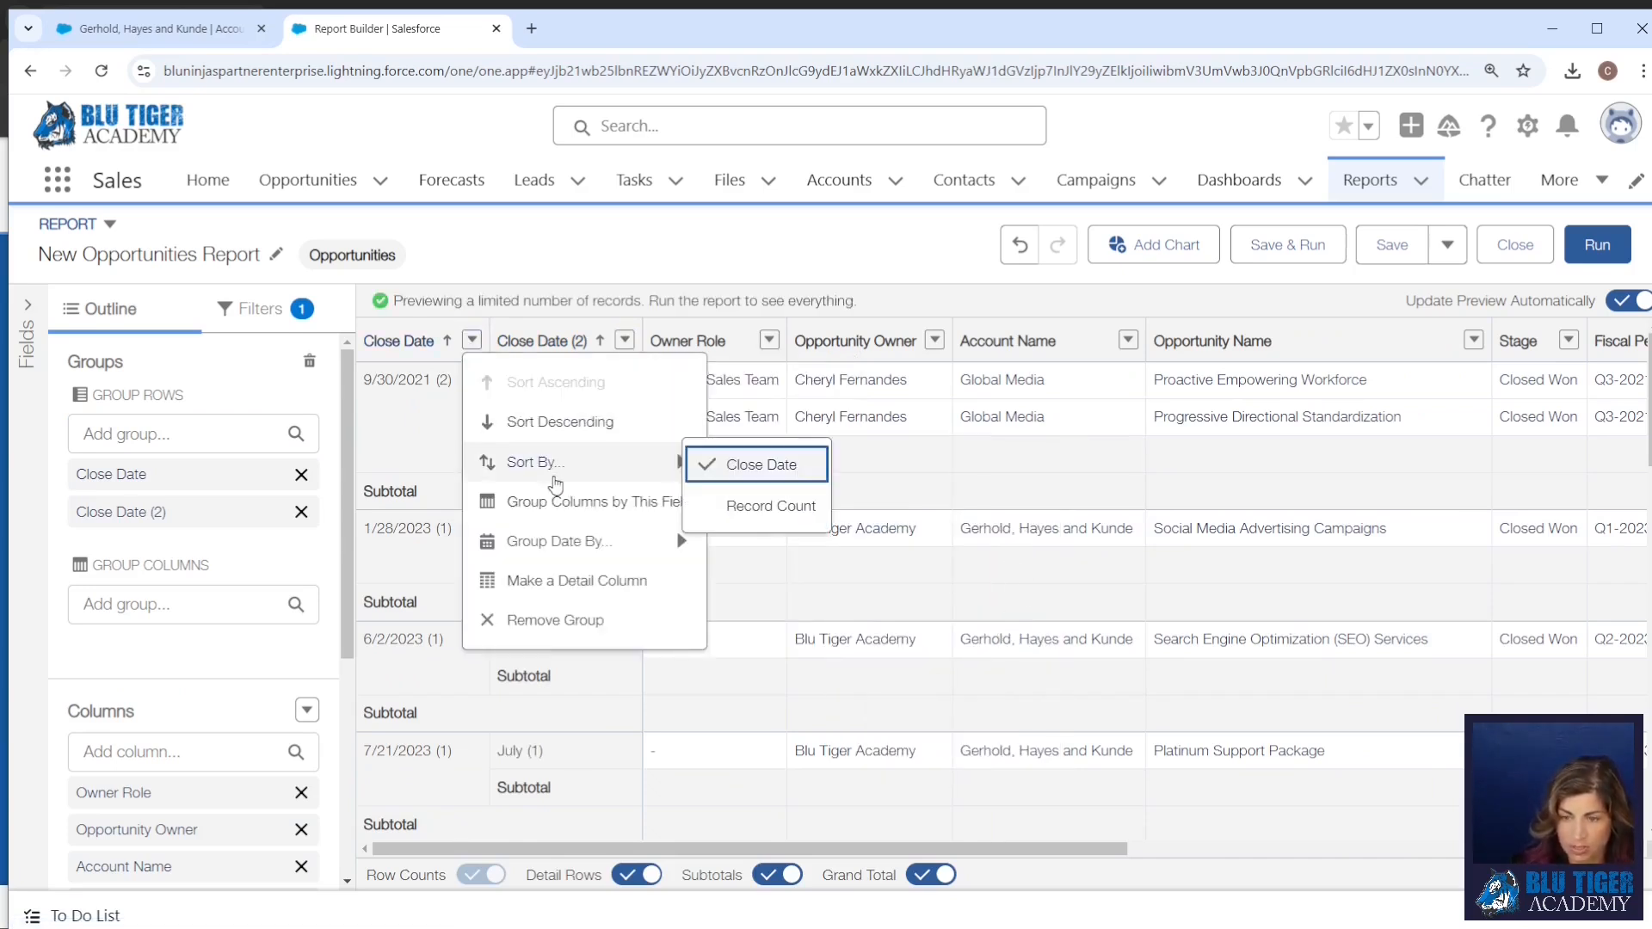
pyautogui.moveTo(491, 542)
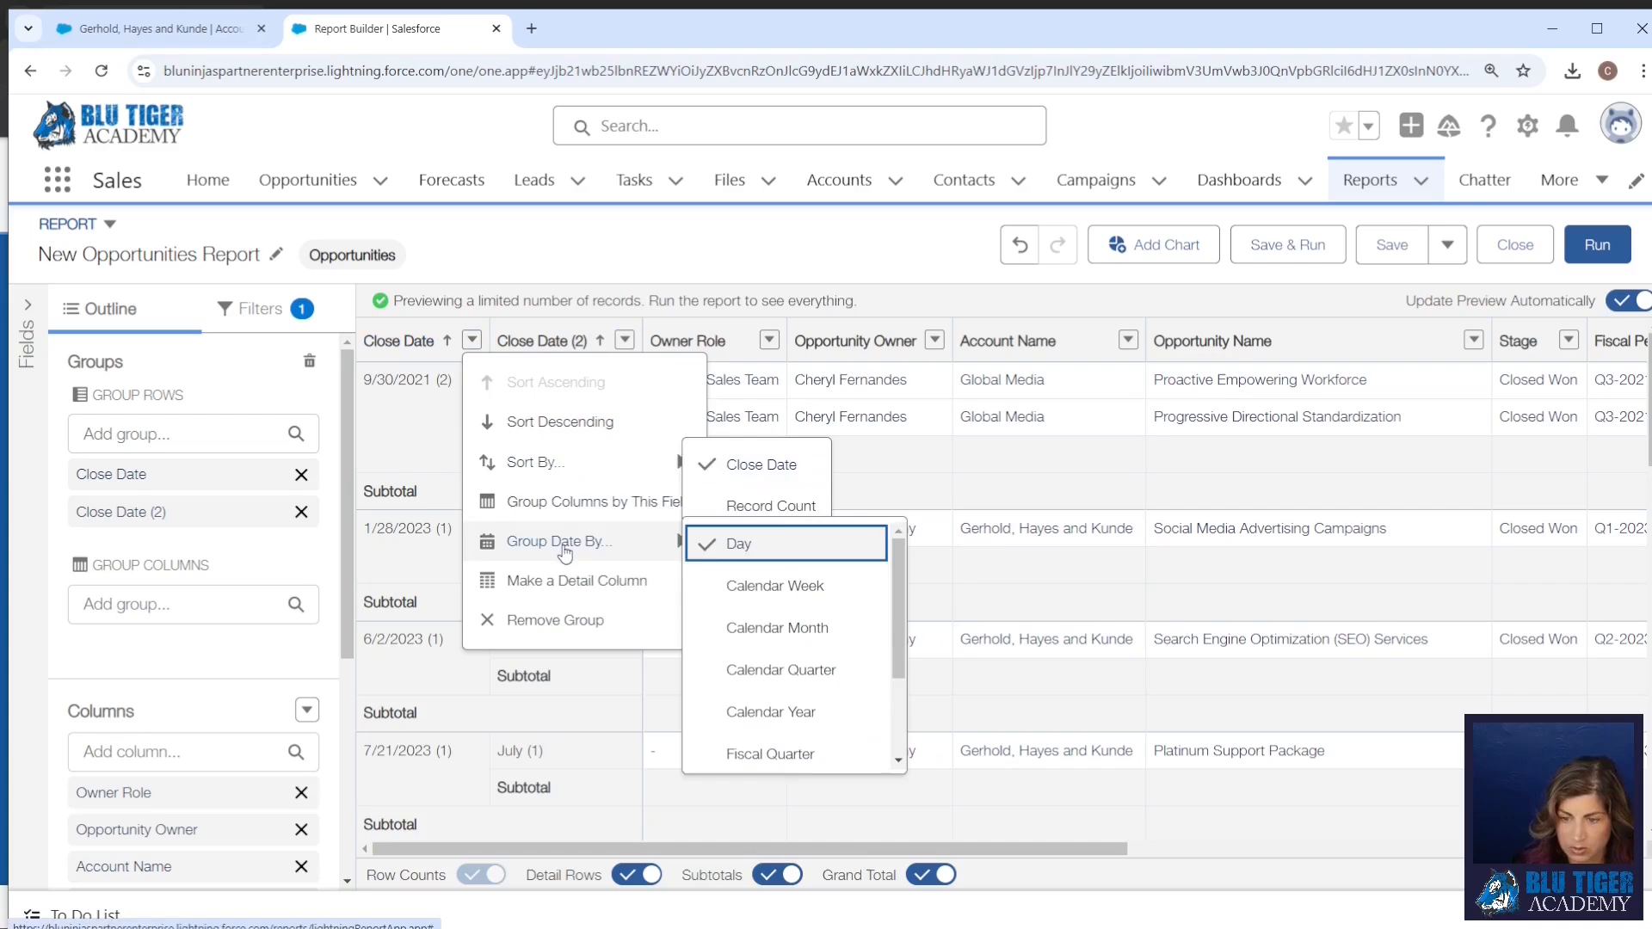
pyautogui.click(797, 713)
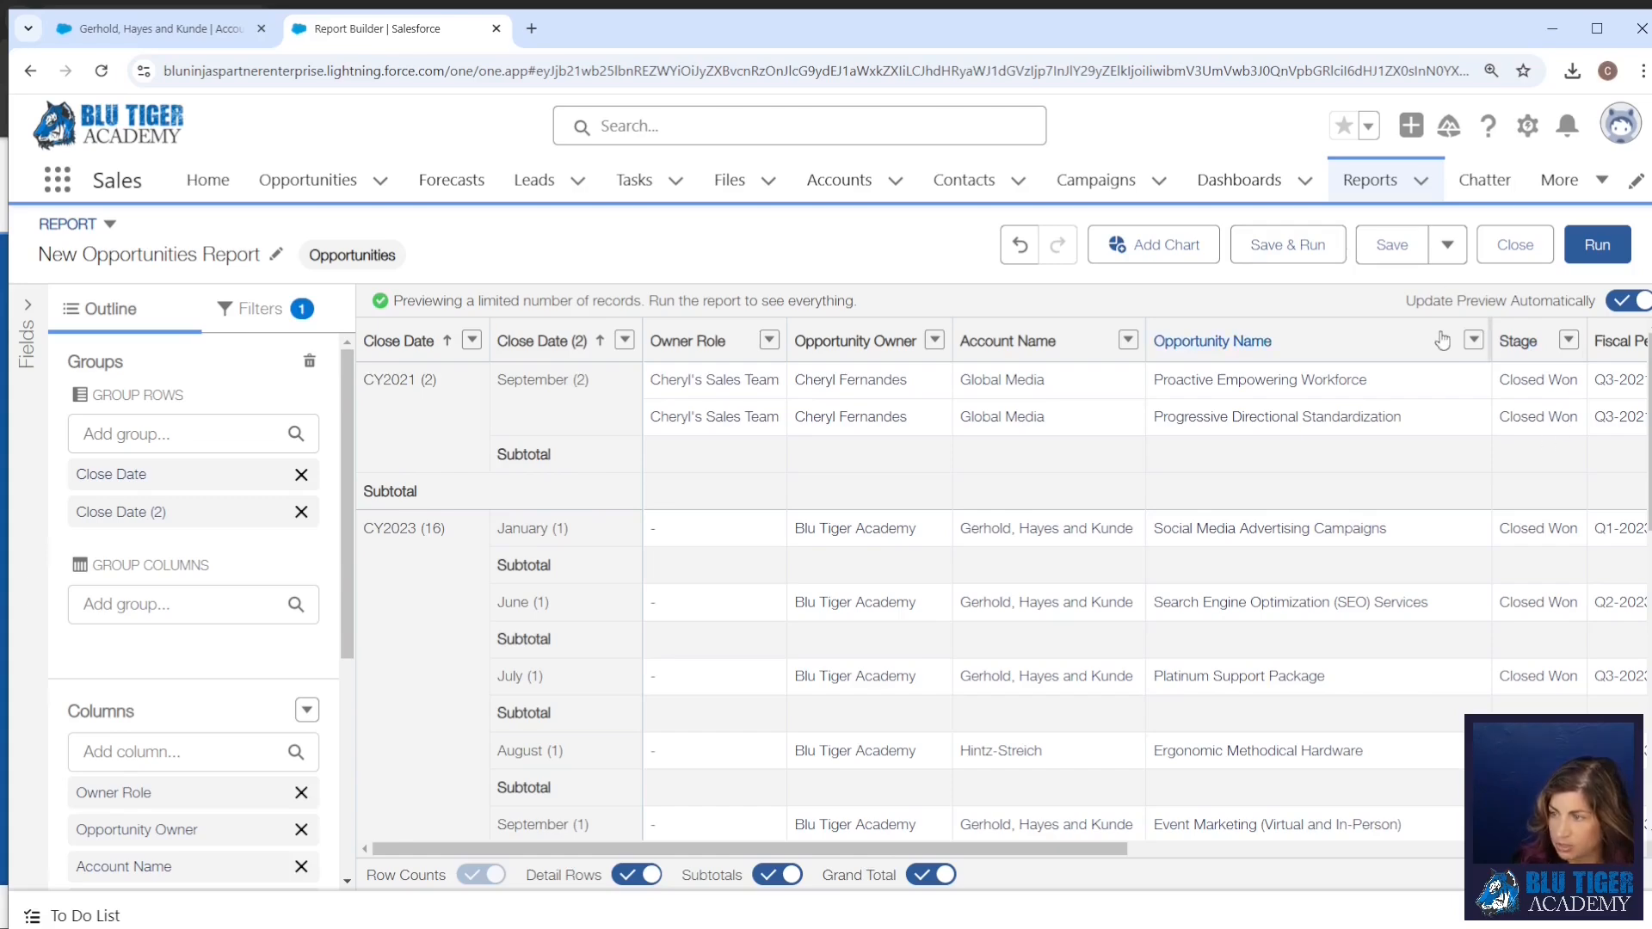
# Add a chart to the report and display it as a Line chart
pyautogui.click(1144, 244)
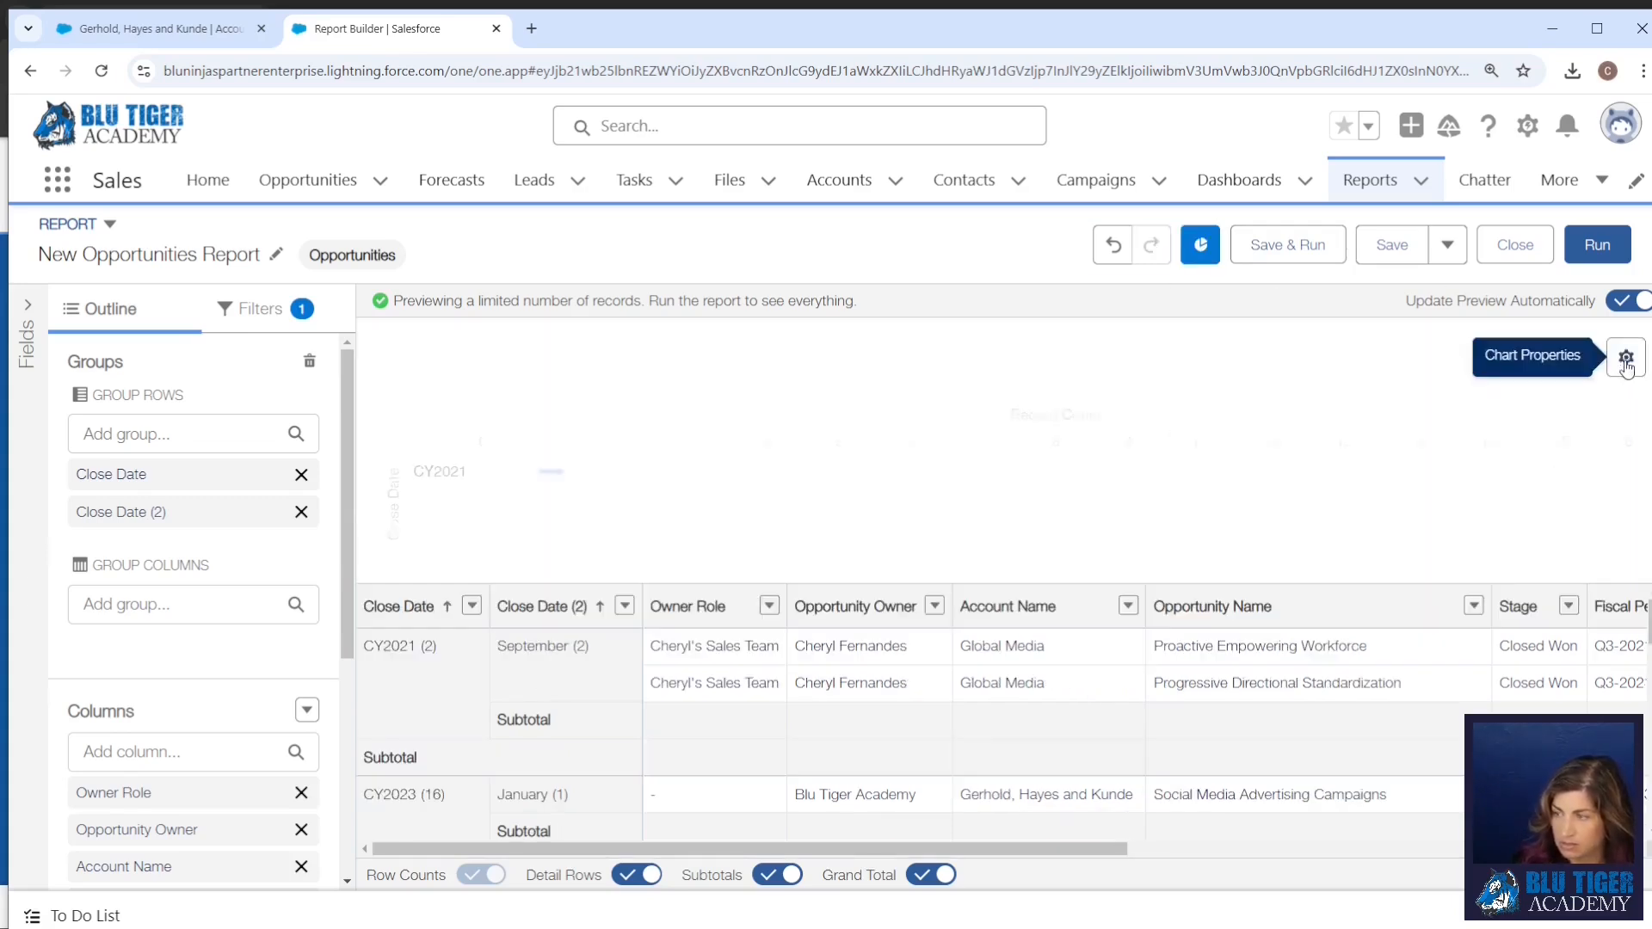
pyautogui.click(1626, 360)
pyautogui.click(1307, 491)
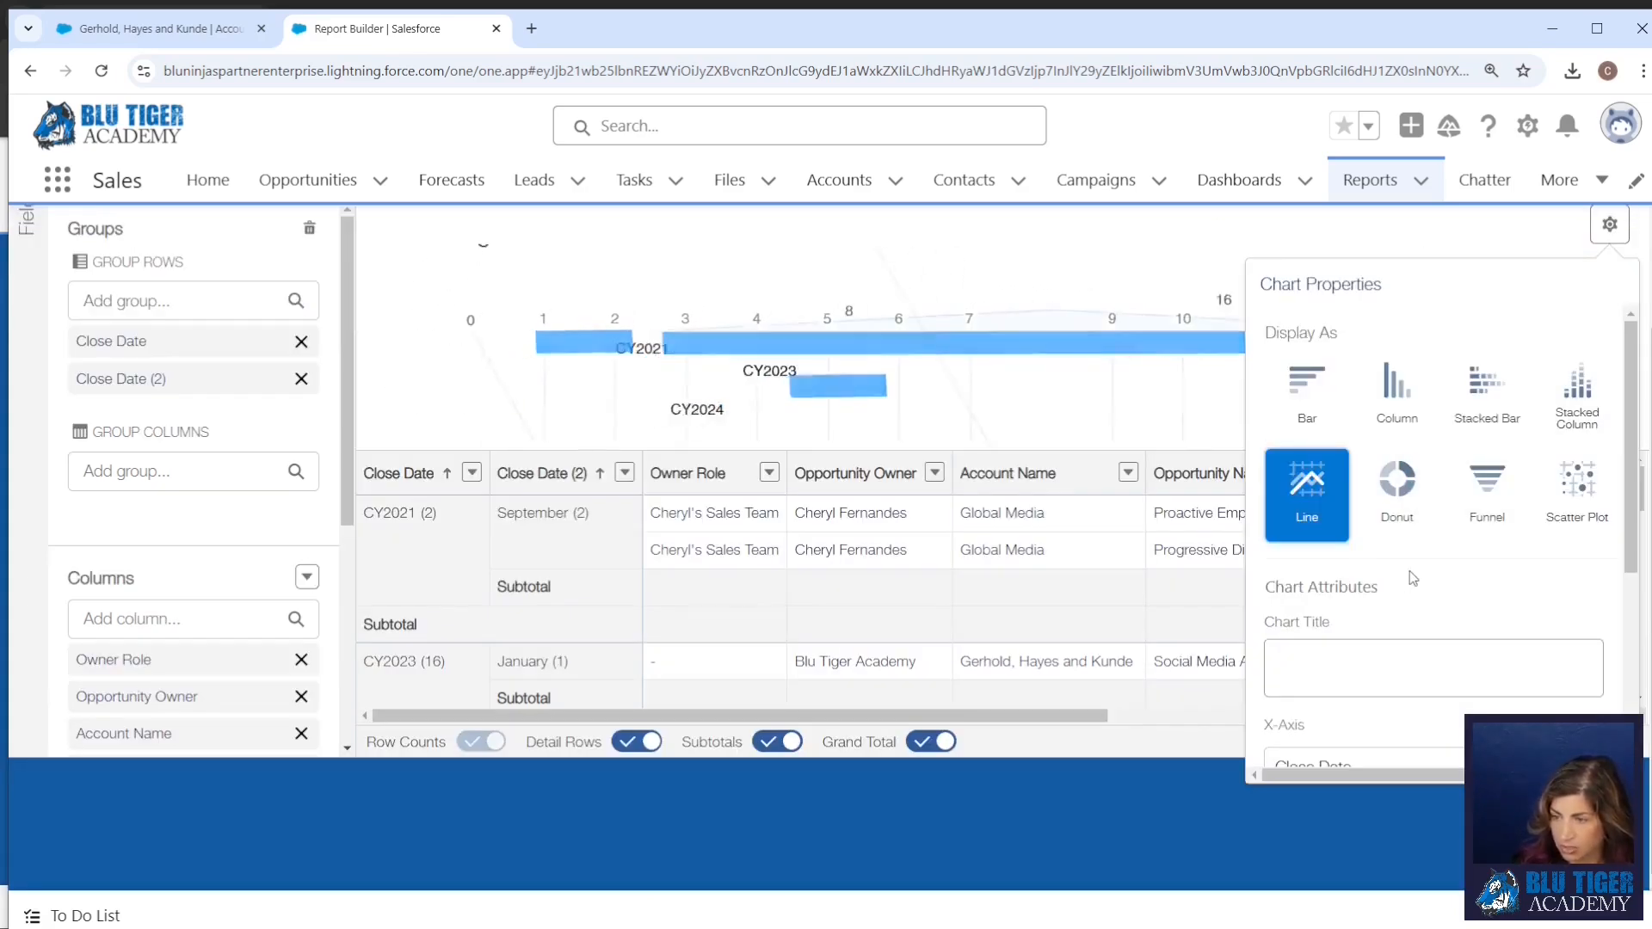
# Set the line chart's X-Axis to Close Date (2) and add Close Date as its additional group
pyautogui.scroll(-2, 1410, 570)
pyautogui.click(1410, 571)
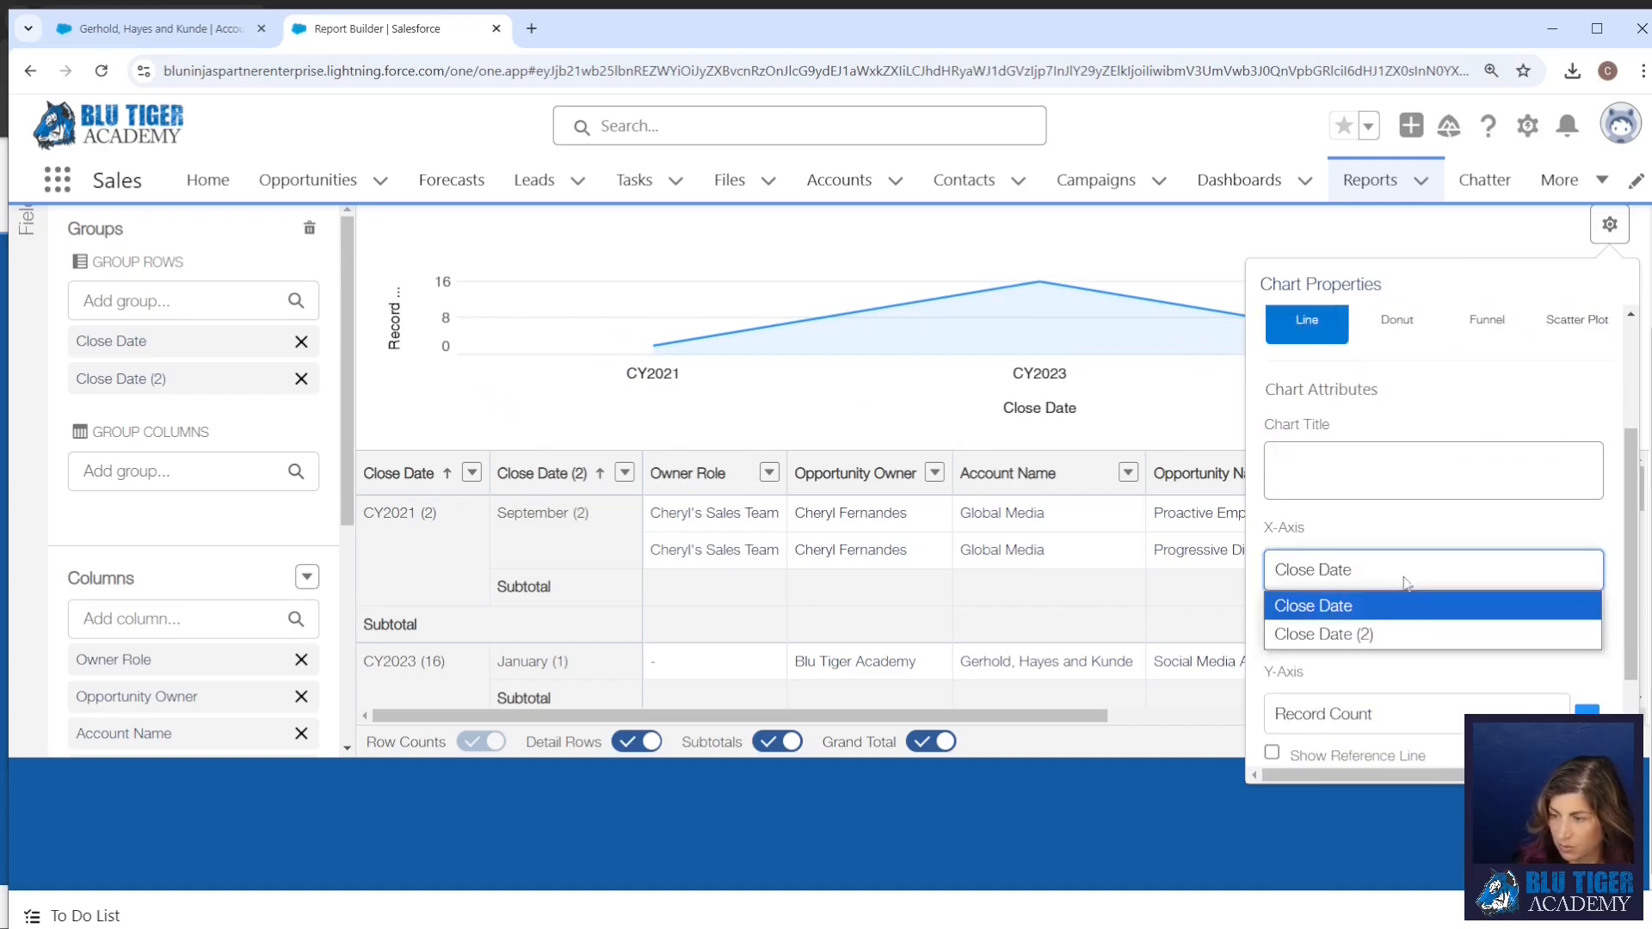
pyautogui.click(1389, 632)
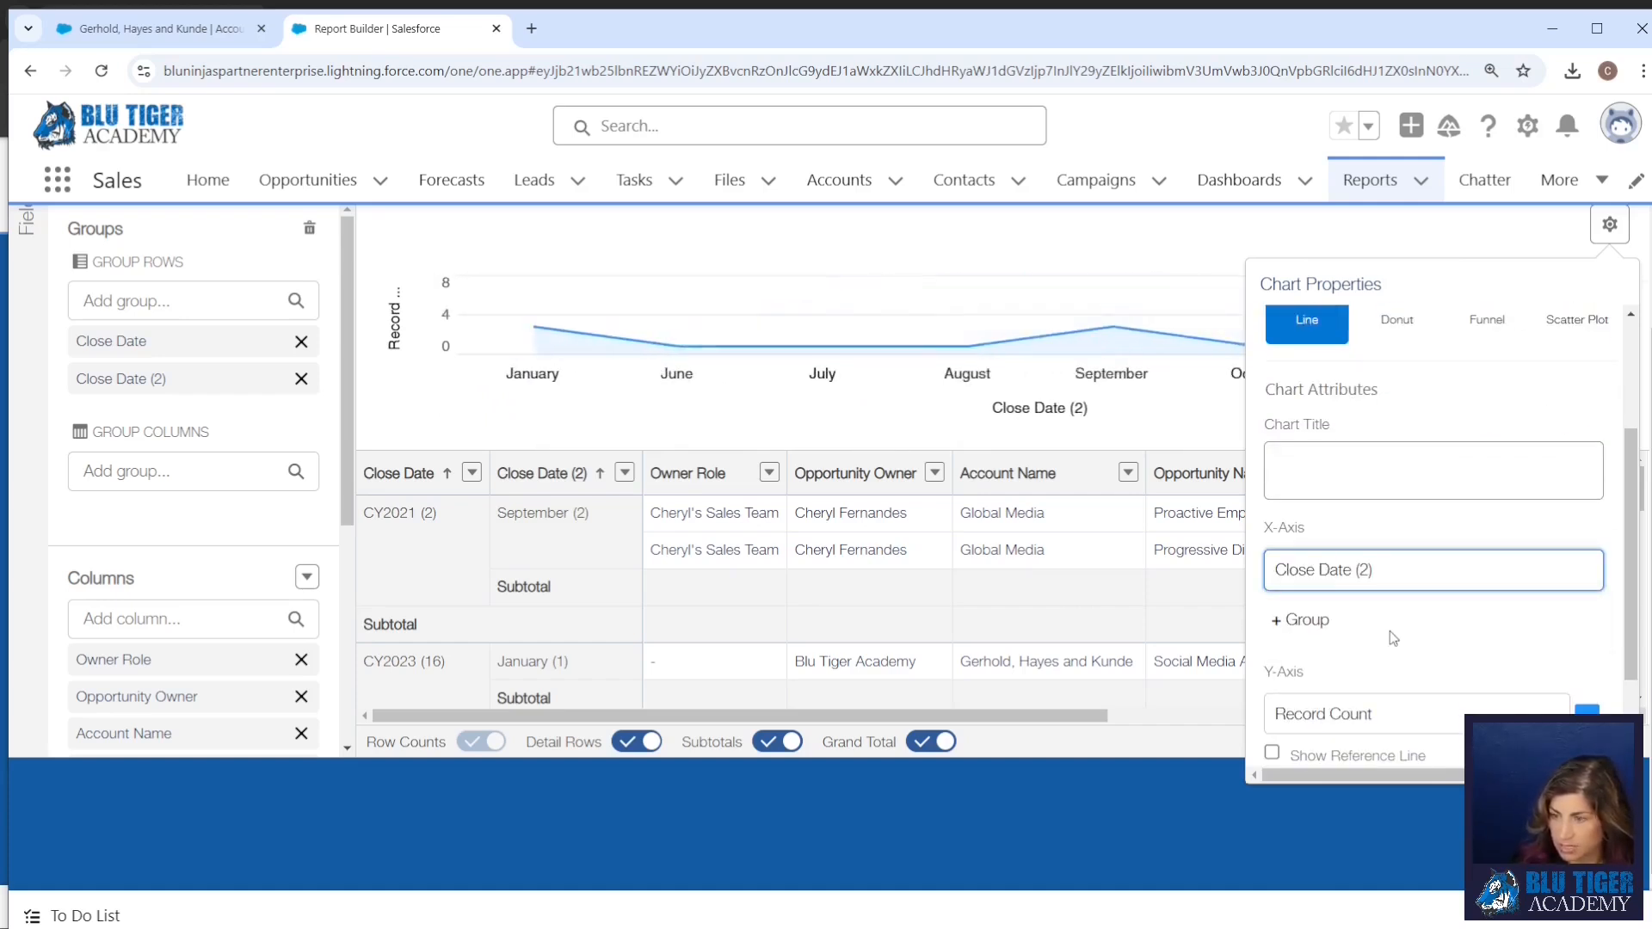
pyautogui.click(1312, 627)
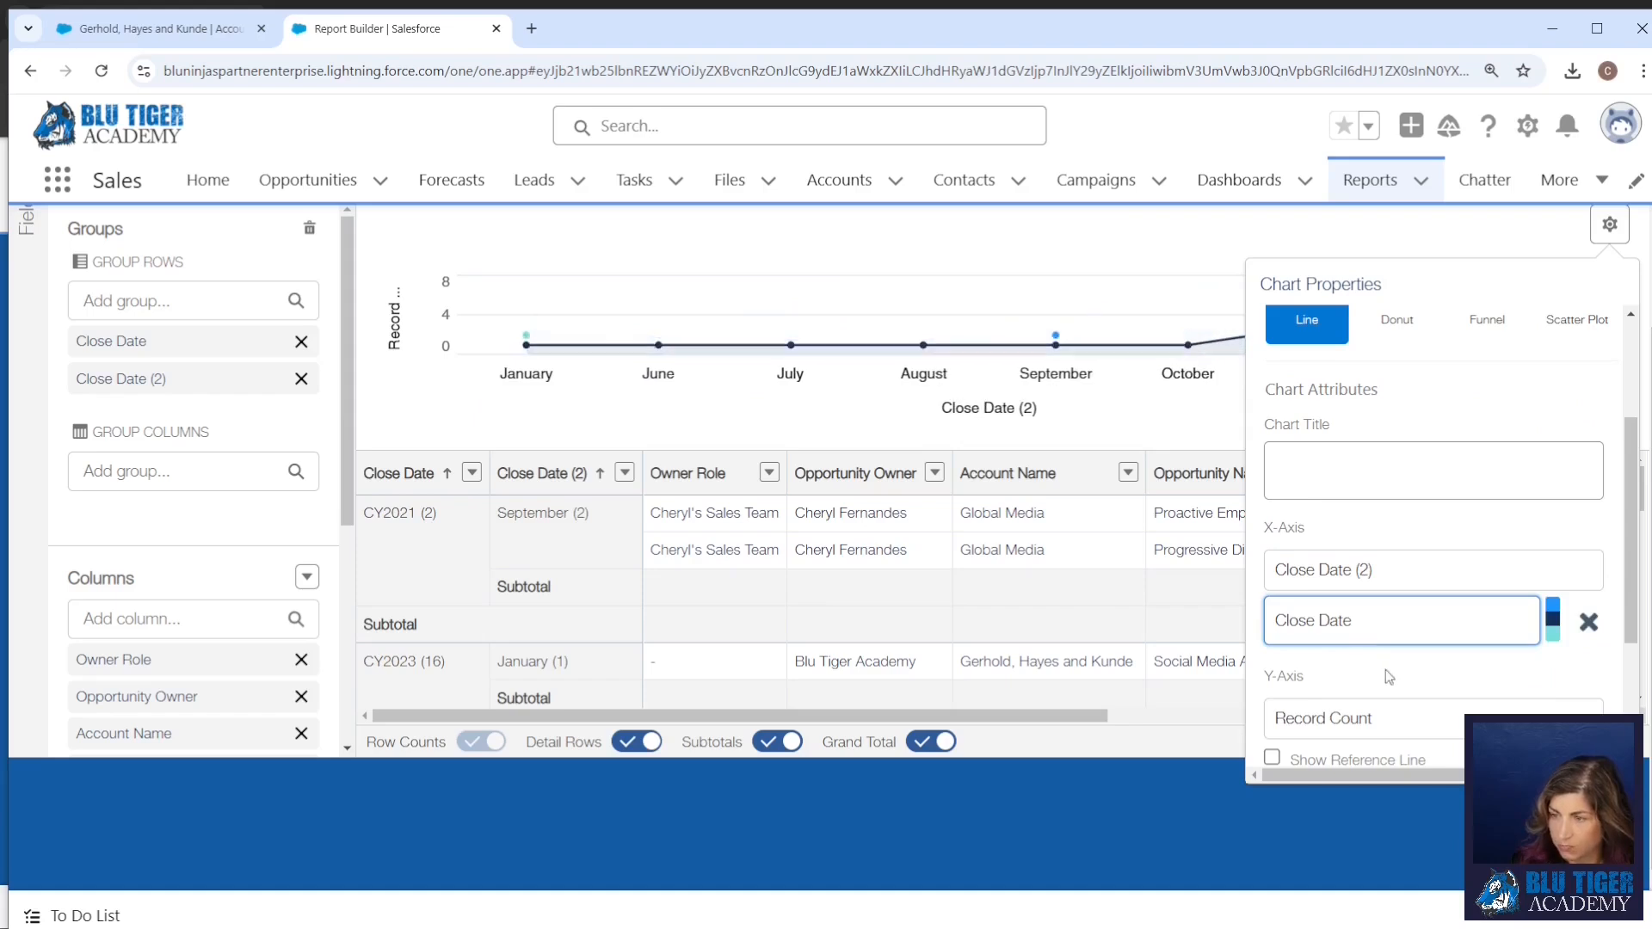
pyautogui.scroll(-3, 1446, 678)
pyautogui.click(1496, 232)
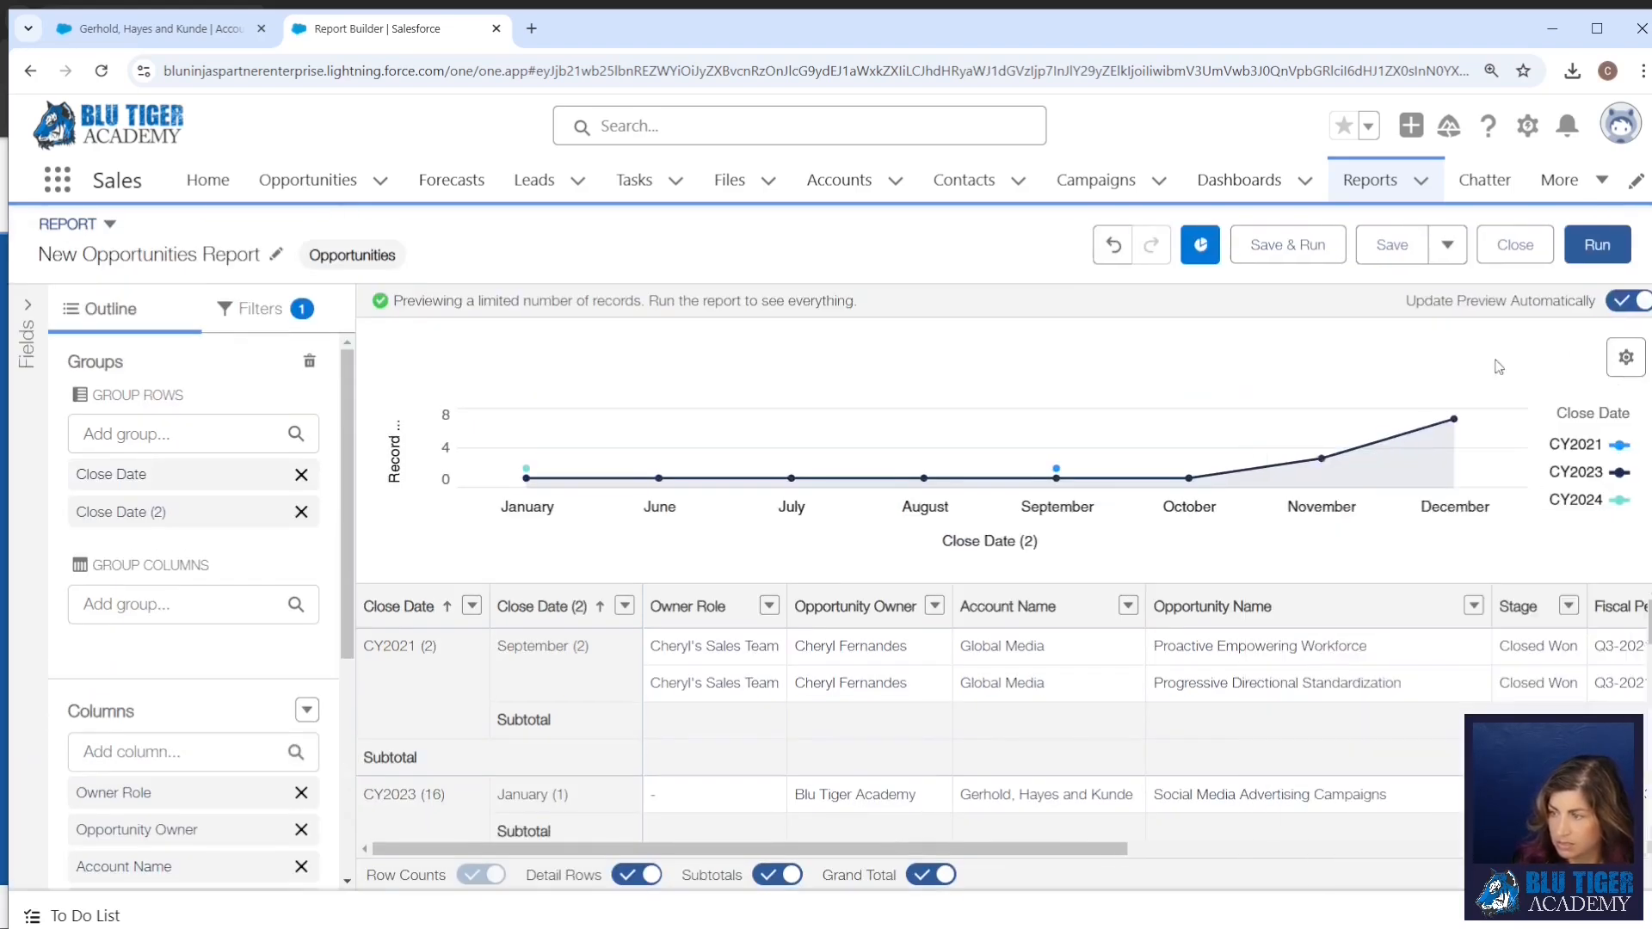
# Start saving and running the report, naming it "Closed Won Opportunities by Year" and letting its unique name fill in
pyautogui.click(1293, 252)
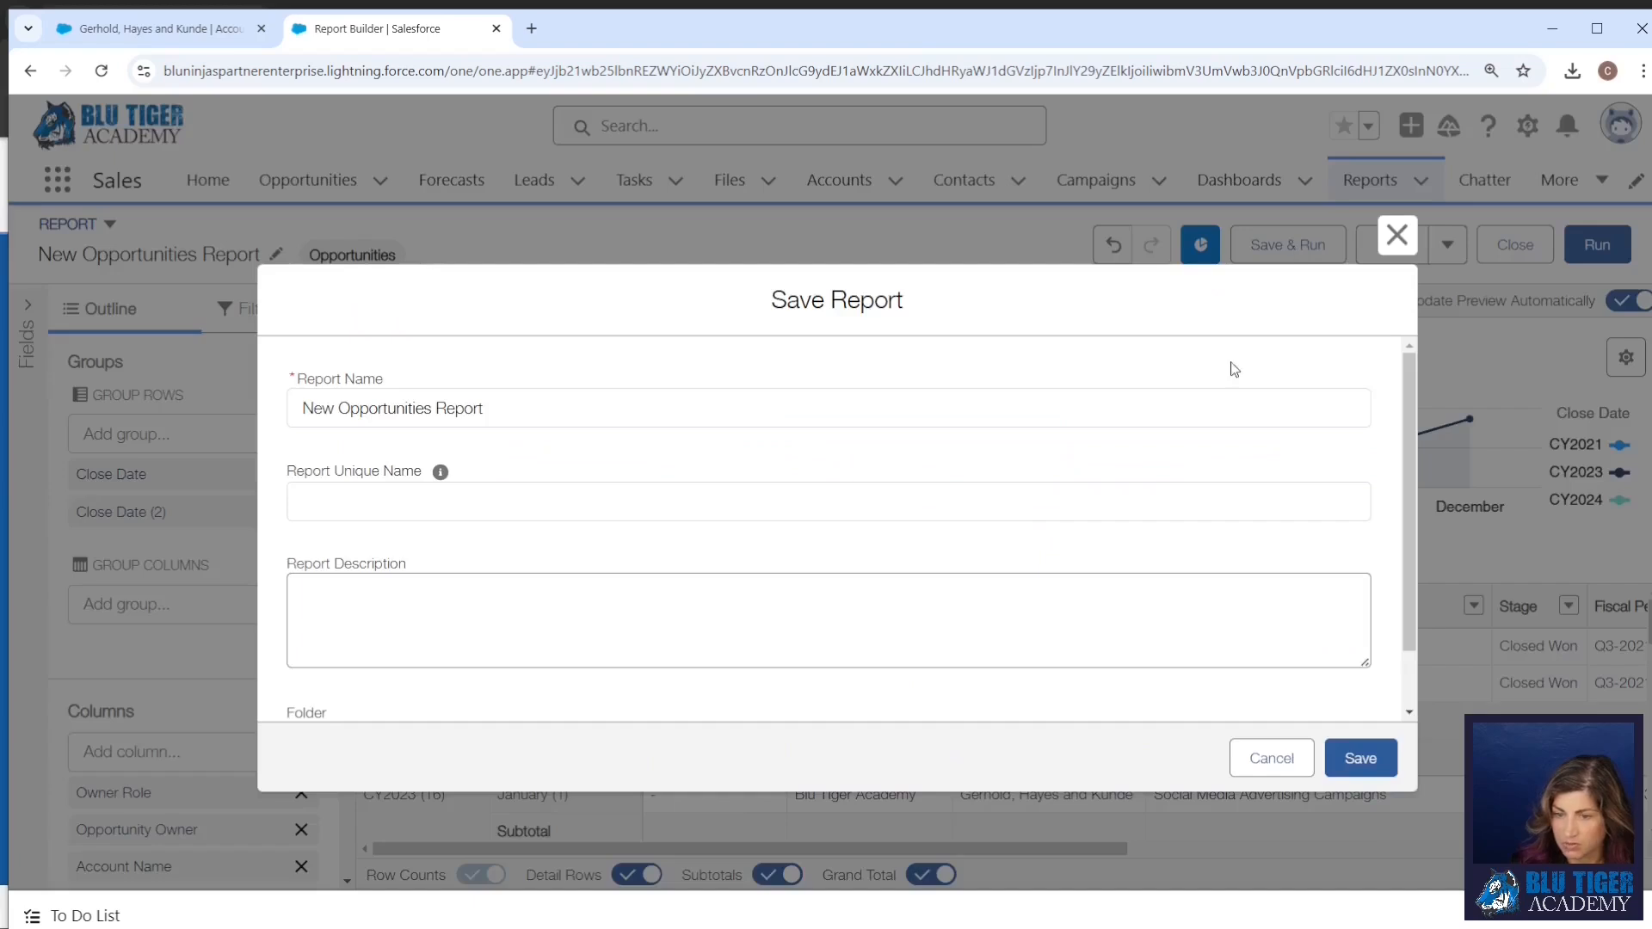
pyautogui.tripleClick(654, 420)
pyautogui.write('Cl')
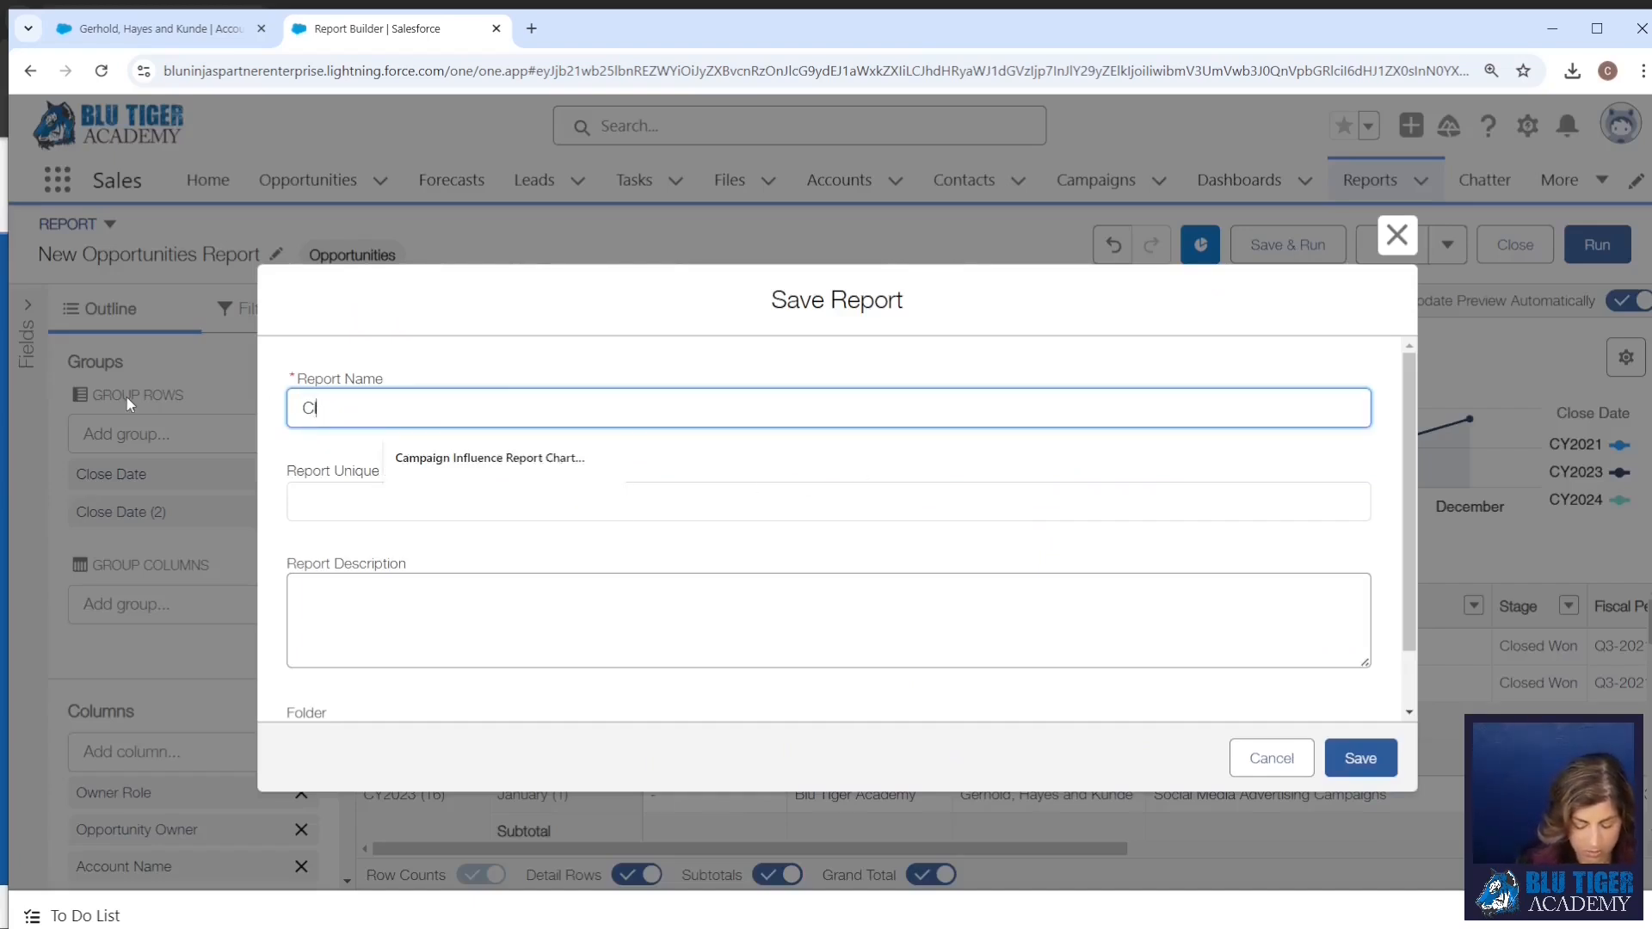
pyautogui.write('osed Won Opportunities by Year')
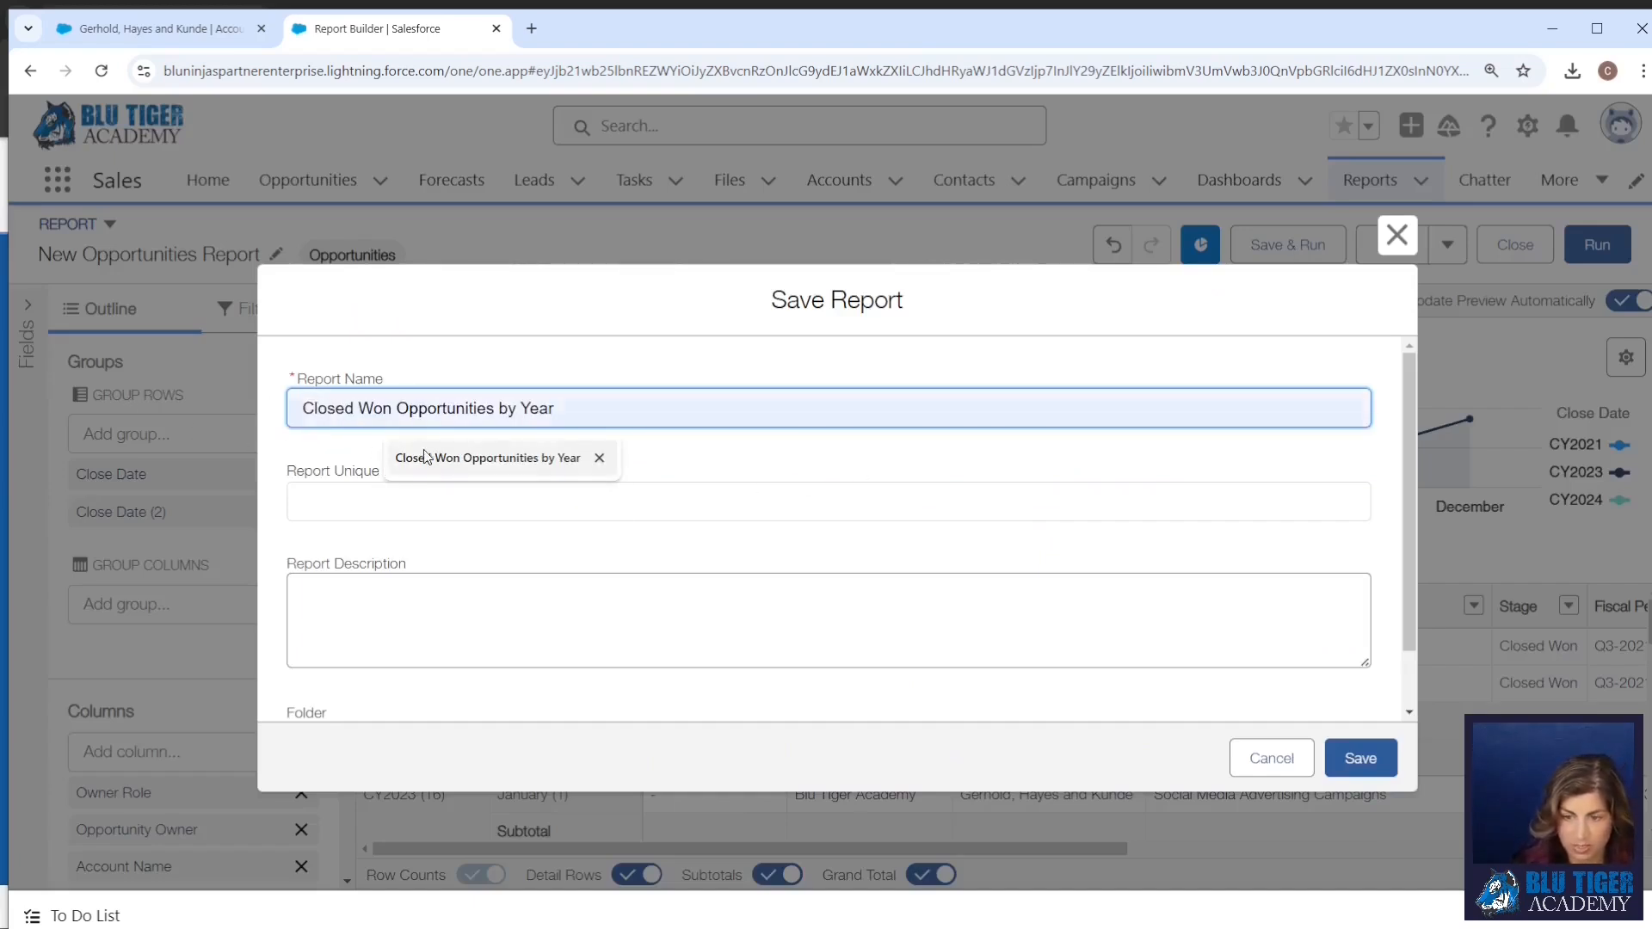
pyautogui.click(418, 458)
pyautogui.click(401, 502)
# Choose the "Report Charts on Account Page" folder for the report and save it
pyautogui.scroll(-1, 708, 558)
pyautogui.click(1312, 674)
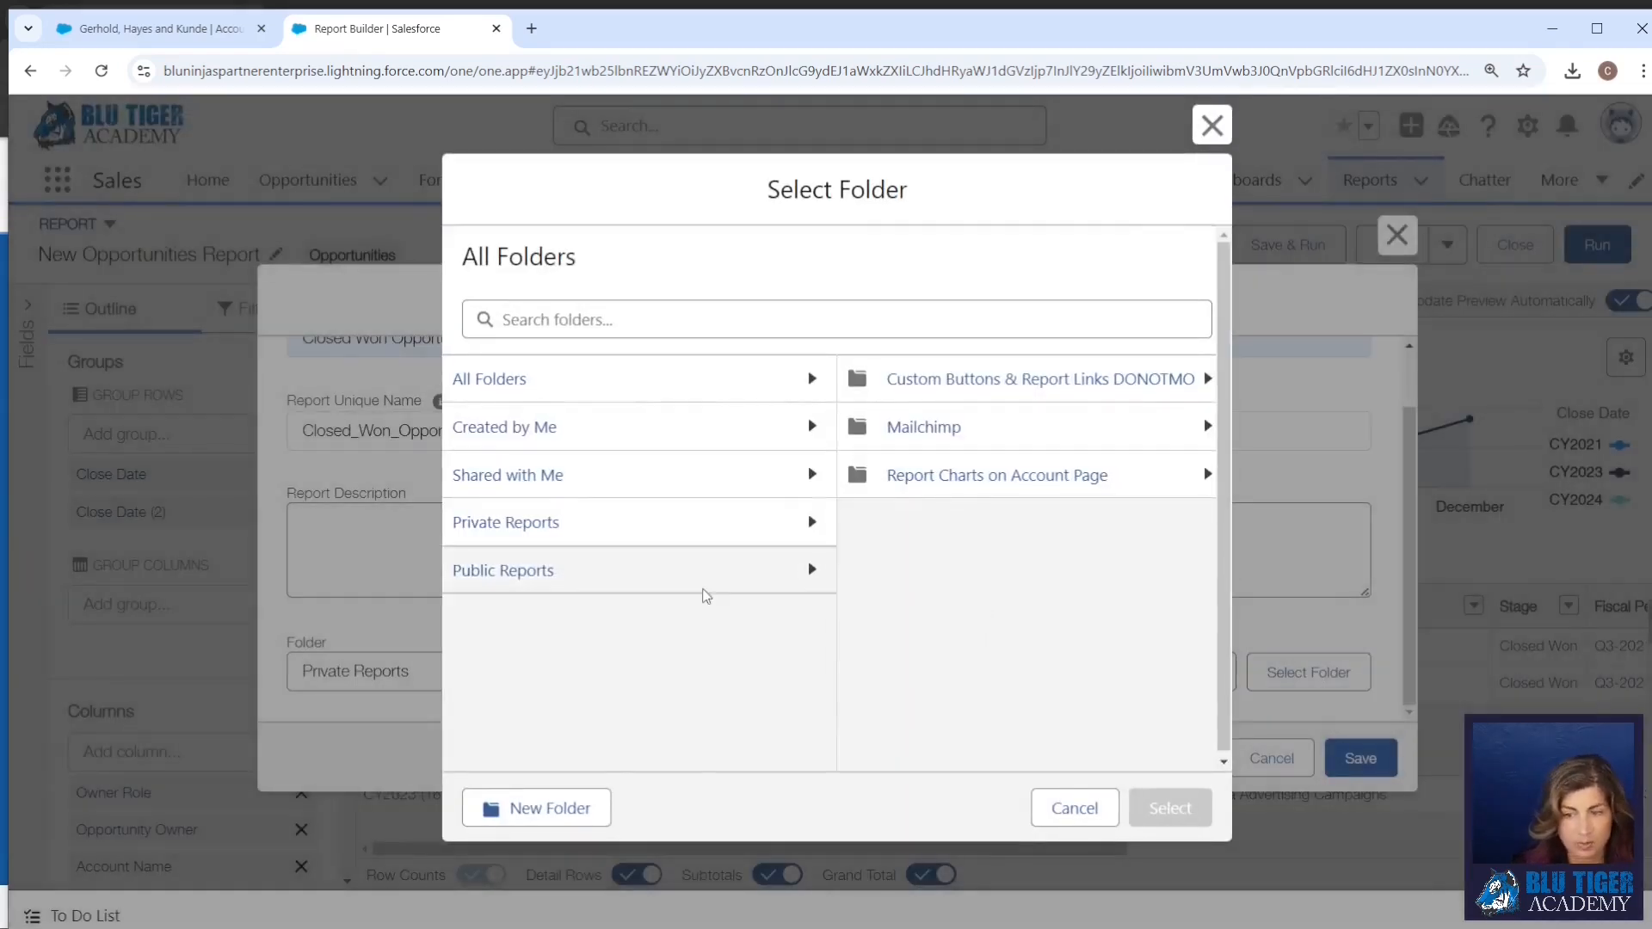
pyautogui.click(936, 477)
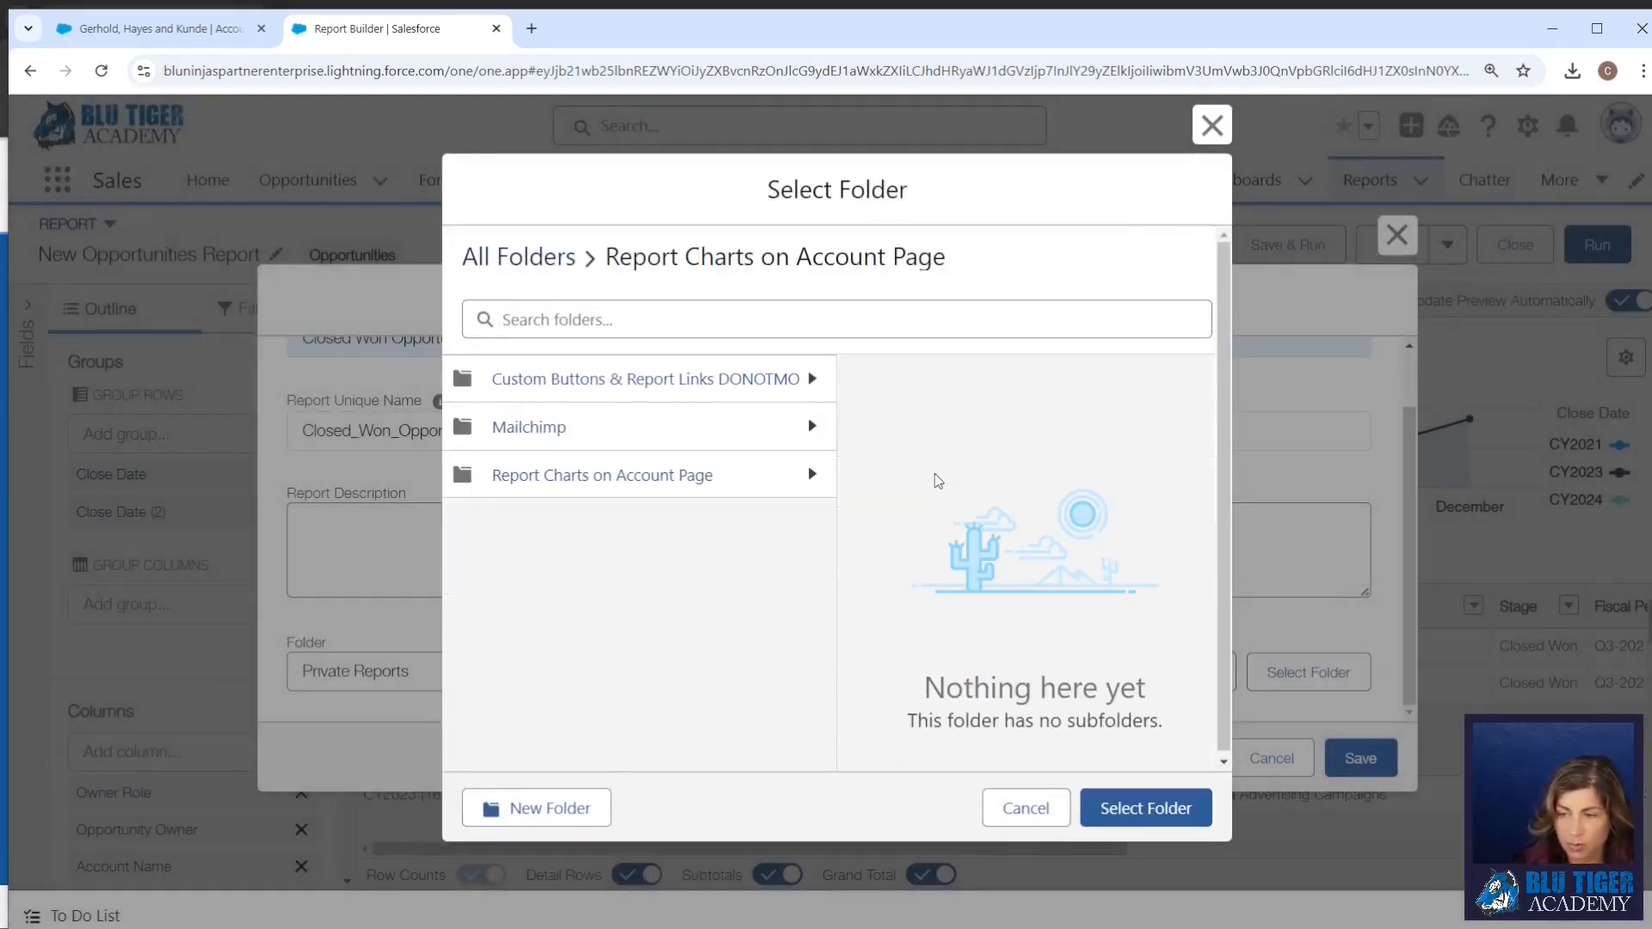
pyautogui.click(620, 489)
pyautogui.click(1140, 806)
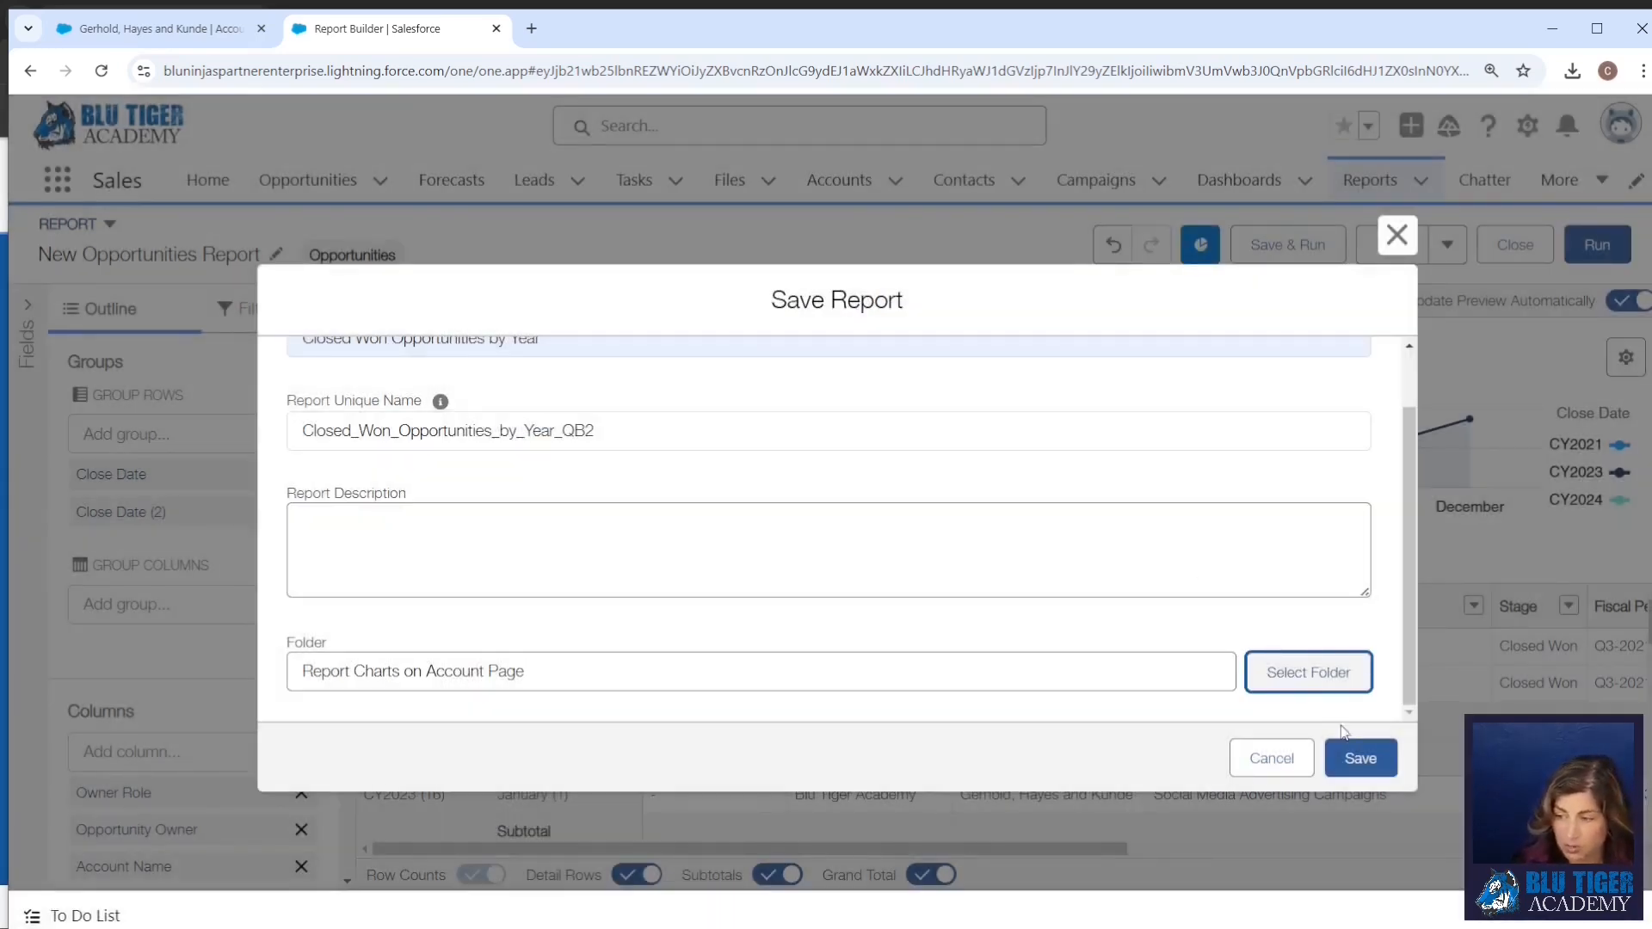
pyautogui.click(1361, 757)
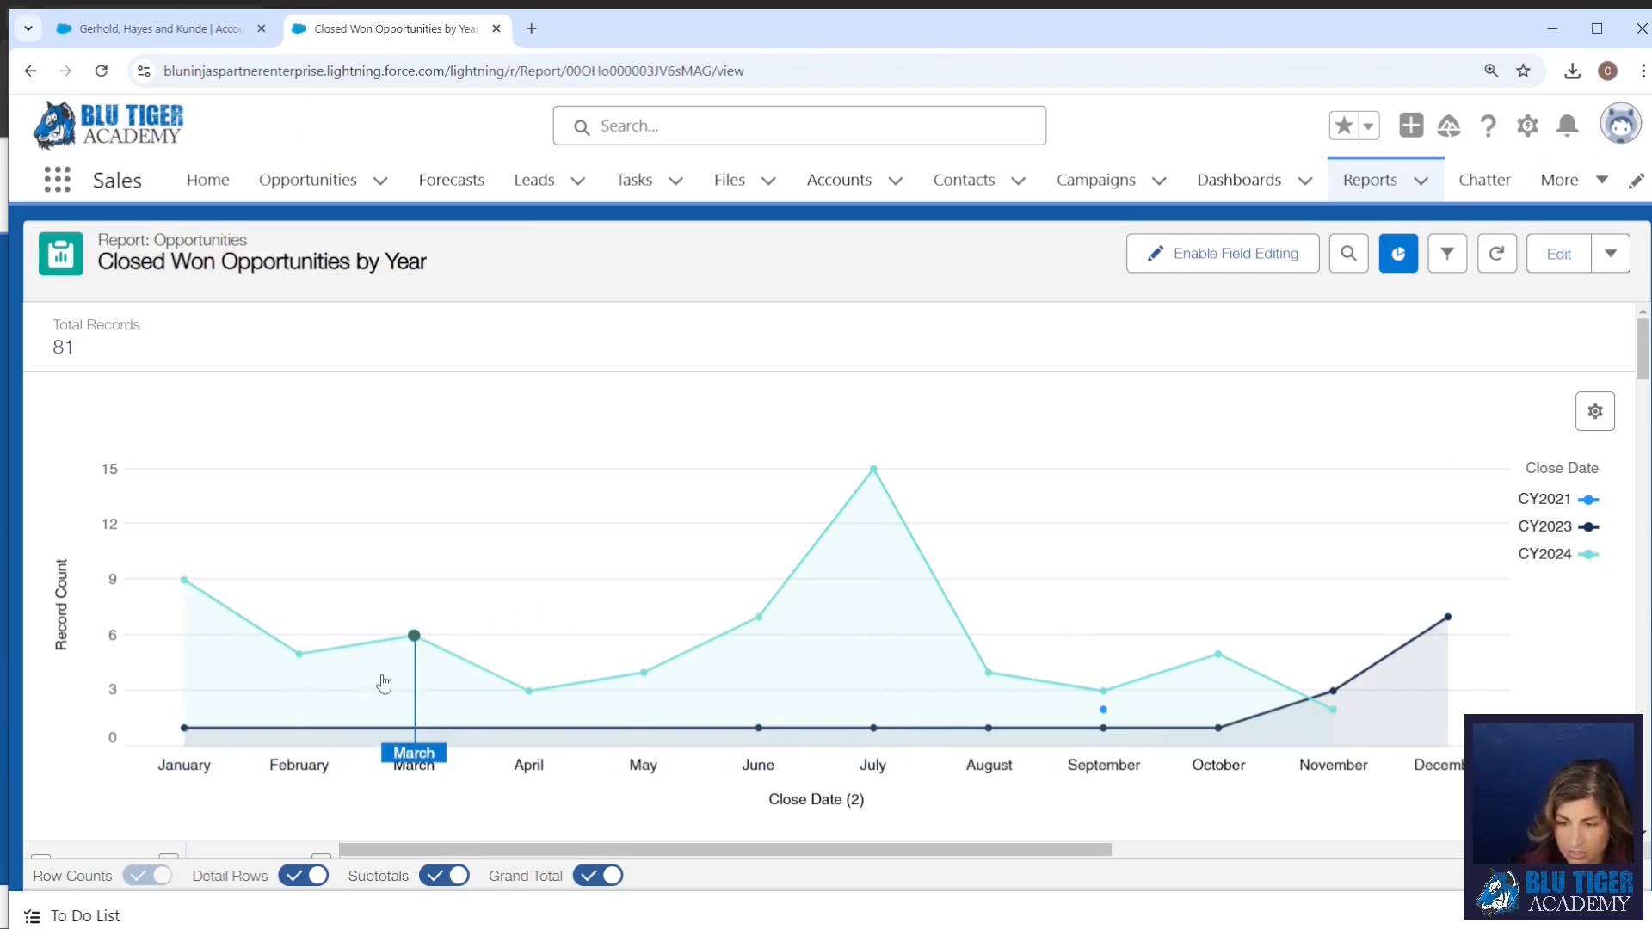
# Examine the report's line chart and the Y-Axis options available in its chart properties
pyautogui.scroll(-2, 703, 688)
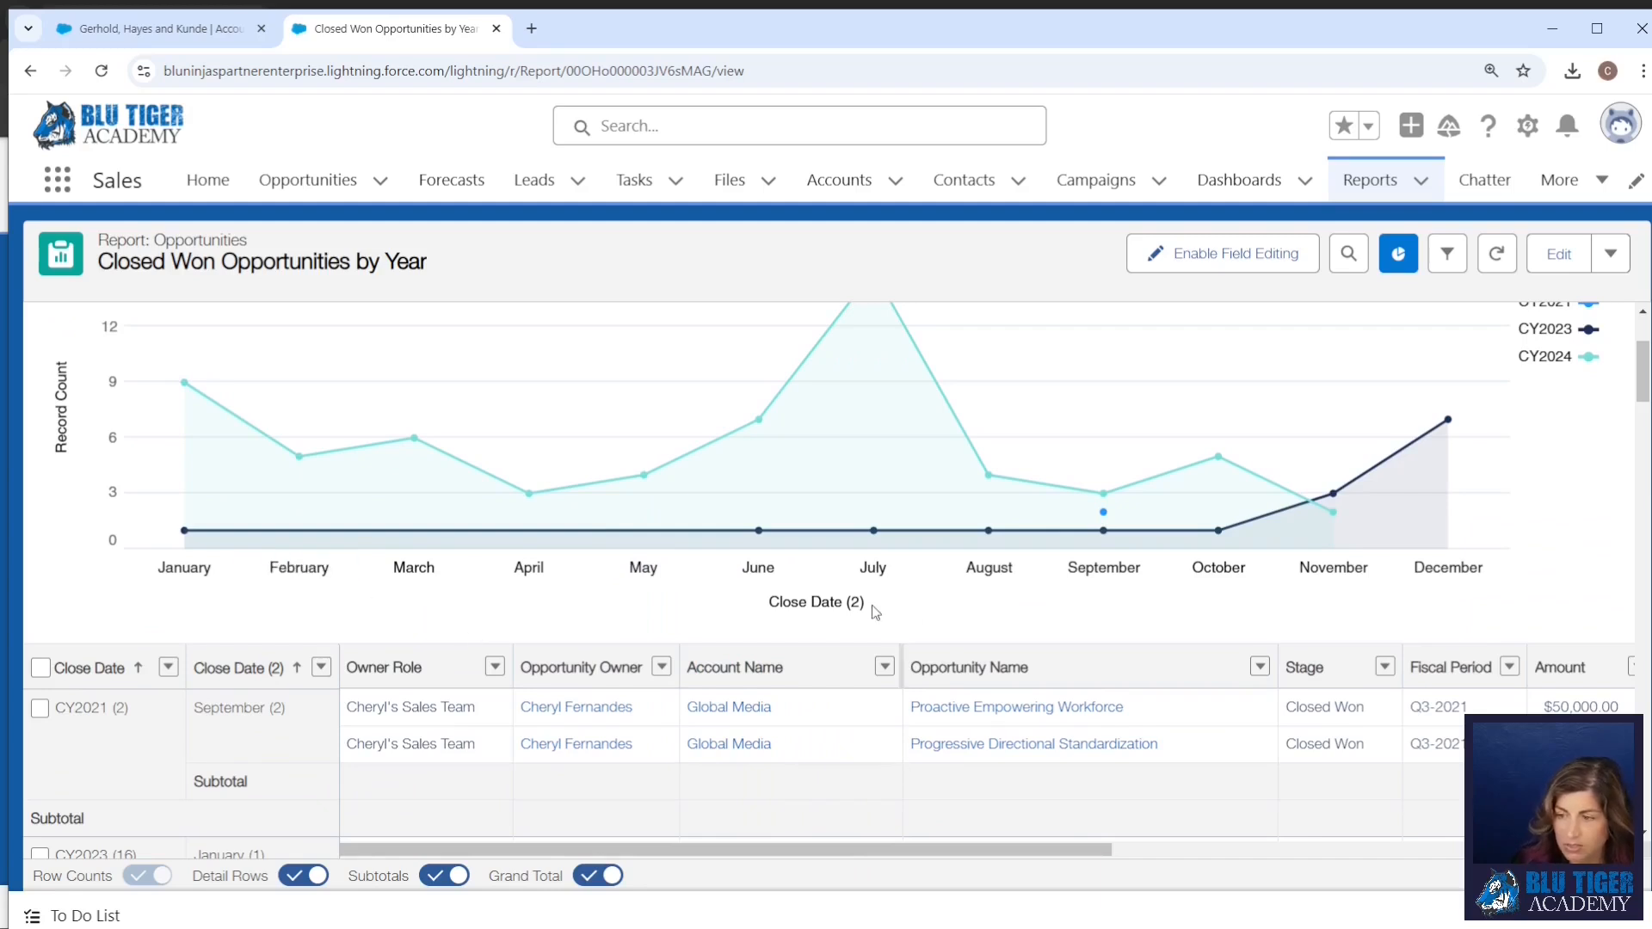
pyautogui.scroll(2, 1455, 611)
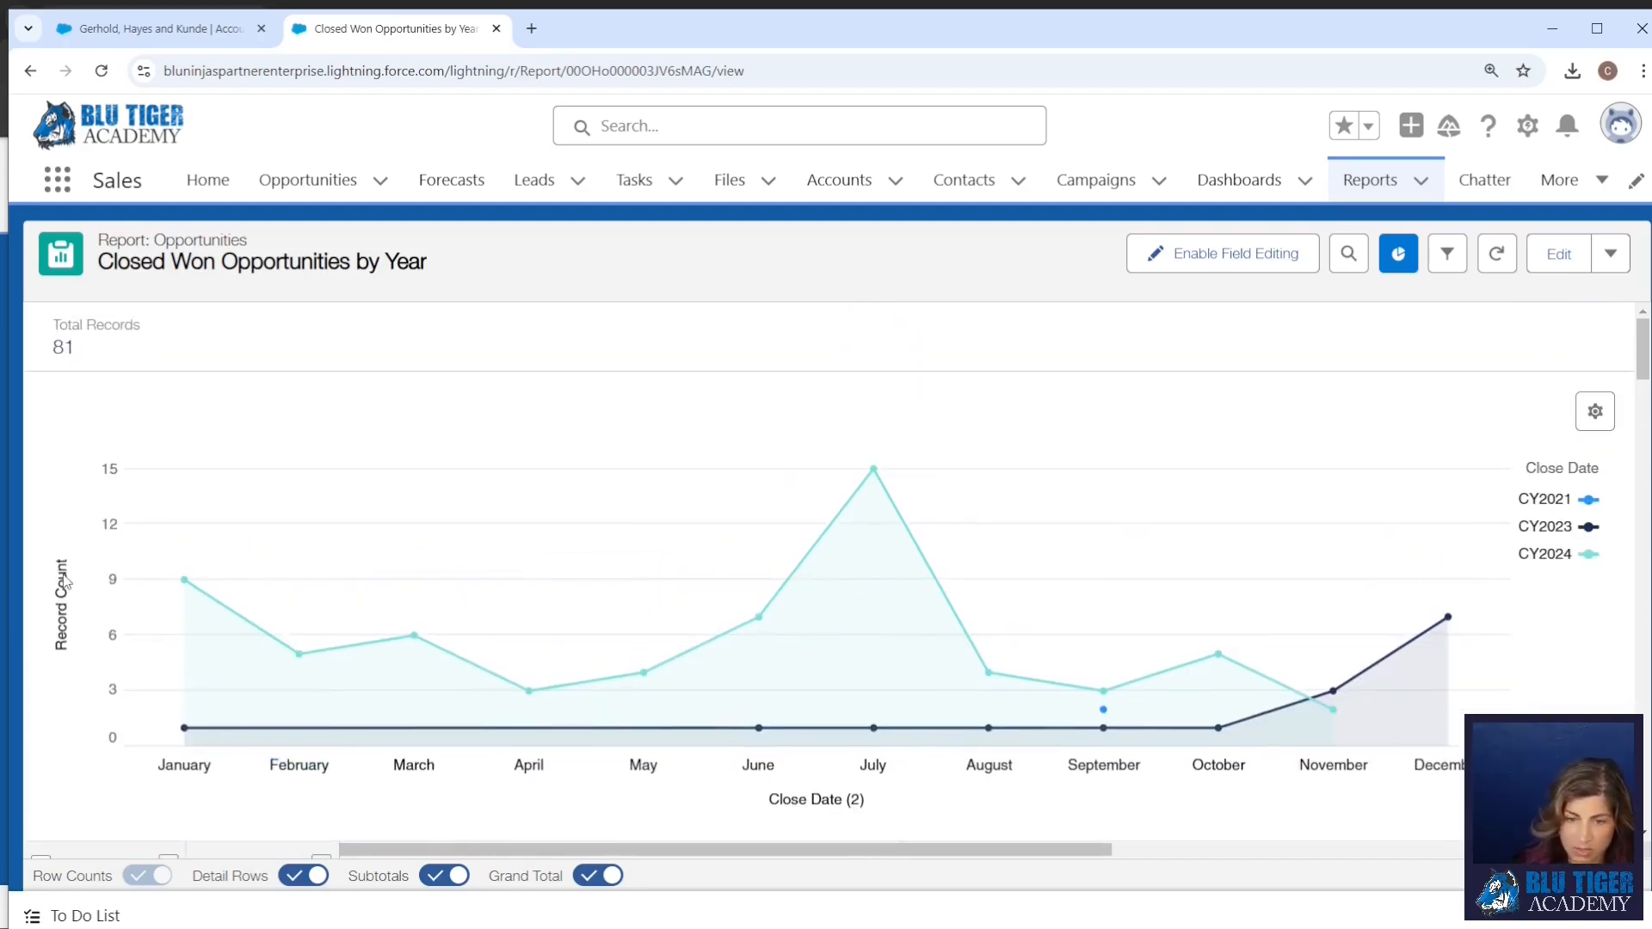
pyautogui.click(1596, 412)
pyautogui.scroll(-5, 1411, 516)
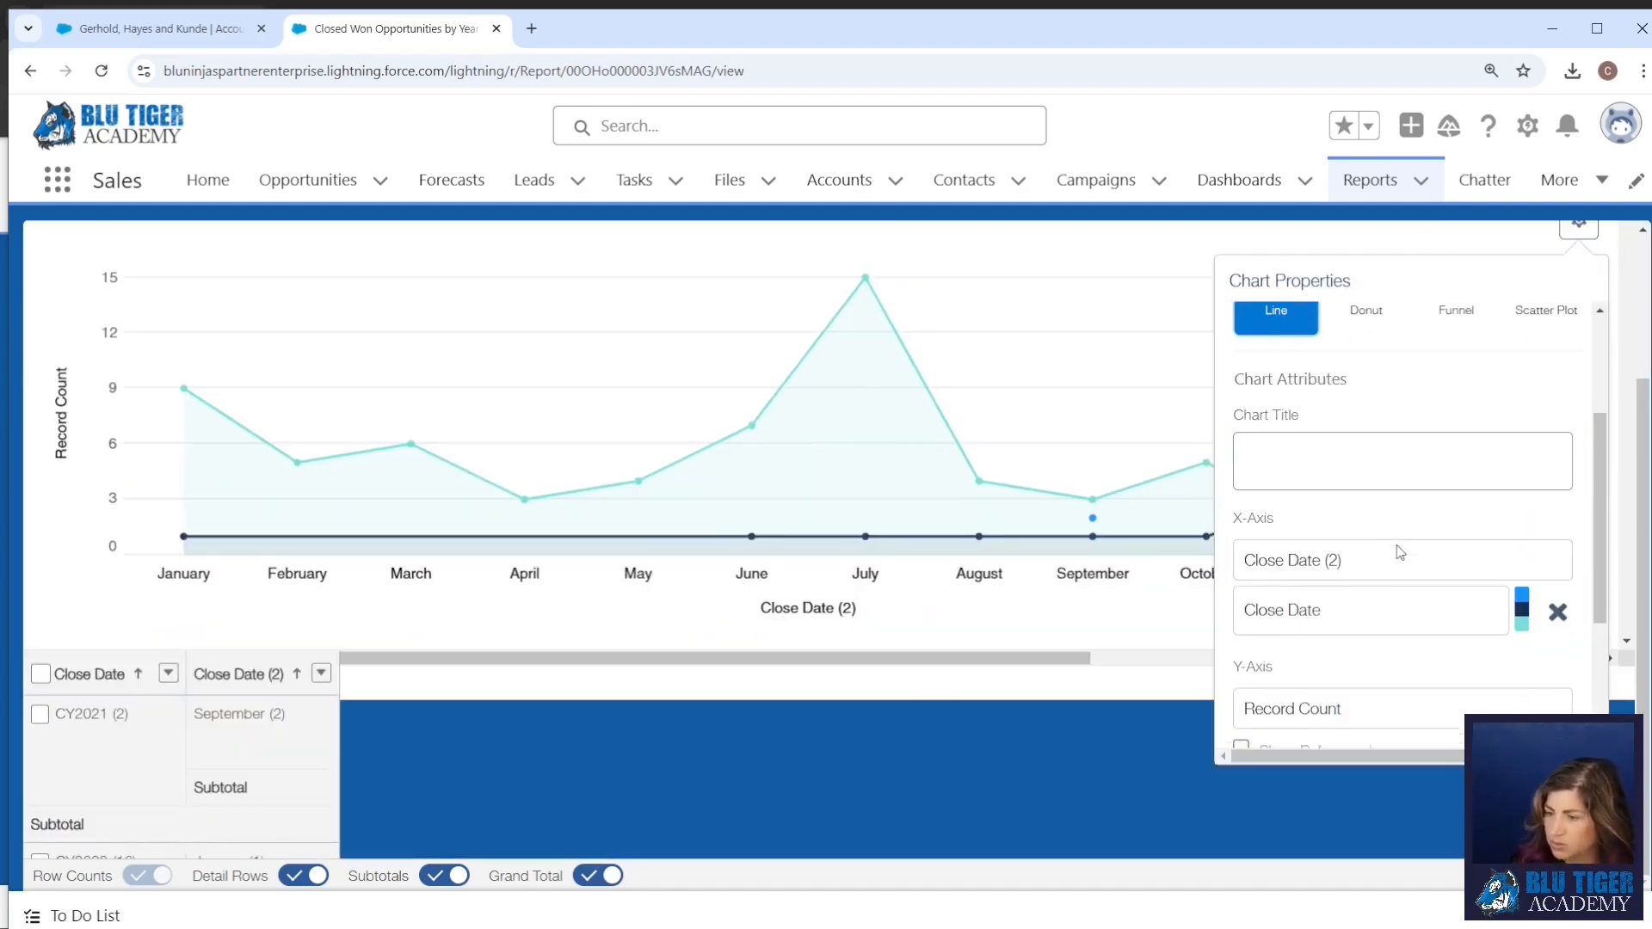
pyautogui.click(1346, 519)
pyautogui.click(1345, 518)
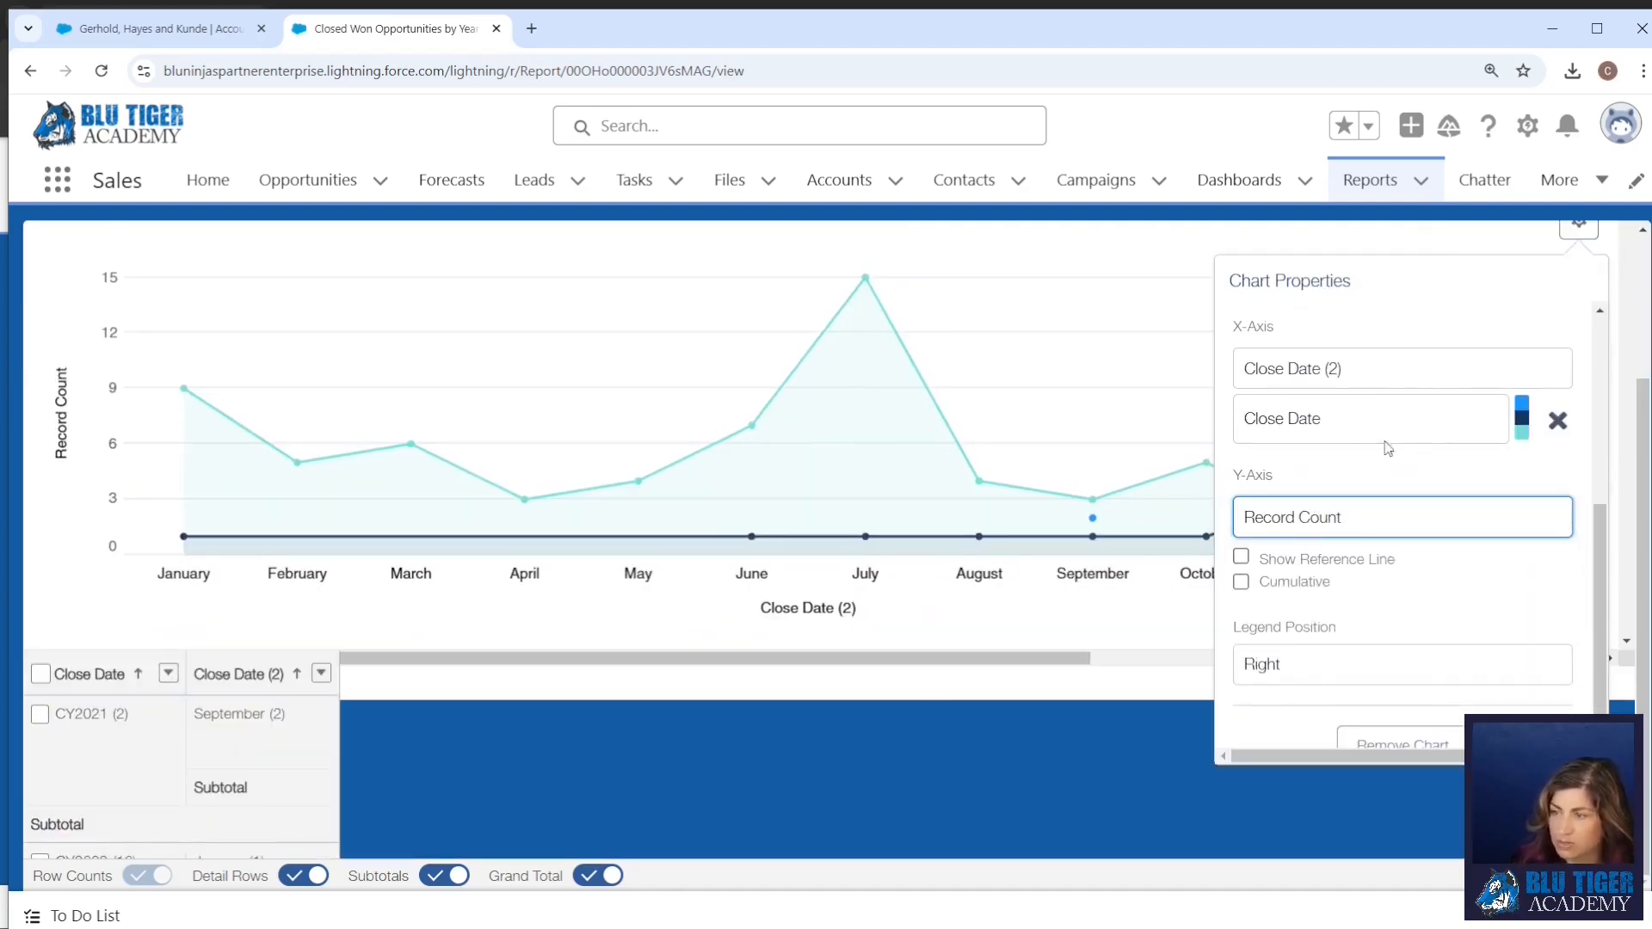
pyautogui.scroll(10, 1463, 322)
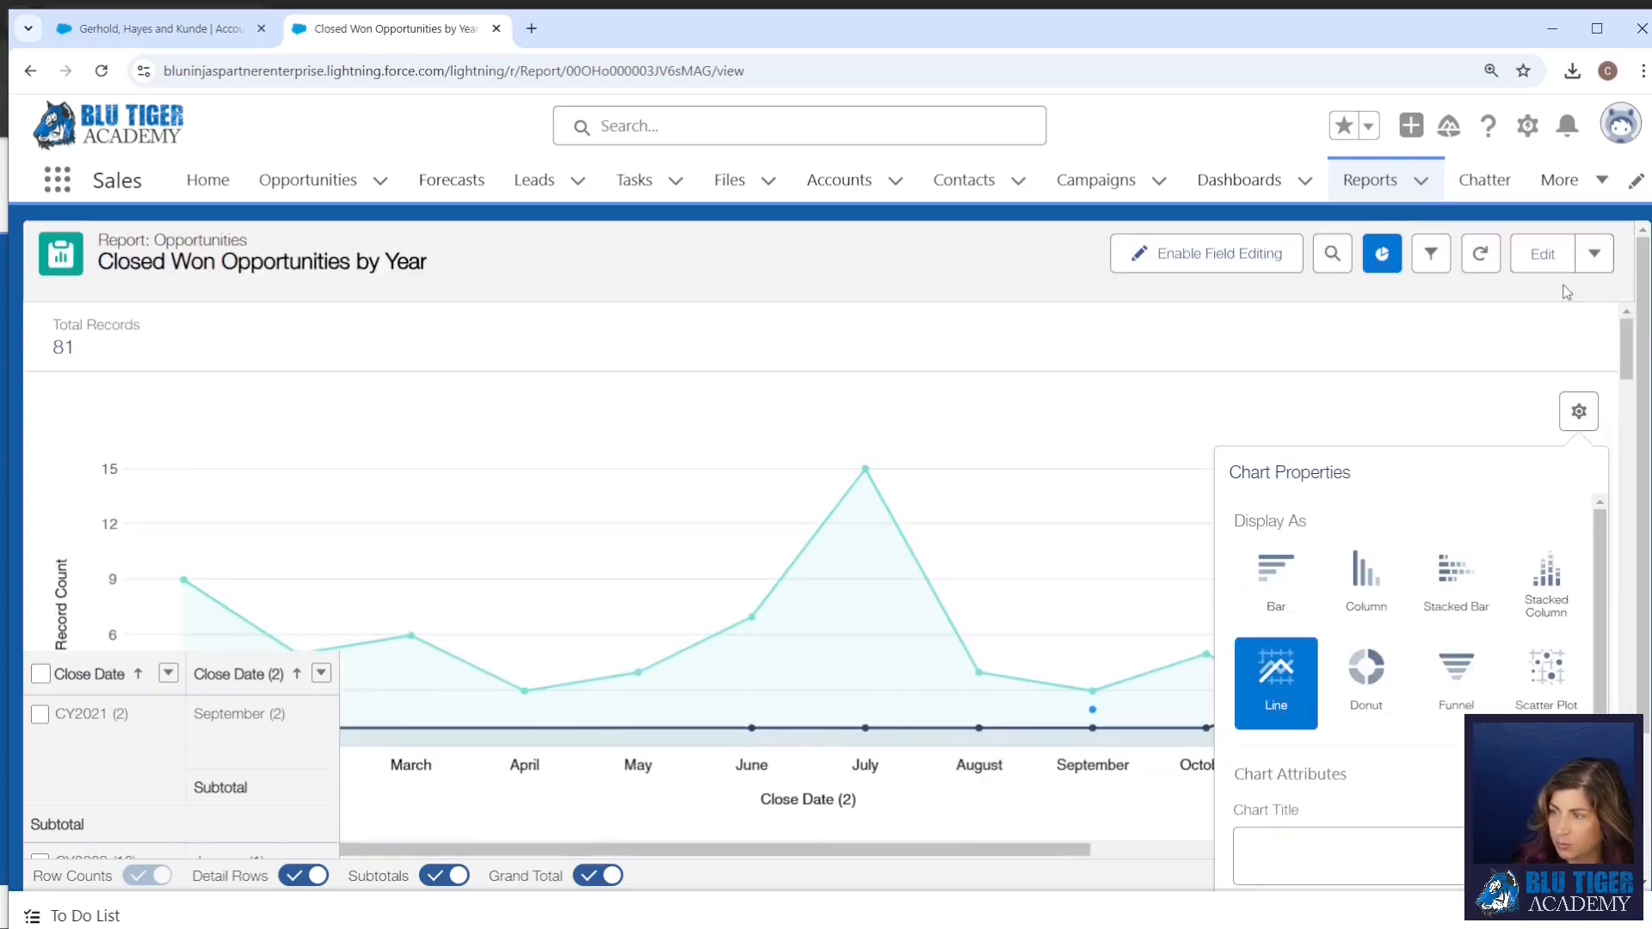
# Open the report for editing and summarize the Amount column by Sum
pyautogui.click(1546, 268)
pyautogui.scroll(-5, 251, 723)
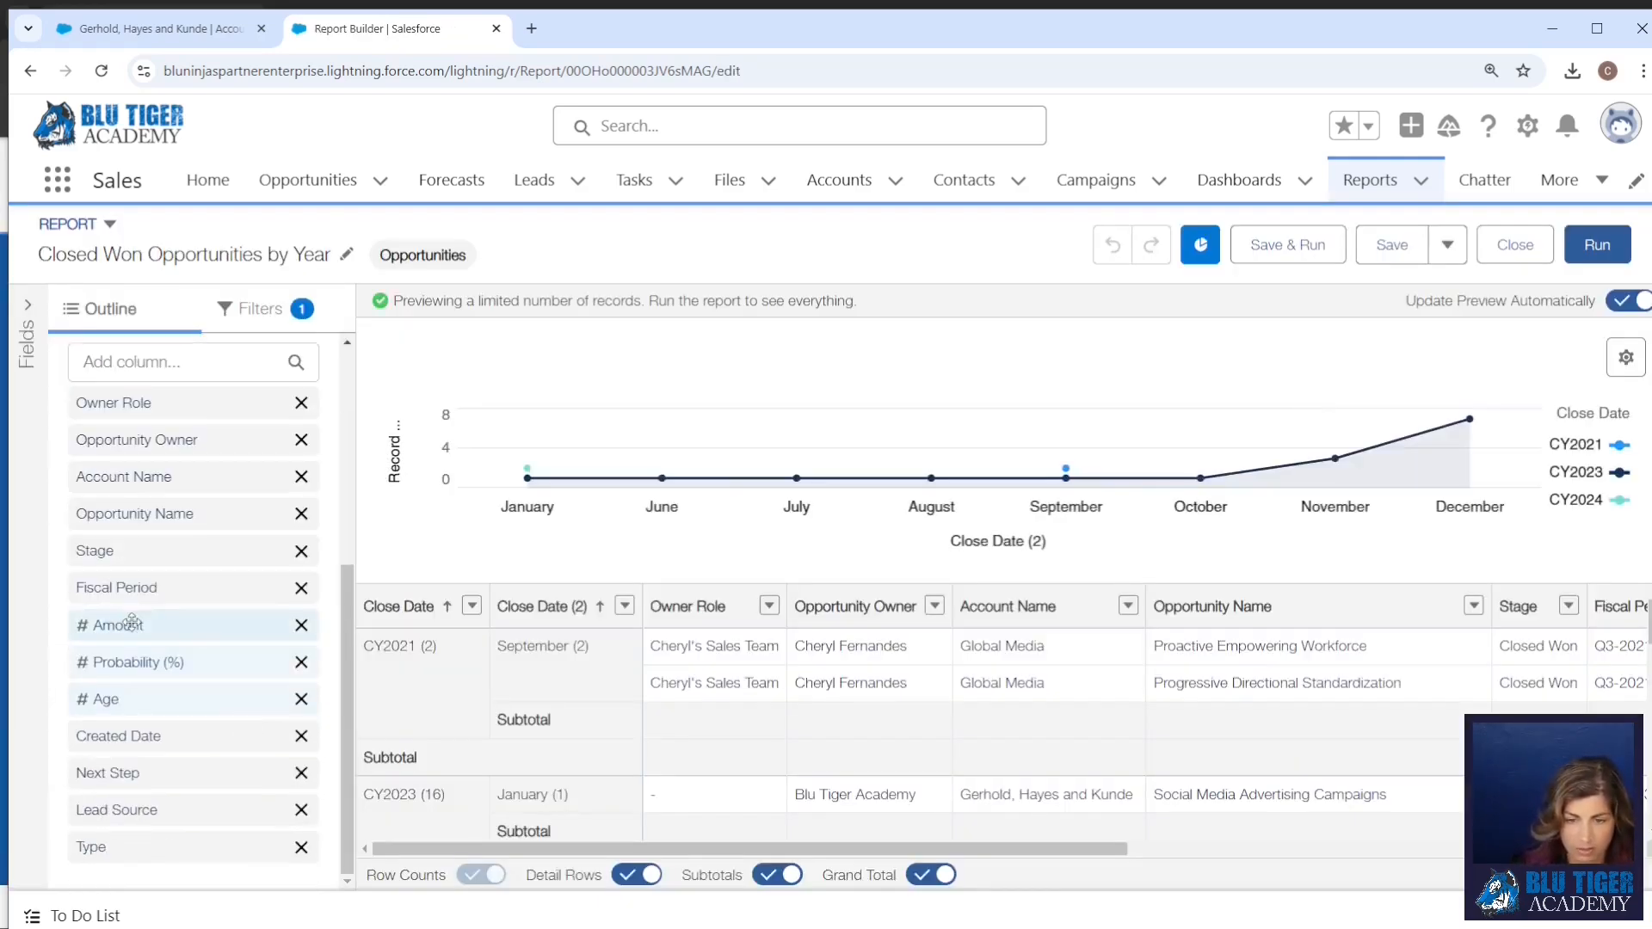
pyautogui.click(129, 623)
pyautogui.click(359, 586)
pyautogui.click(679, 733)
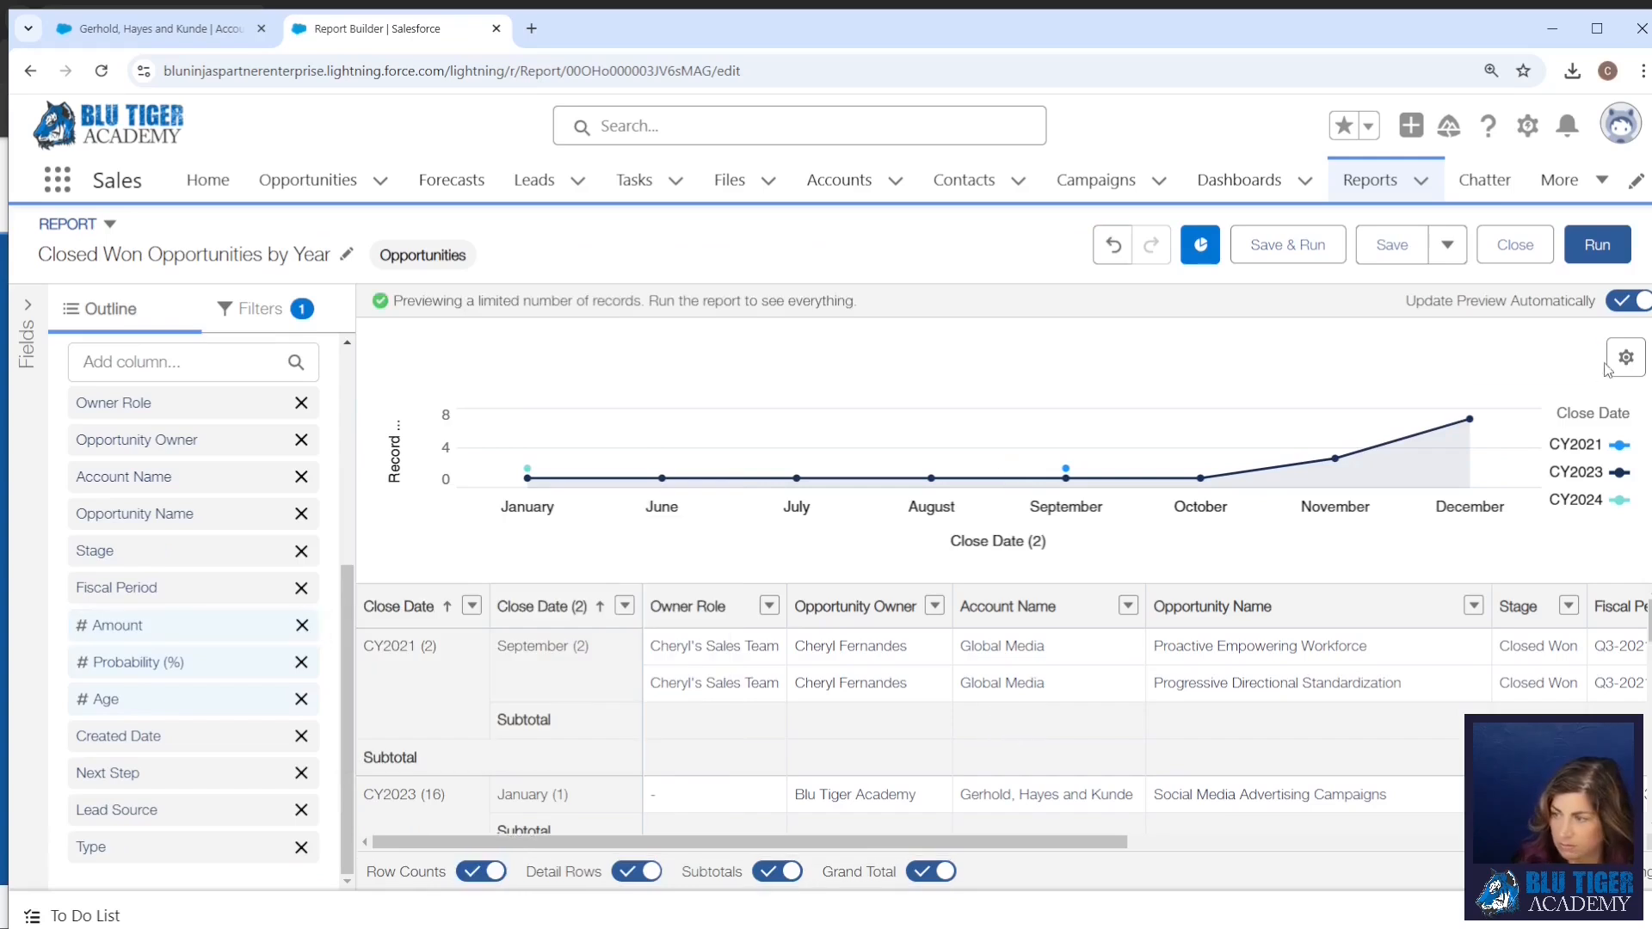
# Set the line chart's Y-Axis to Sum of Amount, and save and run the report
pyautogui.click(1627, 357)
pyautogui.scroll(-5, 1417, 590)
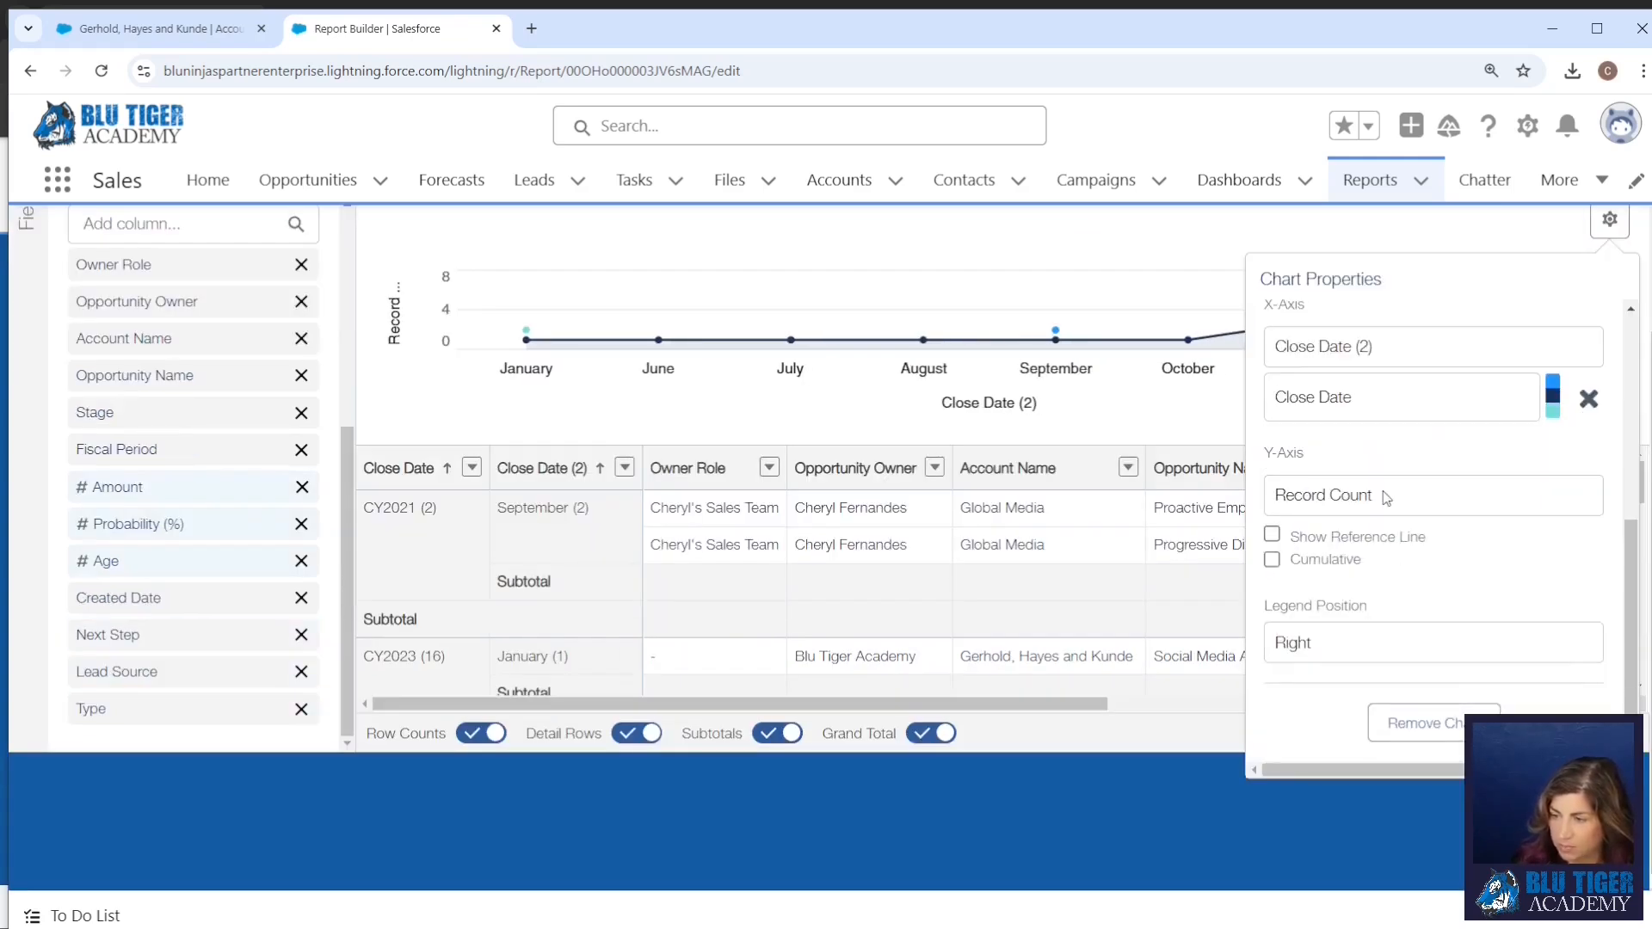
pyautogui.click(1386, 496)
pyautogui.click(1377, 533)
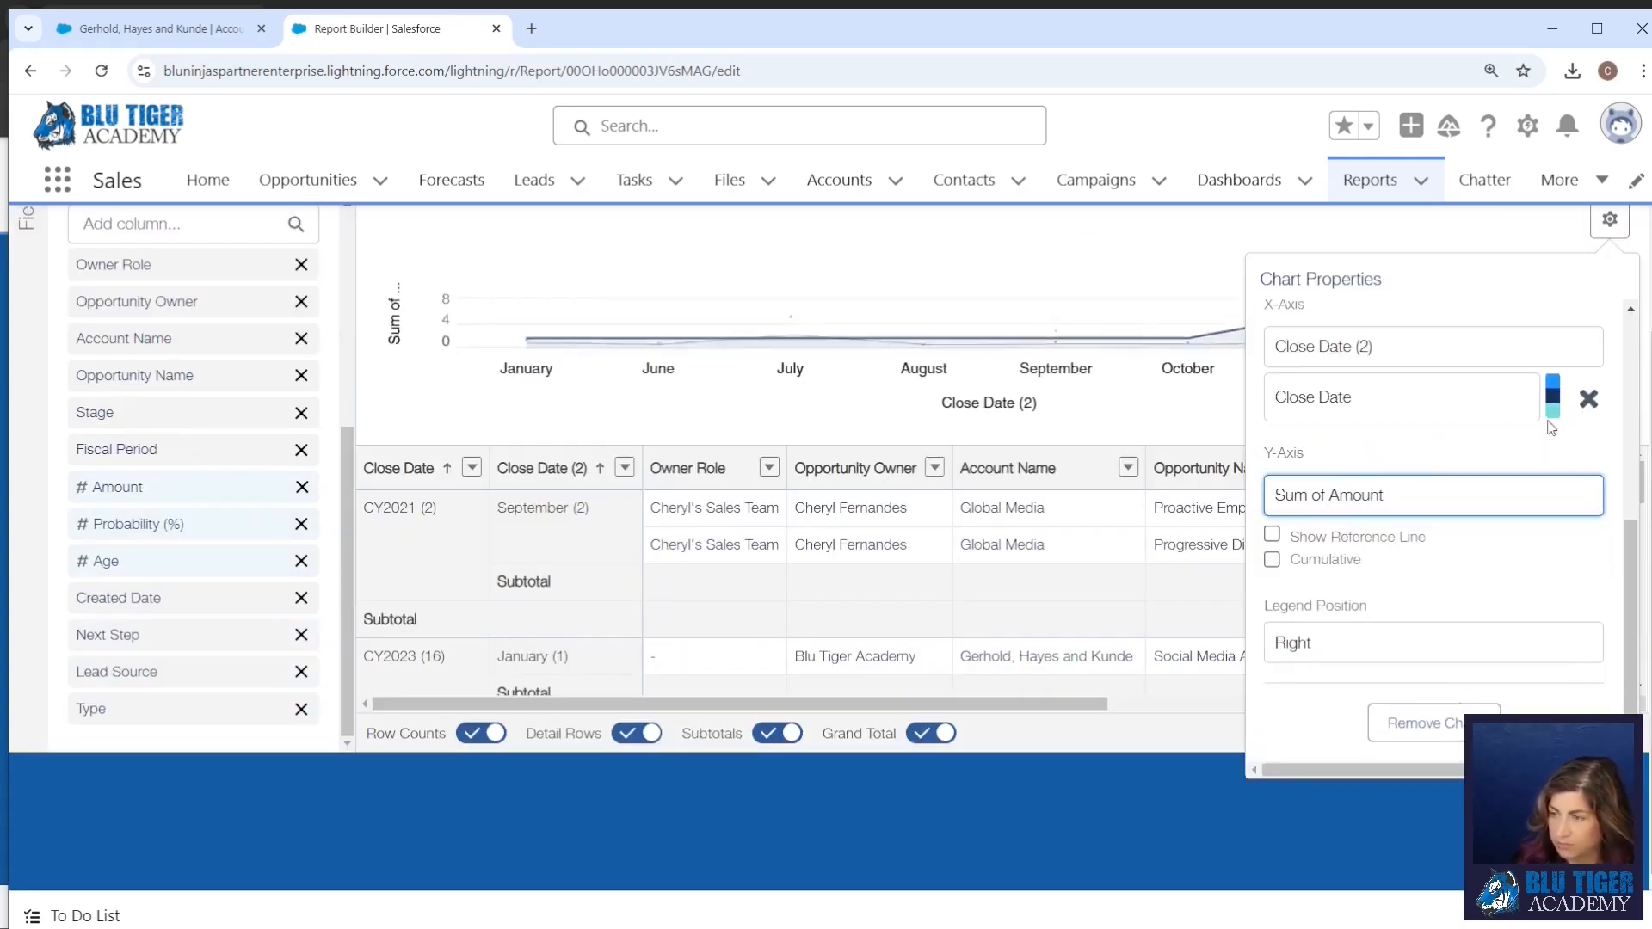
pyautogui.click(1067, 252)
pyautogui.click(1295, 248)
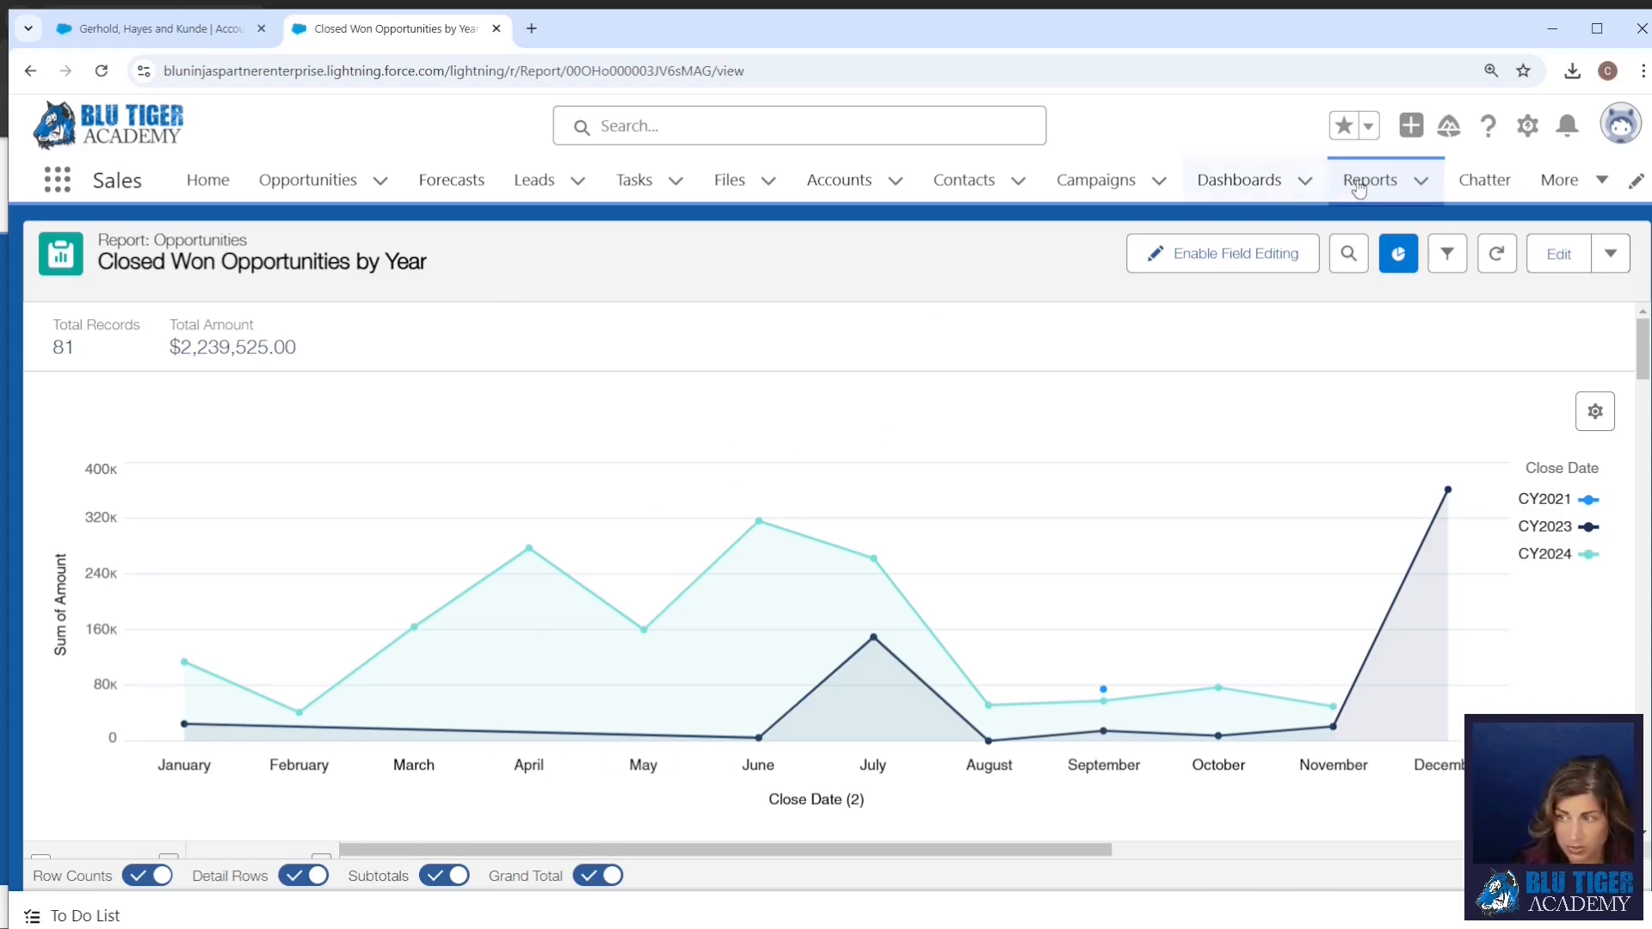
# Save a copy of the report named "Open Opportunities by Year", letting its unique name fill in
pyautogui.click(1608, 260)
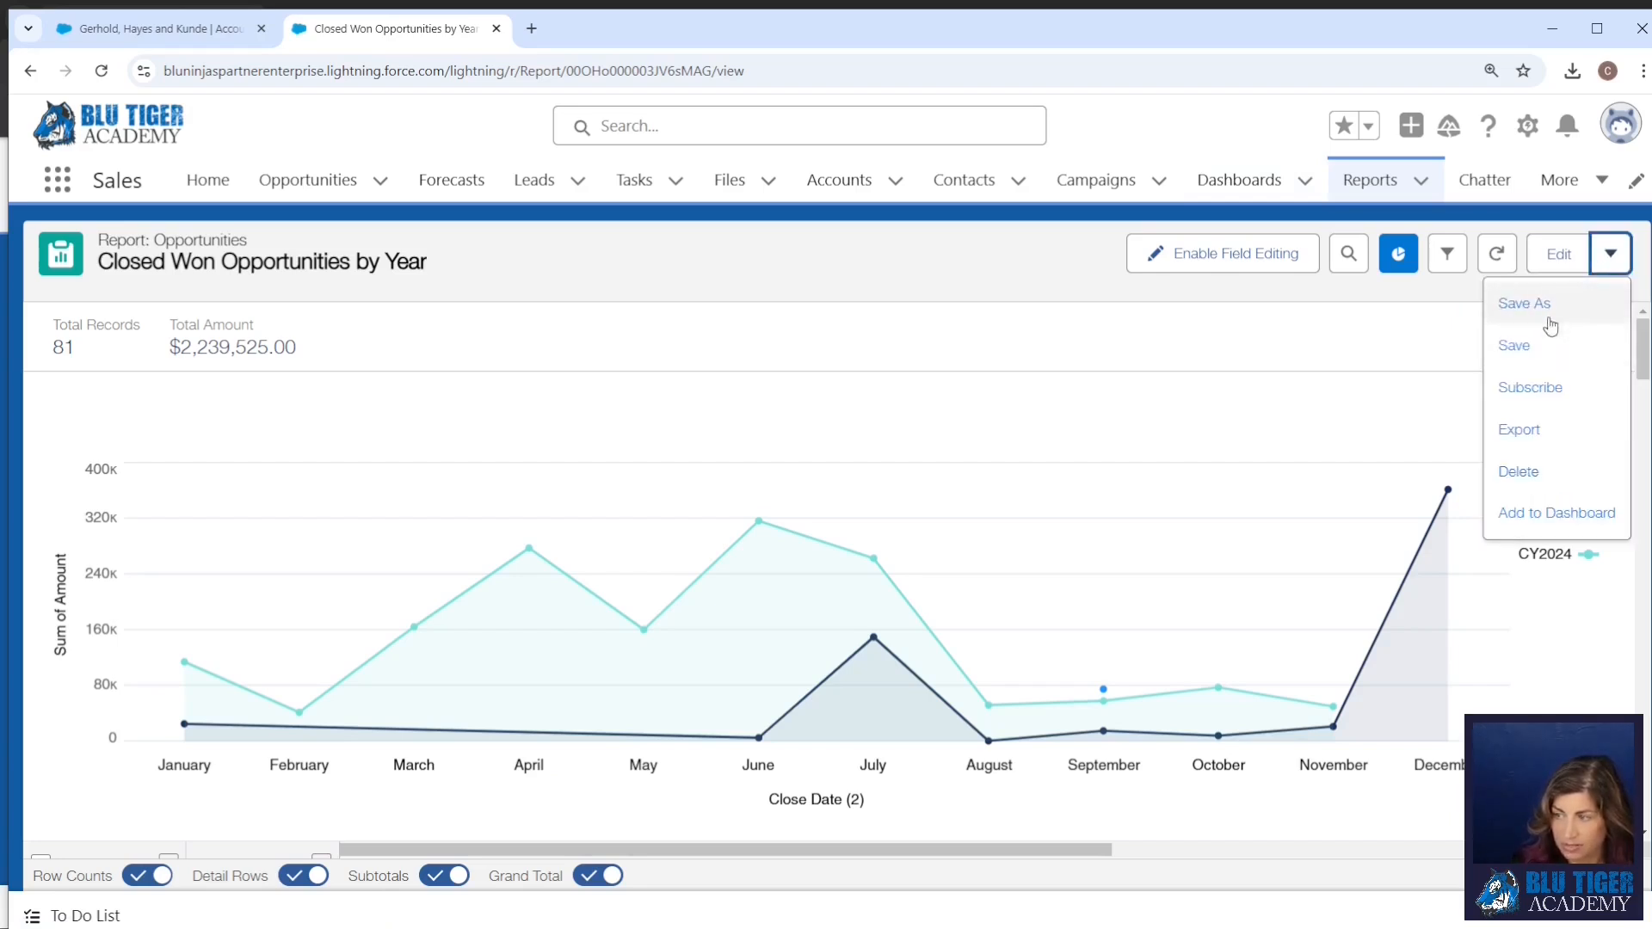
pyautogui.click(1549, 325)
pyautogui.click(455, 427)
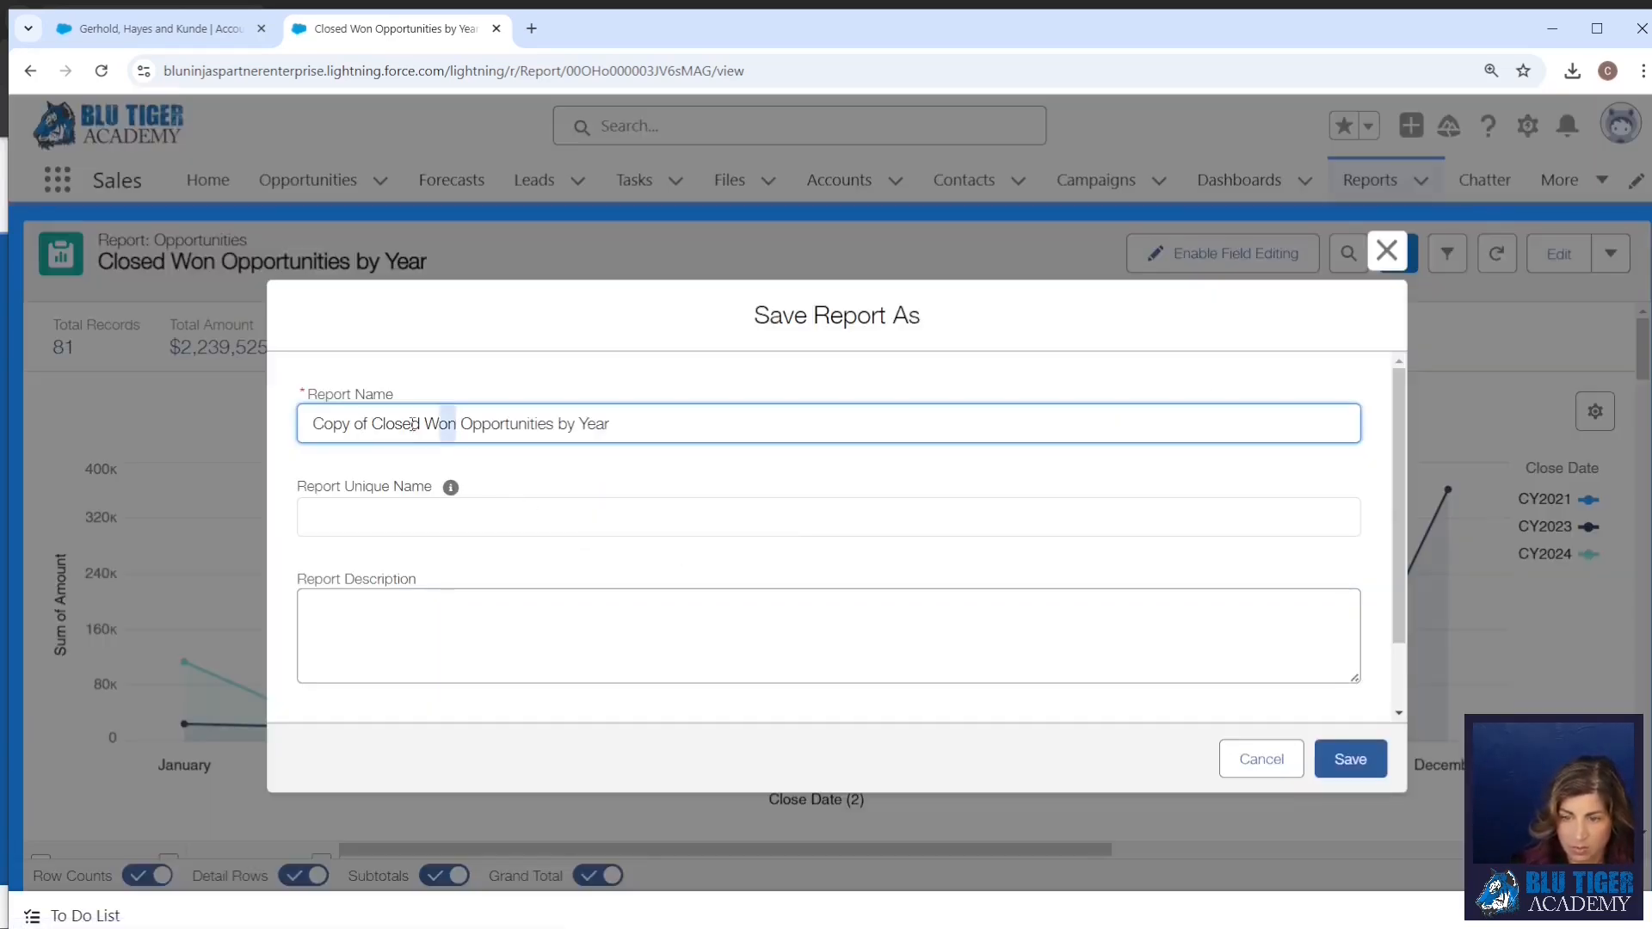
pyautogui.moveTo(413, 423); pyautogui.dragTo(224, 416)
pyautogui.write('Open')
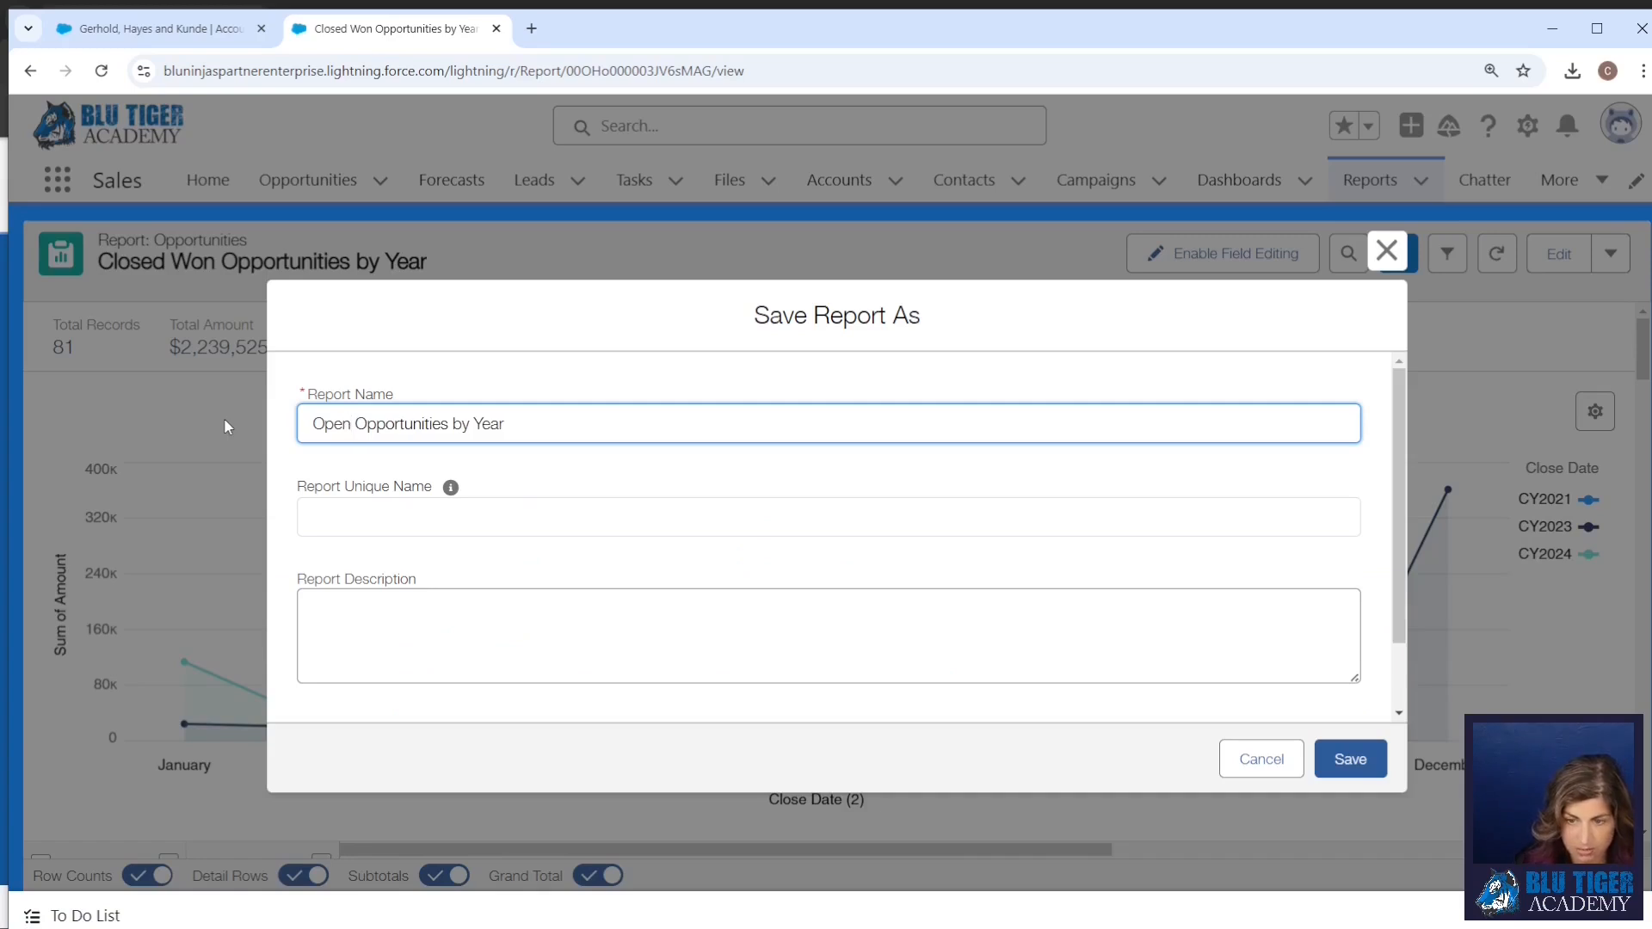
pyautogui.click(406, 519)
pyautogui.scroll(-1, 1166, 668)
pyautogui.click(1350, 758)
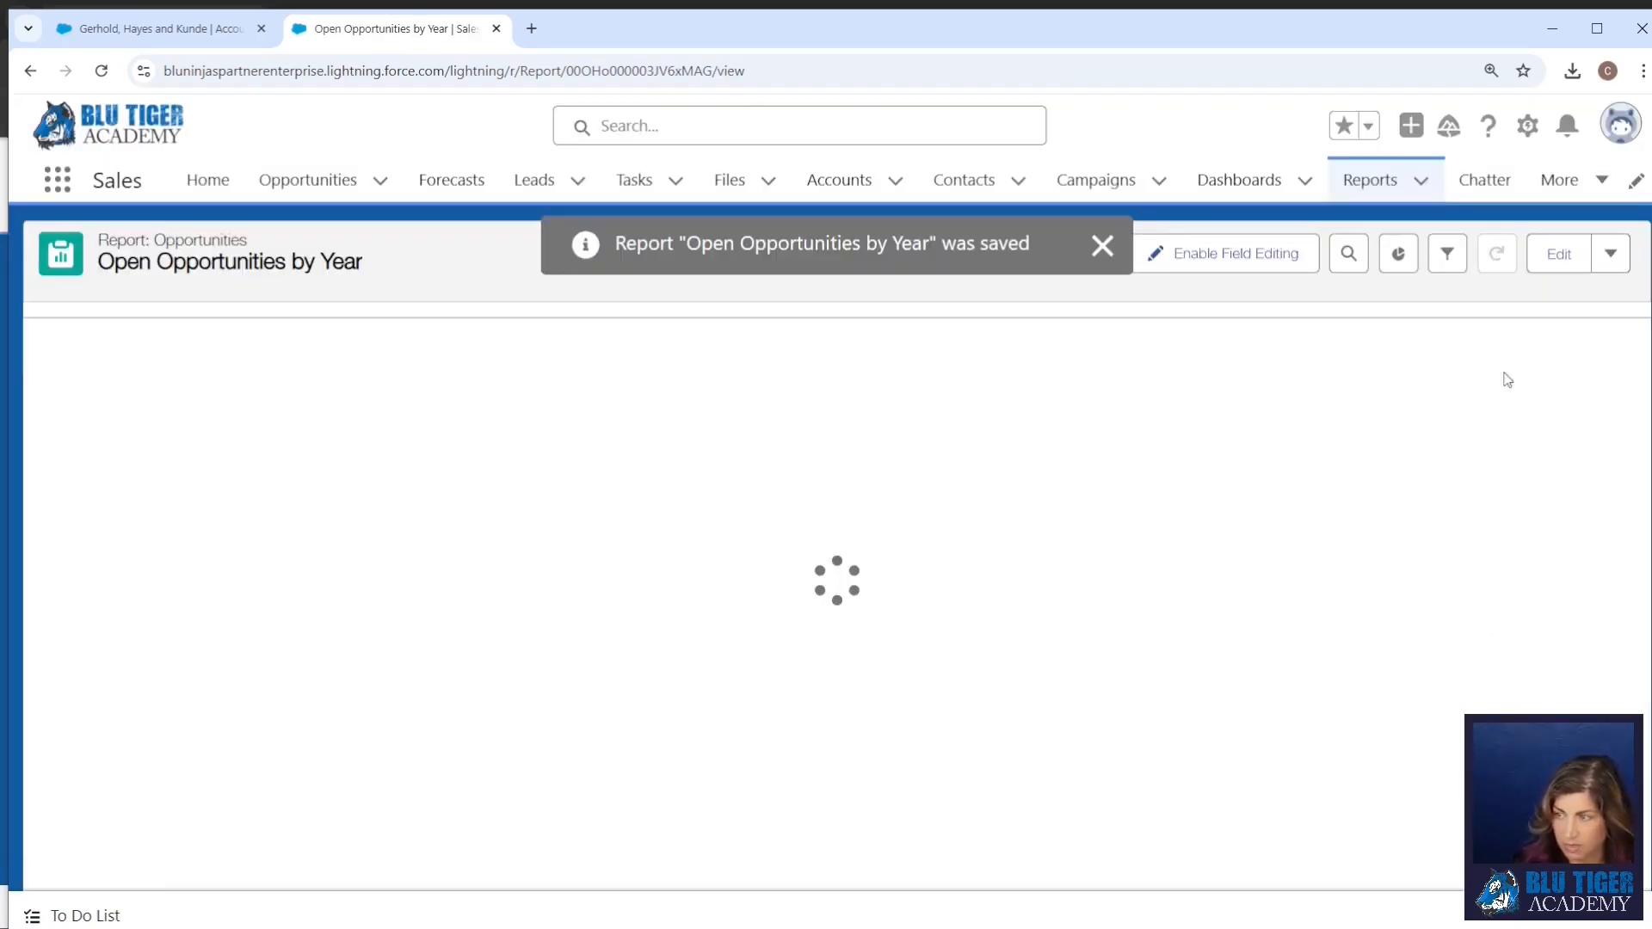
# Set the Opportunity Status filter of the copied report to Open and save the report
pyautogui.click(1433, 529)
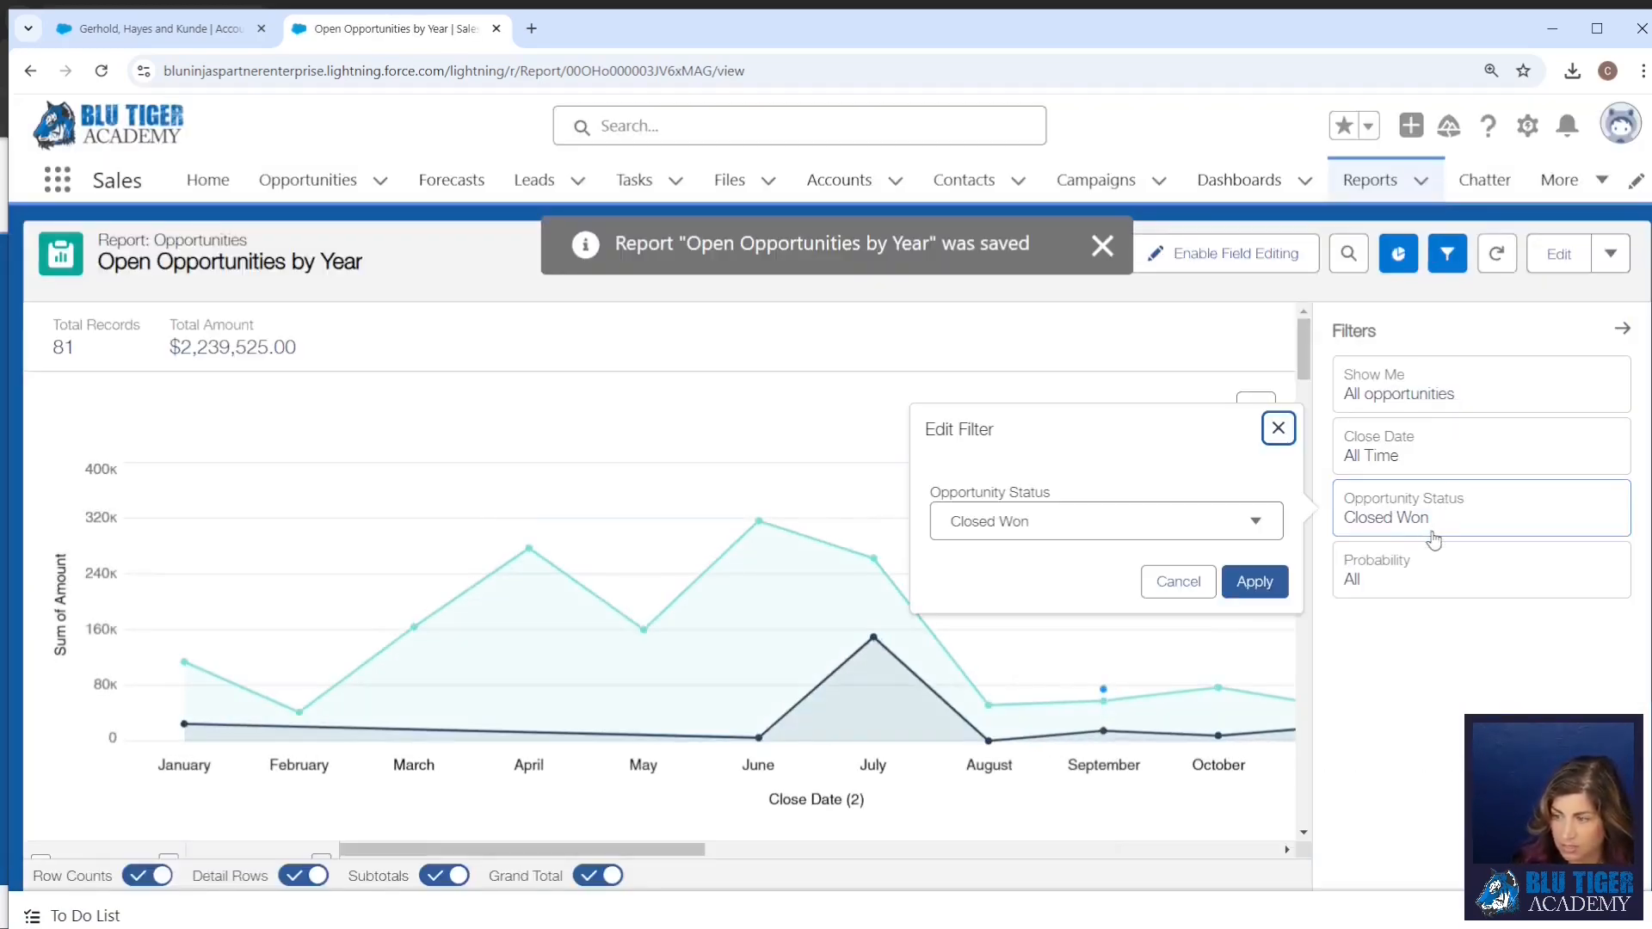
pyautogui.click(1209, 525)
pyautogui.click(1133, 619)
pyautogui.click(1255, 582)
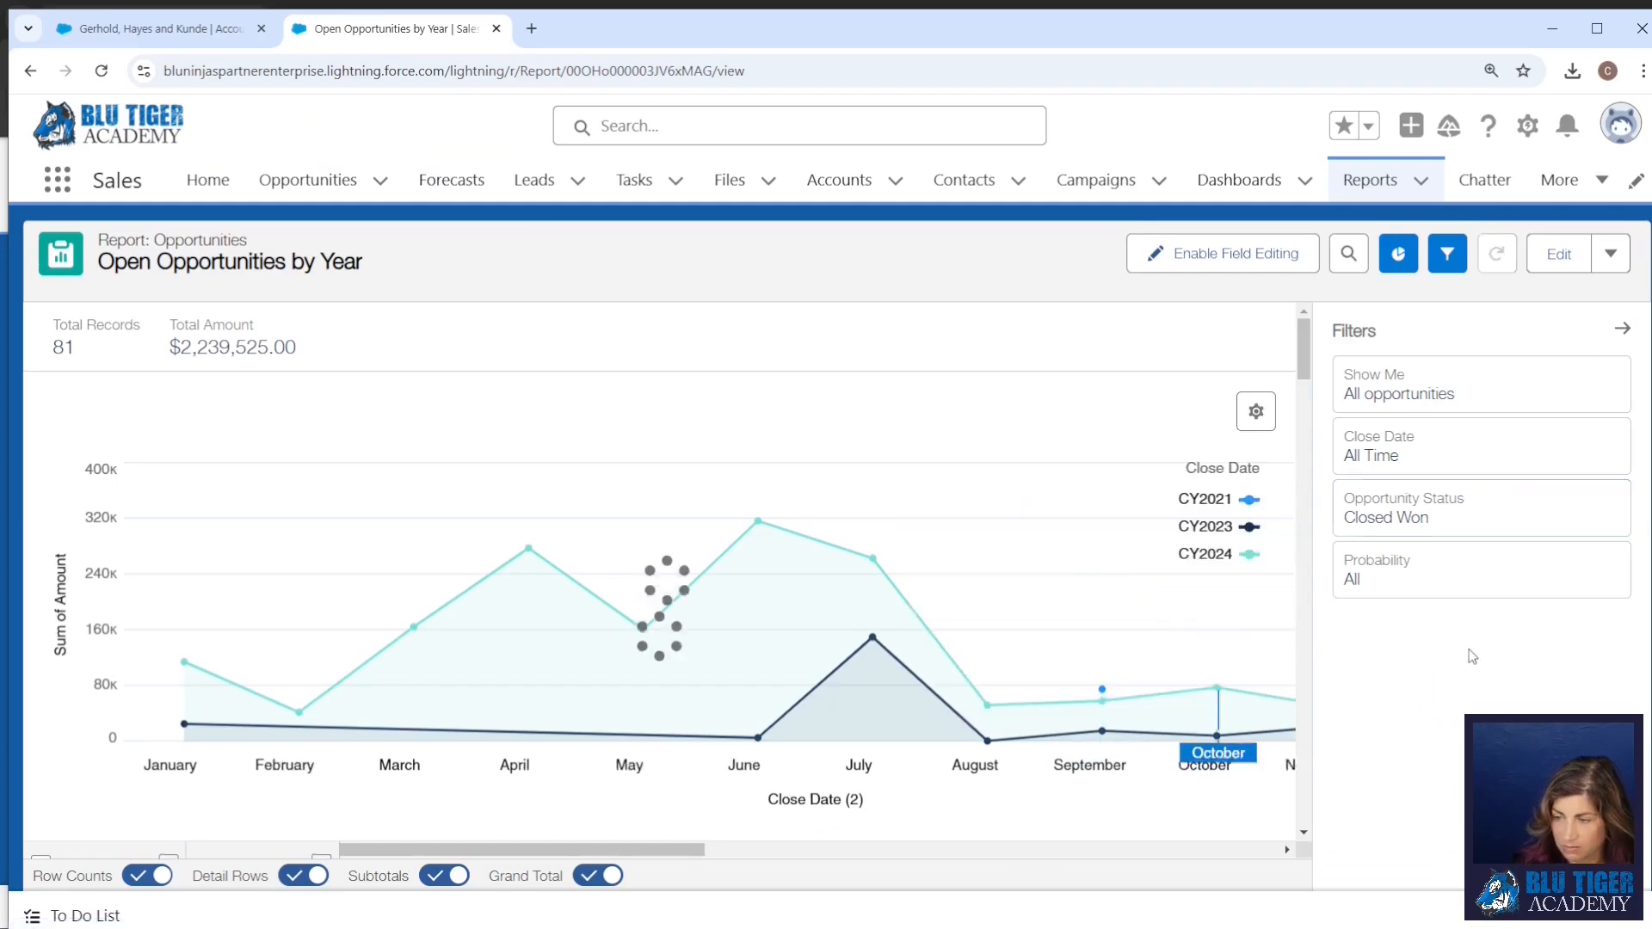
pyautogui.click(1610, 253)
pyautogui.click(1545, 344)
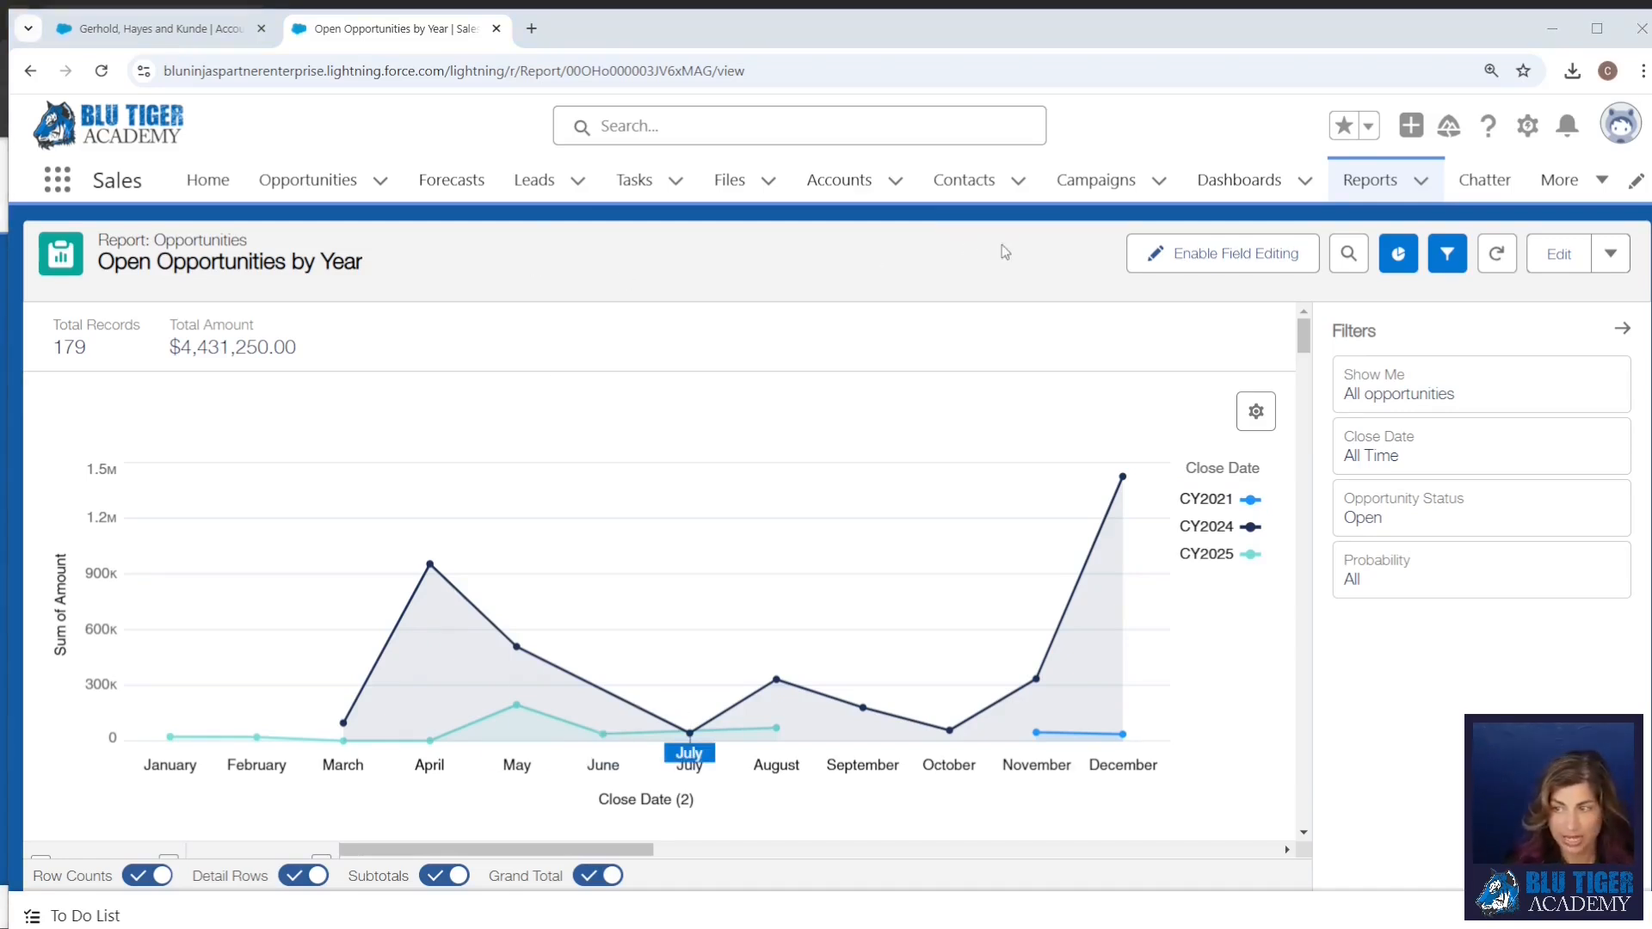
# Start a new report of the Opportunities with Products type, searching all report types for "oppo"
pyautogui.click(1371, 179)
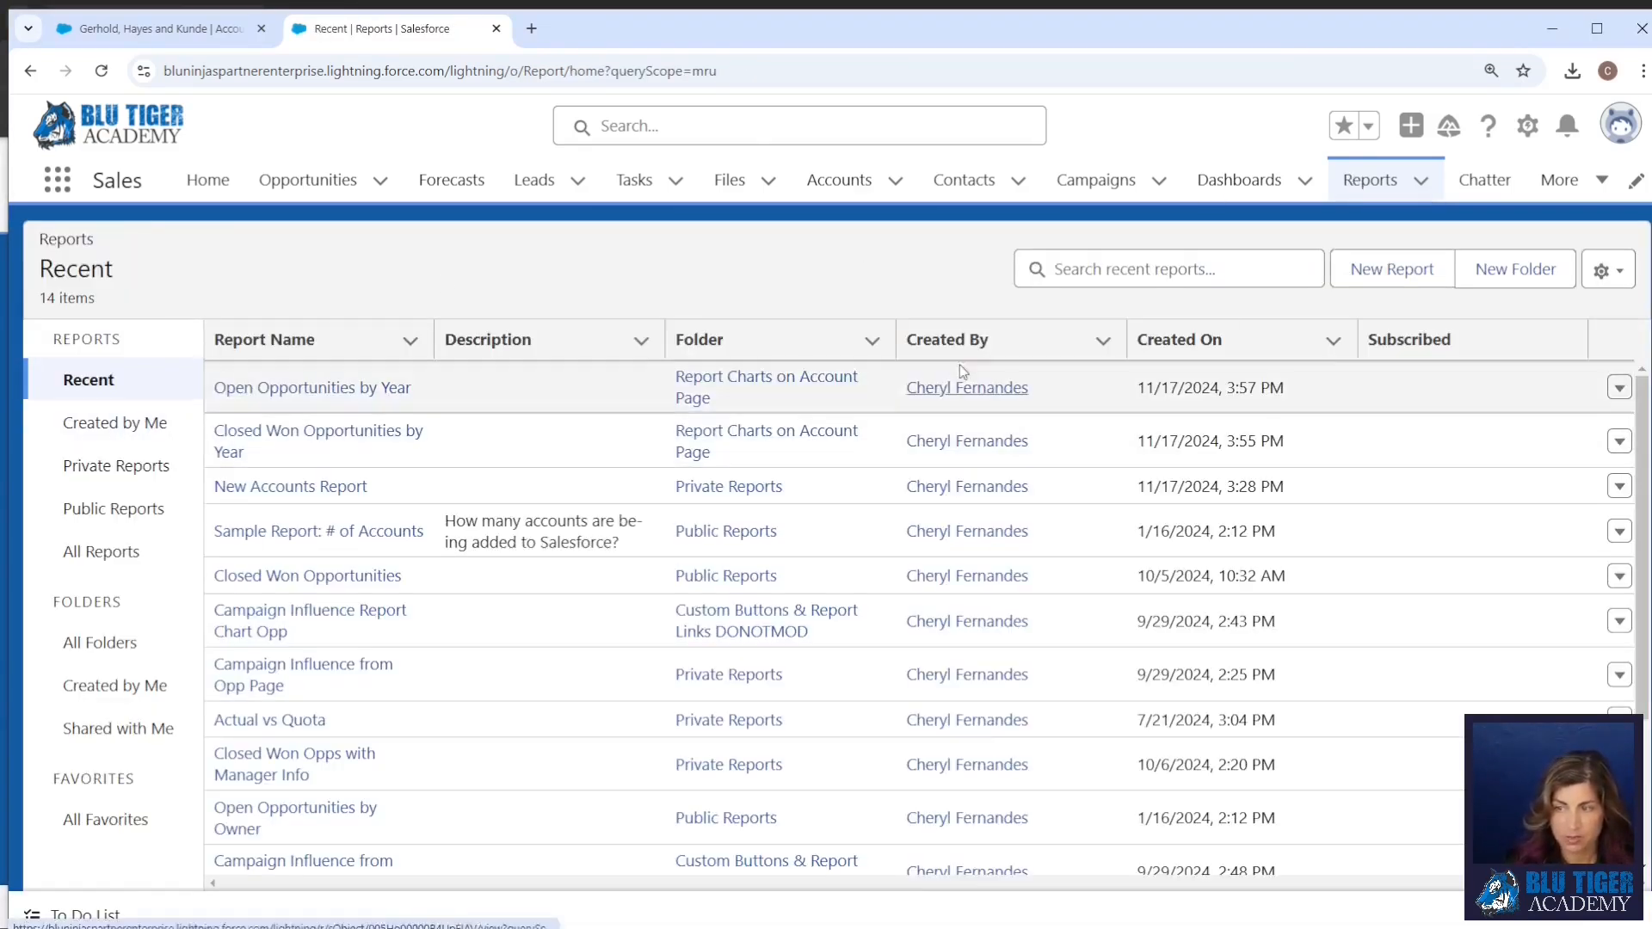
pyautogui.click(1391, 268)
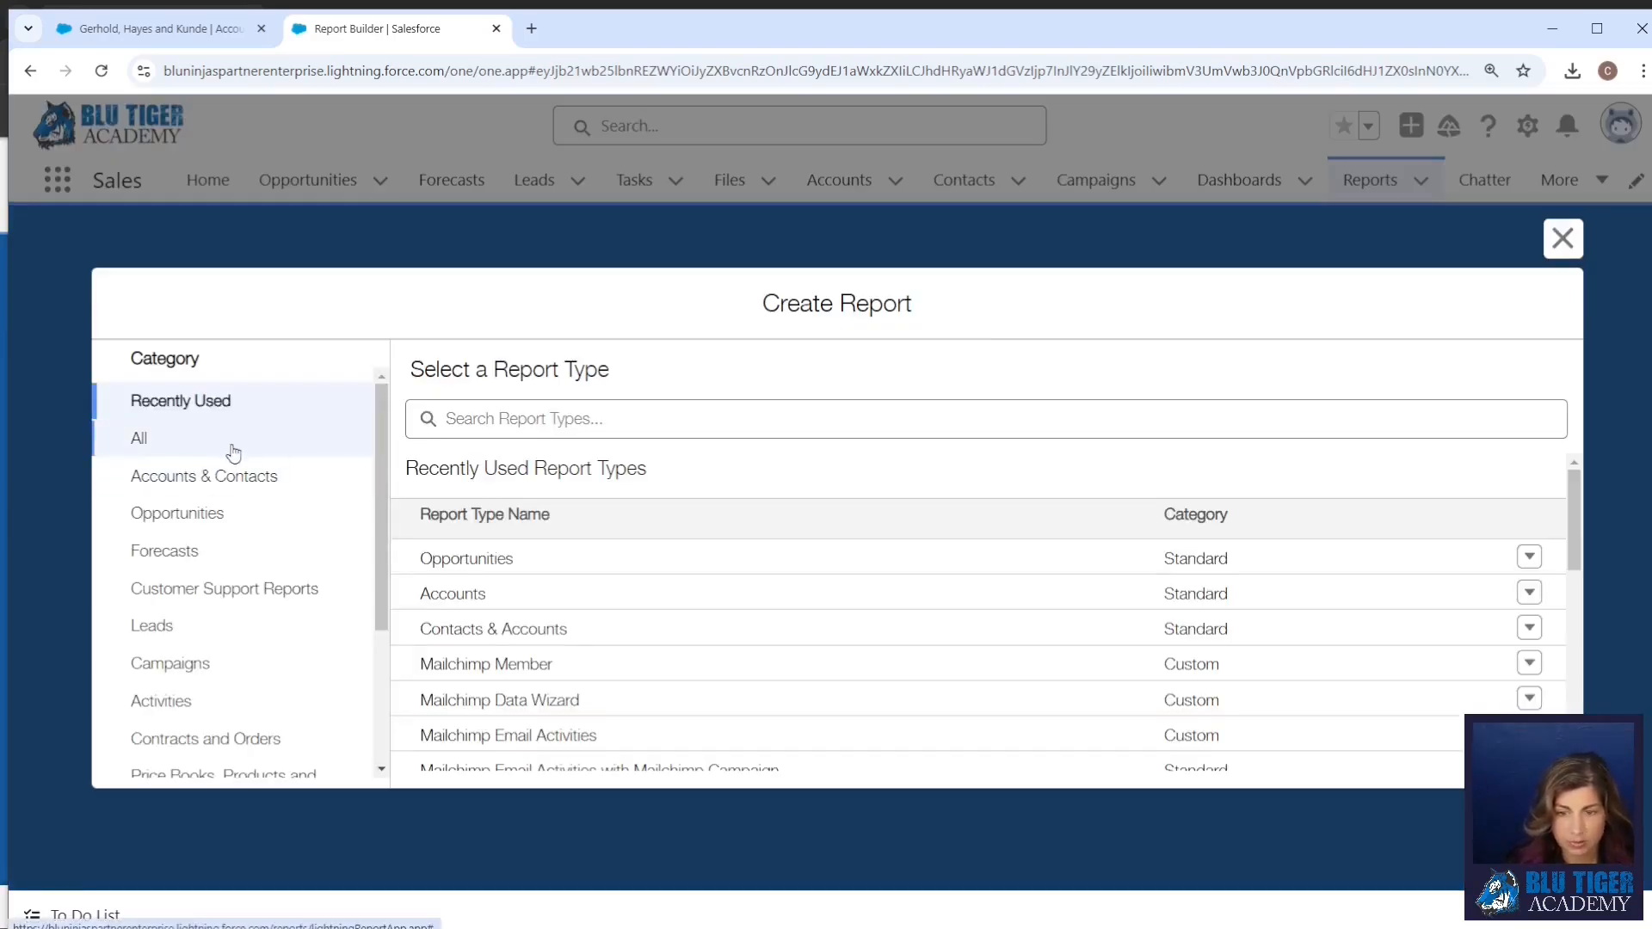
pyautogui.click(232, 454)
pyautogui.click(504, 418)
pyautogui.write('op')
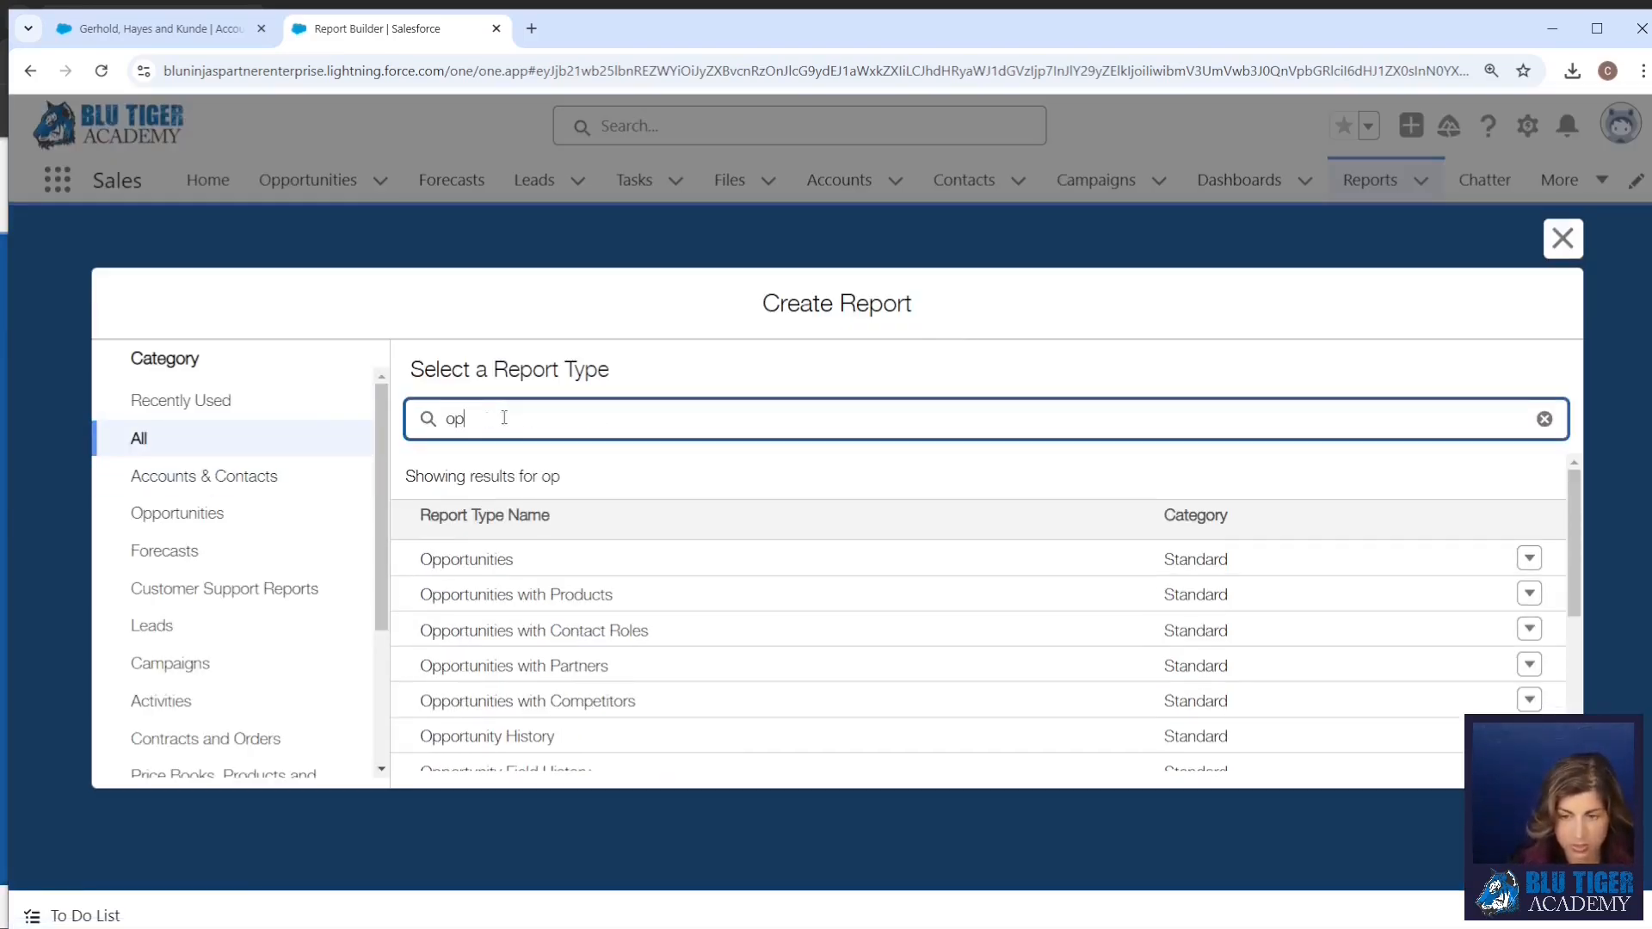
pyautogui.write('po')
pyautogui.click(657, 594)
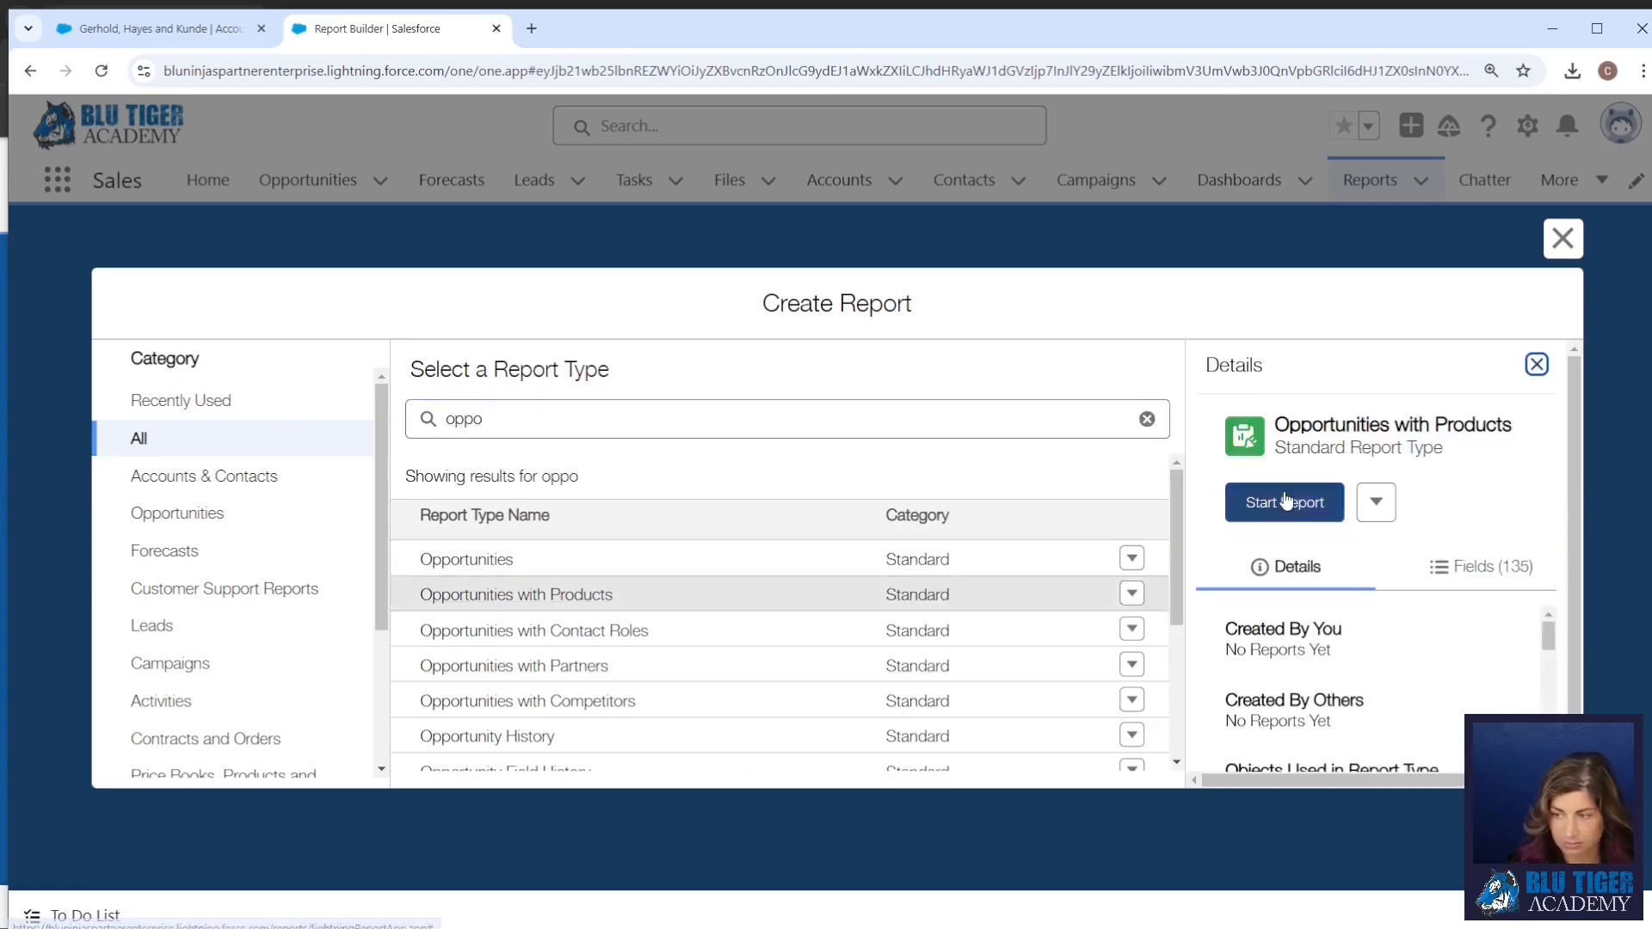
pyautogui.click(1282, 502)
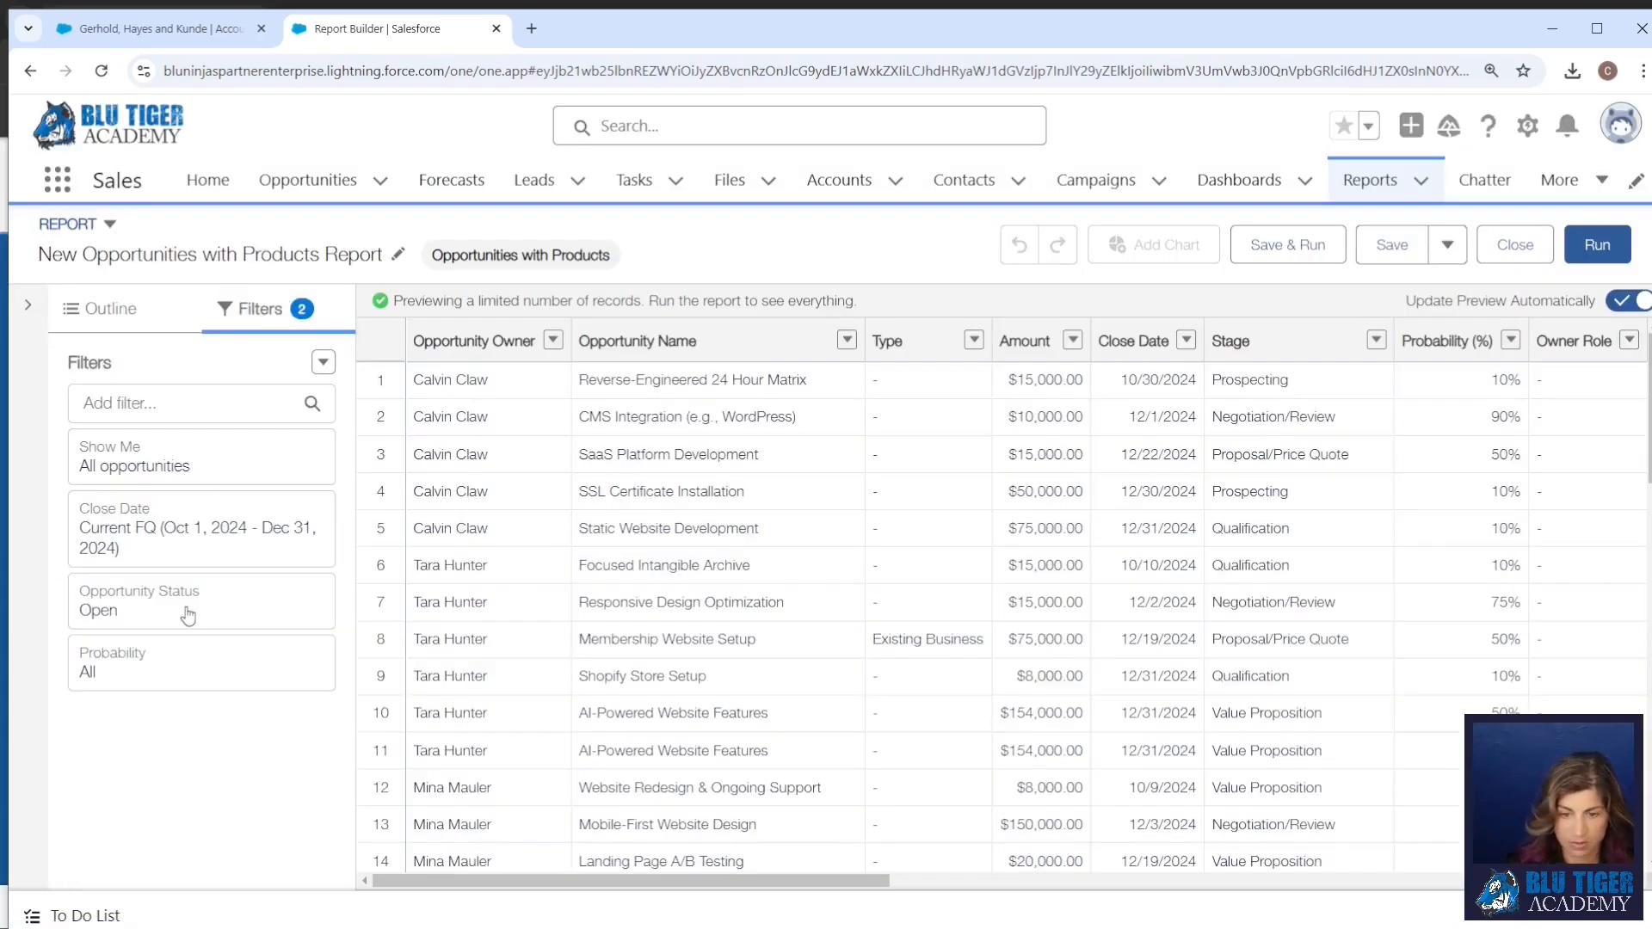
# Filter the new report to Opportunity Status Closed Won and Close Date range All Time
pyautogui.click(188, 613)
pyautogui.click(430, 614)
pyautogui.click(483, 786)
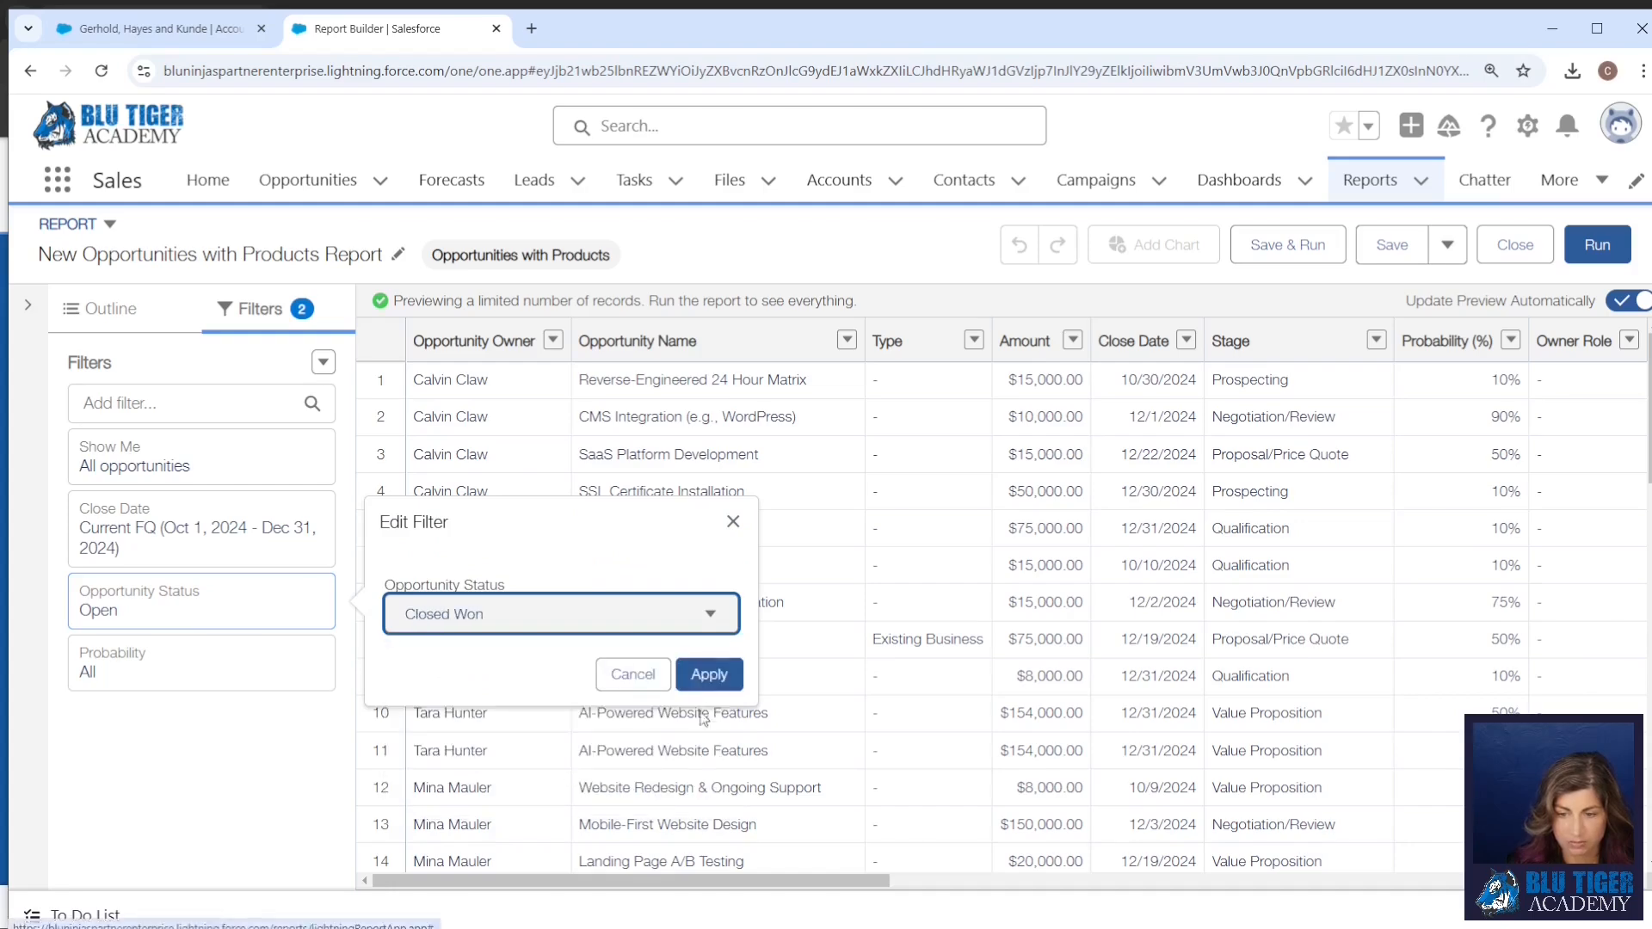
pyautogui.click(709, 674)
pyautogui.click(213, 547)
pyautogui.click(457, 565)
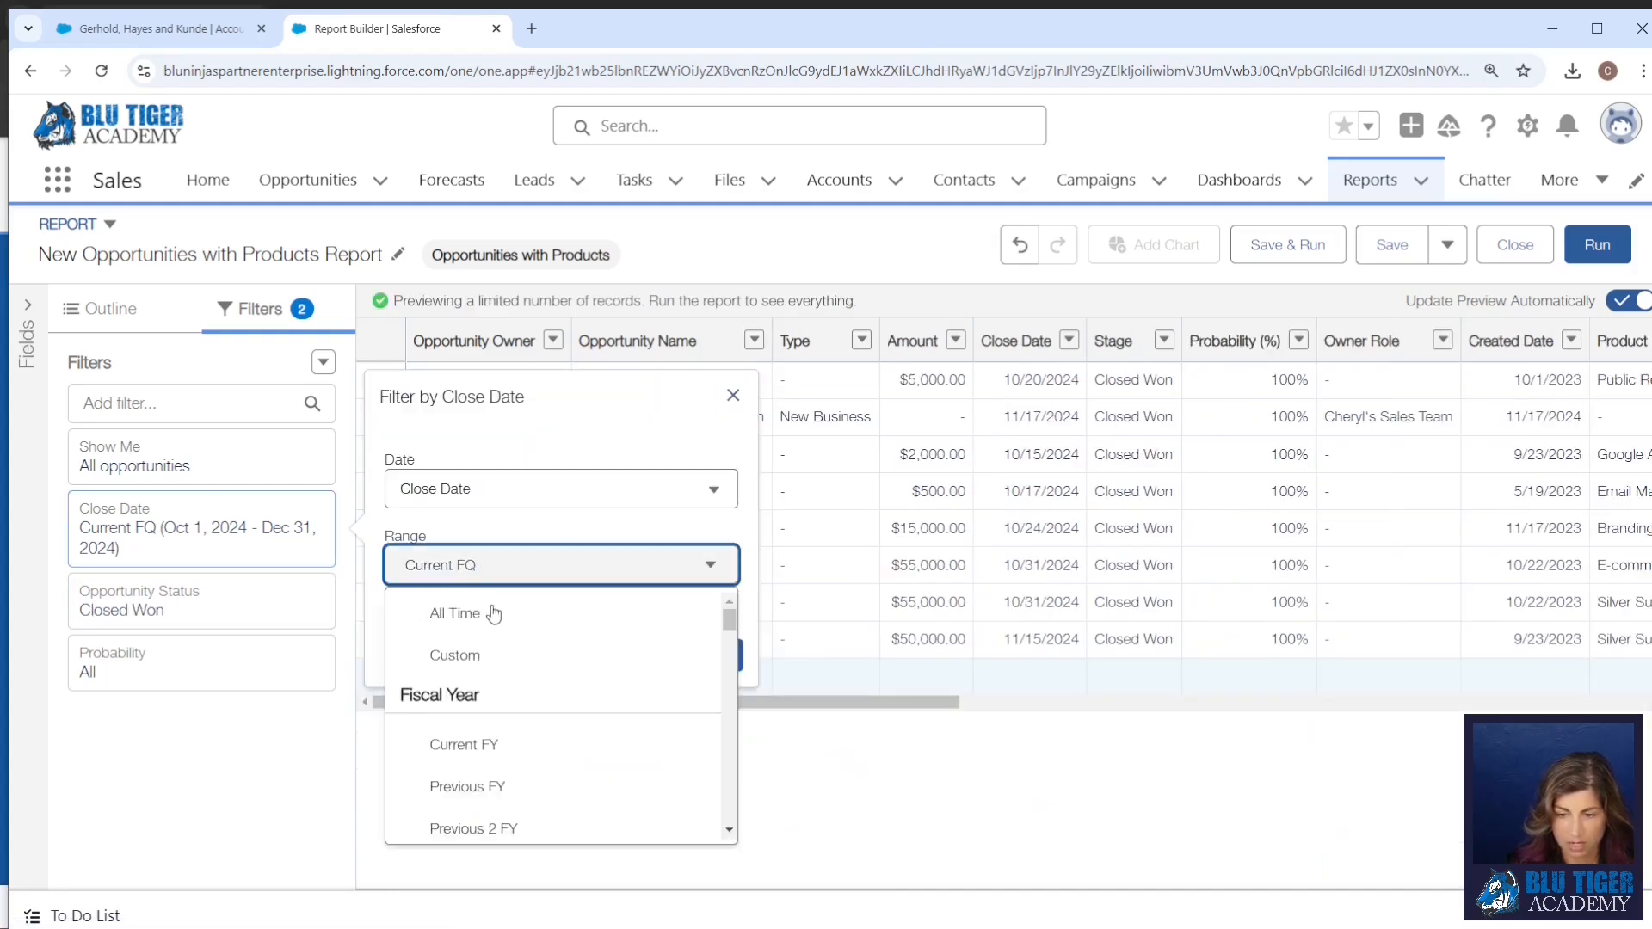
pyautogui.click(494, 613)
pyautogui.click(708, 653)
# Group the report rows by Product Family, Close Date and Close Date (2)
pyautogui.click(101, 310)
pyautogui.click(156, 439)
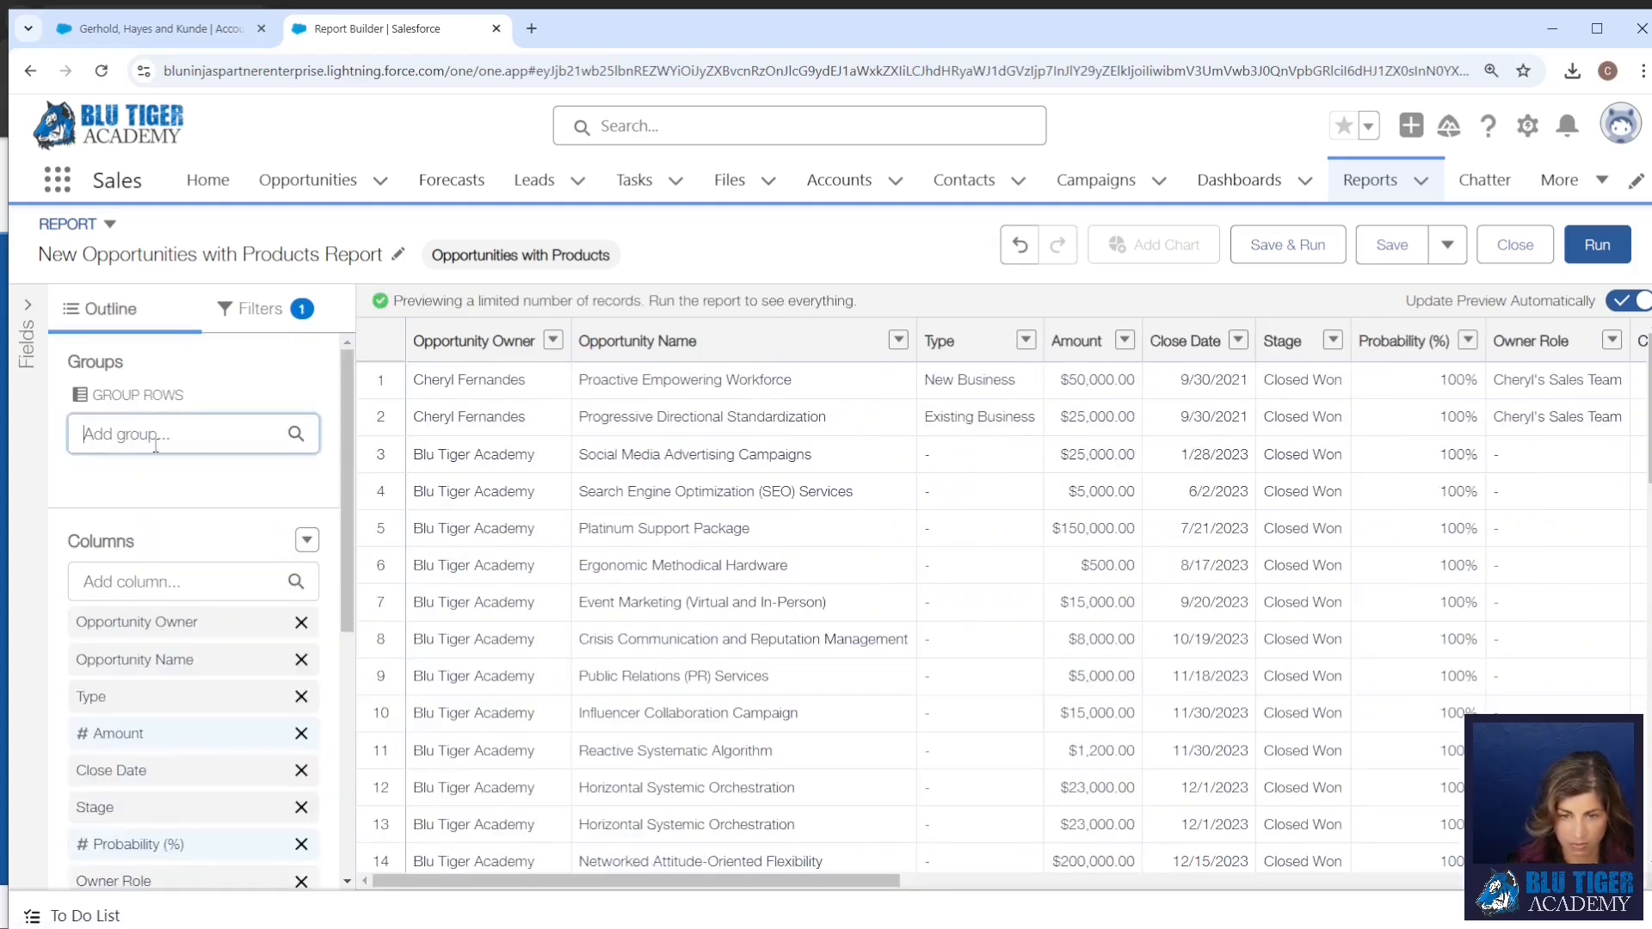
pyautogui.write('product fam')
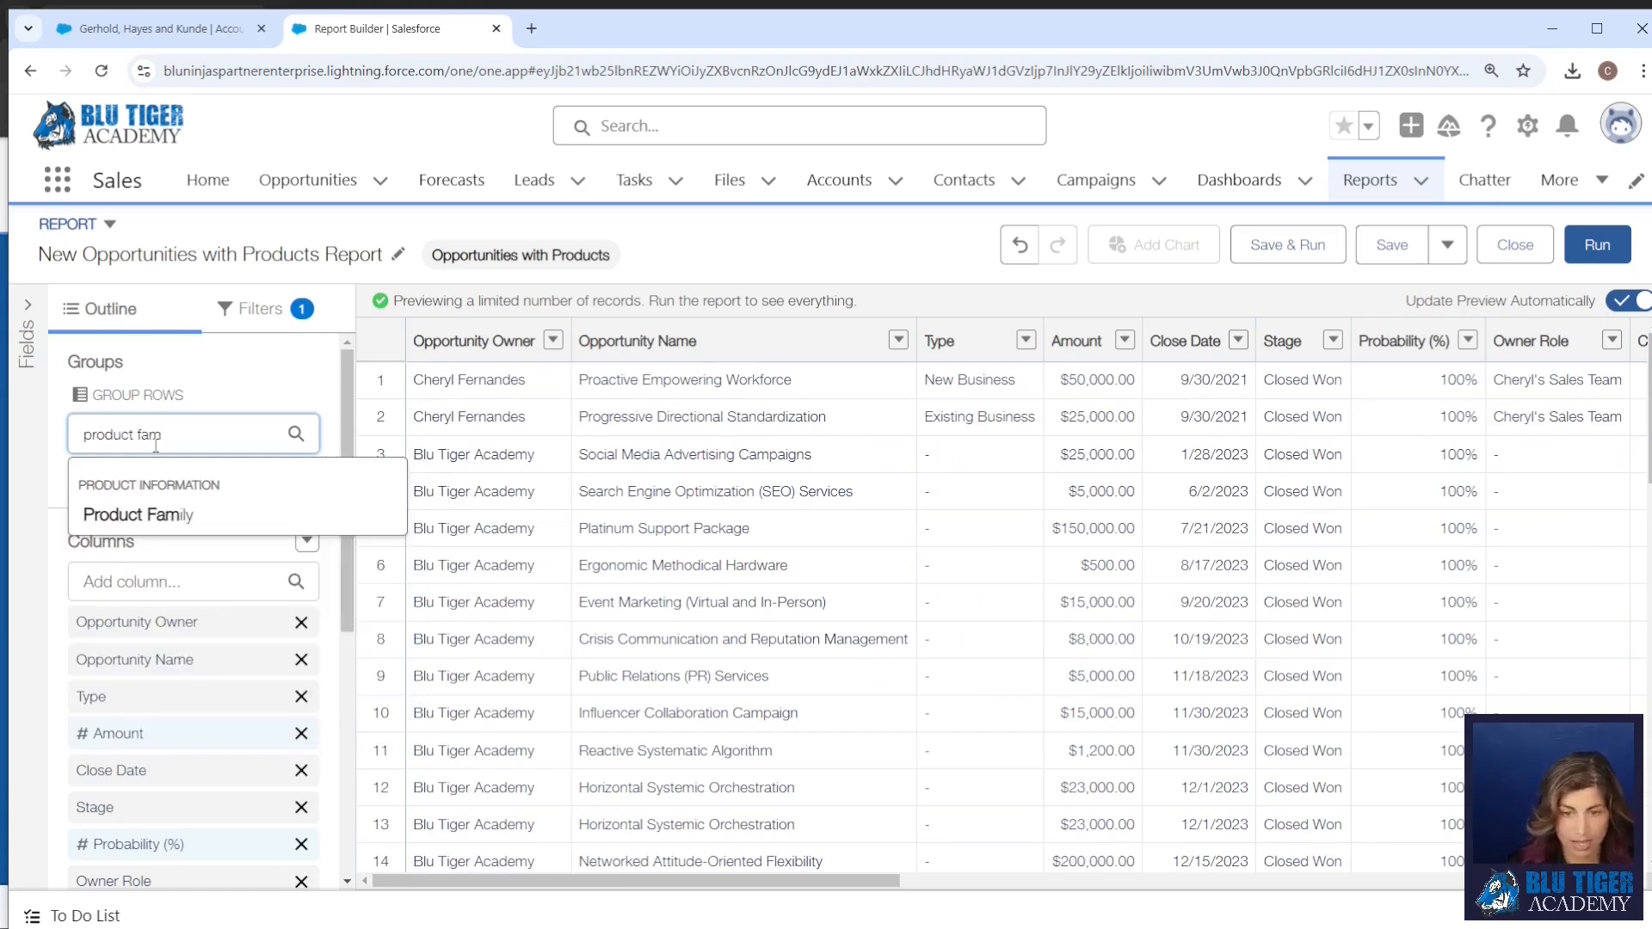
pyautogui.click(155, 521)
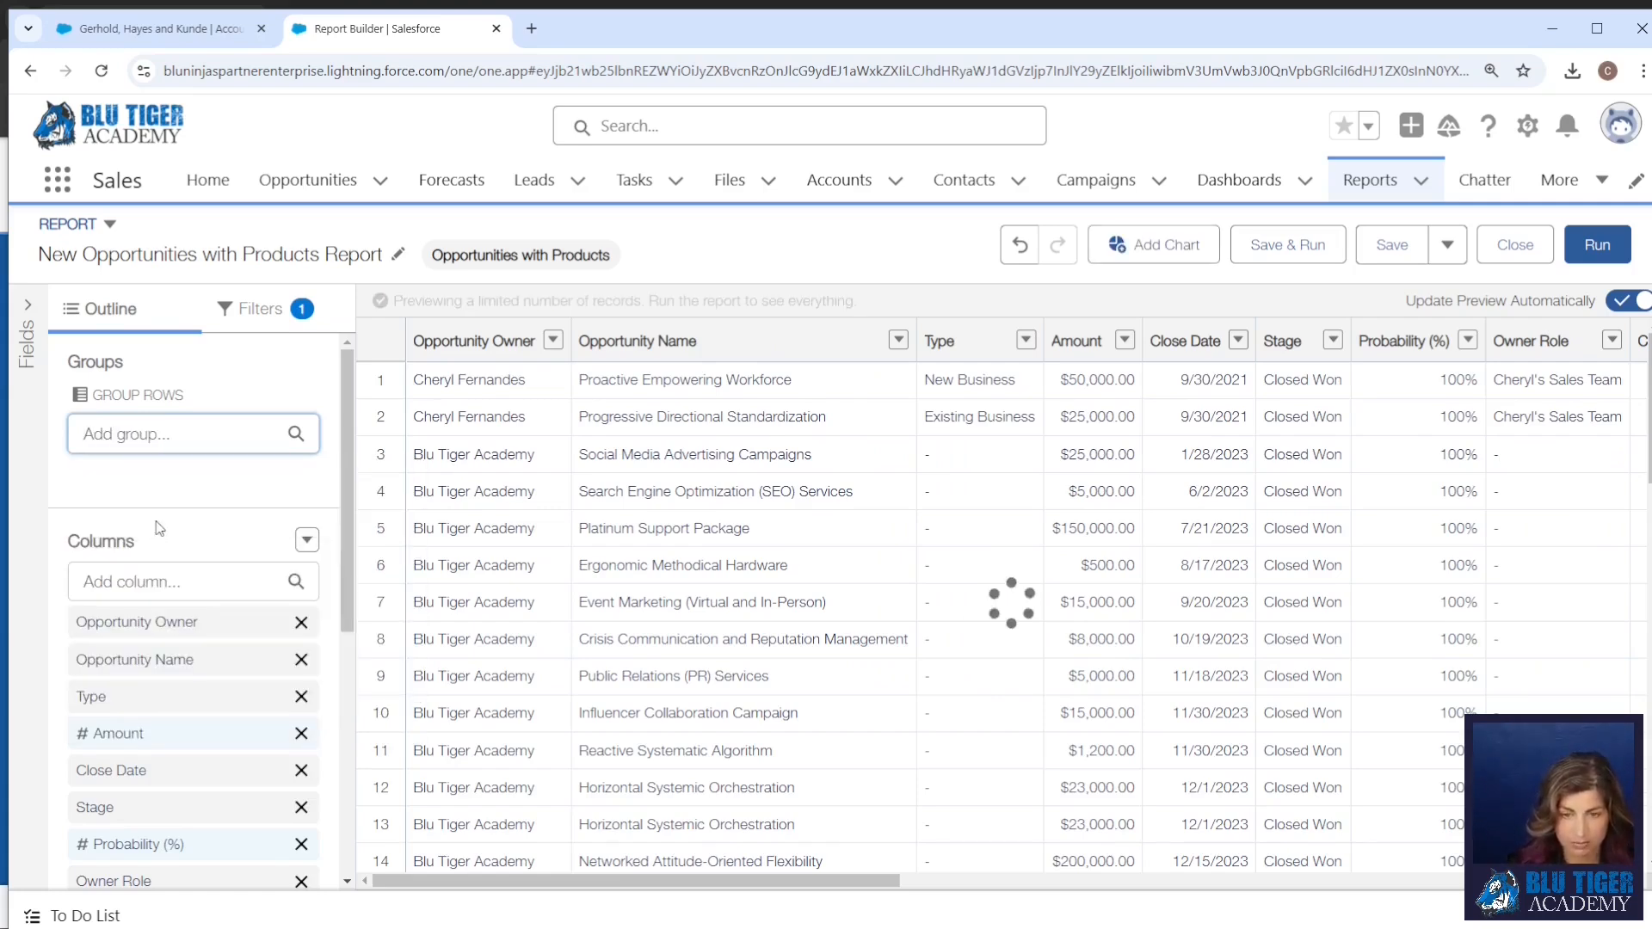
pyautogui.write('close')
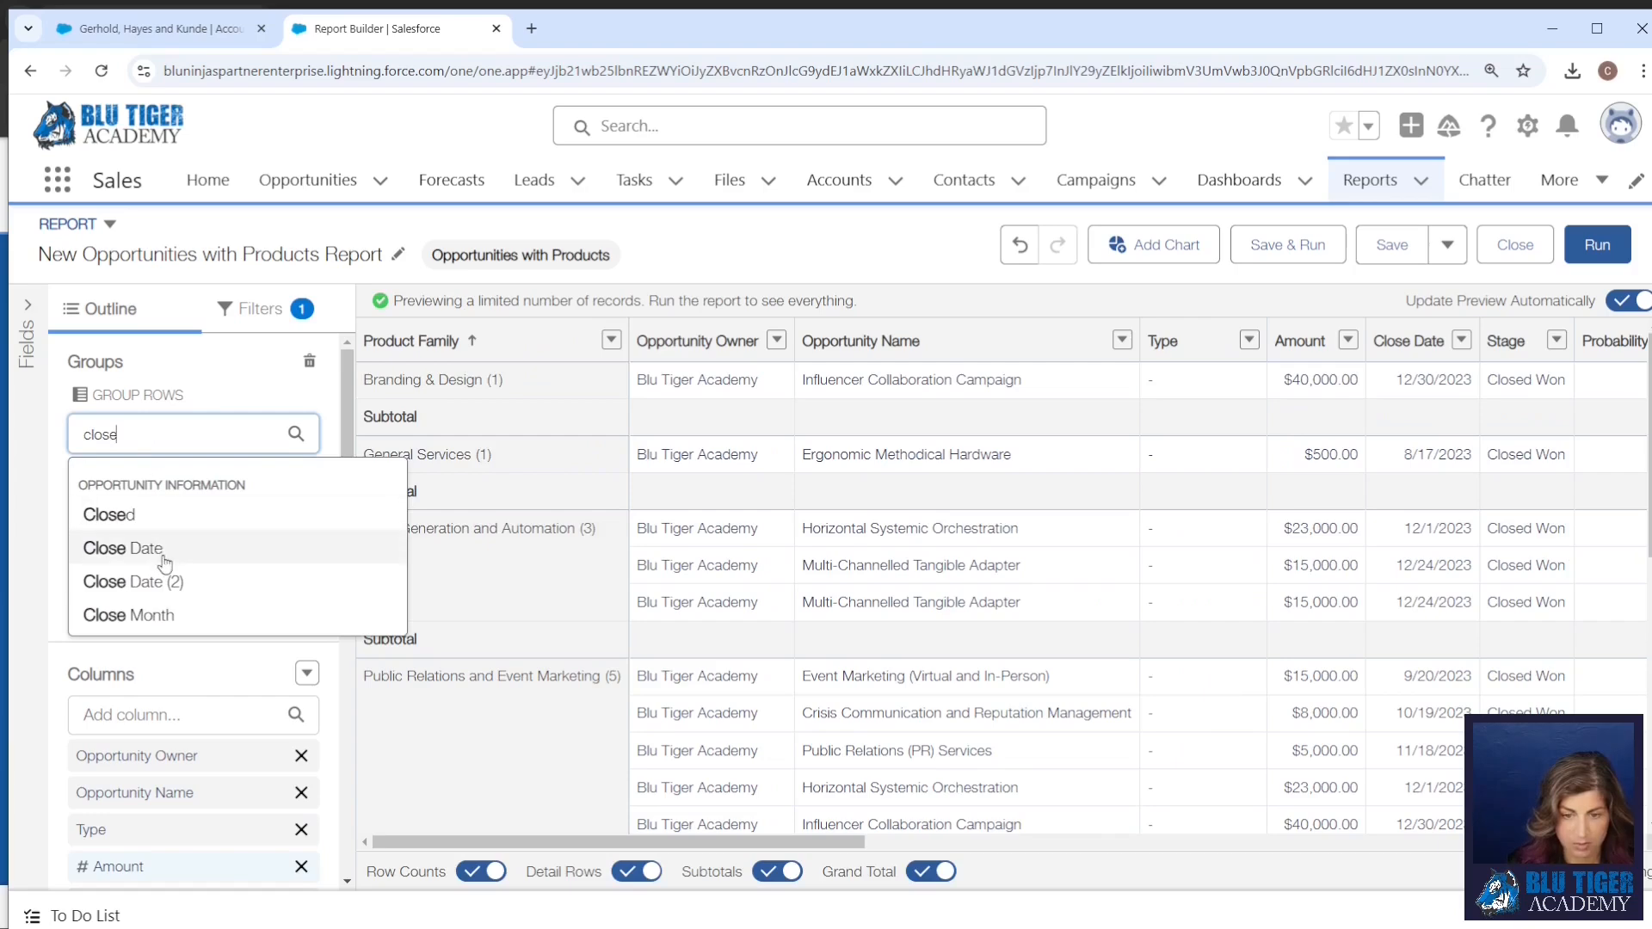
pyautogui.click(164, 563)
pyautogui.click(157, 553)
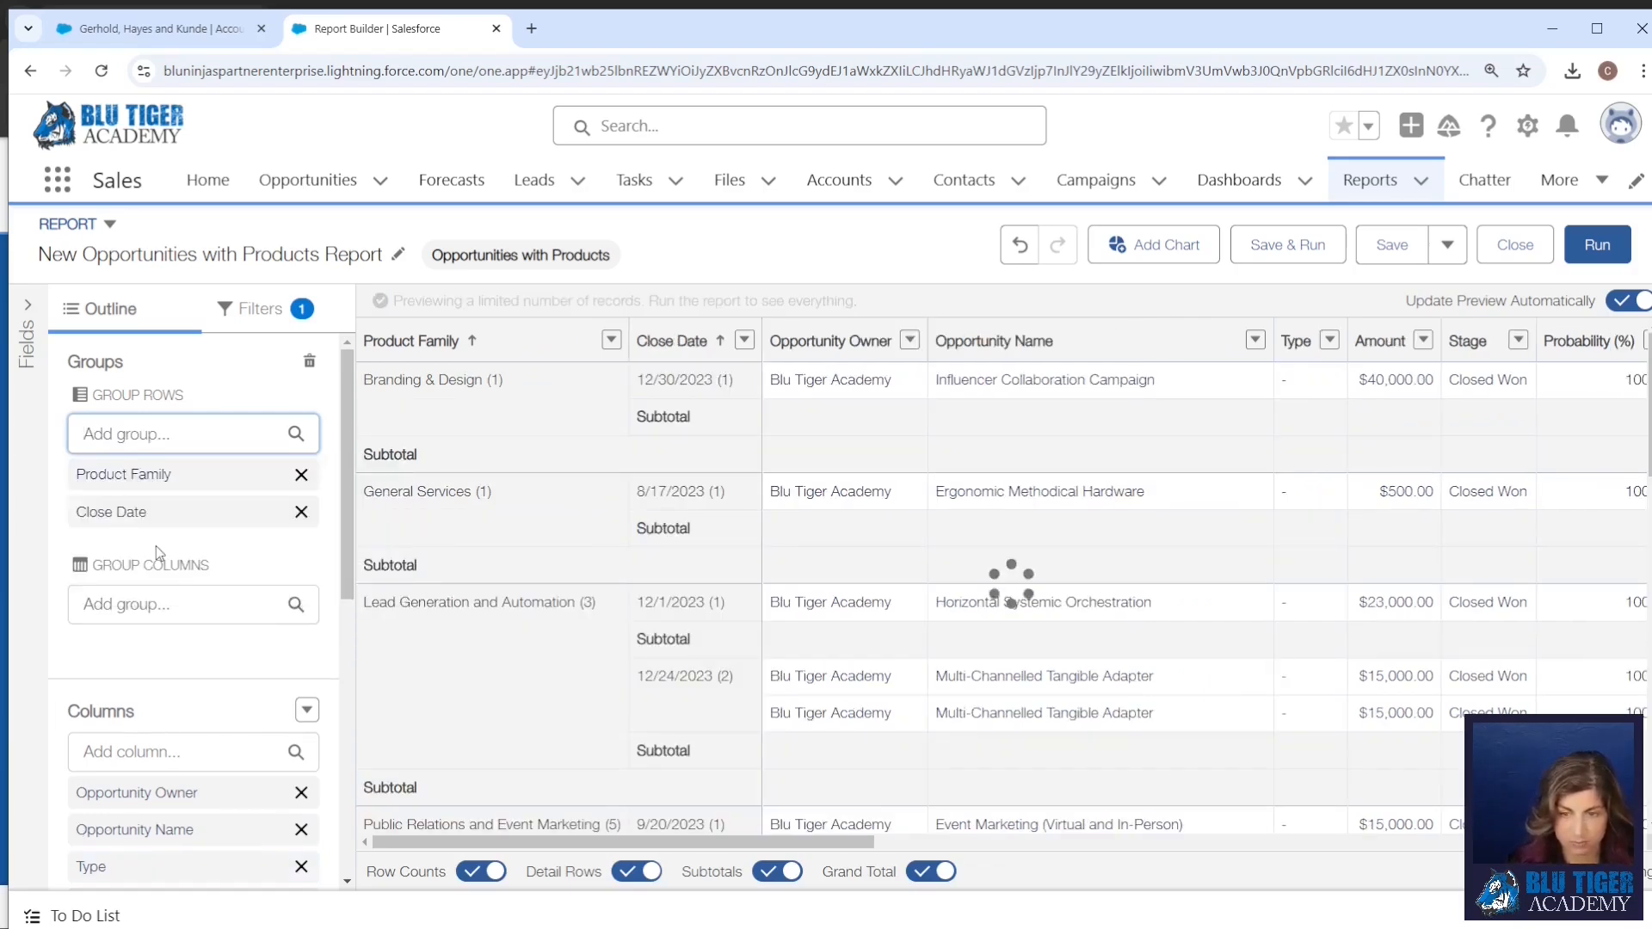
# Add a chart to the report and display it as a Column chart
pyautogui.click(1134, 251)
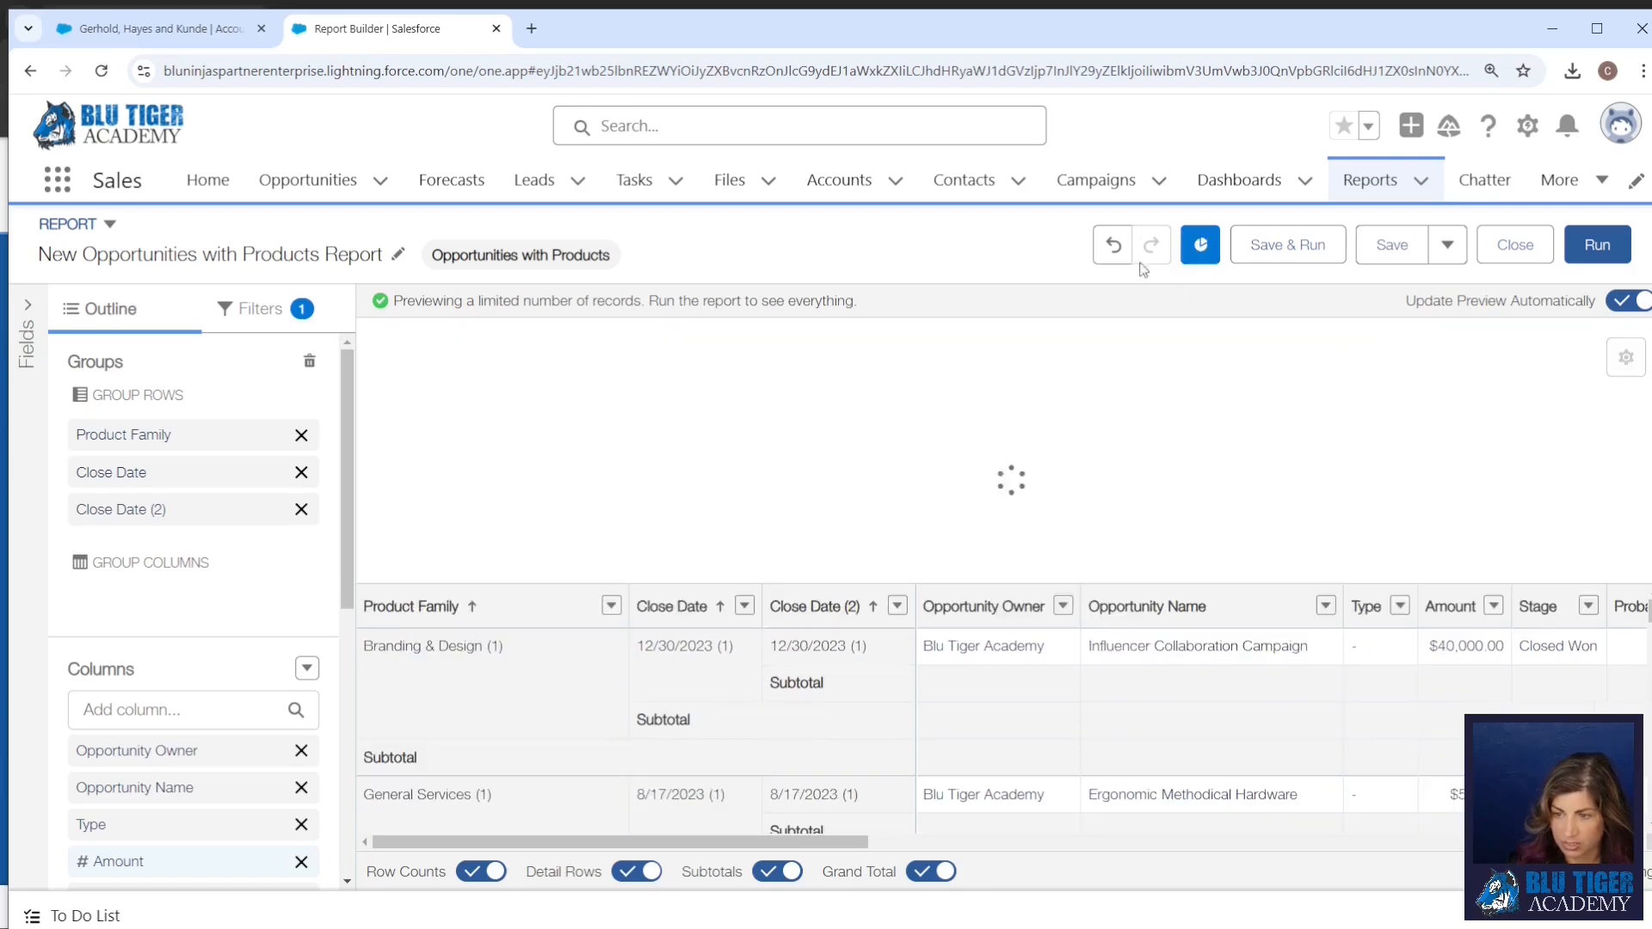
pyautogui.click(1626, 357)
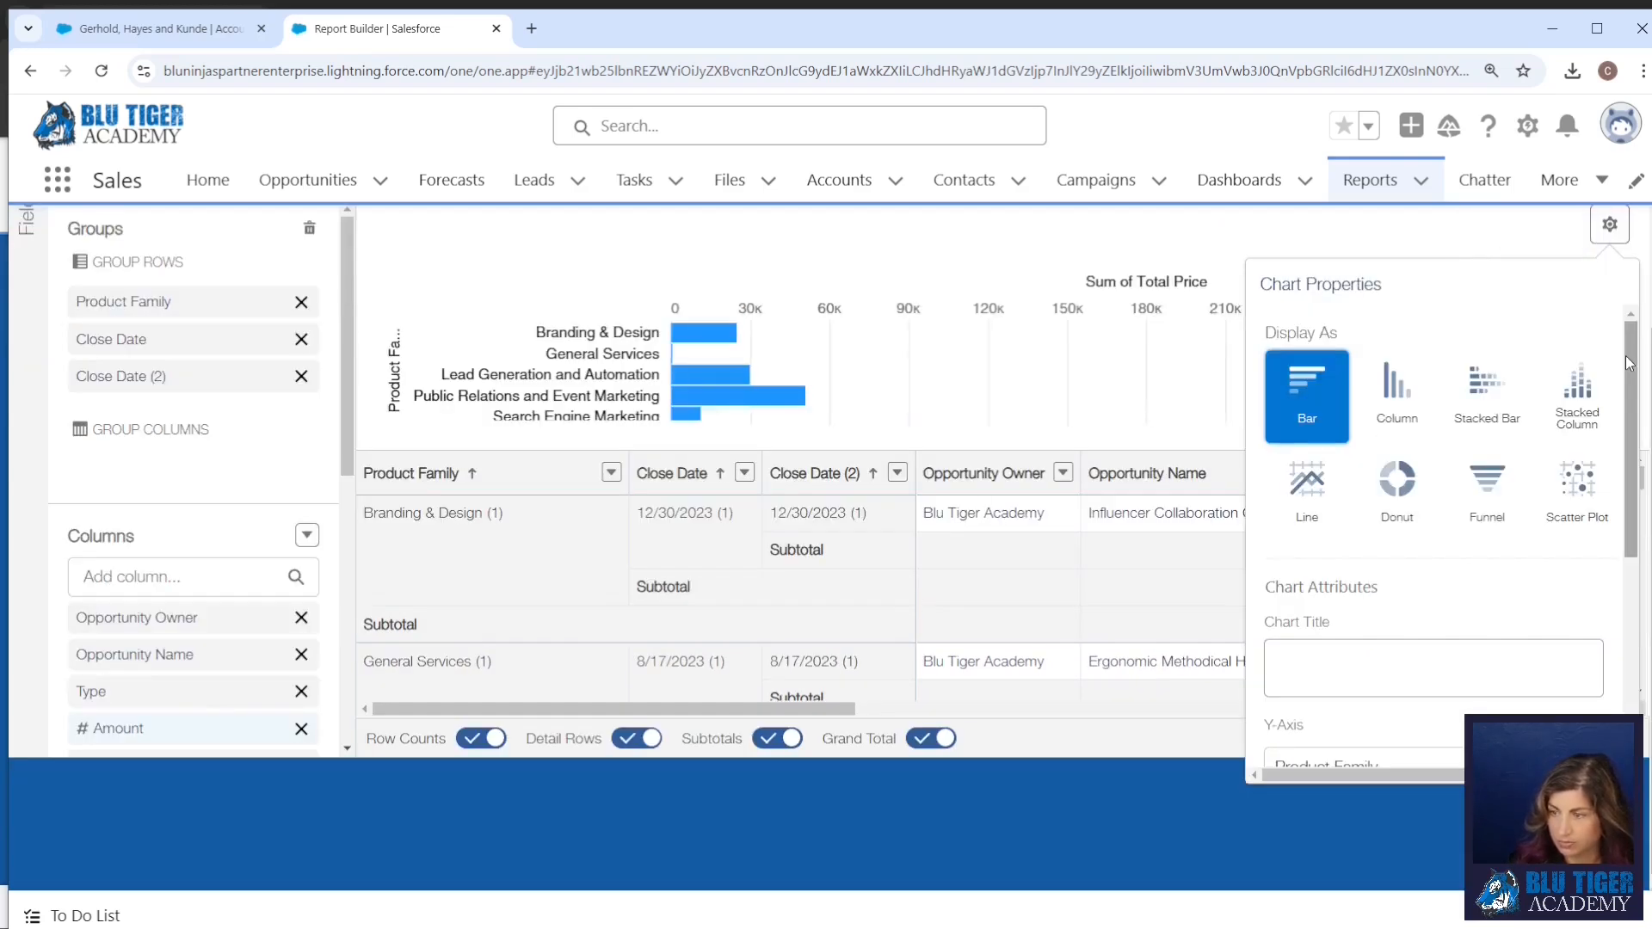
pyautogui.click(1396, 392)
# Set the column chart's X-Axis to Close Date with Product Family as its additional group
pyautogui.scroll(-3, 1399, 568)
pyautogui.click(1398, 570)
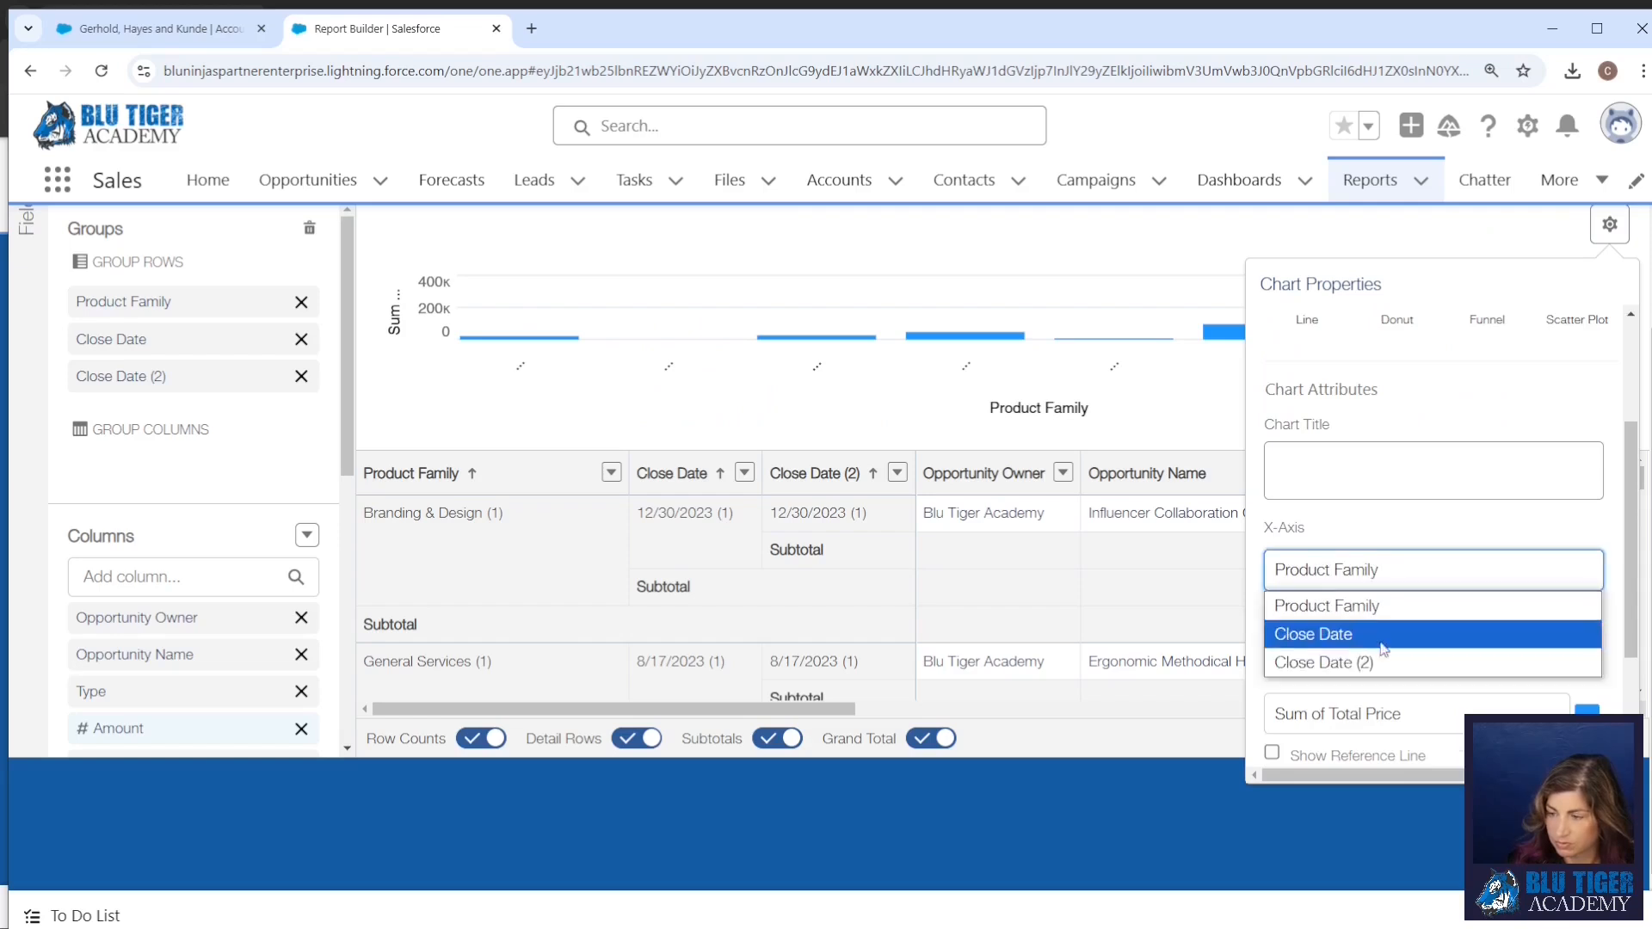
pyautogui.click(1380, 642)
pyautogui.click(1317, 621)
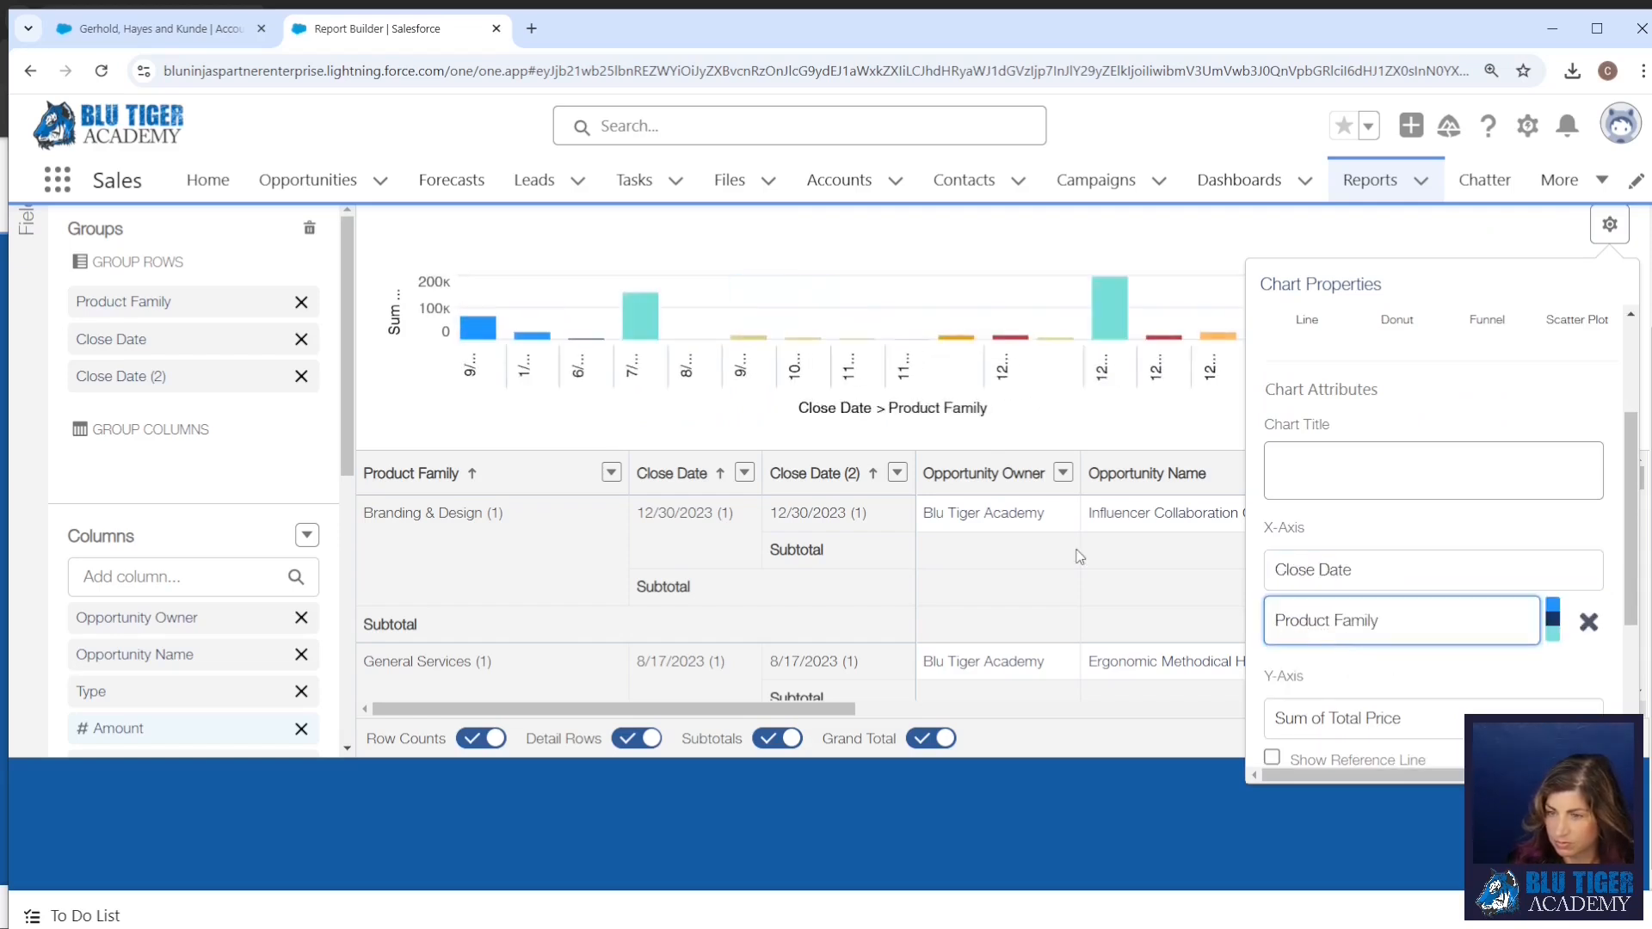
# Start saving the report and name it Closed Won Opps by Product Family
pyautogui.scroll(2, 1079, 557)
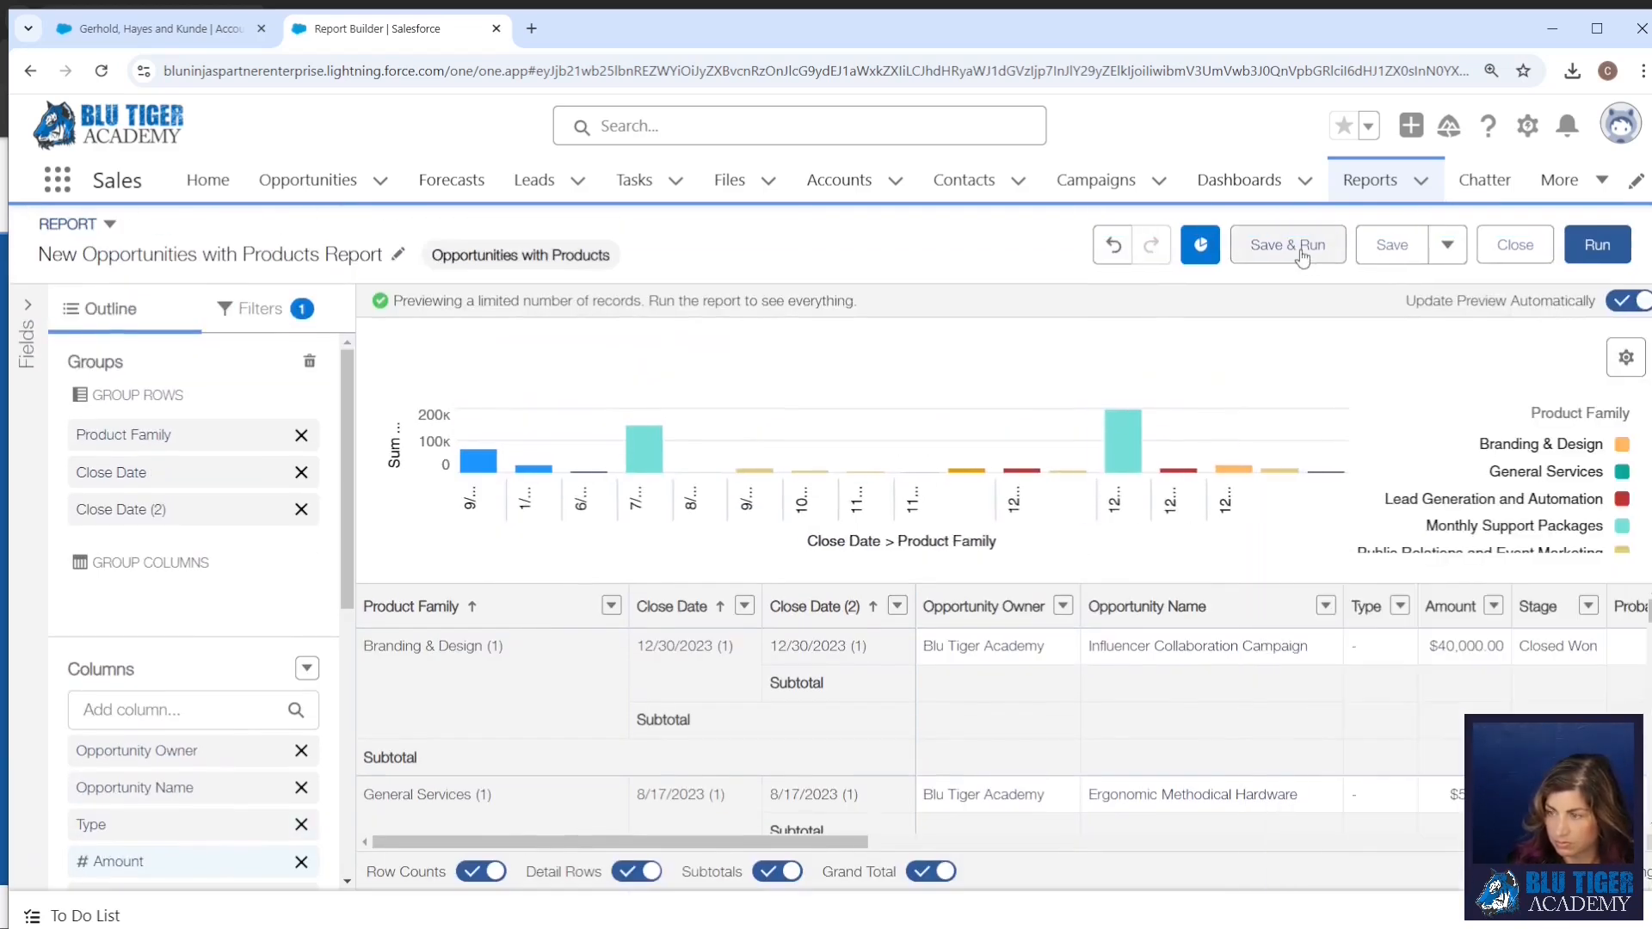
pyautogui.click(1272, 245)
pyautogui.hotkey('shift', 'Tab')
pyautogui.write('C')
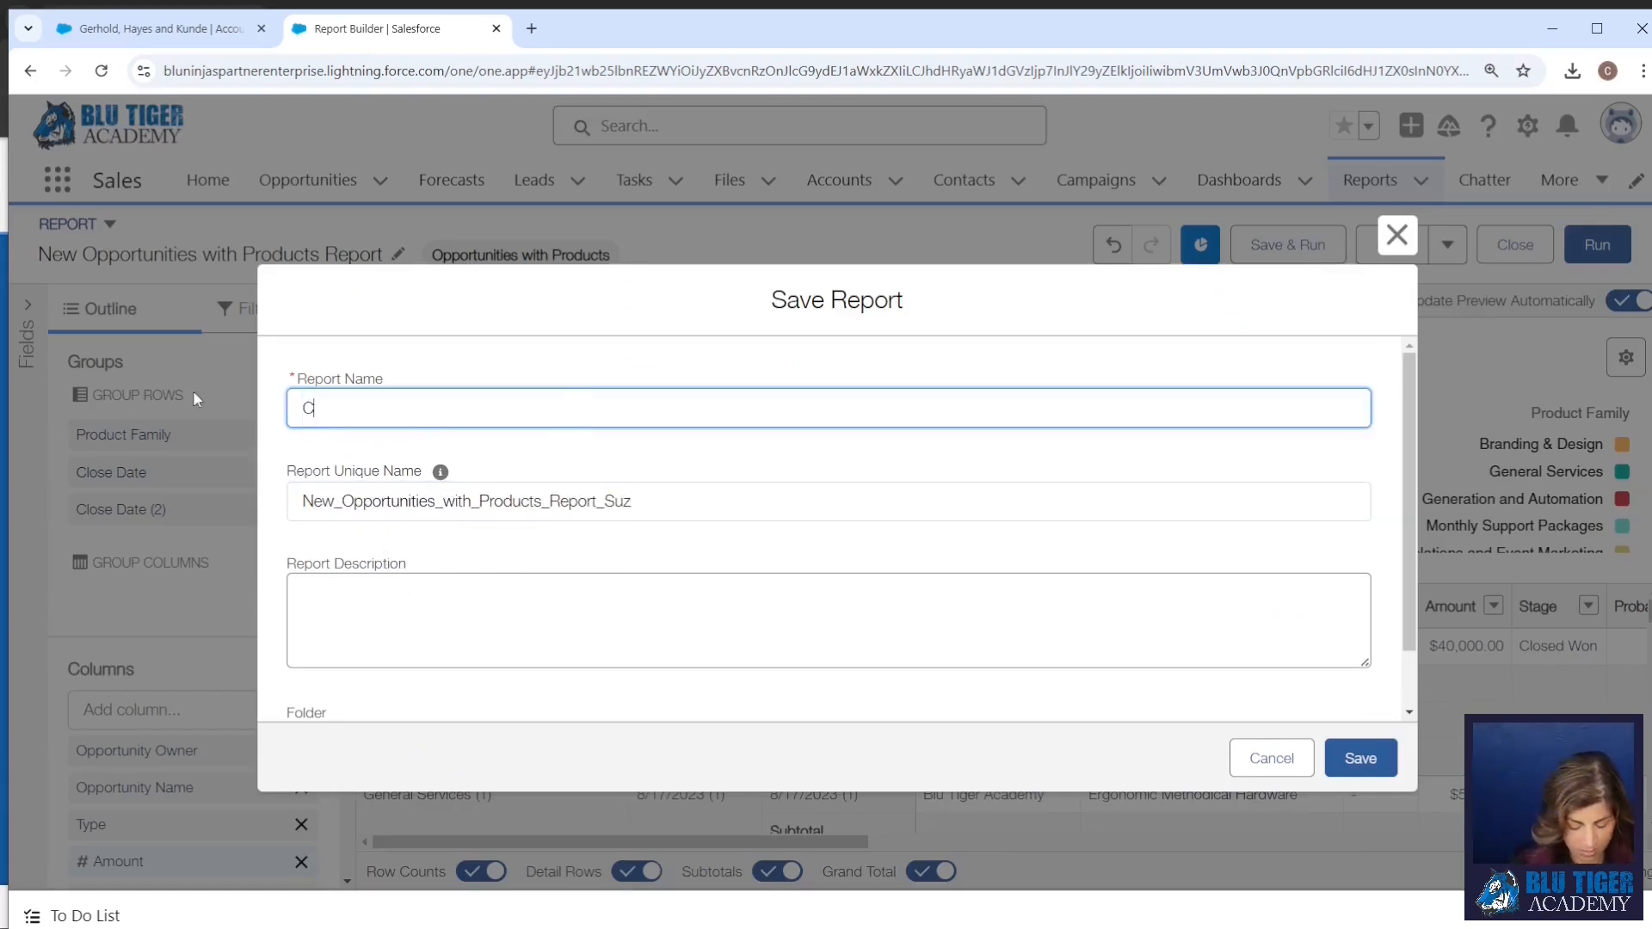
pyautogui.write('losed Won Opps')
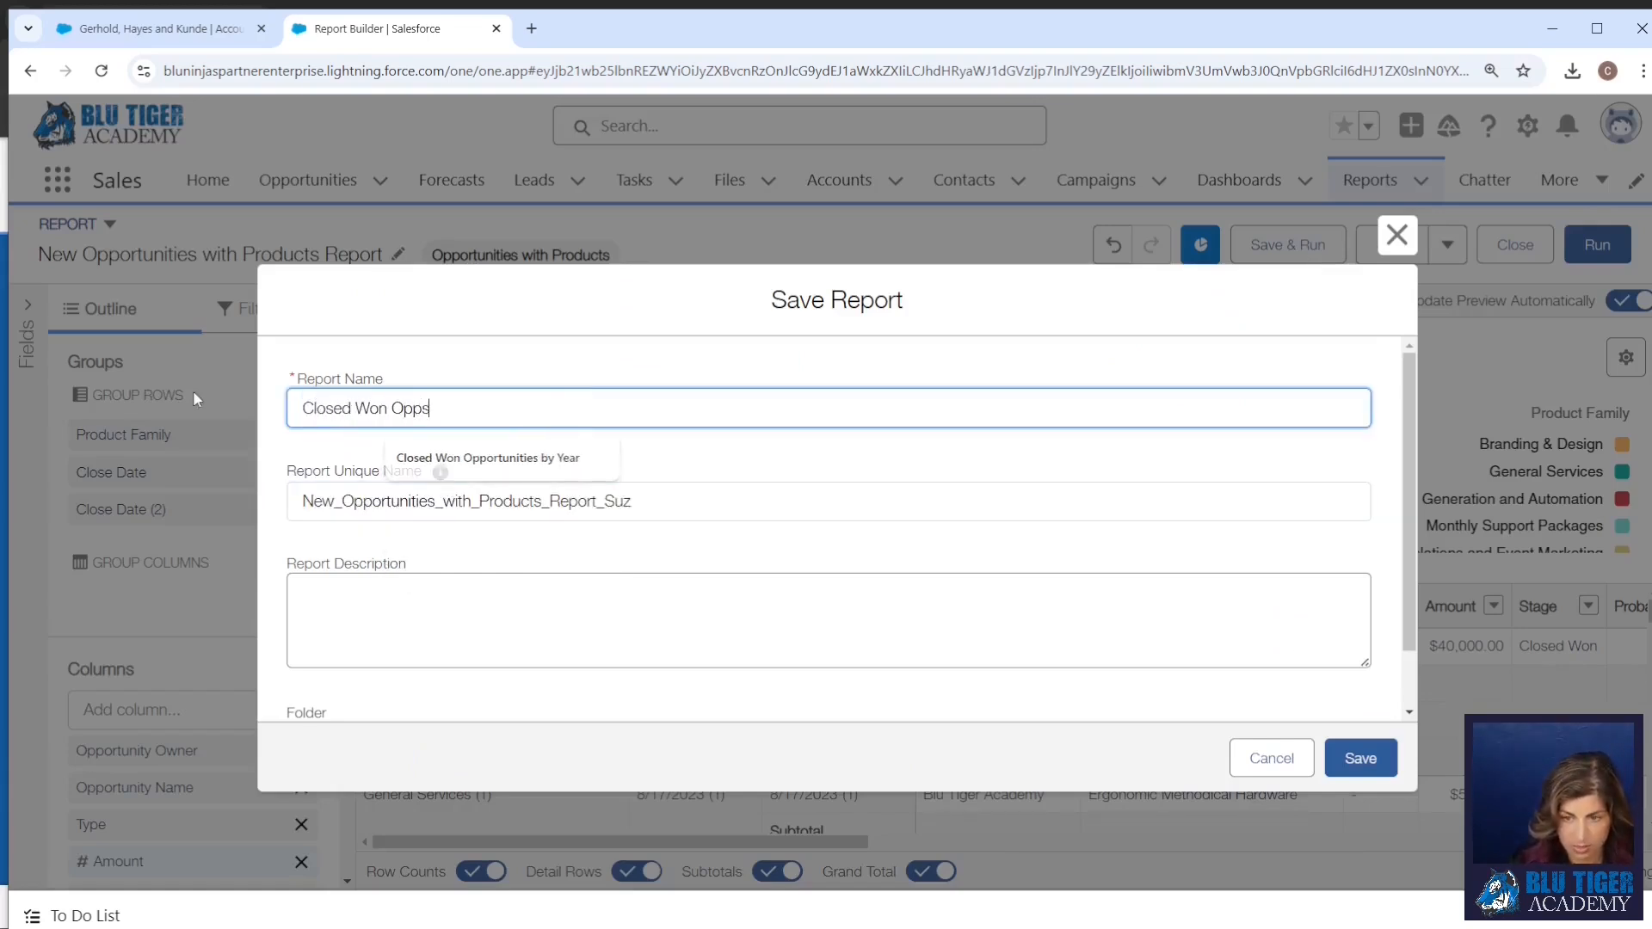
pyautogui.write(' by Product ')
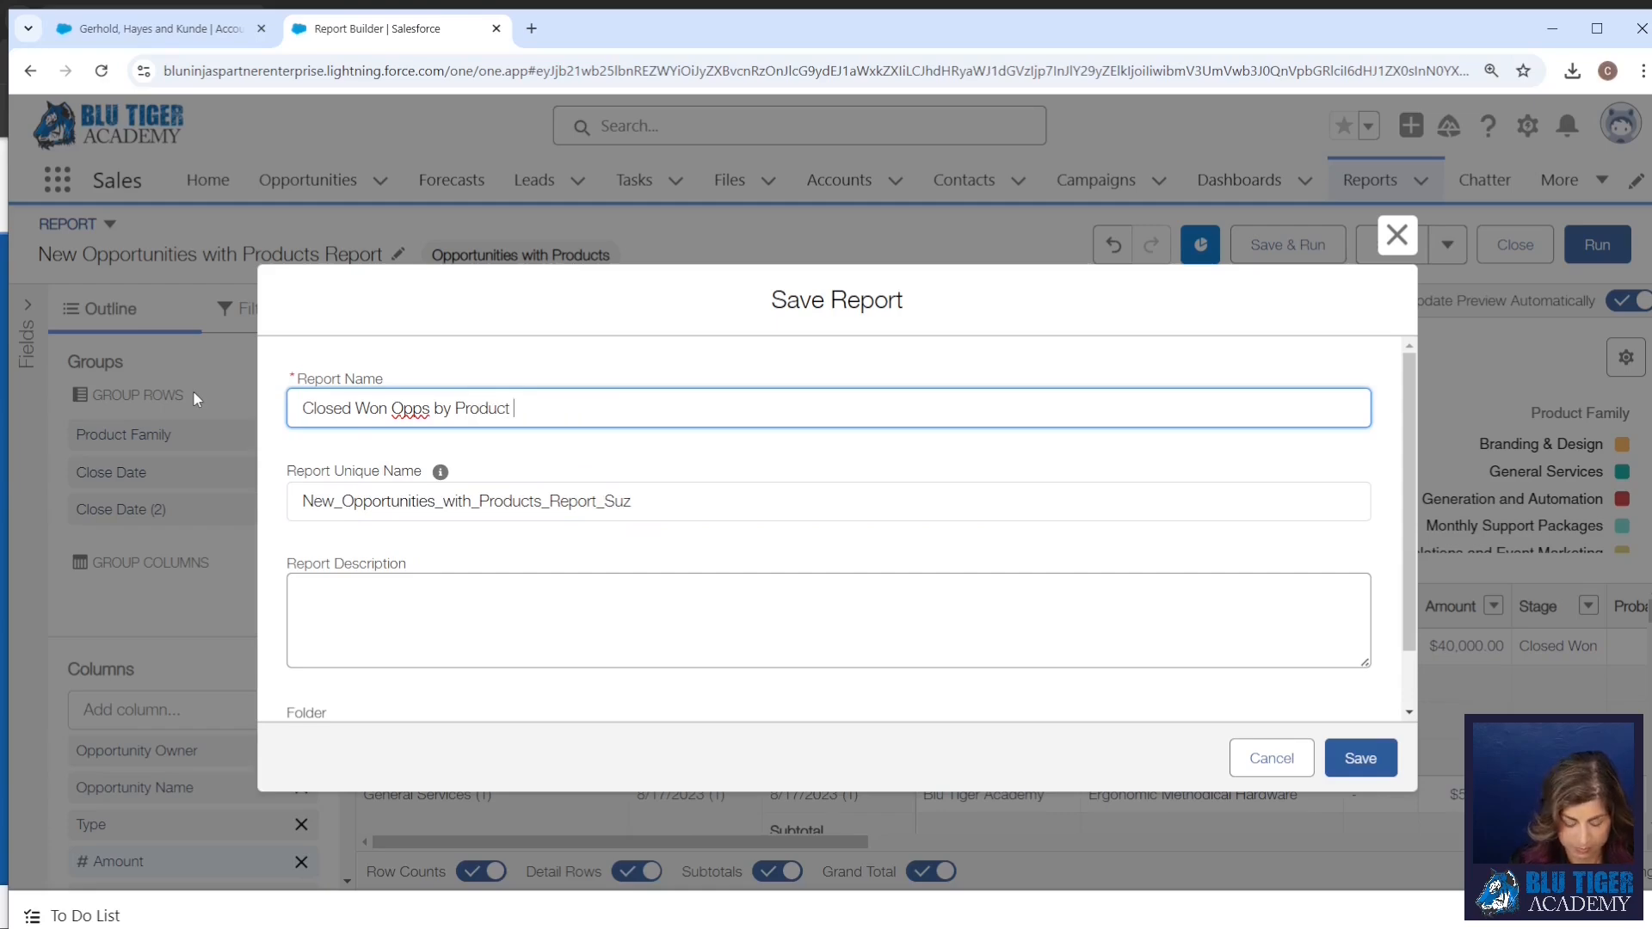
pyautogui.write('Family')
pyautogui.press('Tab')
pyautogui.scroll(-1, 781, 562)
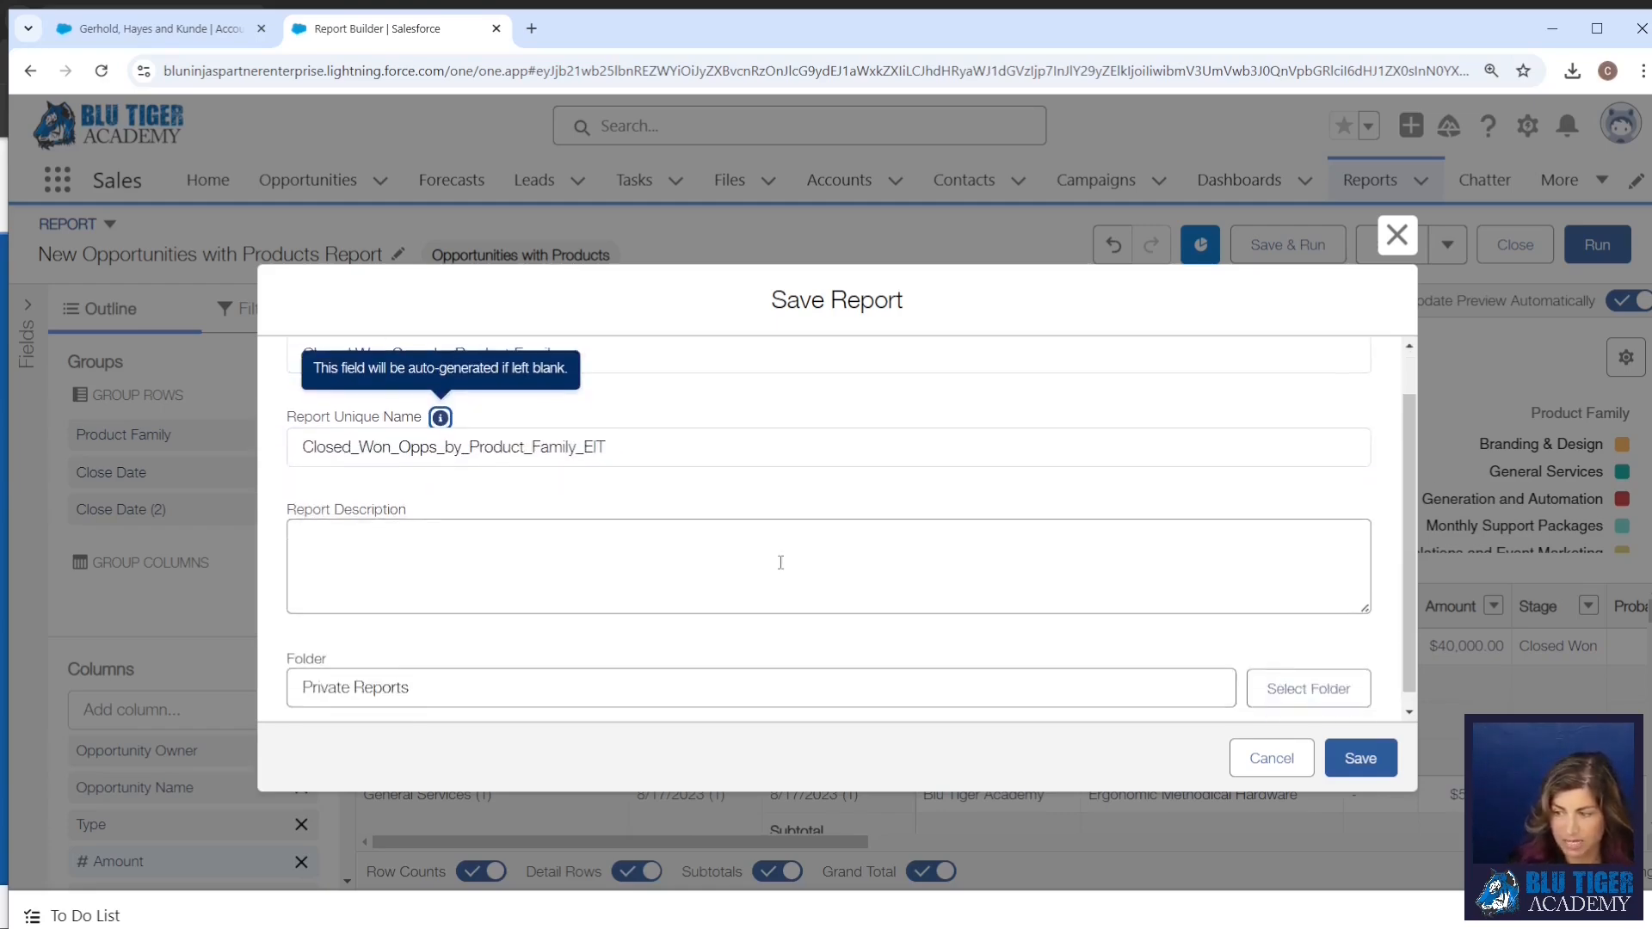
# Choose the Report Charts on Account Page folder for the report, save it and run it
pyautogui.click(1283, 675)
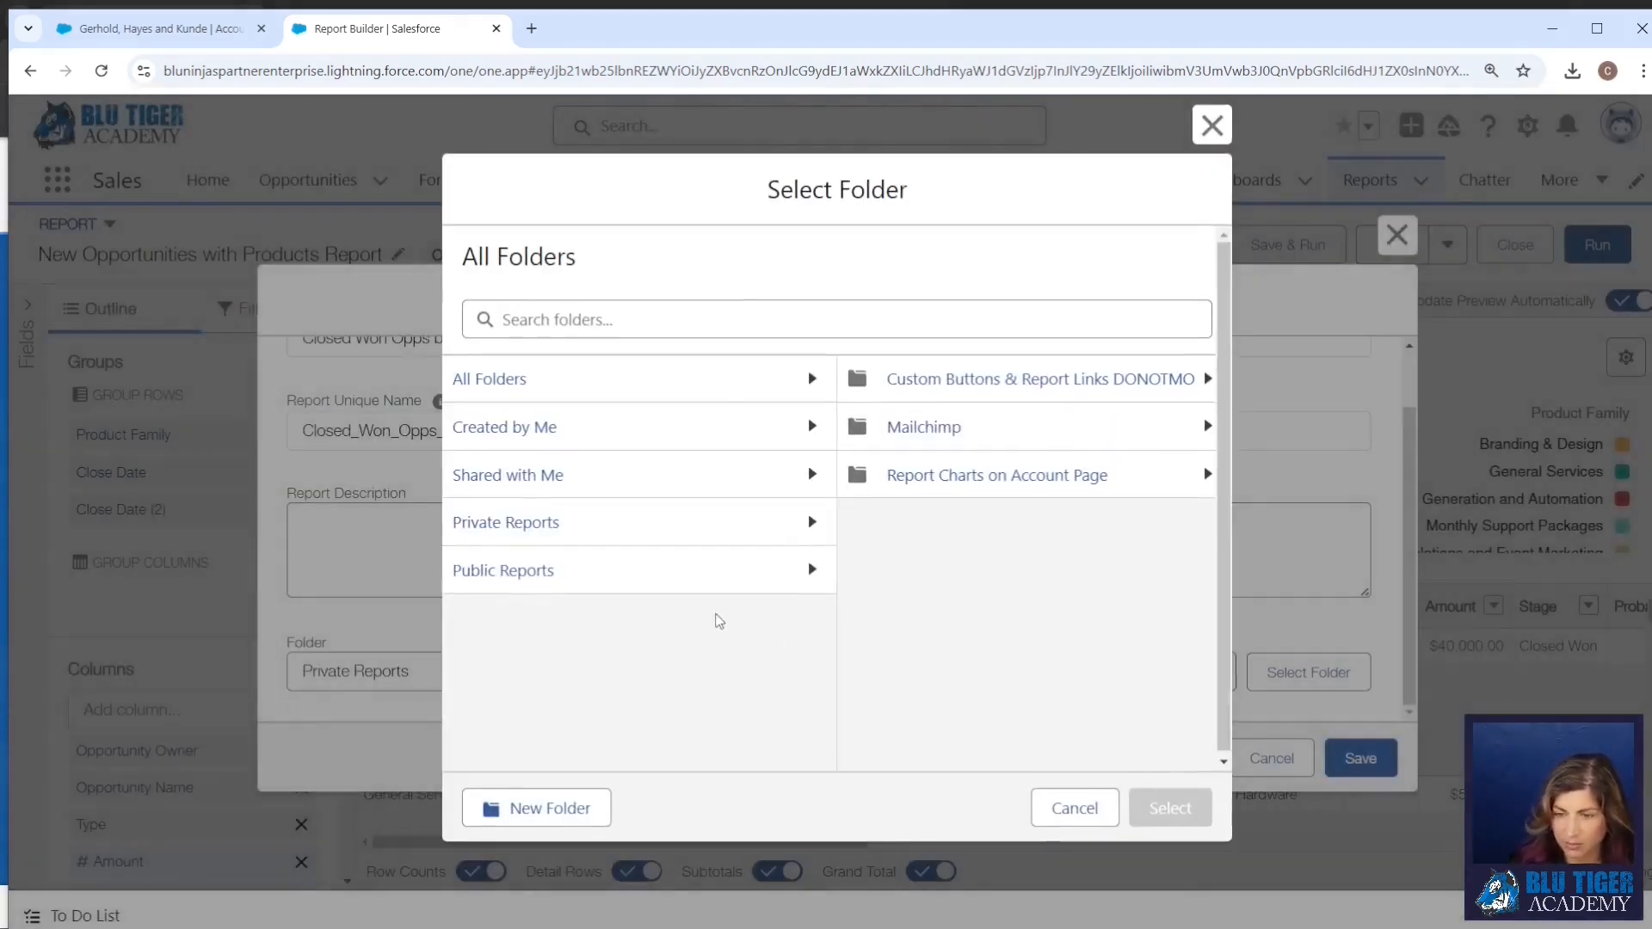
pyautogui.click(977, 489)
pyautogui.click(1158, 808)
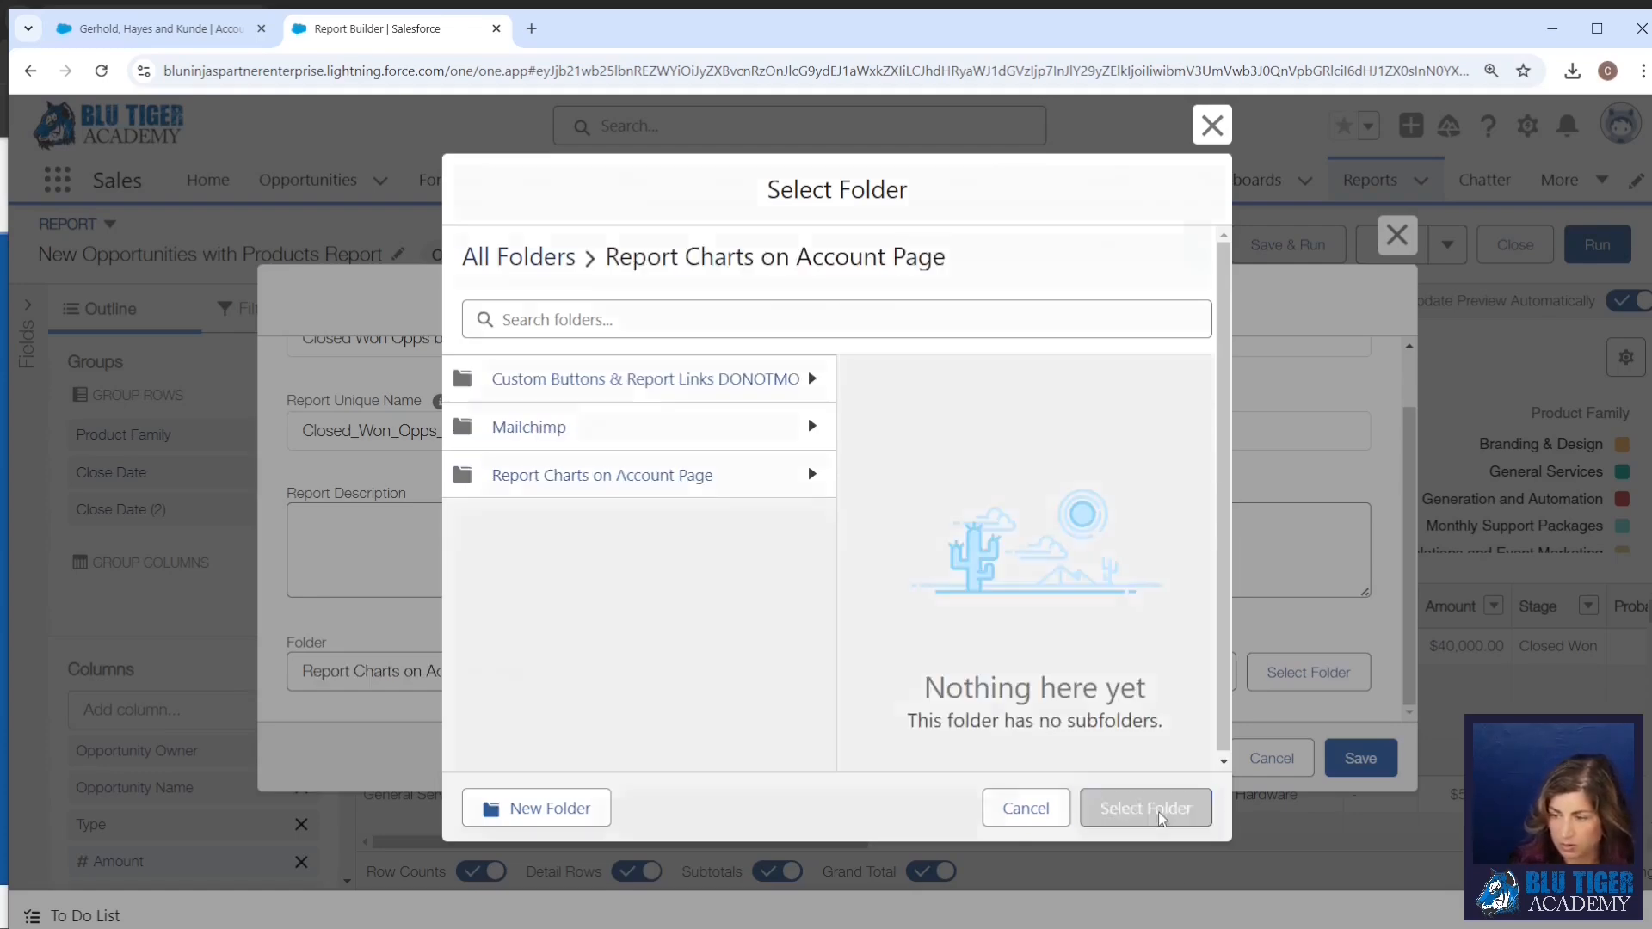
pyautogui.click(1349, 762)
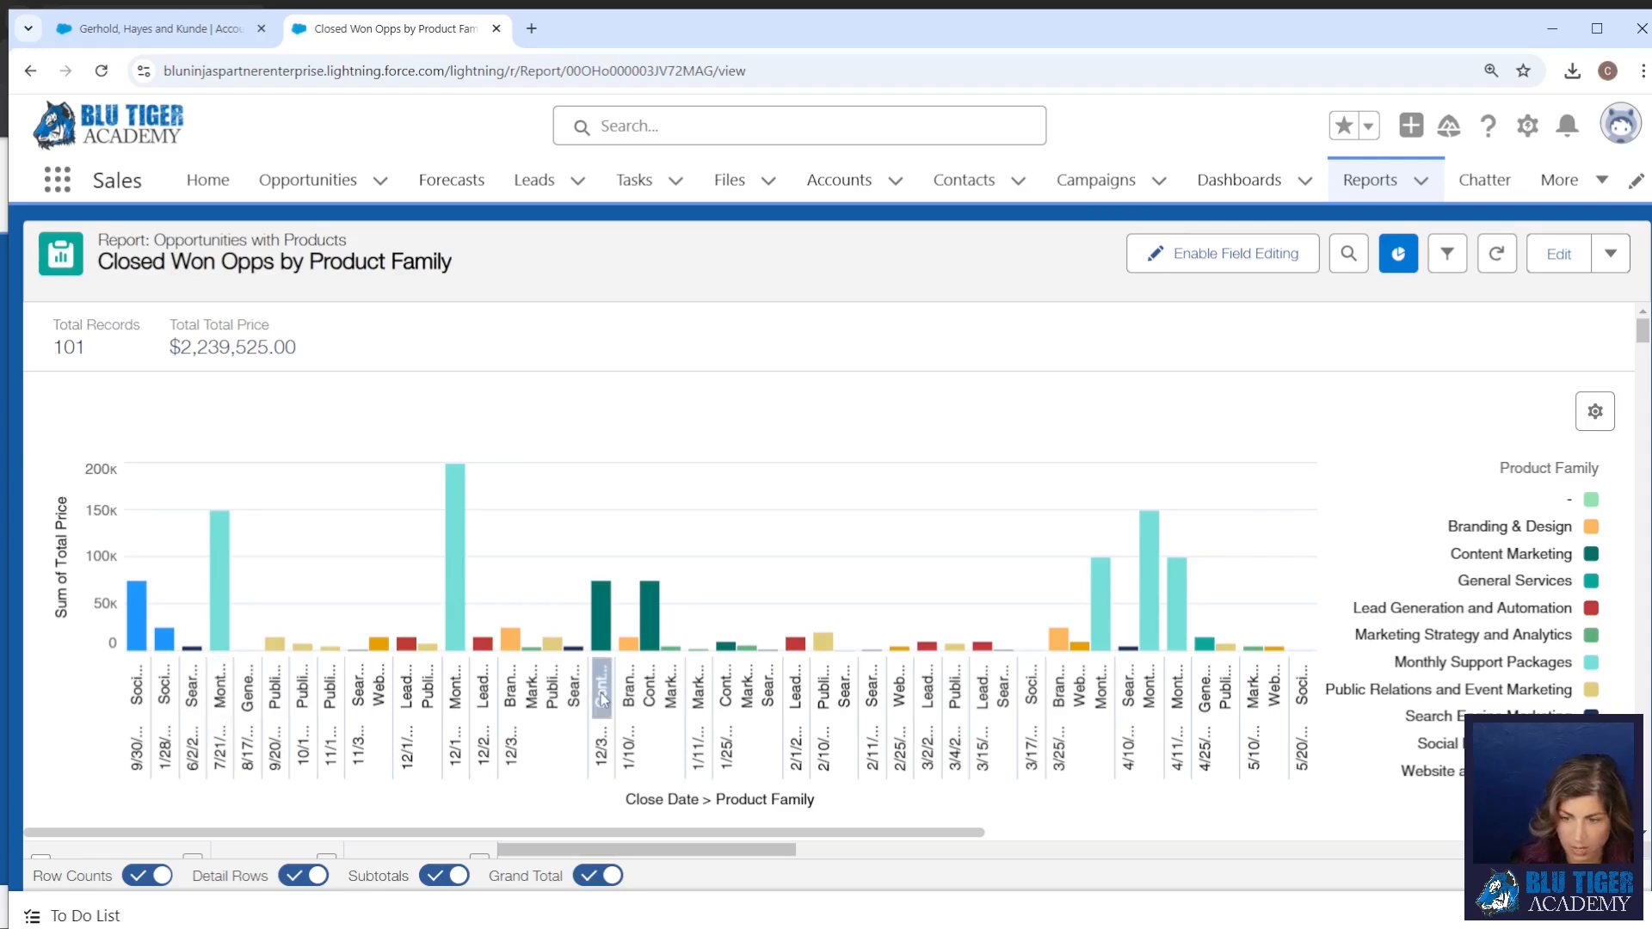
pyautogui.click(1594, 412)
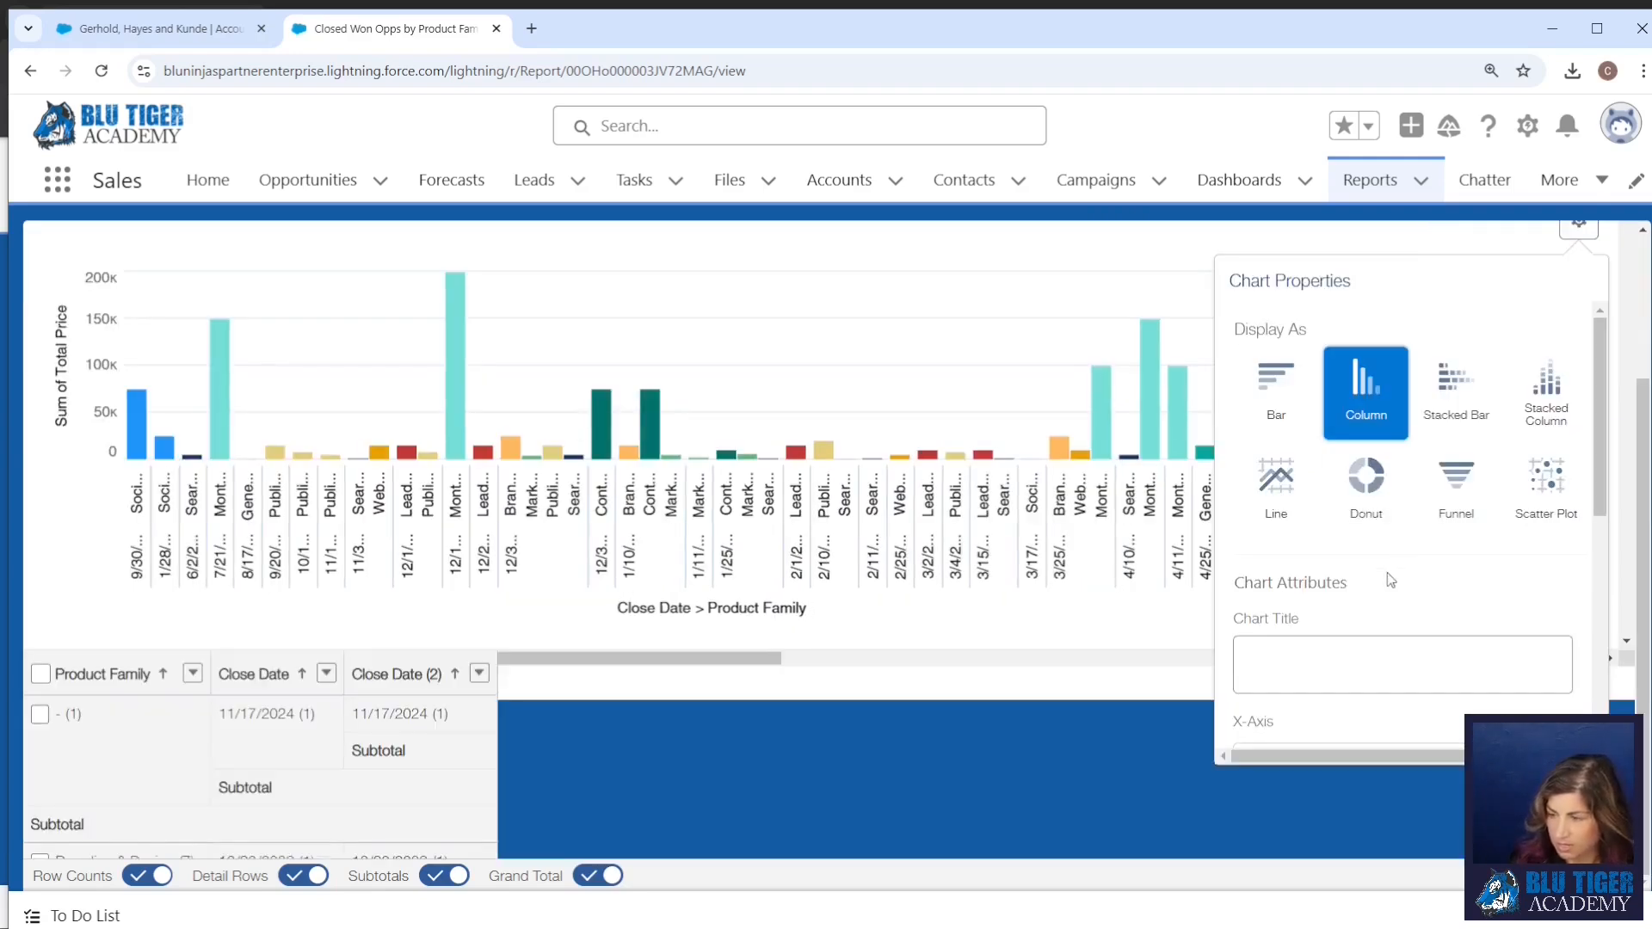
pyautogui.scroll(-5, 1391, 581)
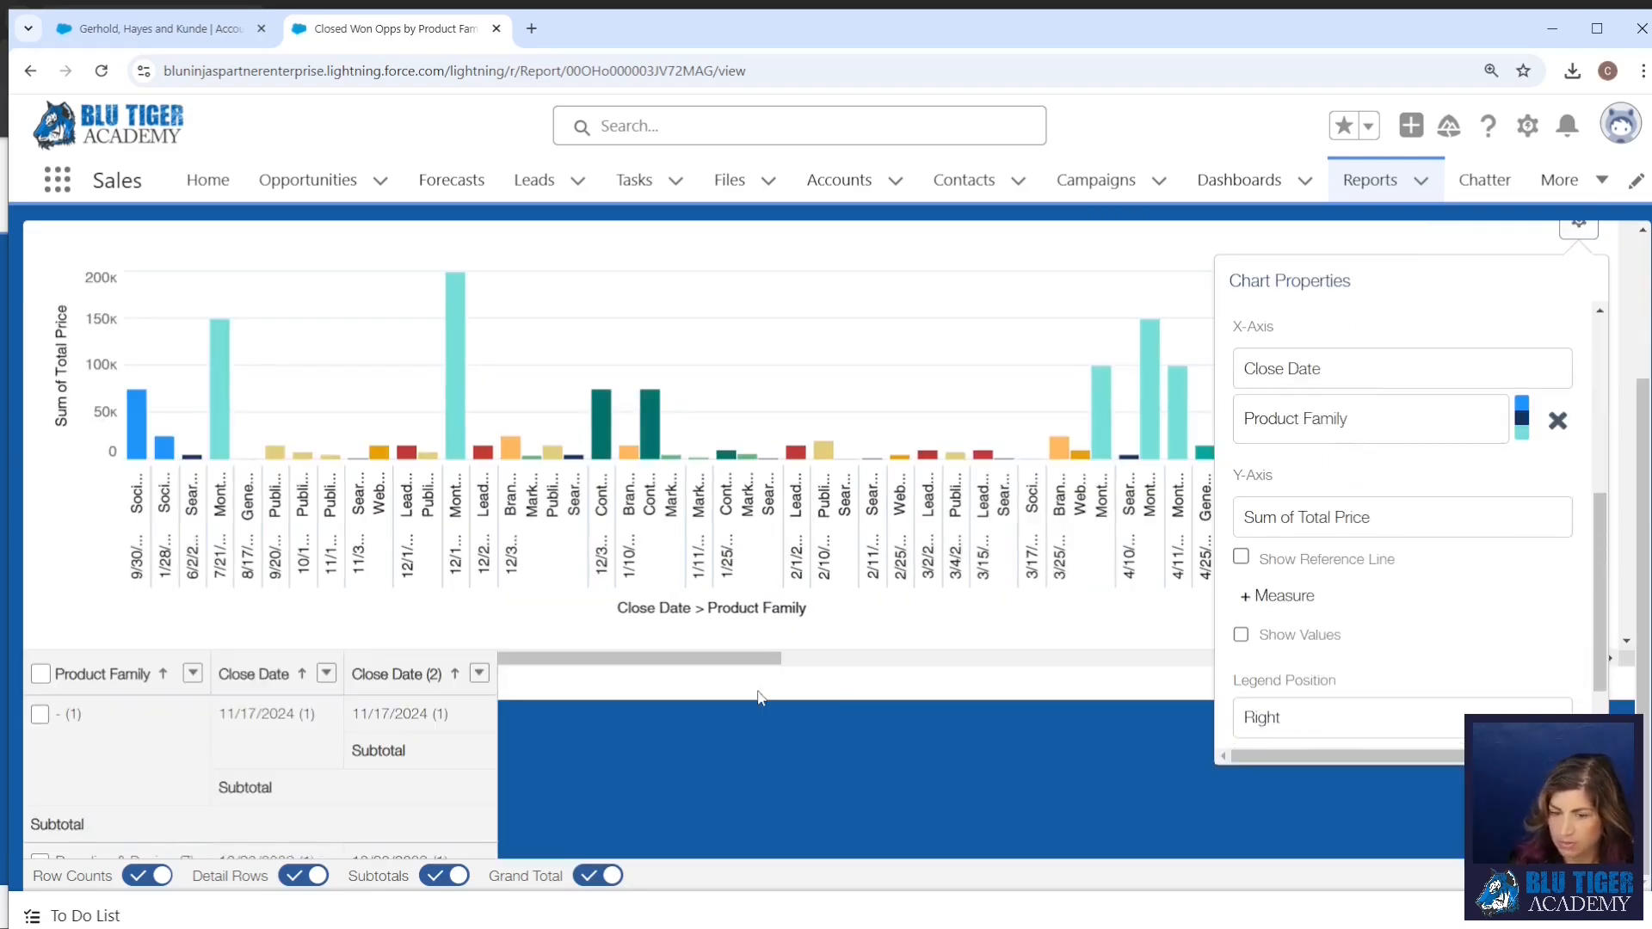
pyautogui.moveTo(1645, 551); pyautogui.dragTo(1647, 406)
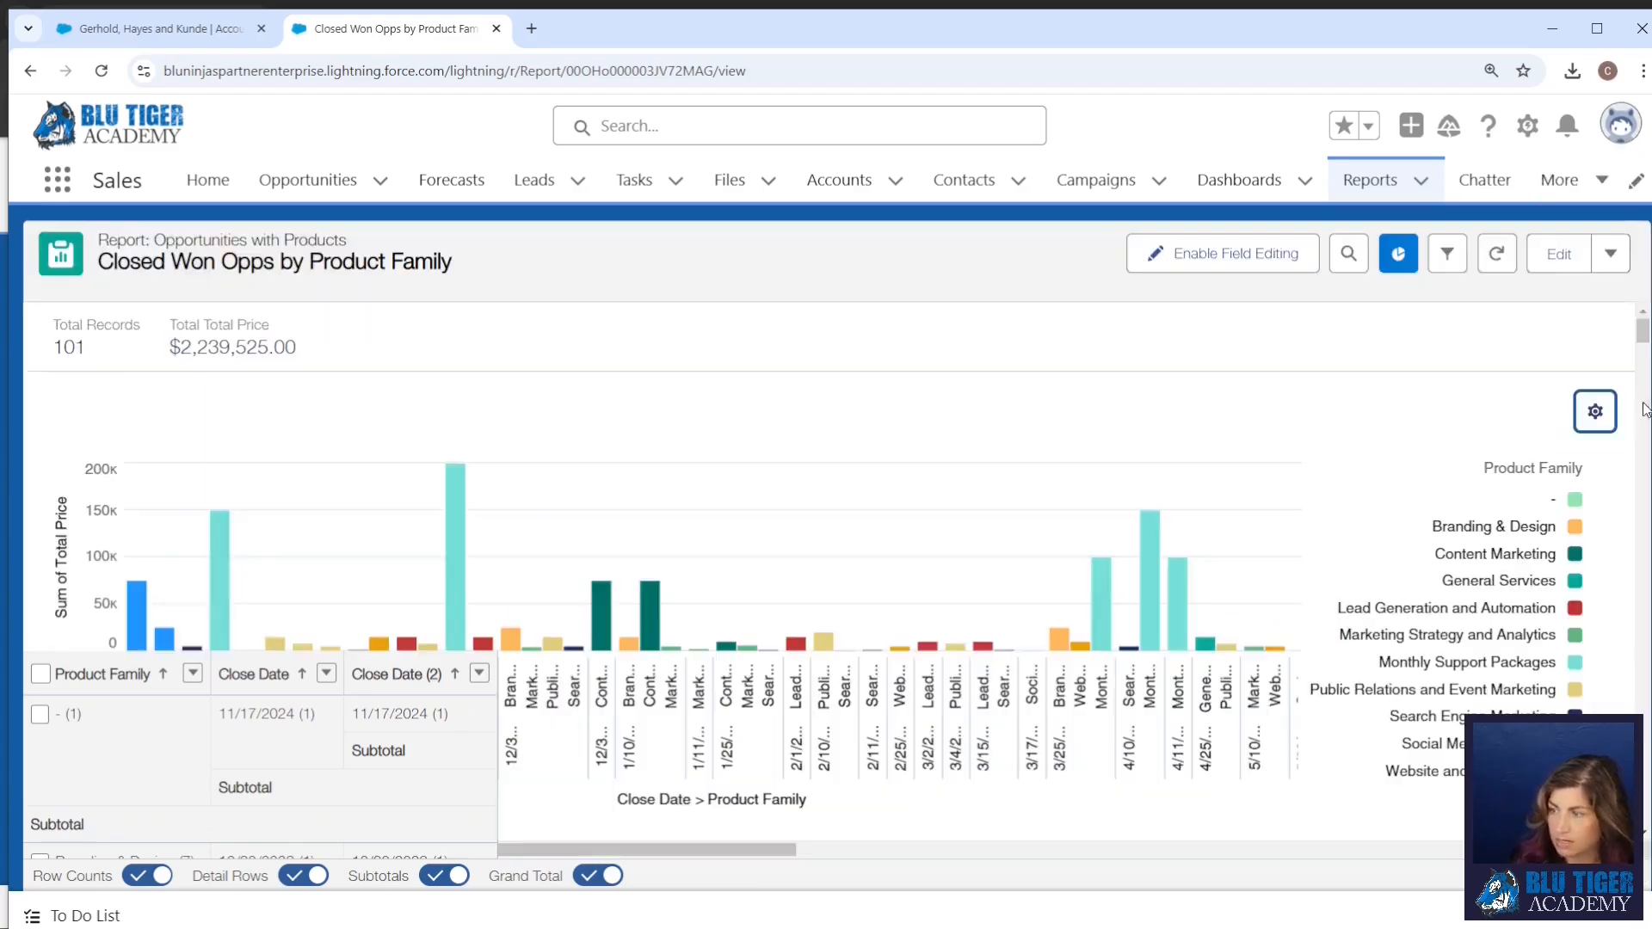
# Reopen the report for editing and group the Close Date (2) dates by Calendar Month in Year
pyautogui.click(1562, 258)
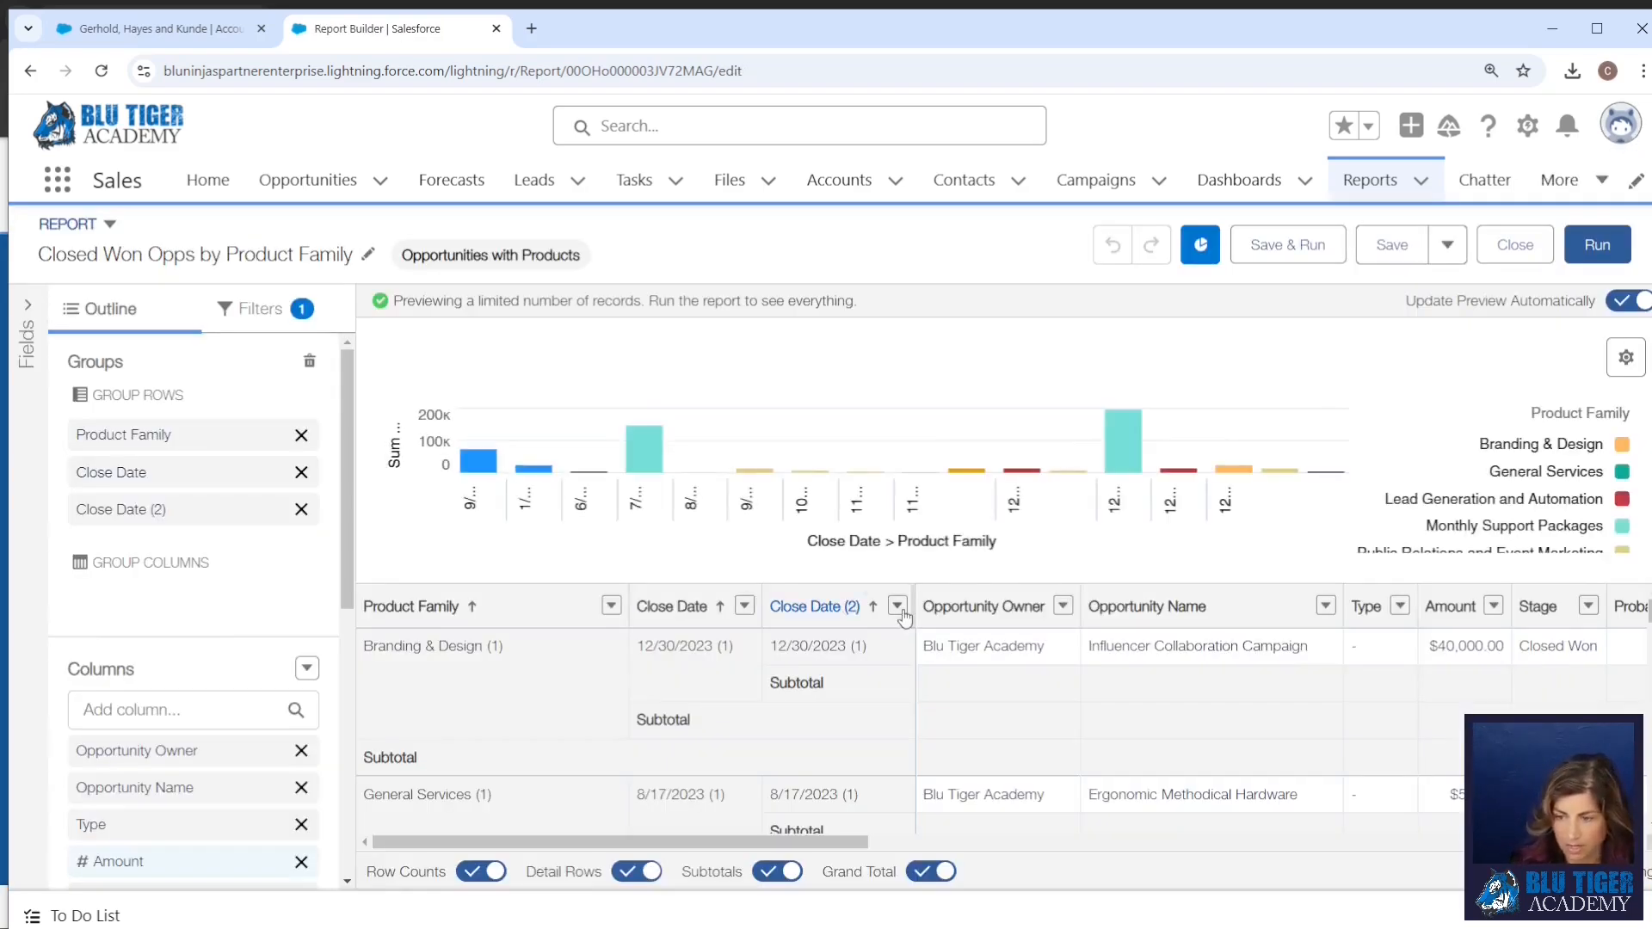
pyautogui.click(898, 608)
pyautogui.click(897, 608)
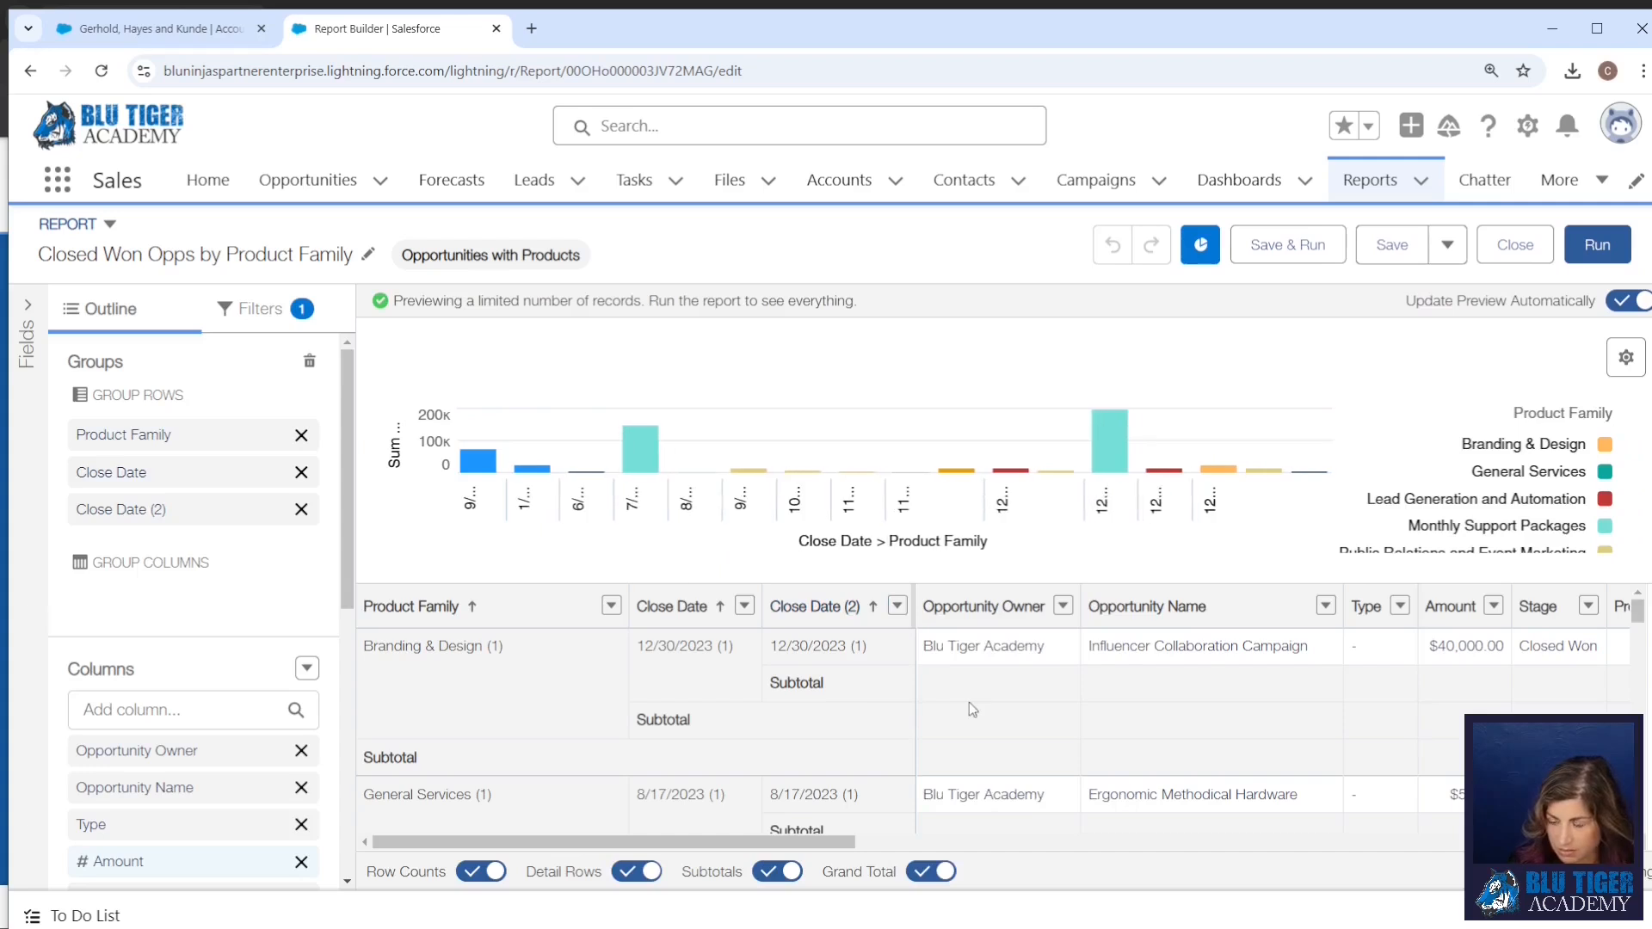
pyautogui.click(897, 607)
pyautogui.moveTo(966, 784)
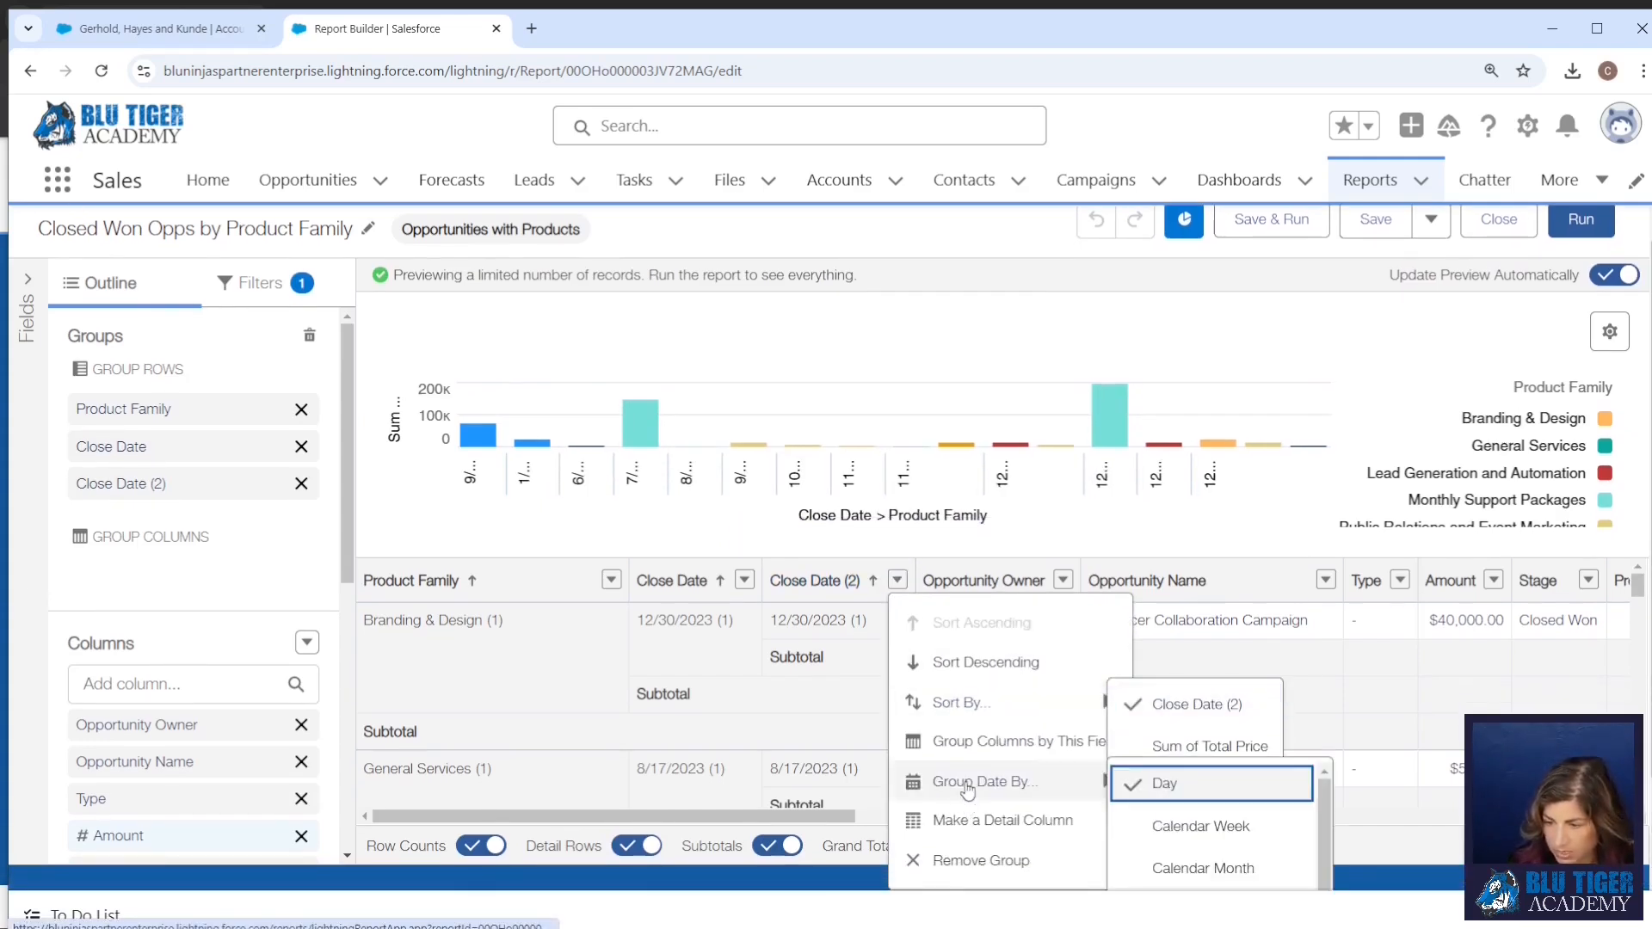
pyautogui.scroll(-5, 1261, 835)
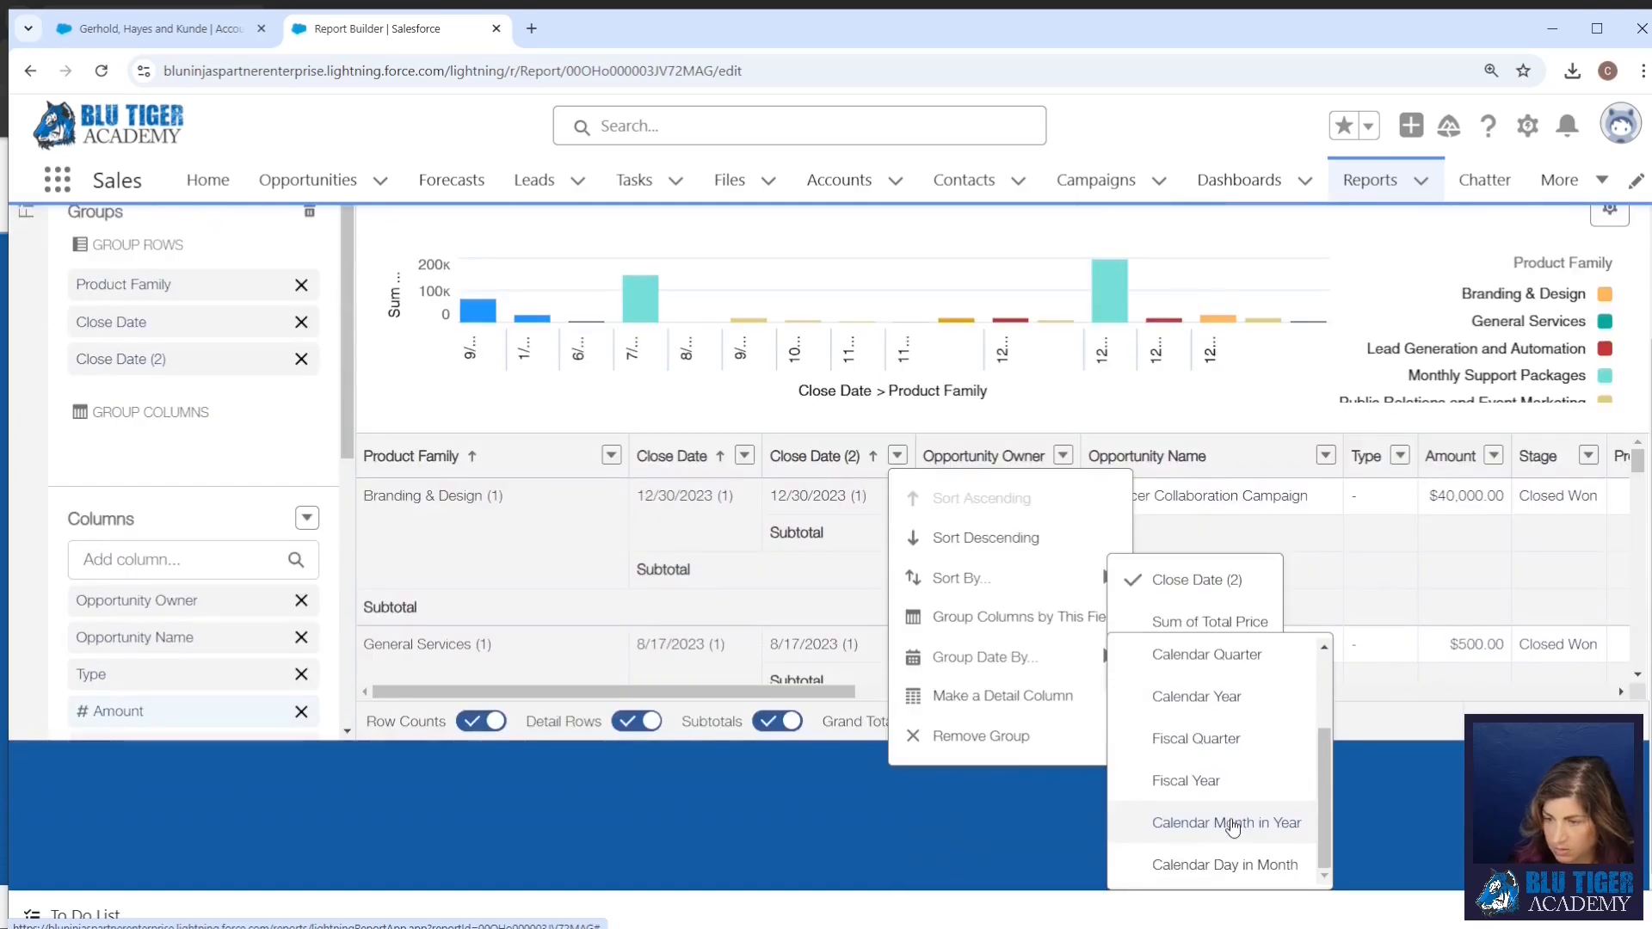
pyautogui.click(1233, 826)
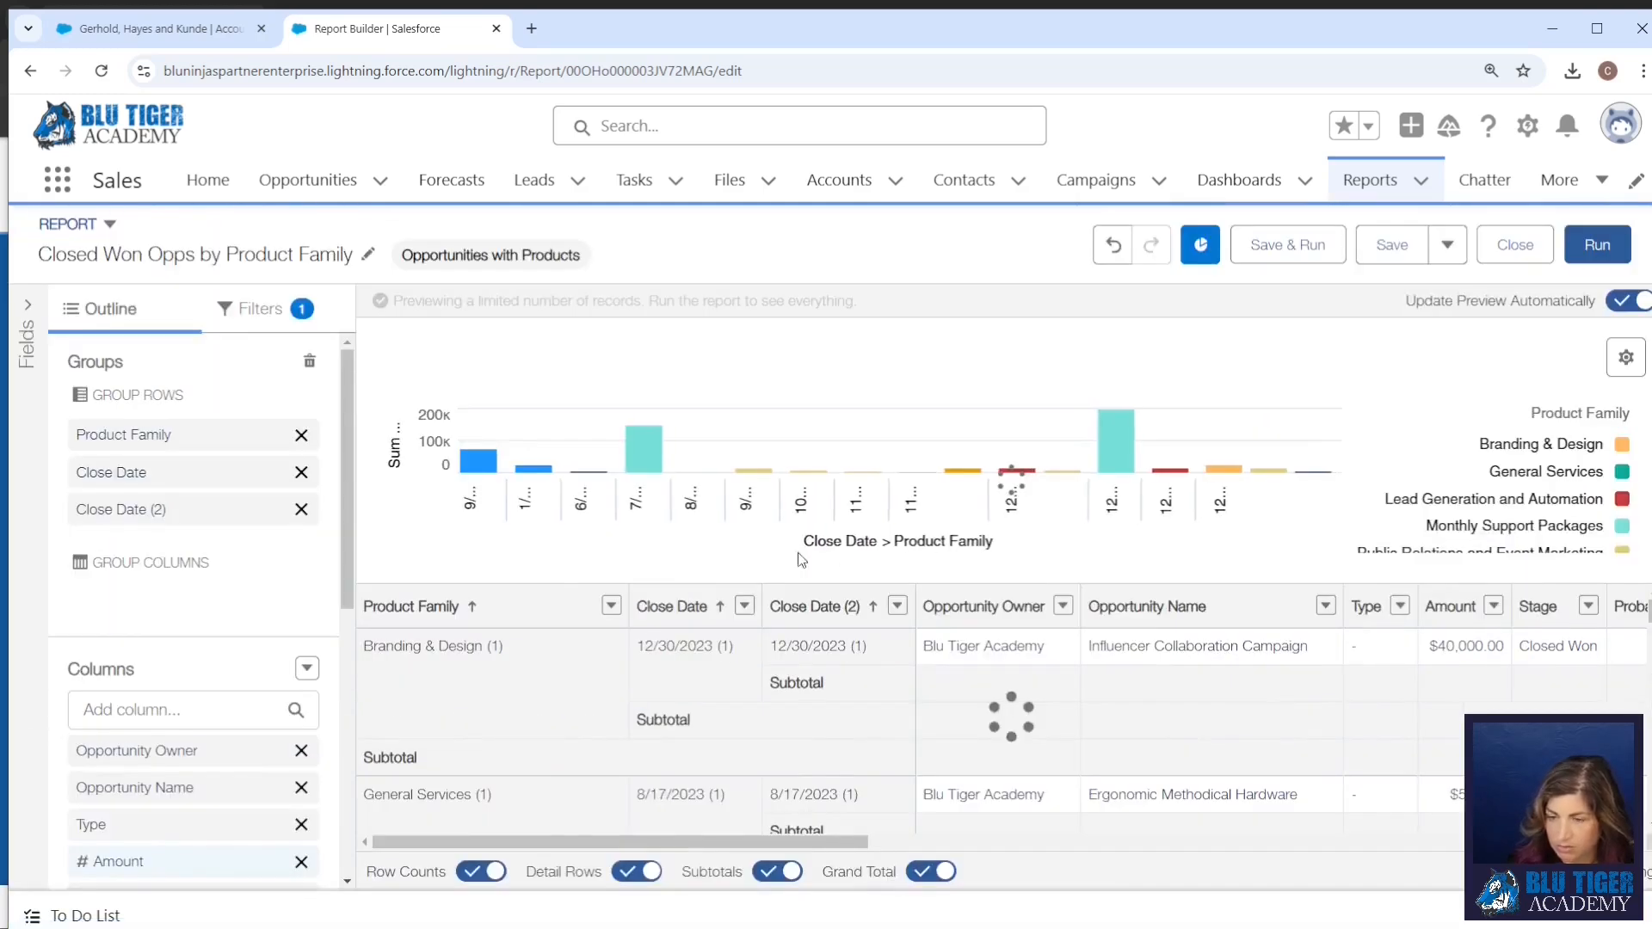
# Group the first Close Date grouping's dates by Calendar Year
pyautogui.click(745, 607)
pyautogui.click(757, 657)
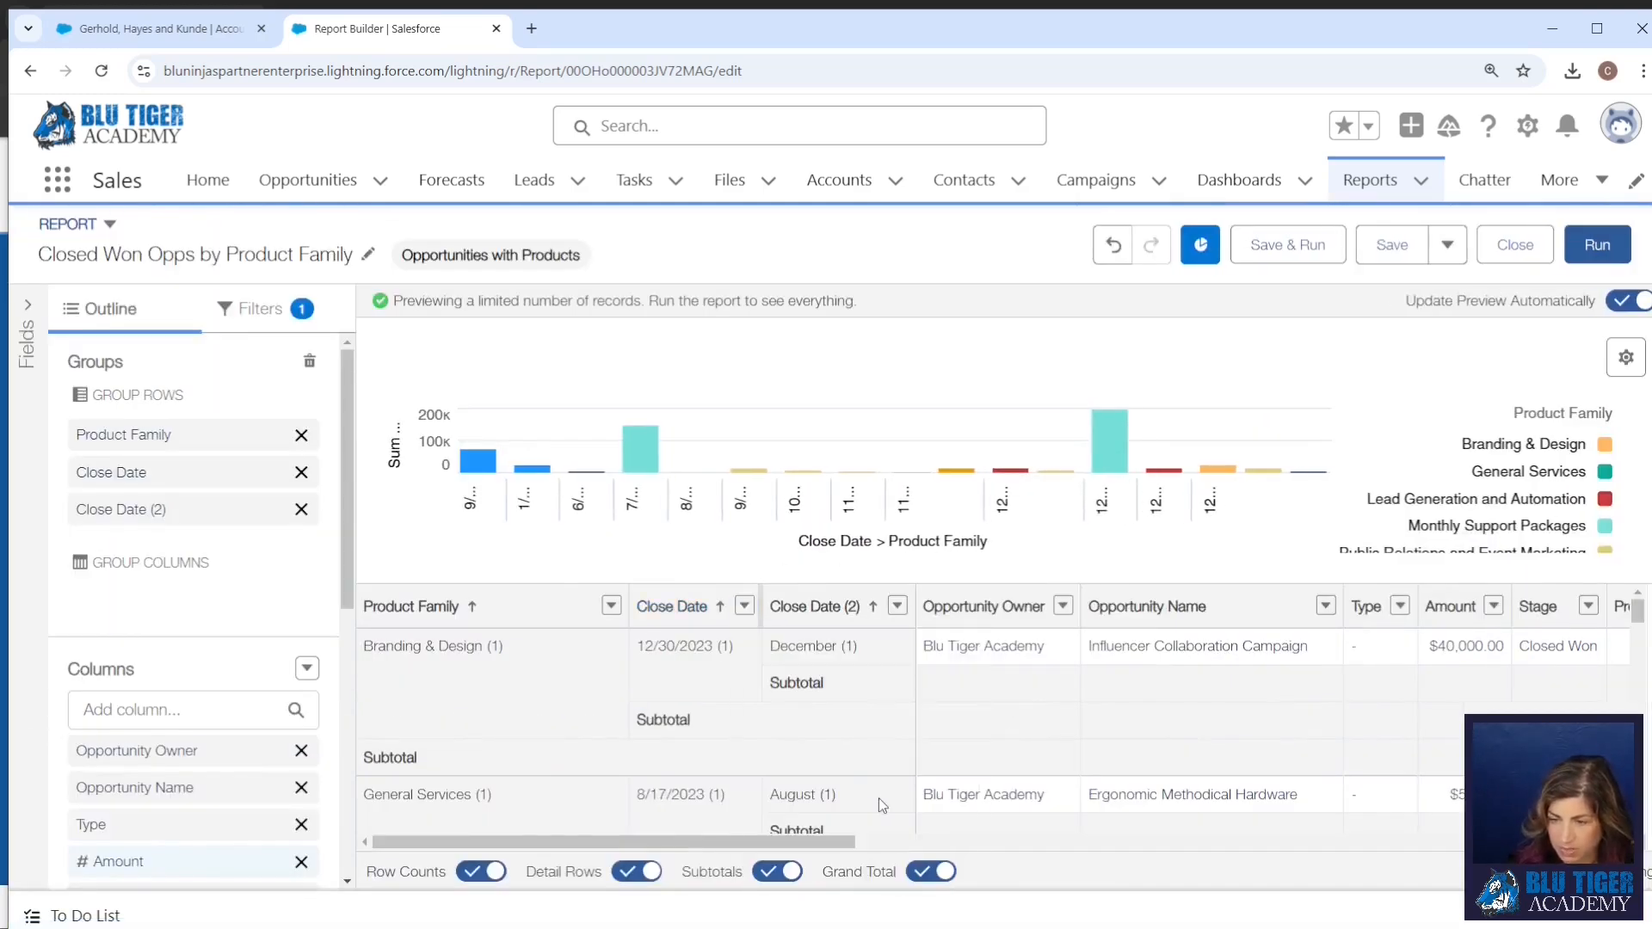
pyautogui.click(745, 606)
pyautogui.moveTo(861, 807)
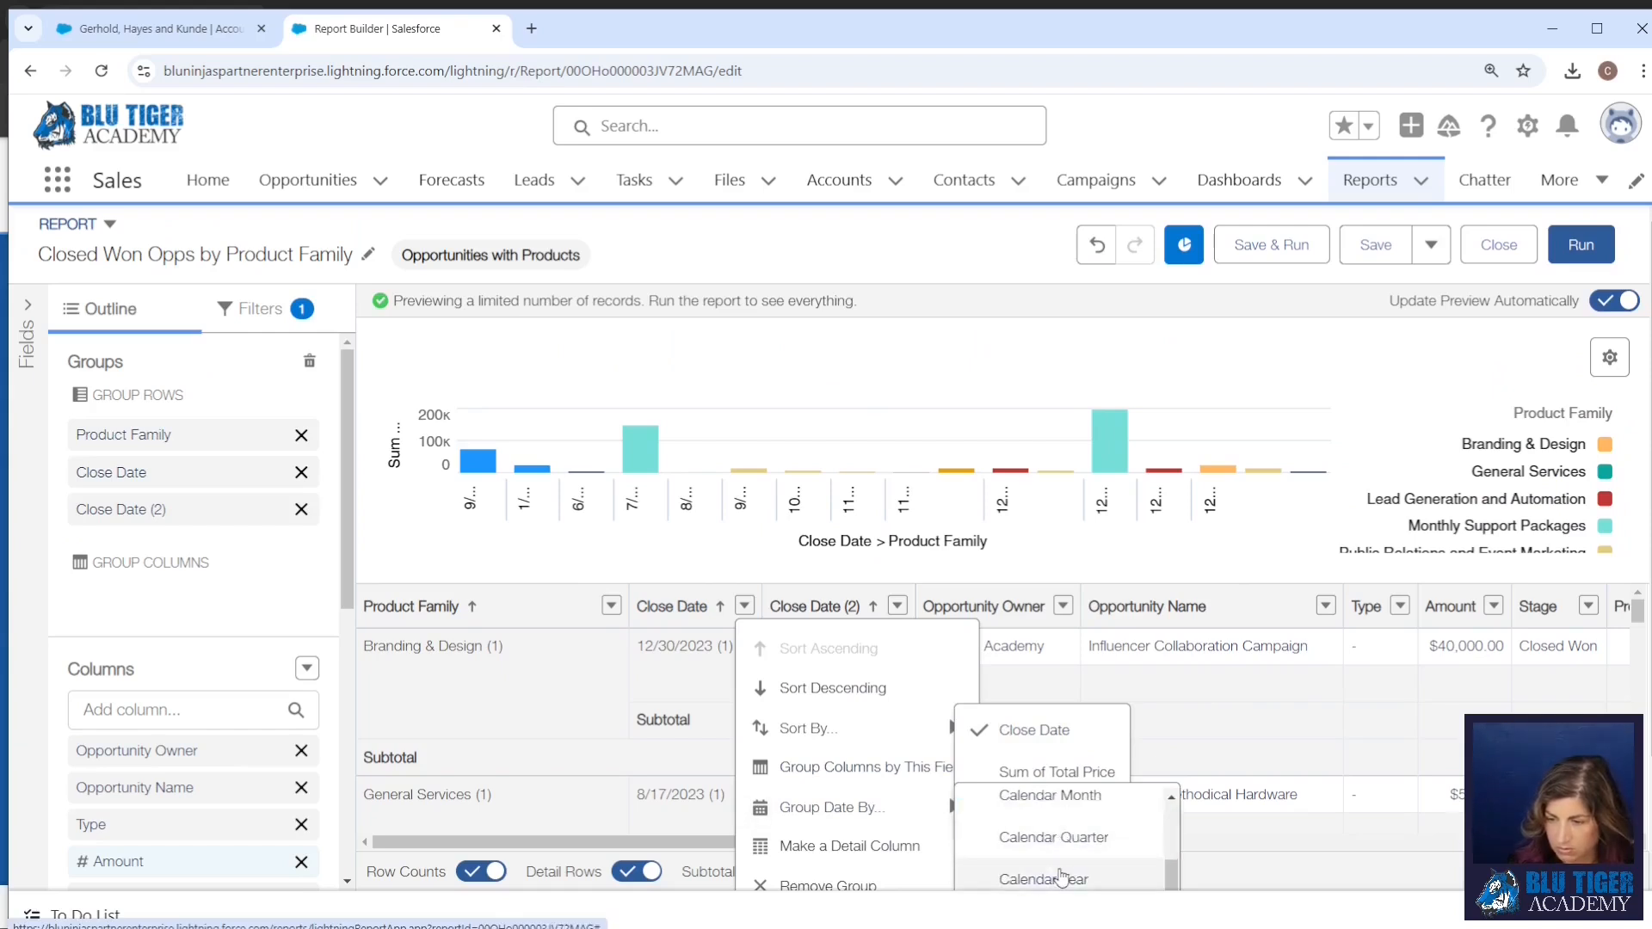
pyautogui.click(1058, 877)
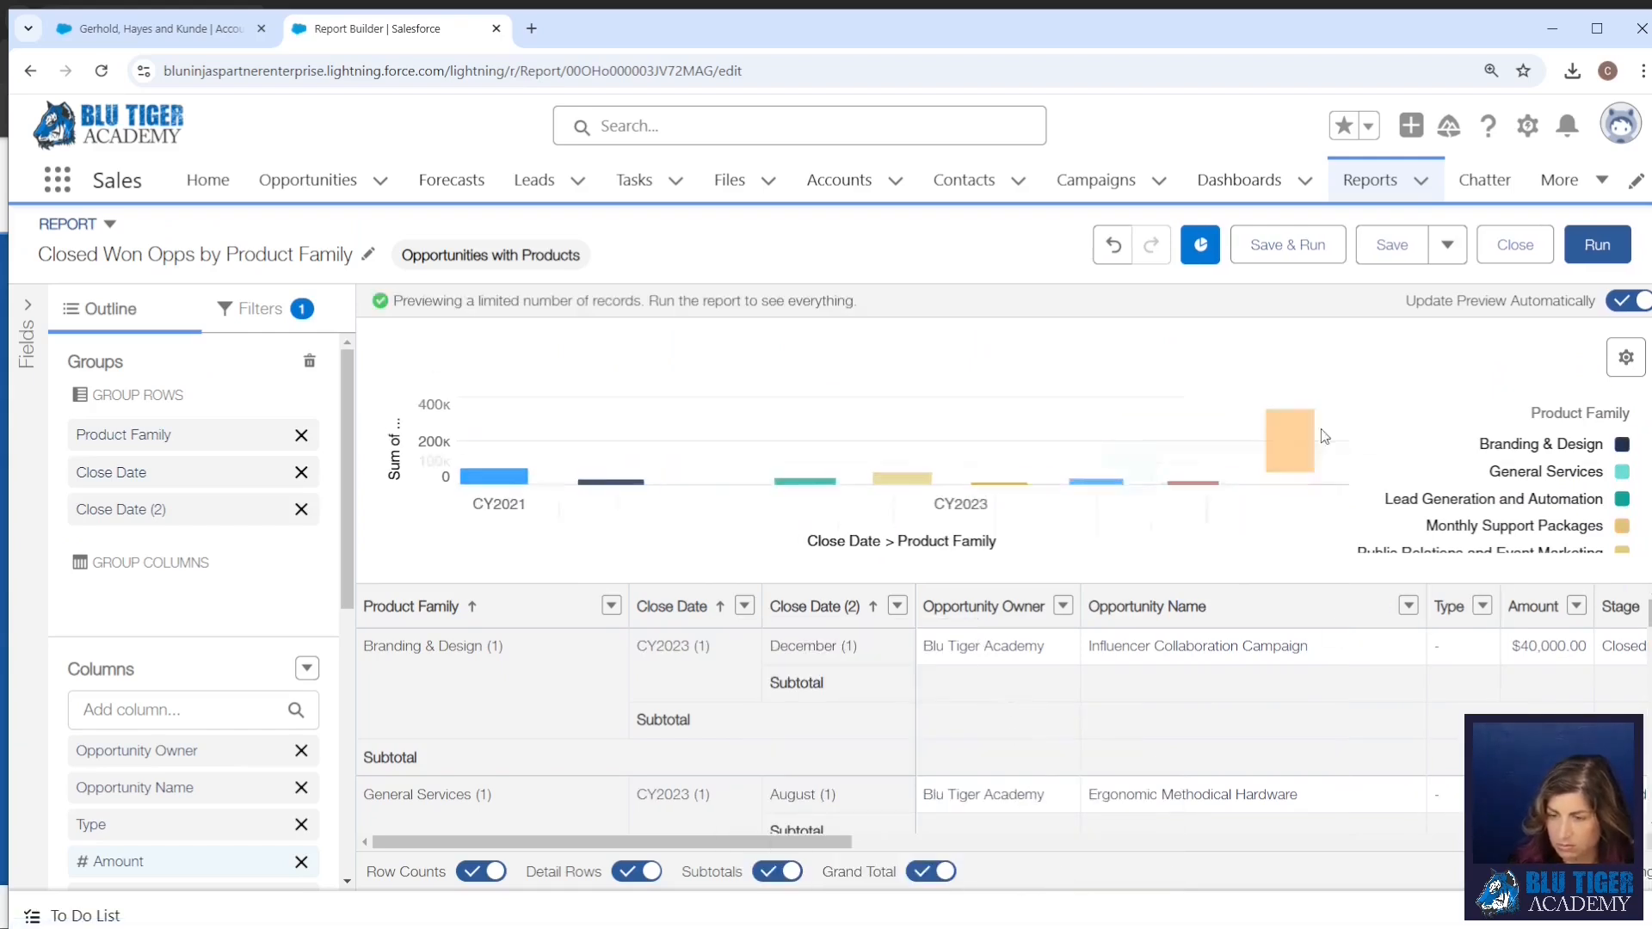
# Set the chart's X-Axis to Product Family with Close Date as its additional group, and save and run the report
pyautogui.click(1624, 360)
pyautogui.click(1349, 666)
pyautogui.click(1351, 694)
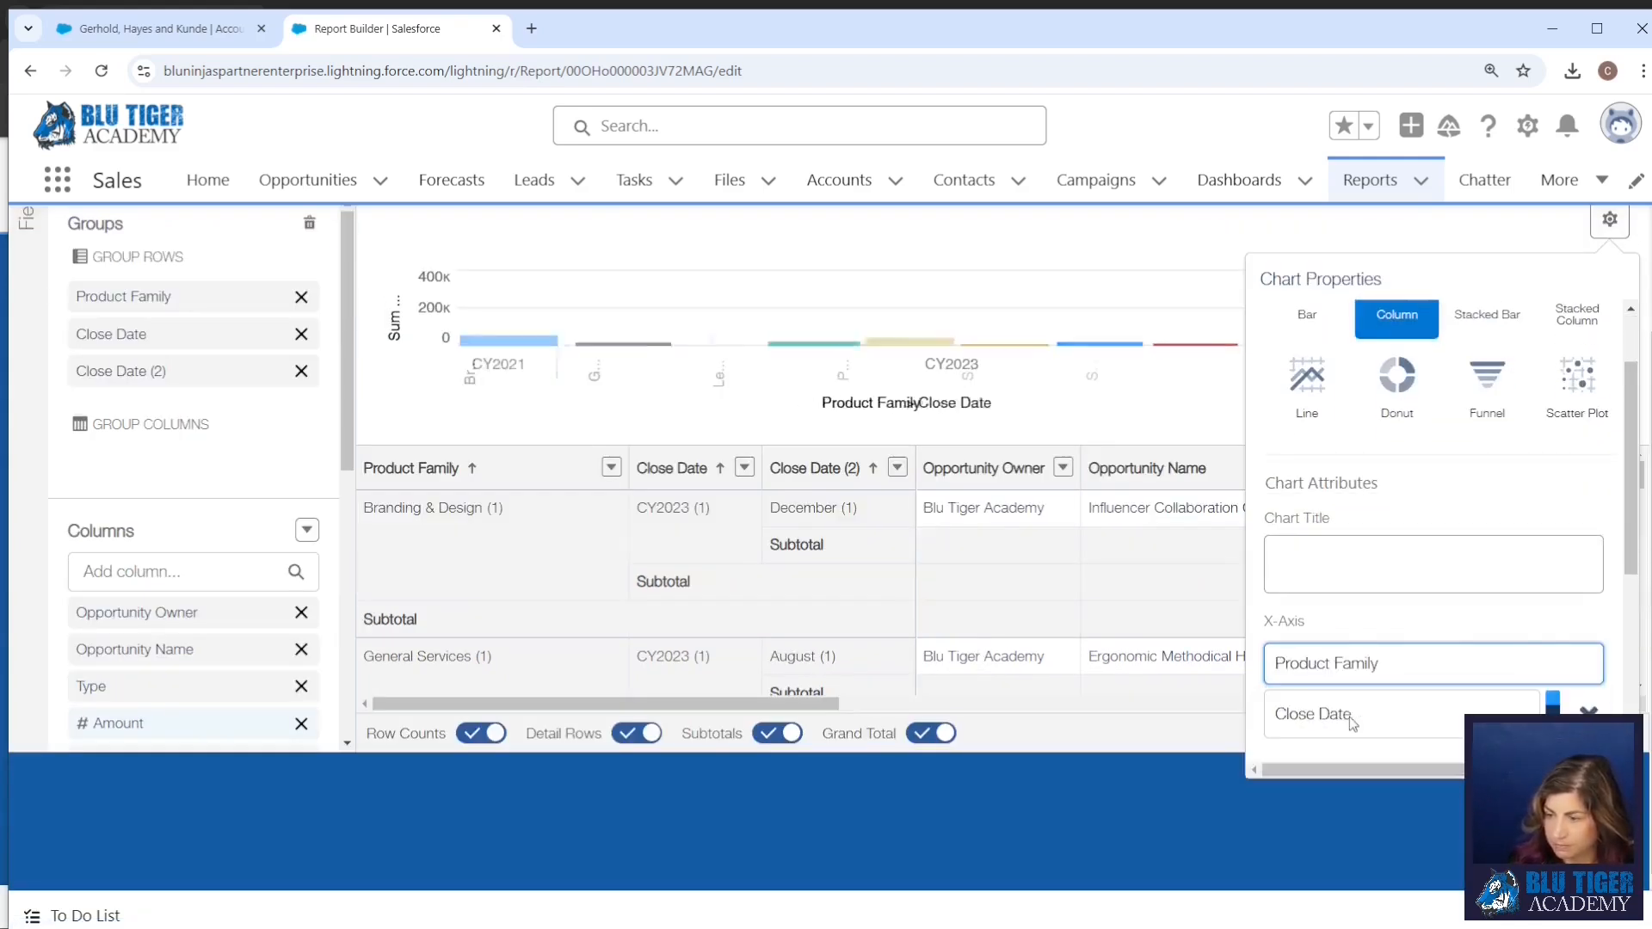
pyautogui.scroll(2, 1343, 516)
pyautogui.click(1272, 245)
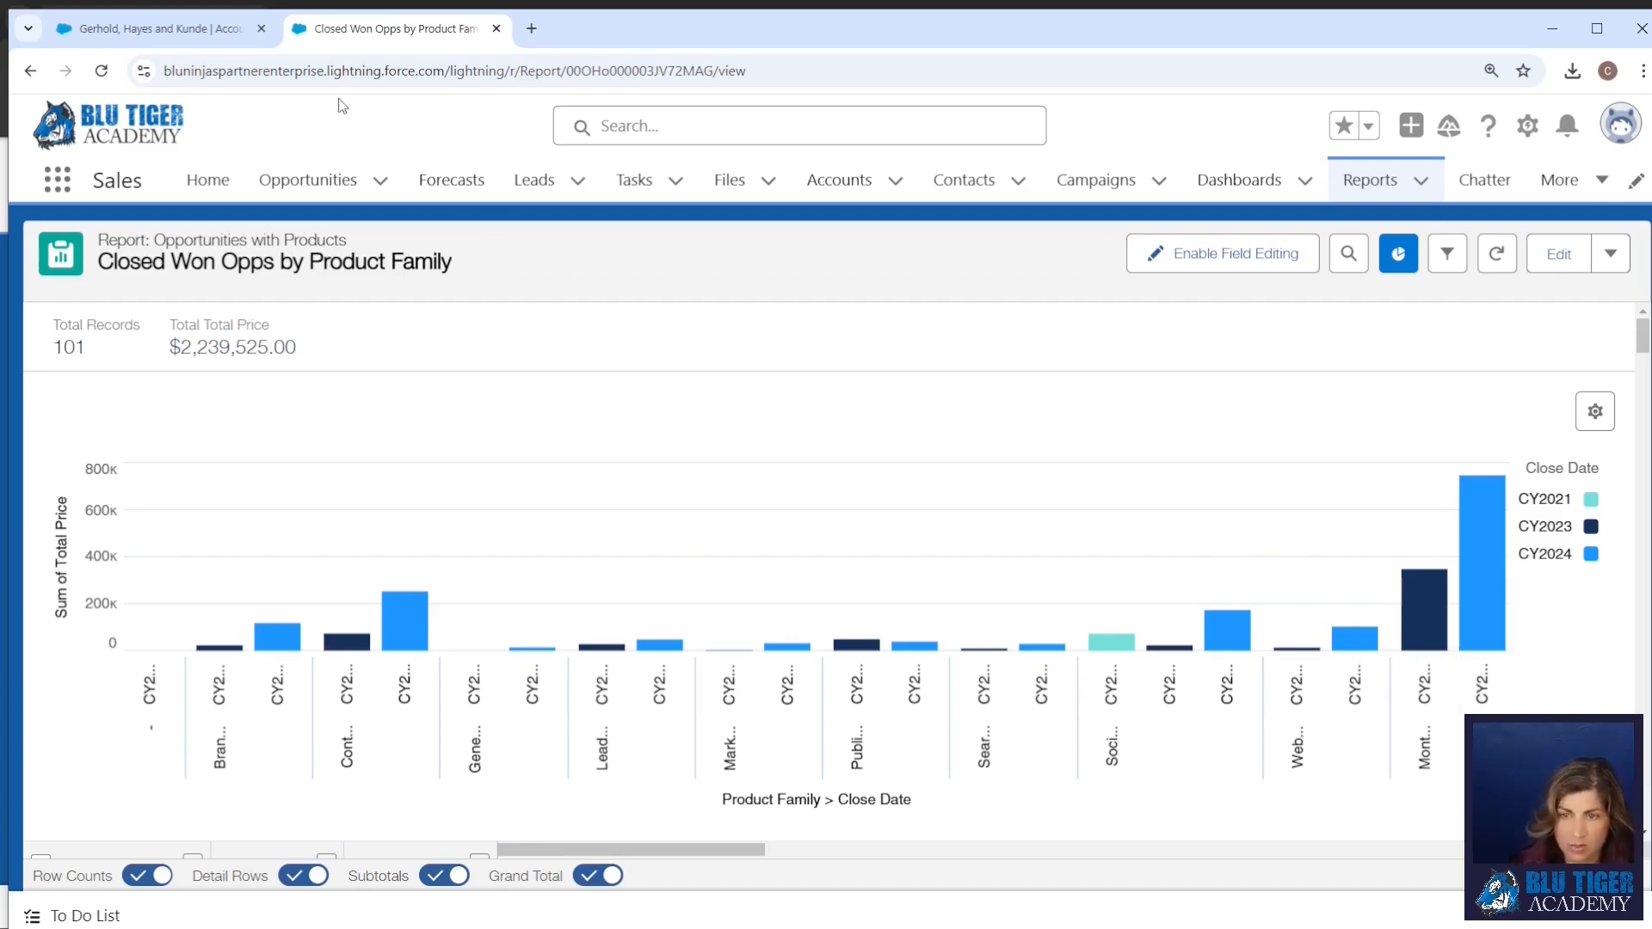
# Return to the account record and open the Account object's Lightning Record Pages in Setup
pyautogui.click(250, 30)
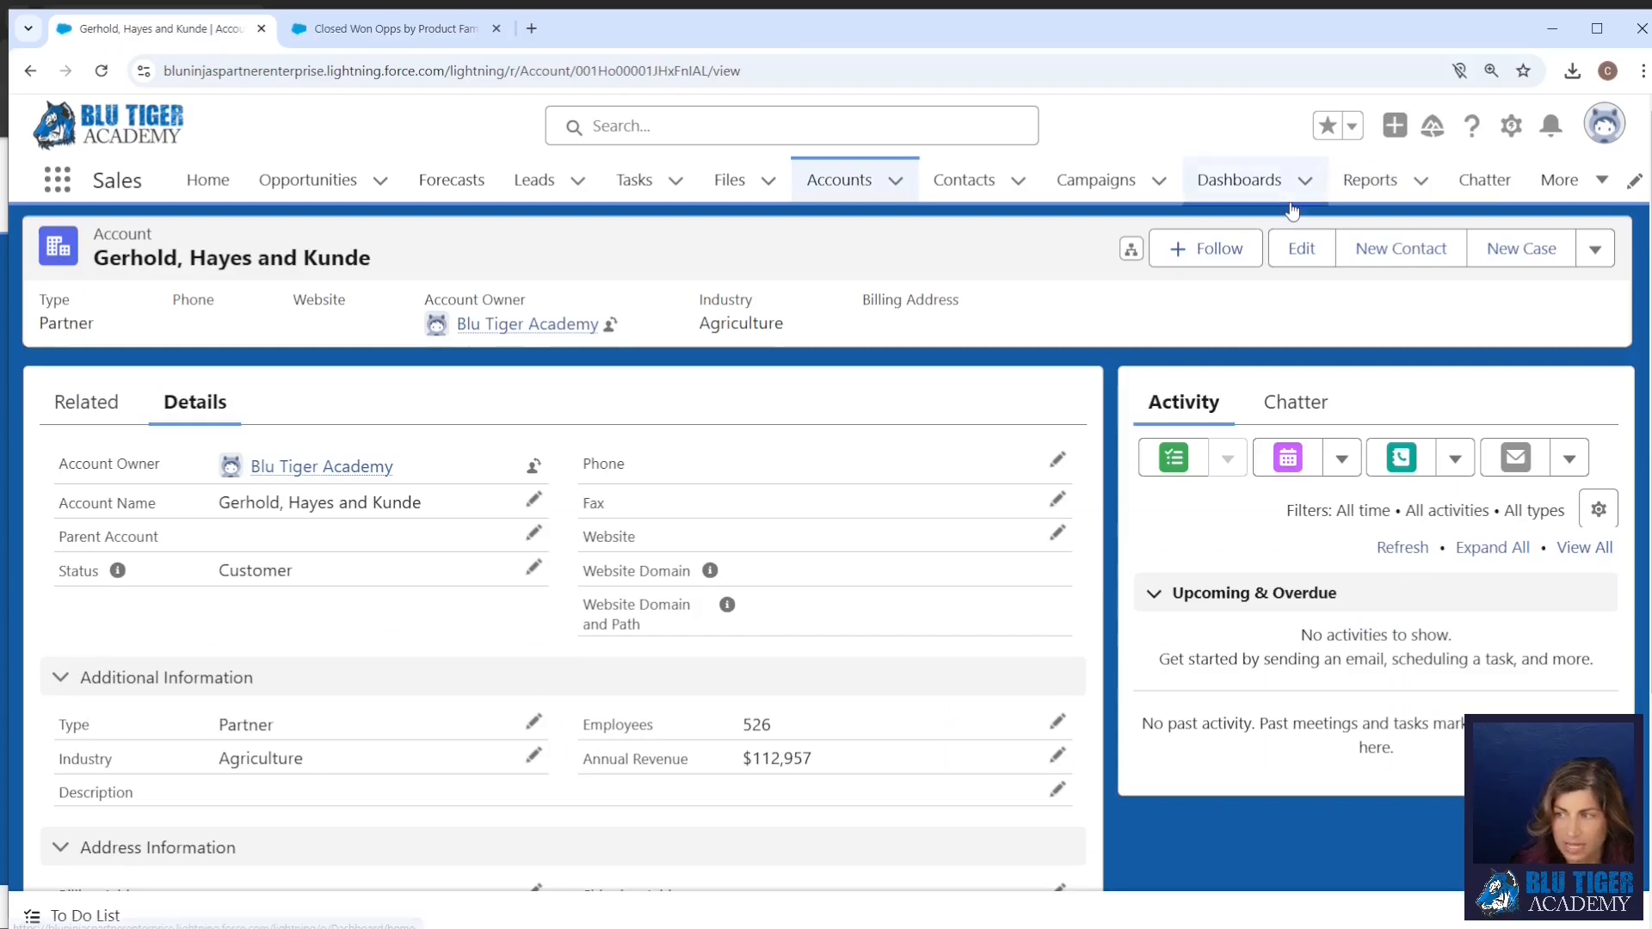
pyautogui.click(1513, 127)
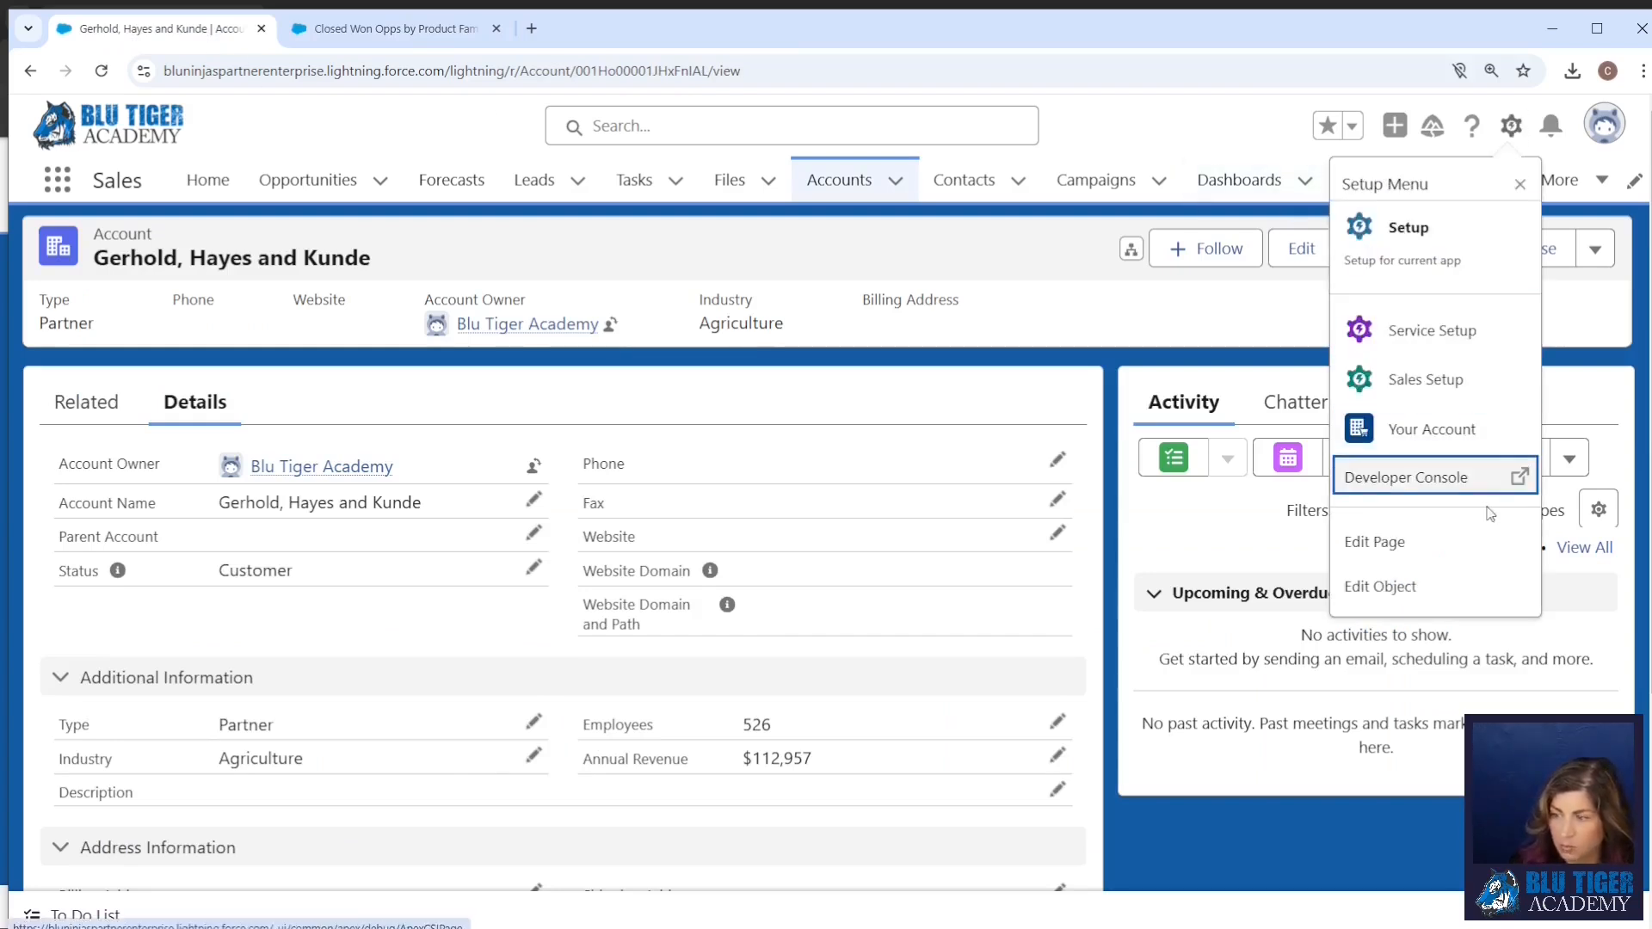
pyautogui.click(1457, 584)
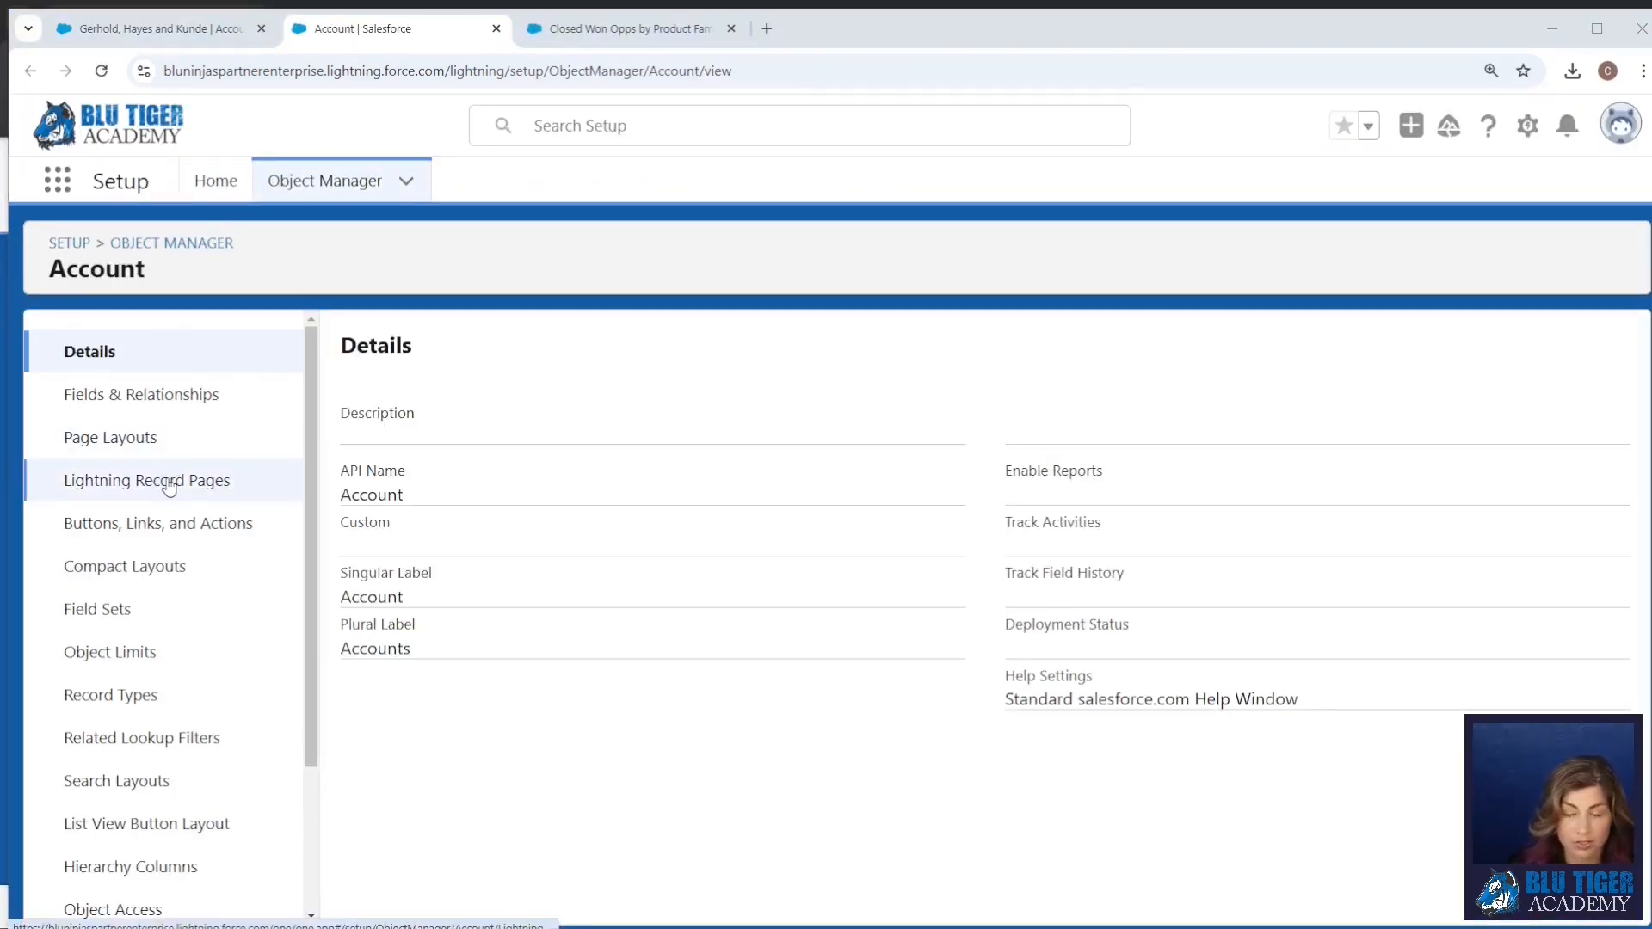
pyautogui.click(170, 488)
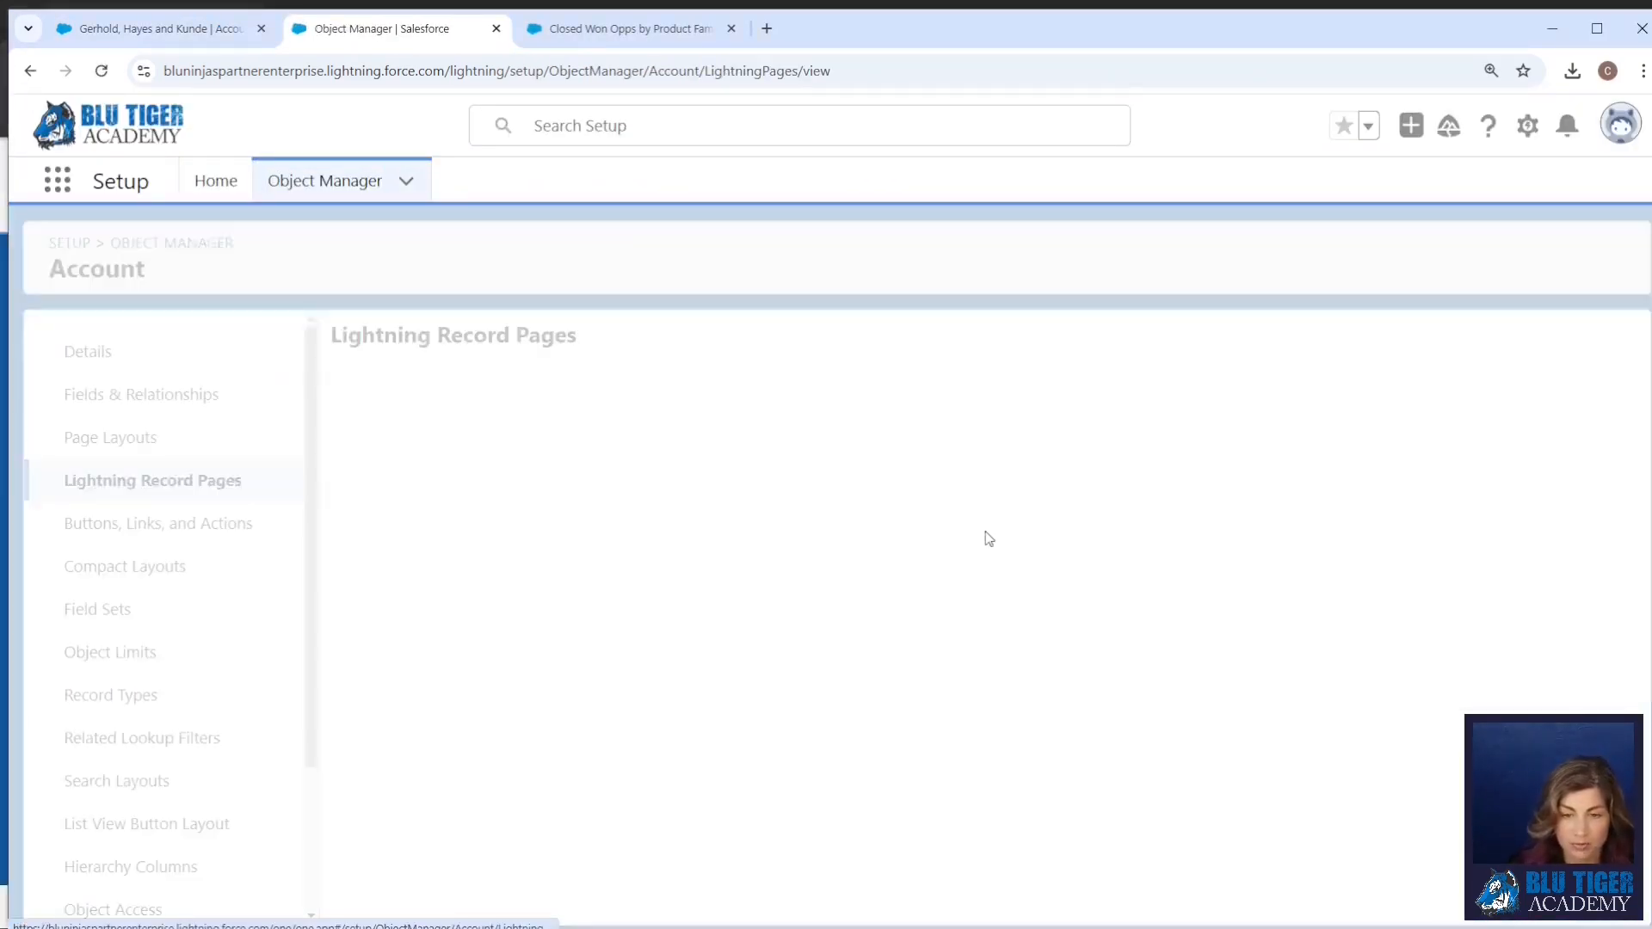
# Create a Lightning record page labeled Account Record Page for the Account object, using the Header and Right Sidebar template
pyautogui.click(1381, 346)
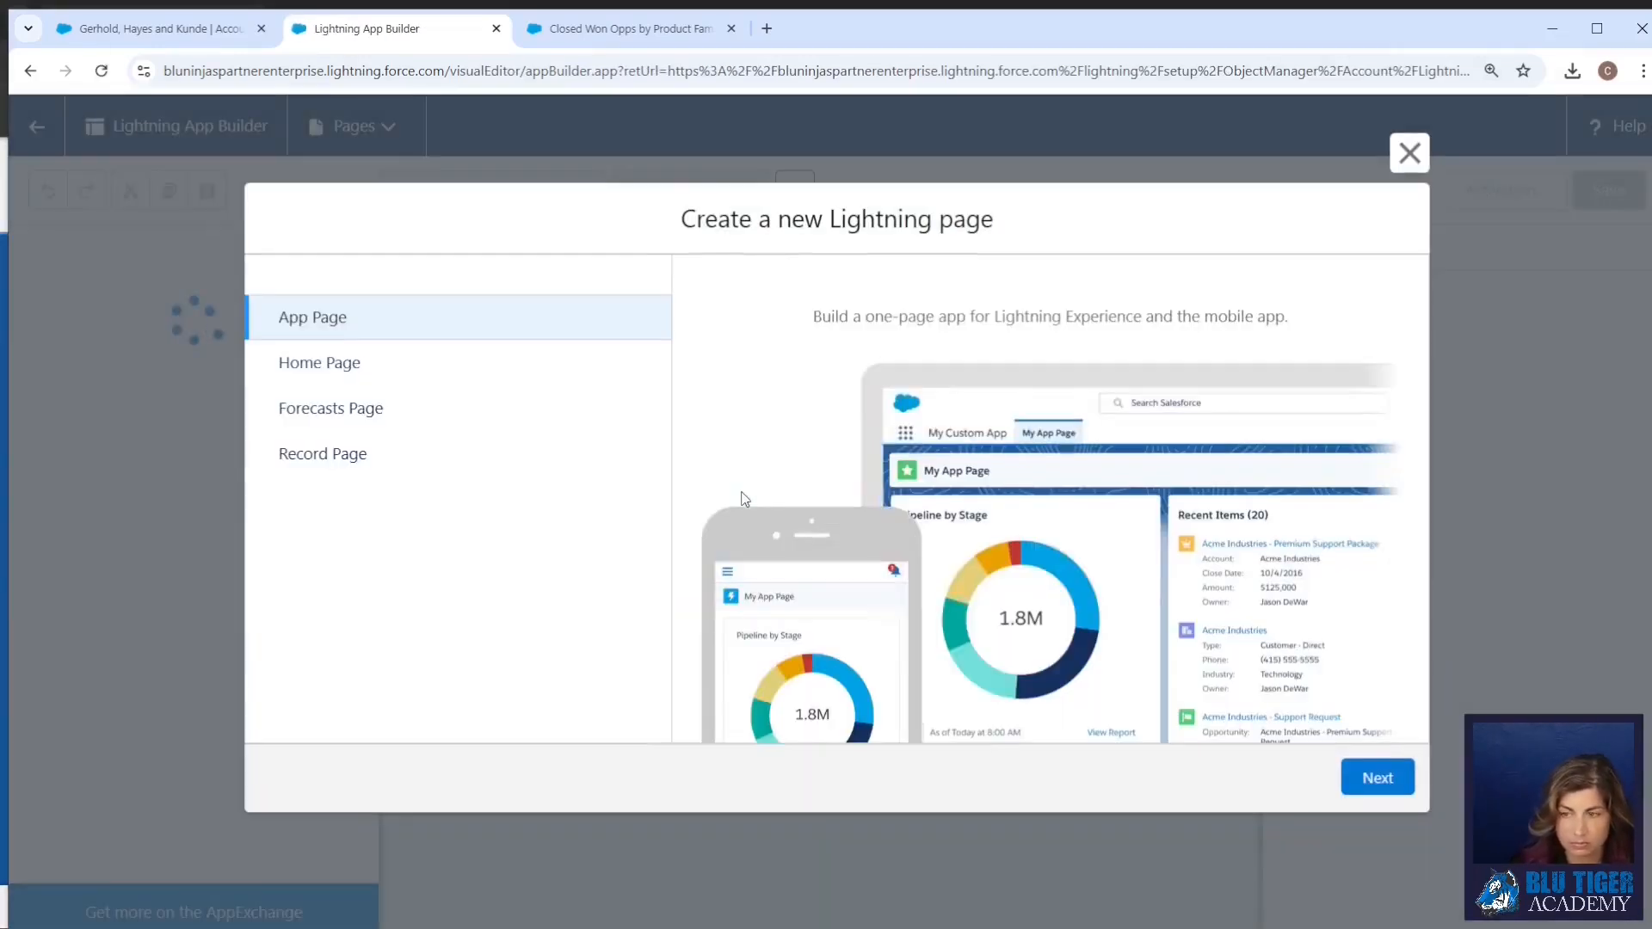
pyautogui.click(326, 455)
pyautogui.click(1377, 778)
pyautogui.write('Ac')
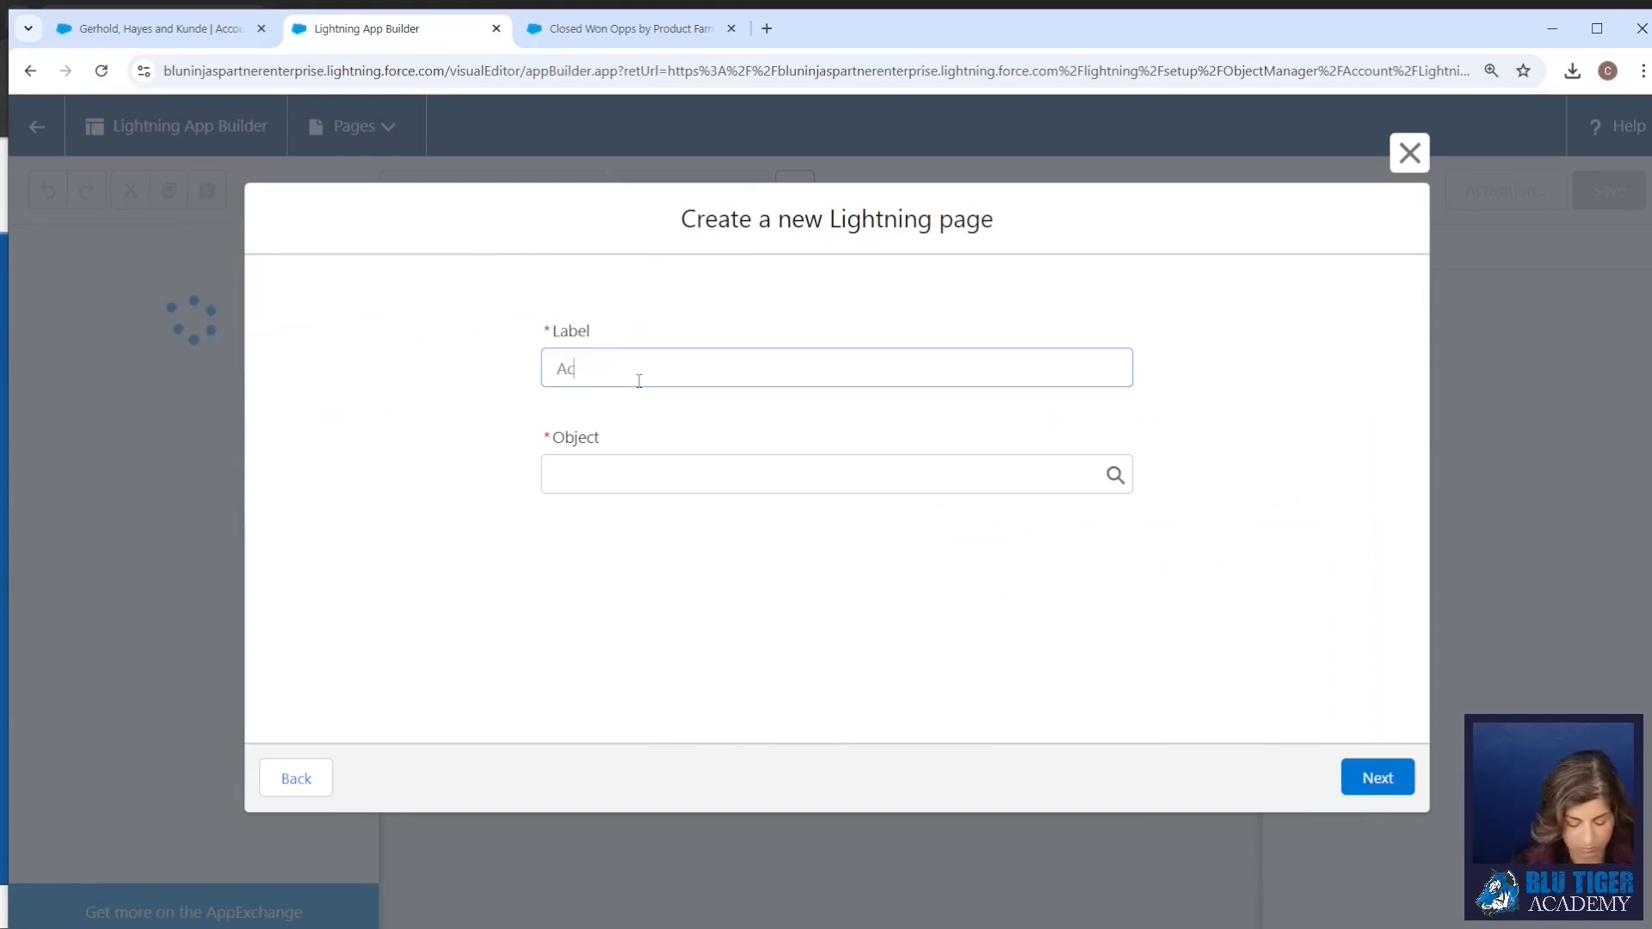
pyautogui.write('count Record Page')
pyautogui.press('Tab')
pyautogui.write('Account')
pyautogui.click(628, 528)
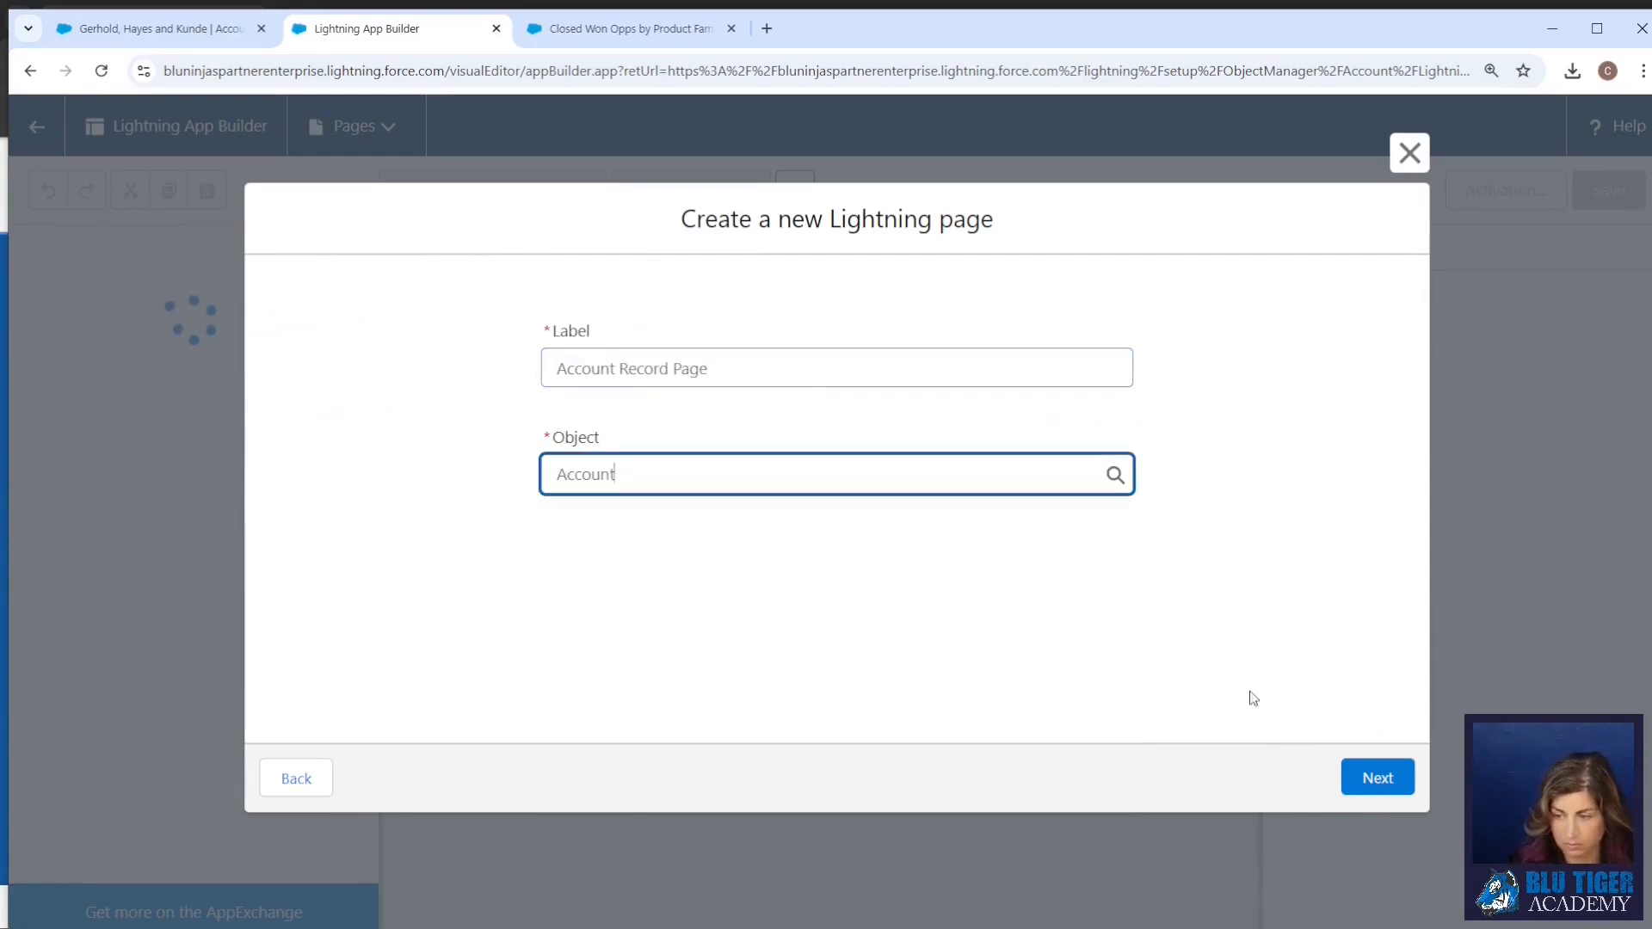
pyautogui.click(1377, 778)
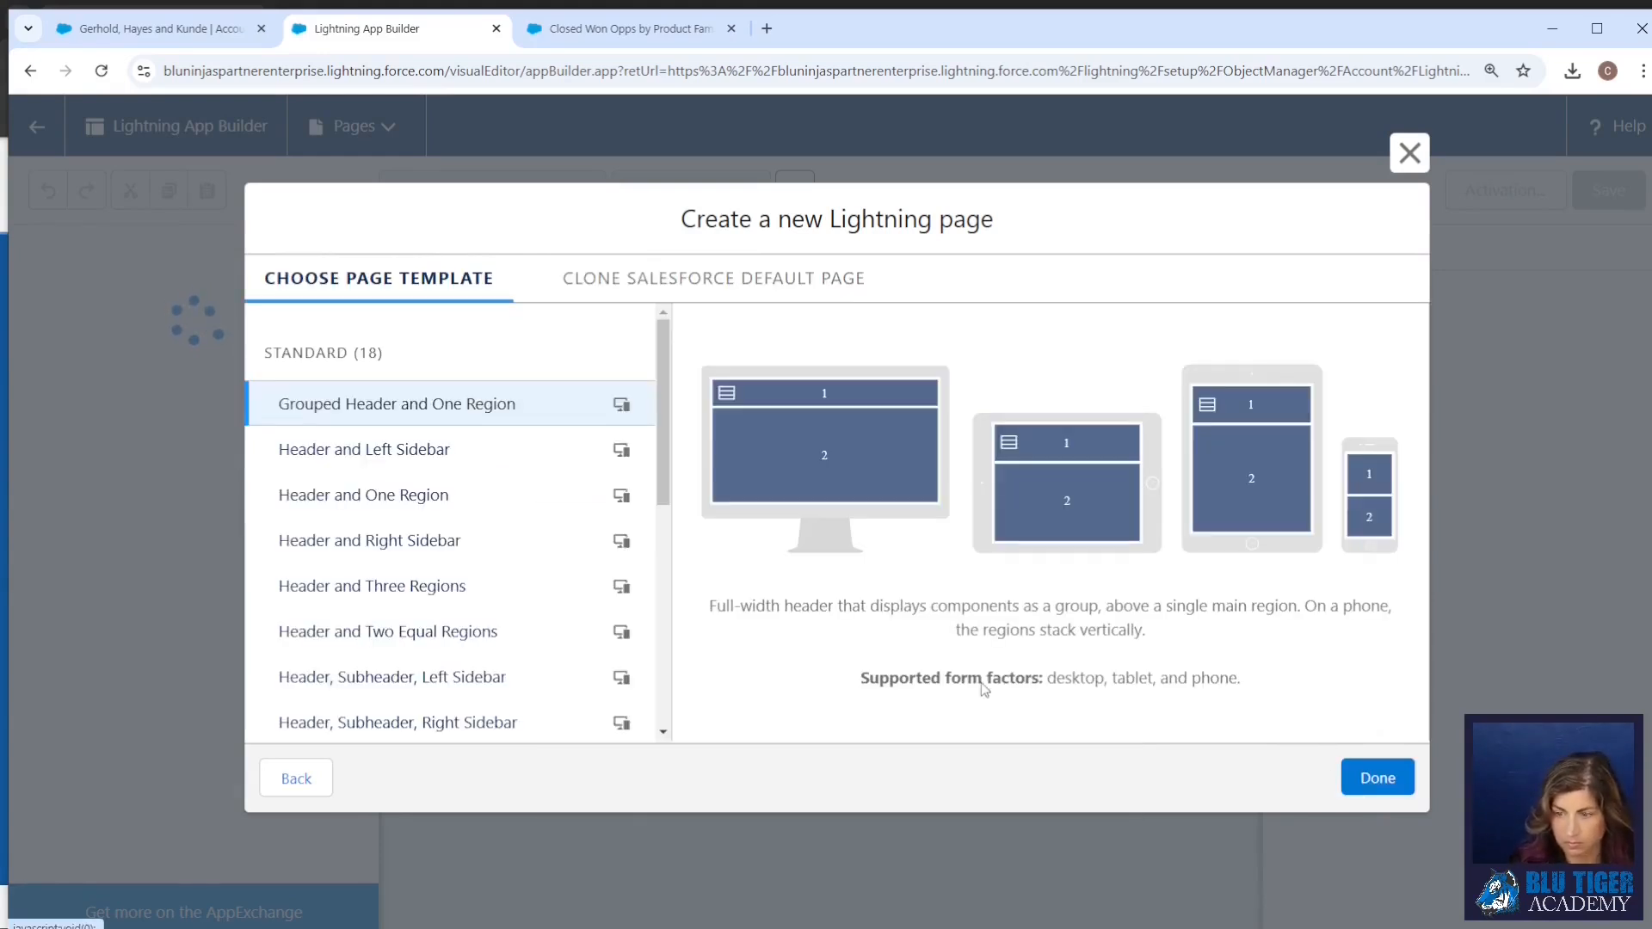
pyautogui.click(447, 539)
pyautogui.click(1377, 778)
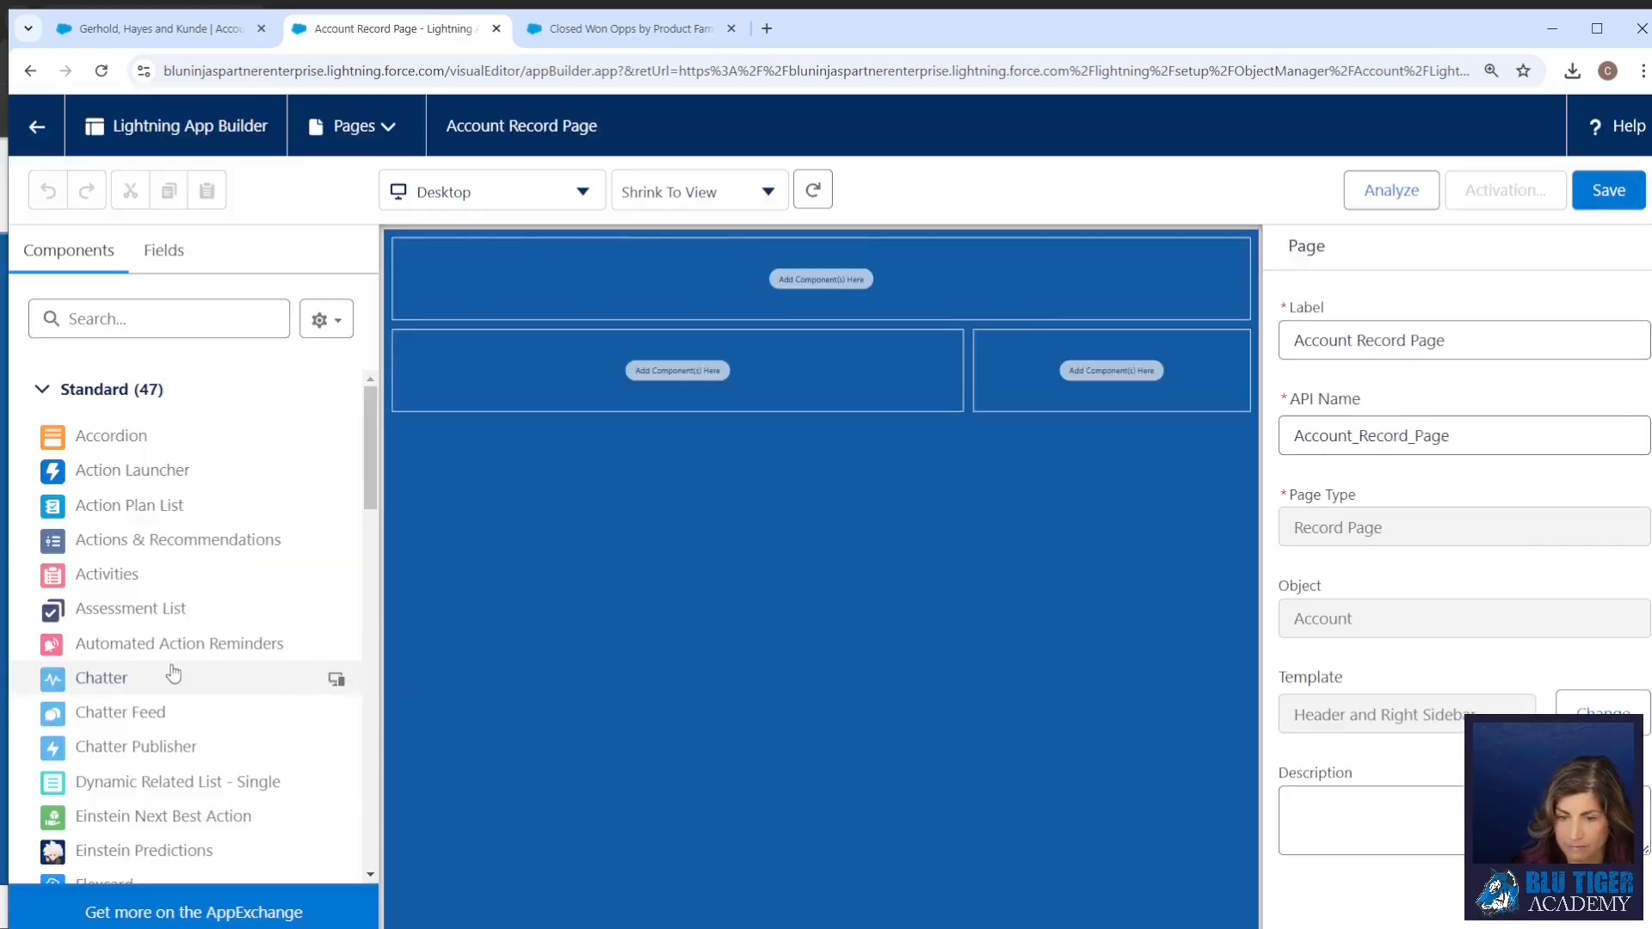
# Place a Highlights Panel component in the page's header region
pyautogui.scroll(-3, 173, 674)
pyautogui.moveTo(170, 690); pyautogui.dragTo(528, 314)
# Add a Tabs component to the main region beneath the header and order its Details tab before Related
pyautogui.scroll(-10, 244, 609)
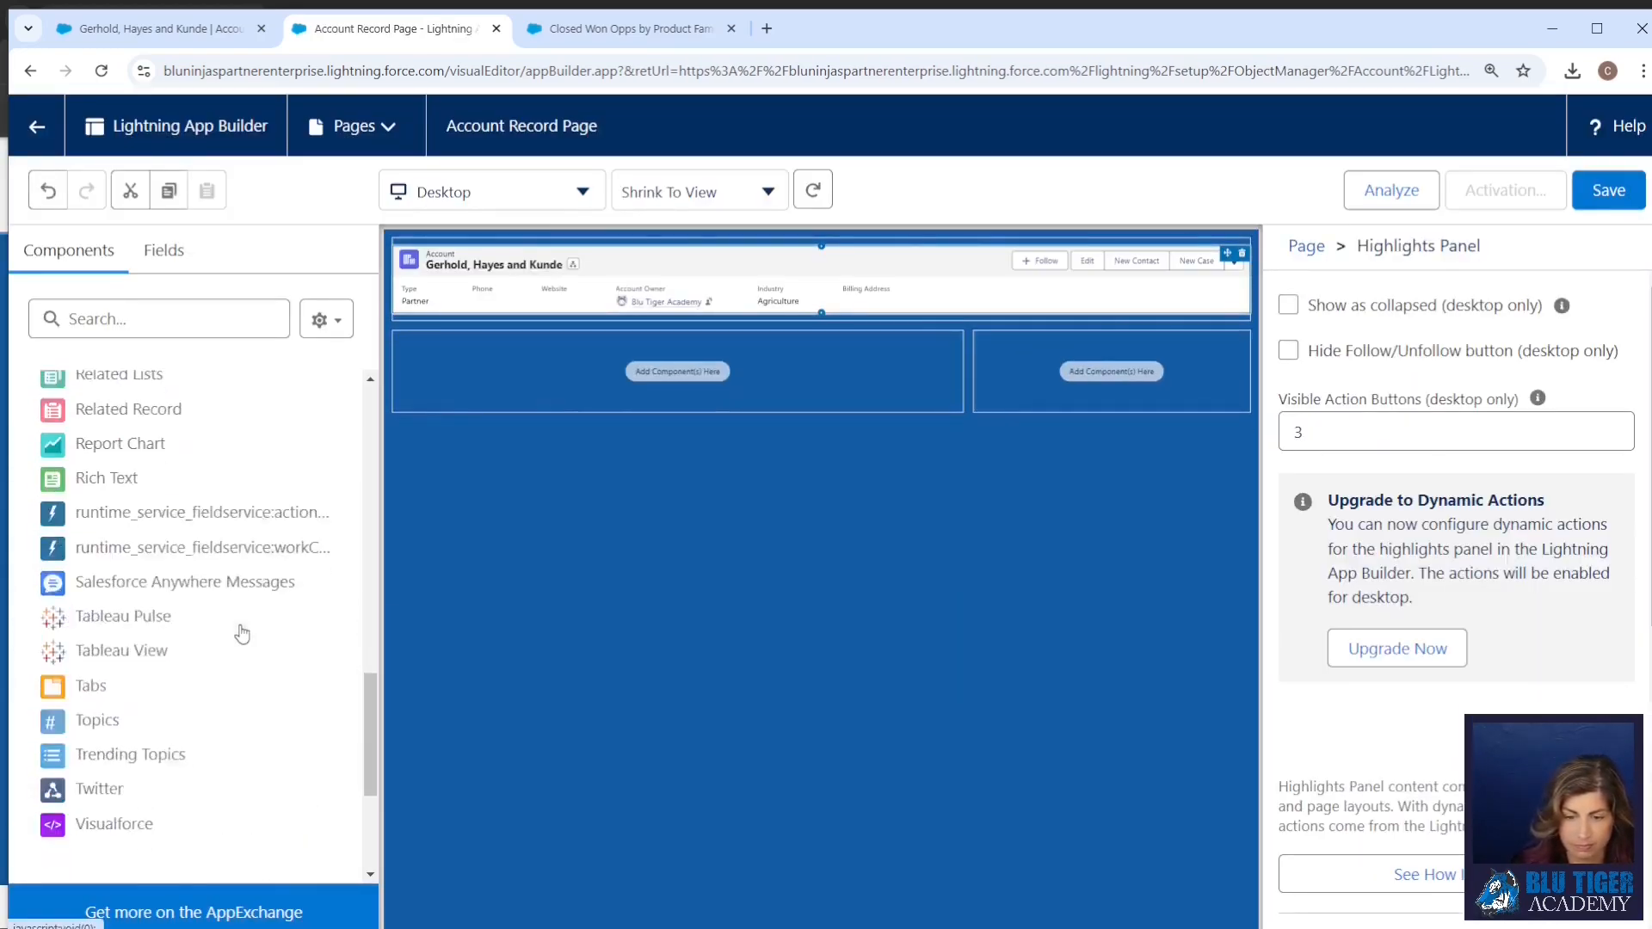
pyautogui.scroll(-4, 242, 634)
pyautogui.moveTo(97, 409); pyautogui.dragTo(555, 383)
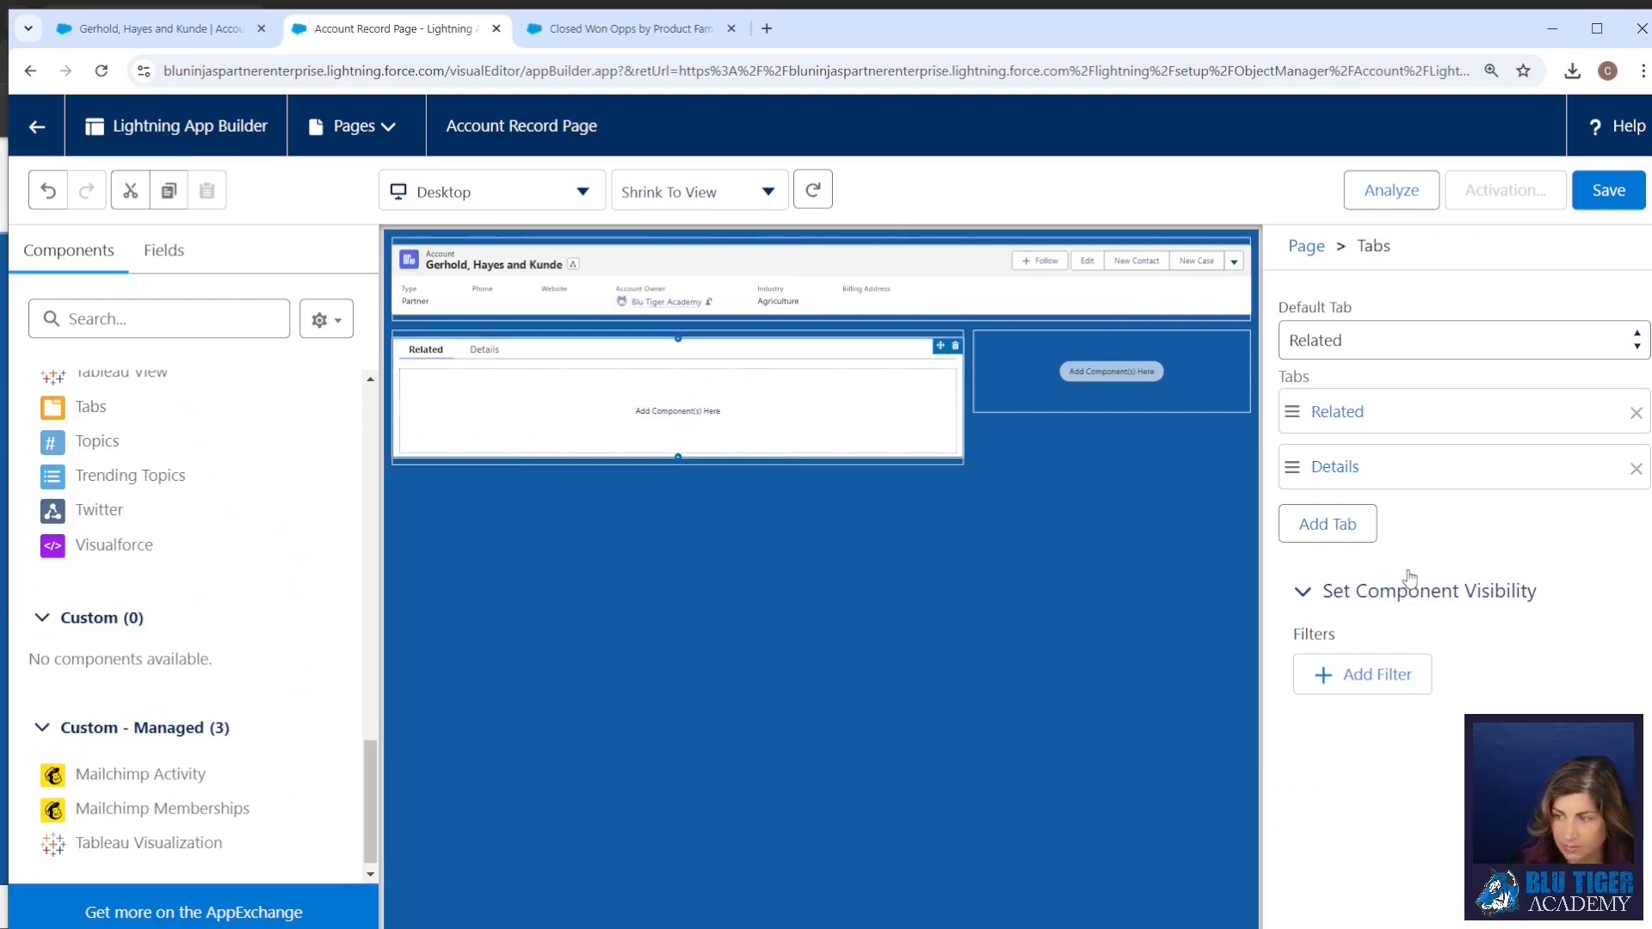
pyautogui.moveTo(1341, 469); pyautogui.dragTo(1358, 418)
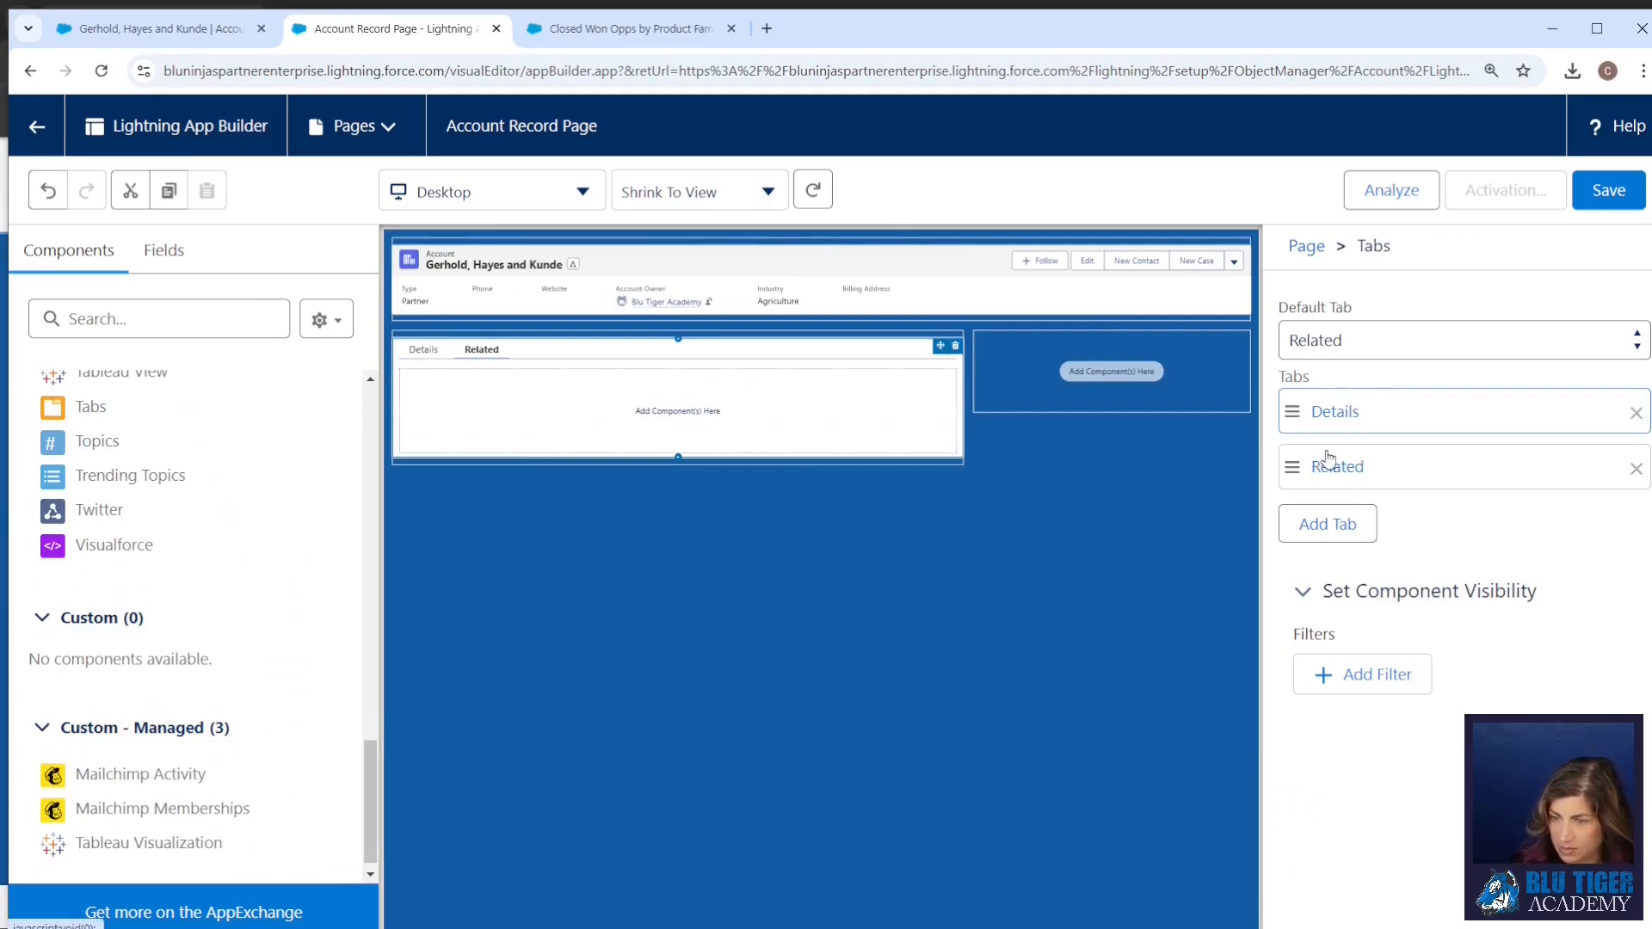
# Try to place a Record Detail component in the Related tab of the Tabs component, and remove it
pyautogui.scroll(7, 229, 533)
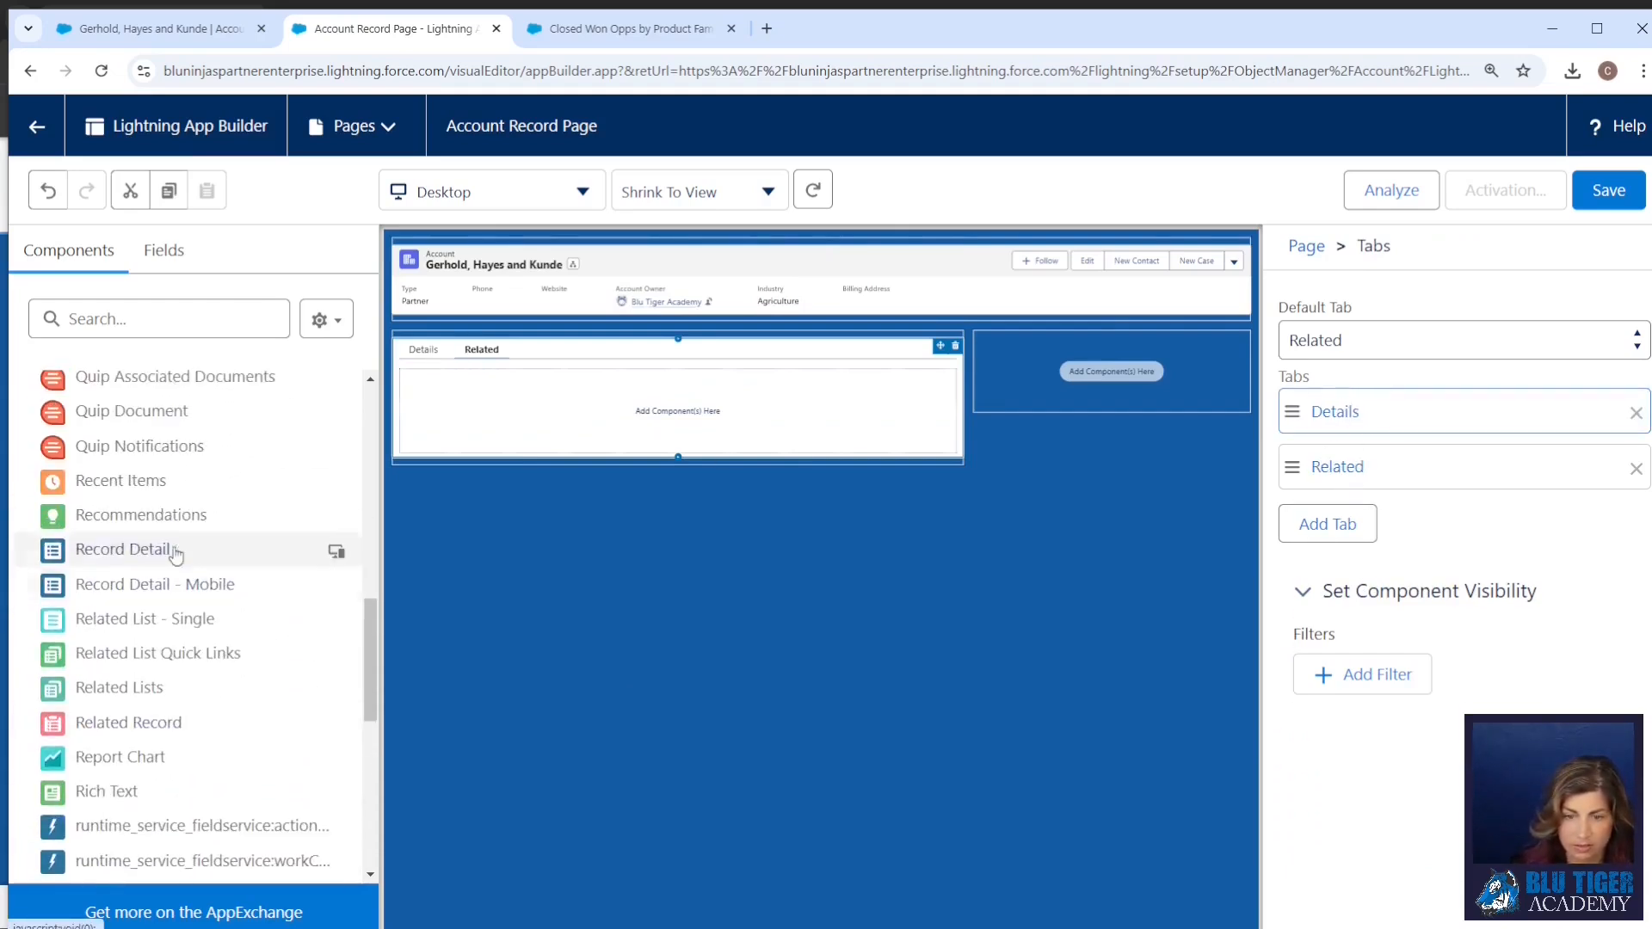
pyautogui.moveTo(159, 555); pyautogui.dragTo(527, 387)
pyautogui.click(947, 385)
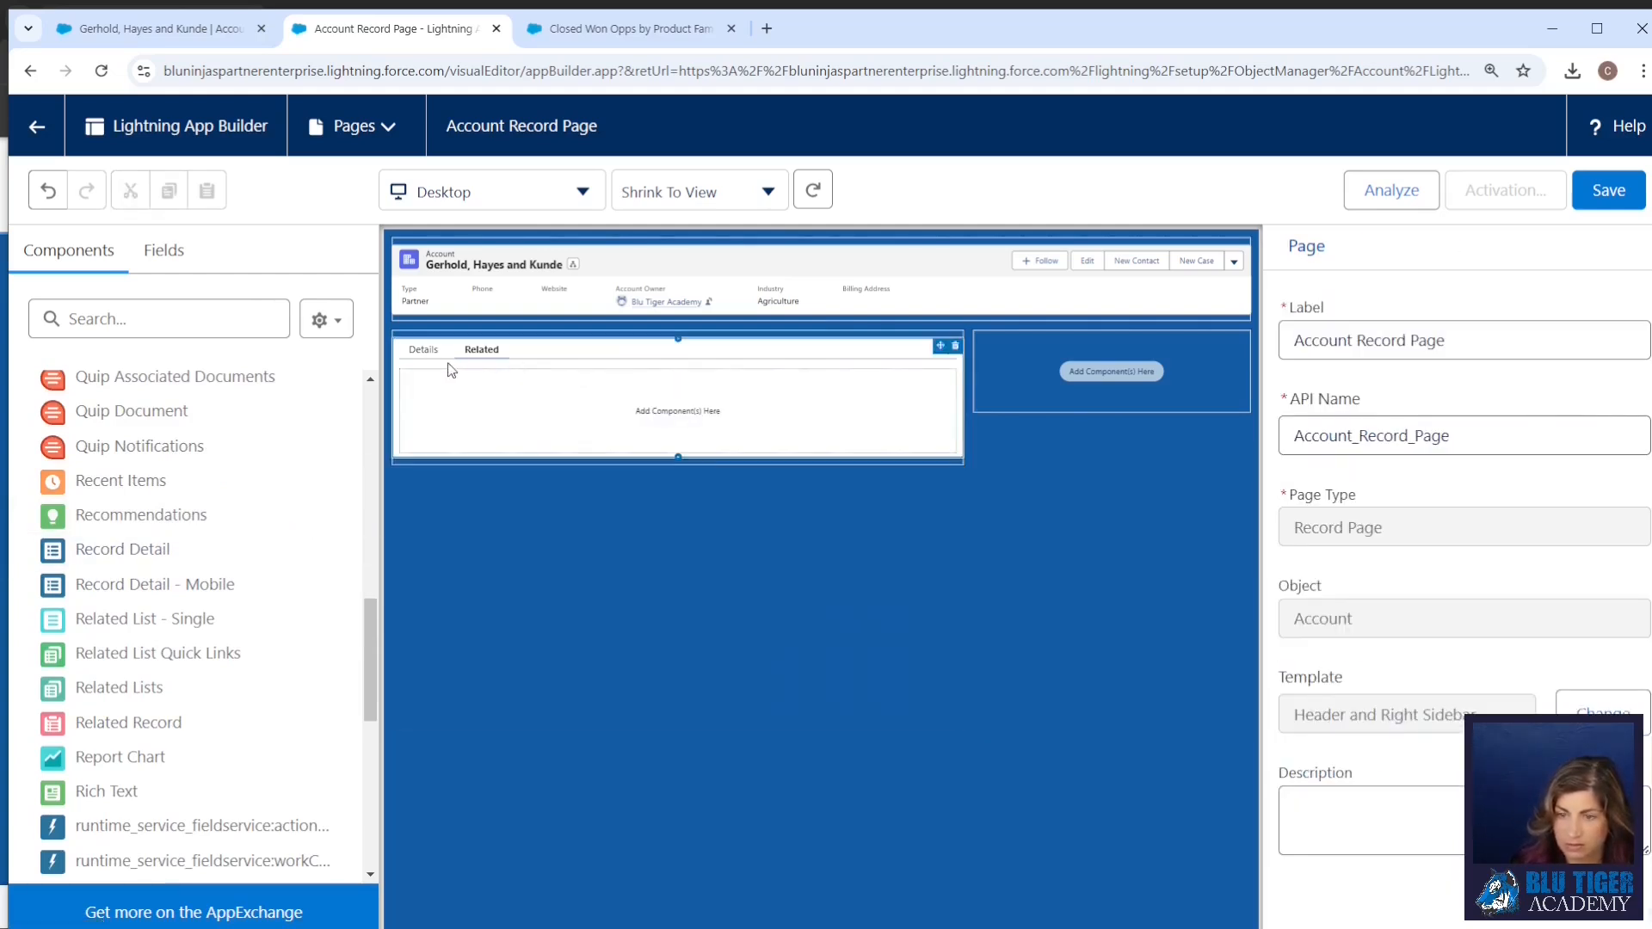
# Place a Record Detail component in the Details tab and a Related Lists component in the Related tab
pyautogui.click(424, 351)
pyautogui.moveTo(135, 550); pyautogui.dragTo(474, 385)
pyautogui.click(483, 355)
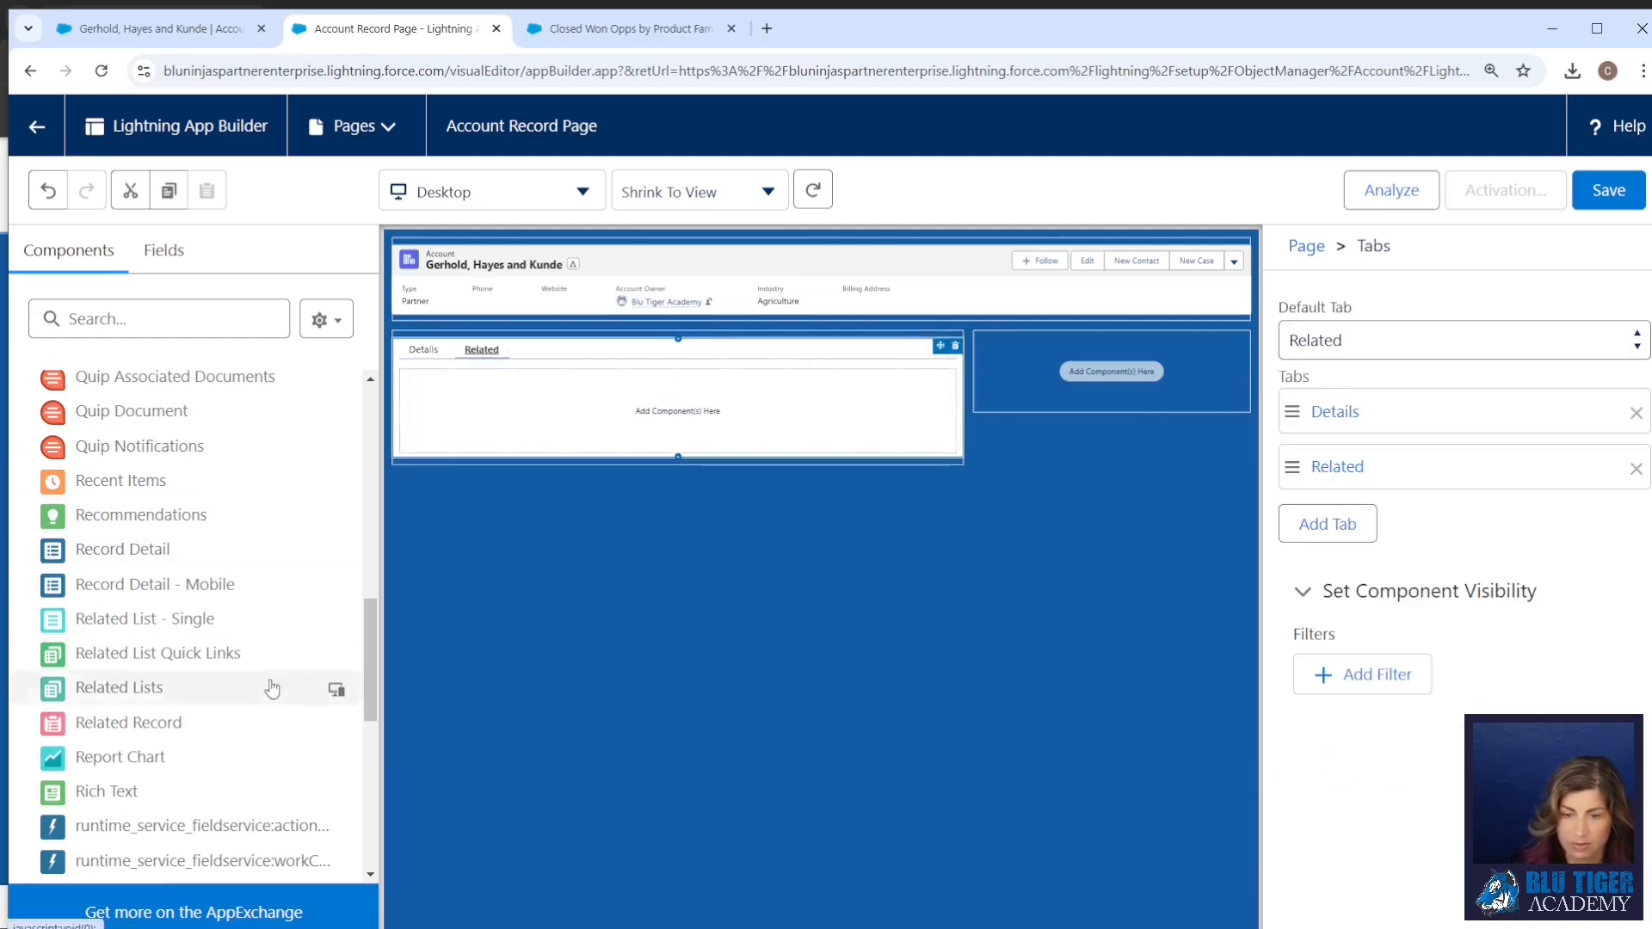
pyautogui.moveTo(269, 689); pyautogui.dragTo(680, 413)
# Add a third tab to the Tabs component with the custom label Reports
pyautogui.click(628, 351)
pyautogui.click(1334, 528)
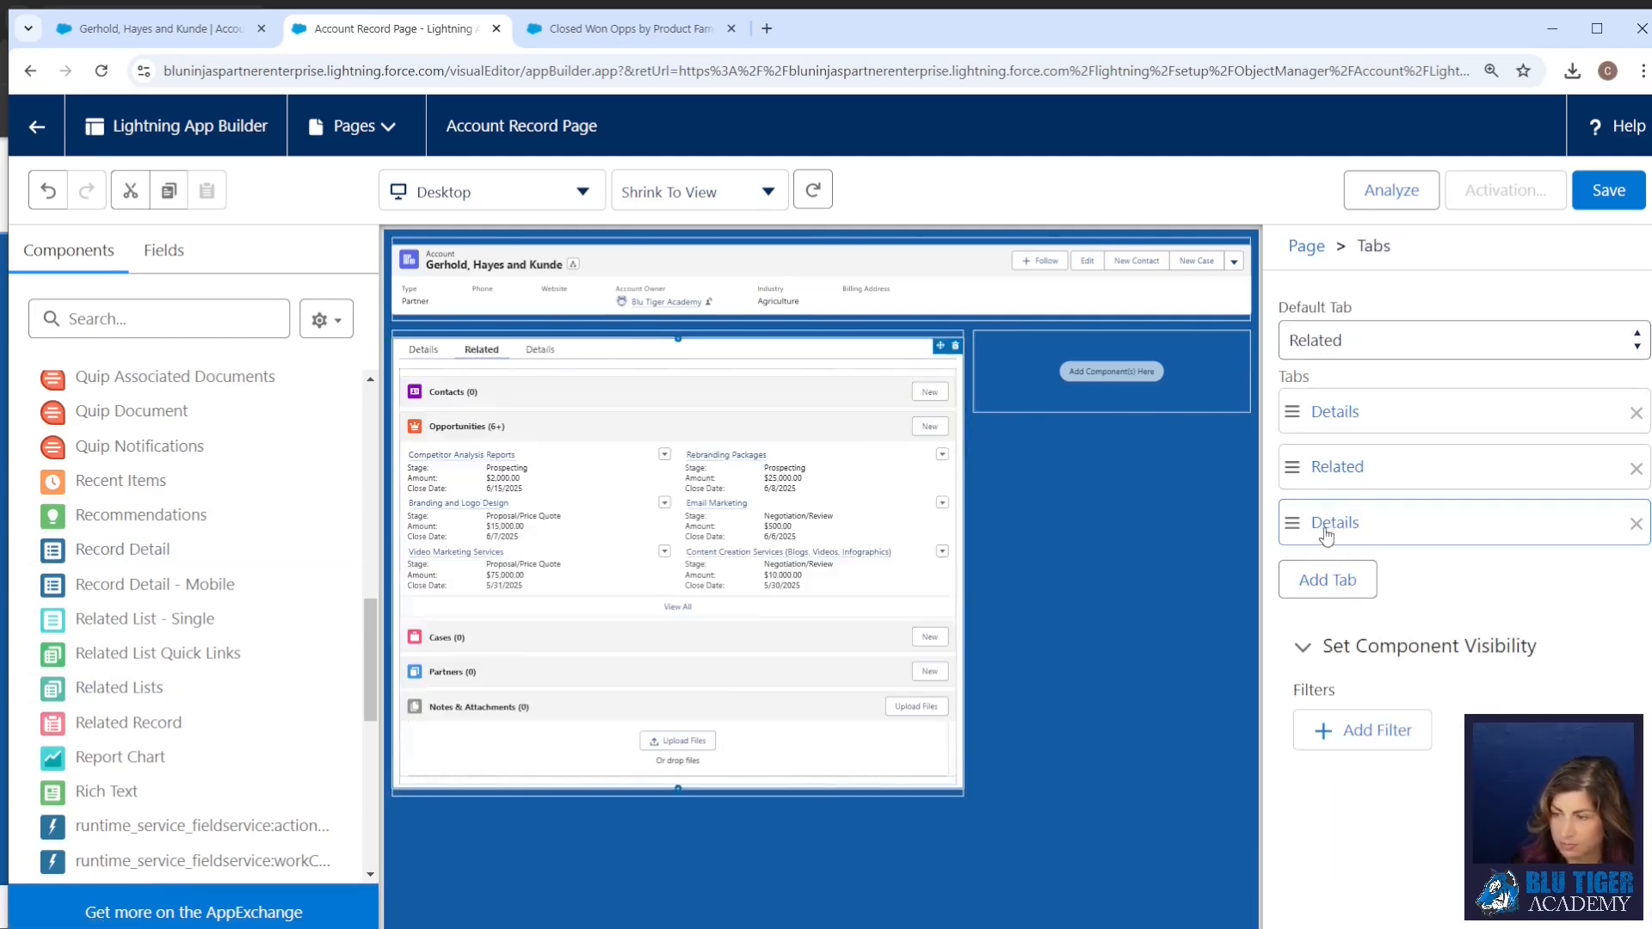
pyautogui.click(1334, 523)
pyautogui.click(1035, 556)
pyautogui.click(1011, 594)
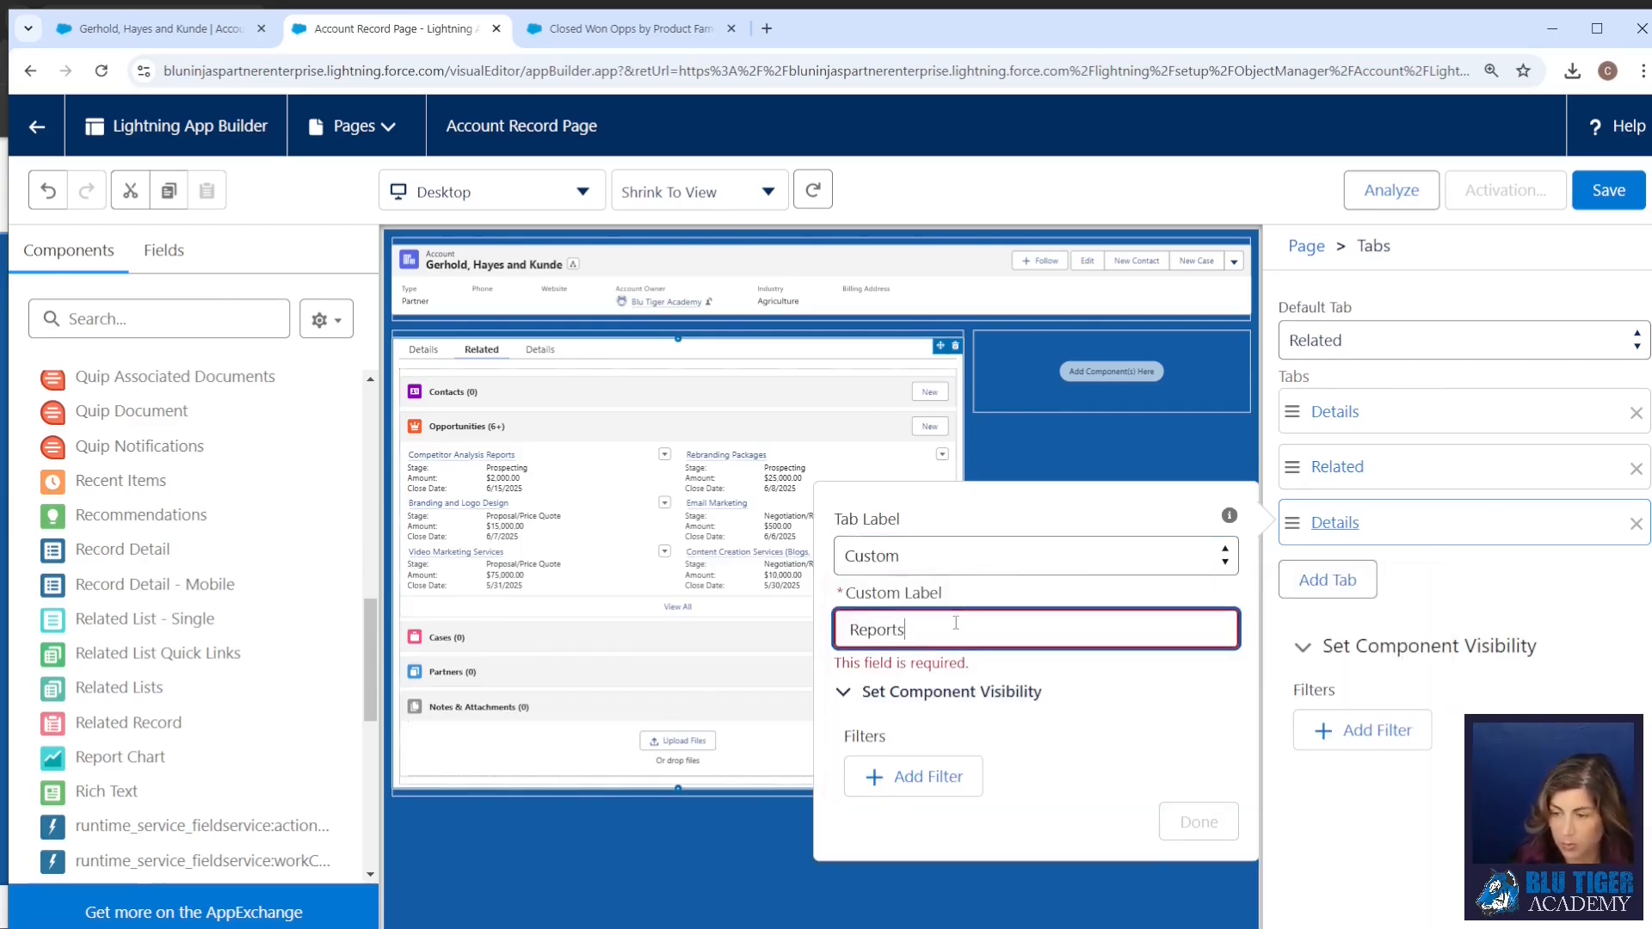
pyautogui.click(1191, 793)
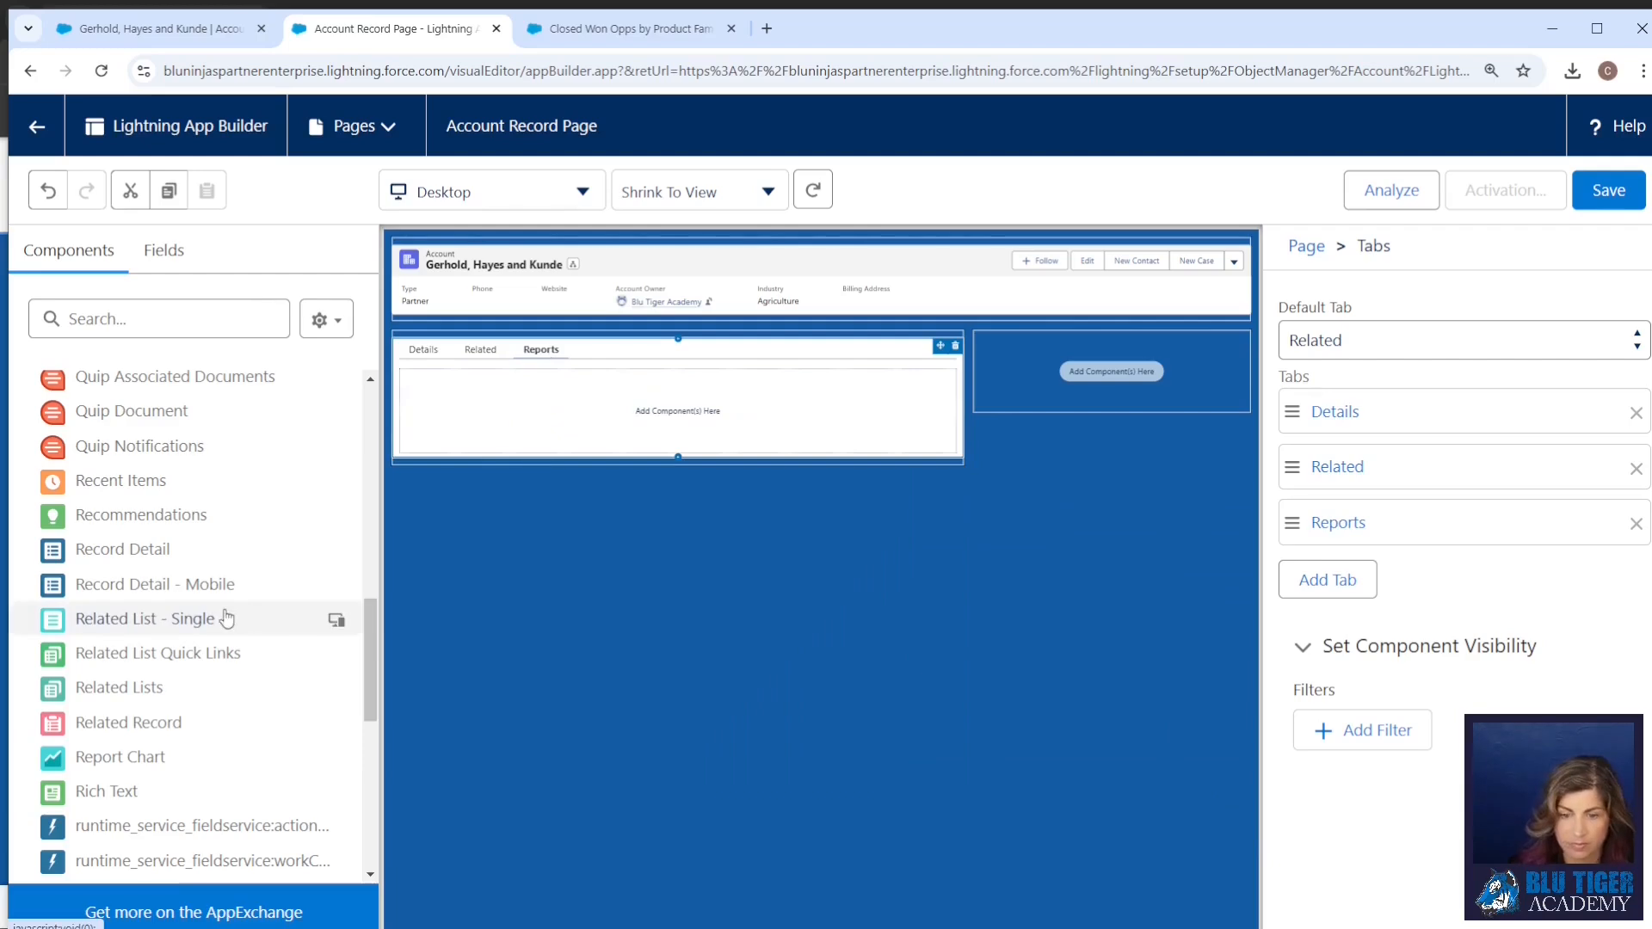
# Place a Report Chart in the Reports tab showing Closed Won Opportunities by Year, filtered by Account ID
pyautogui.moveTo(170, 757); pyautogui.dragTo(516, 426)
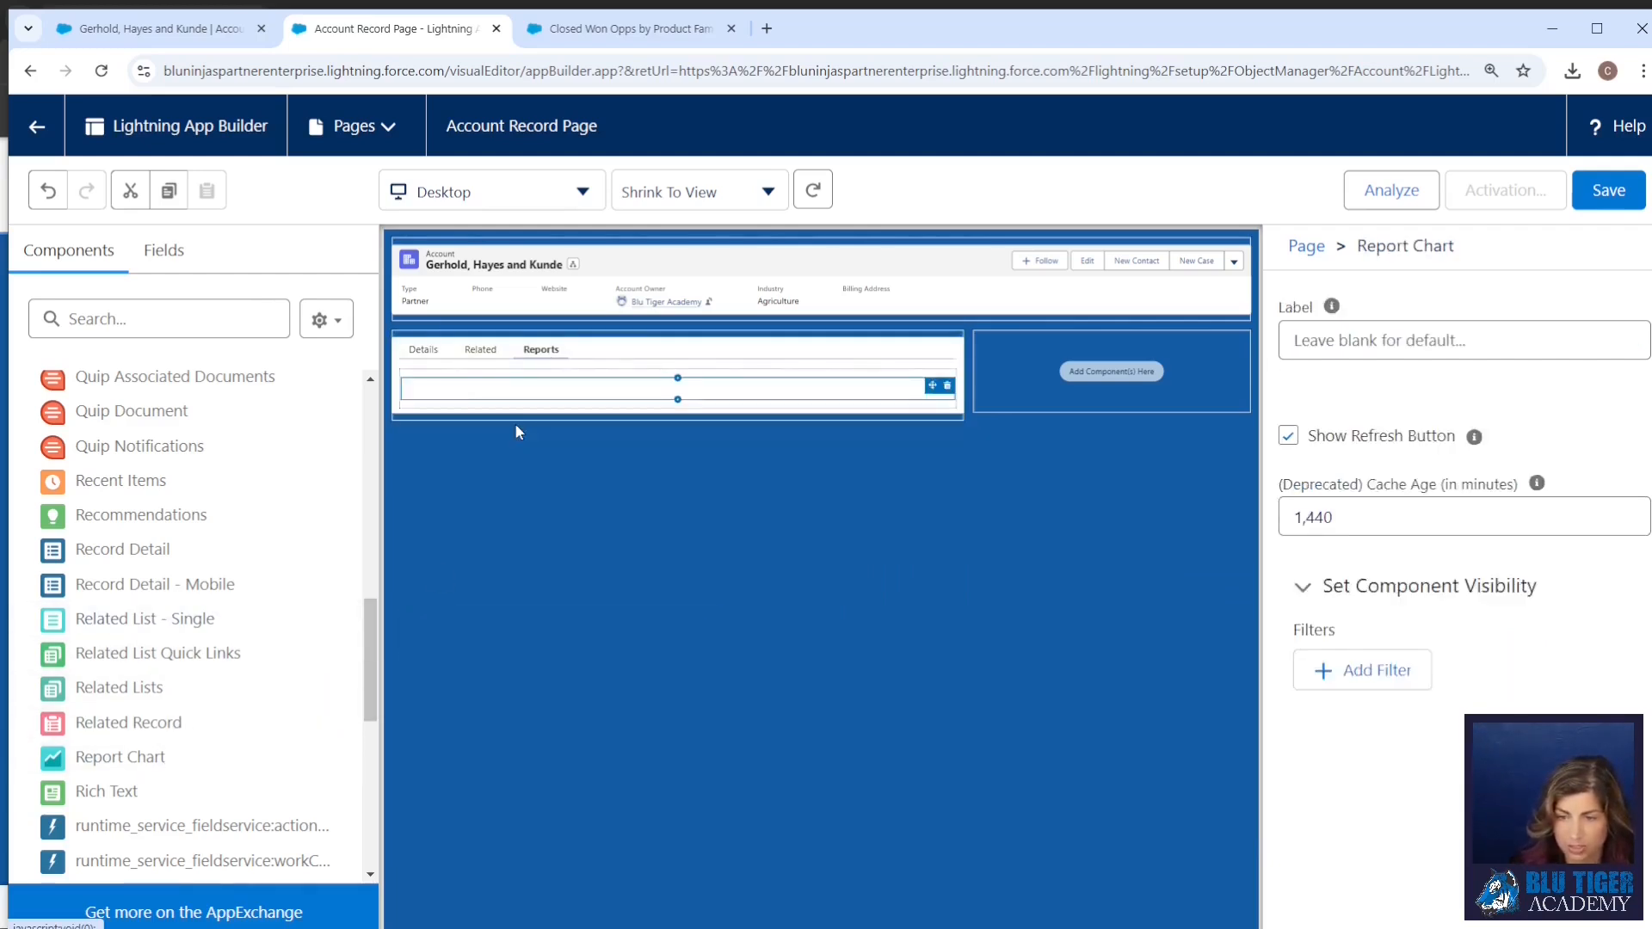
pyautogui.click(1398, 437)
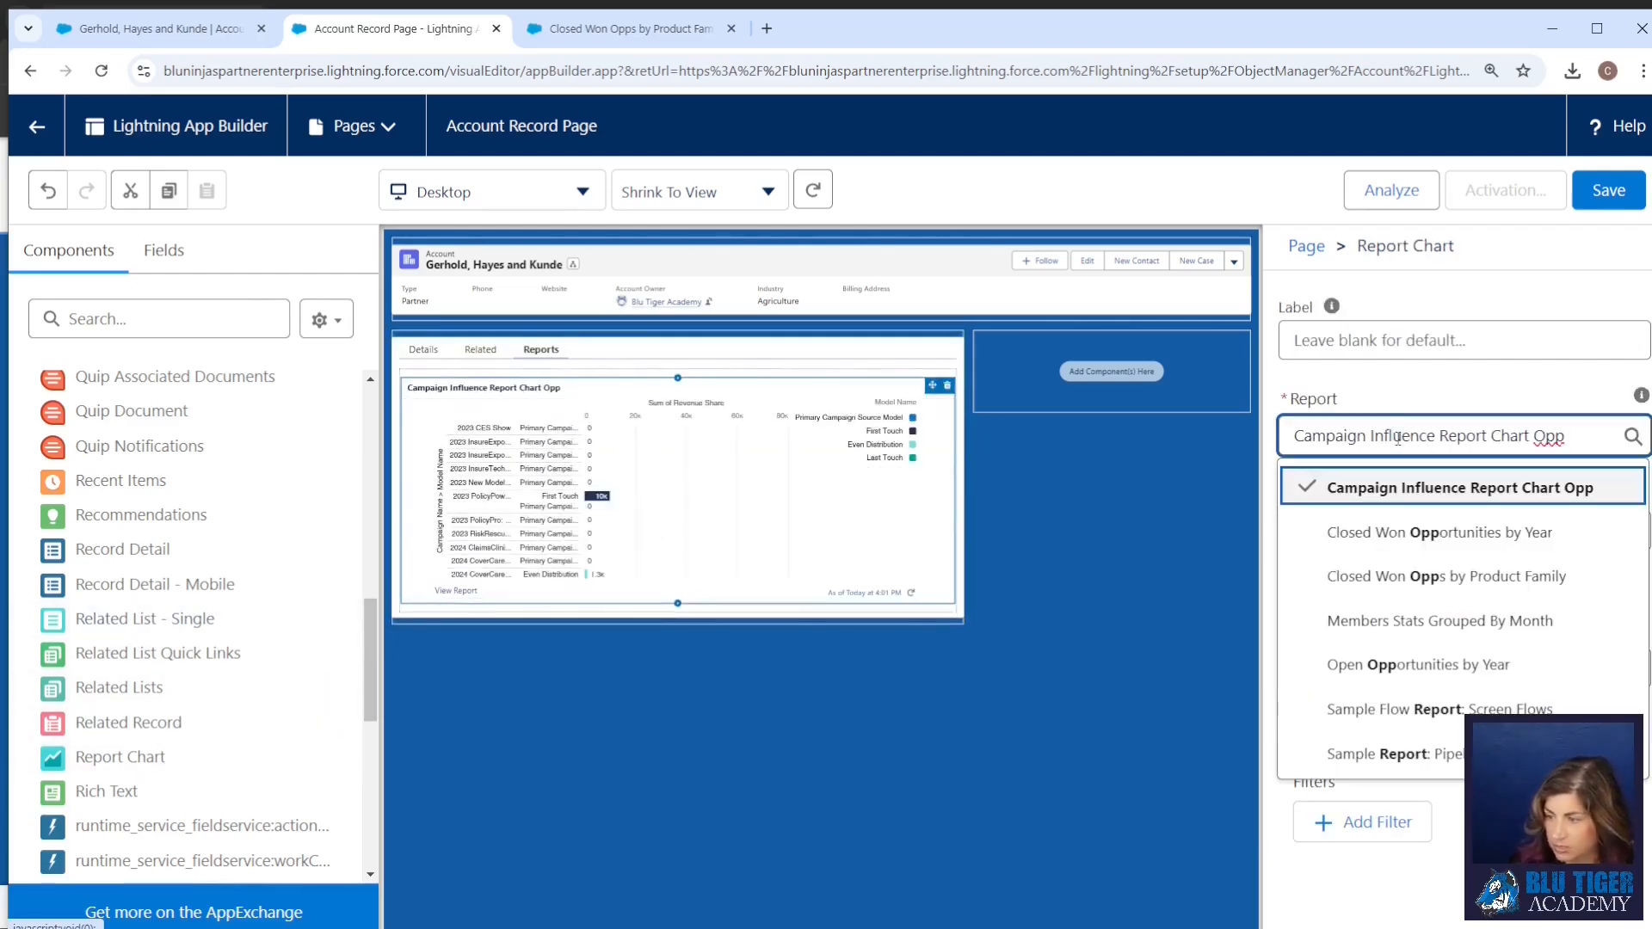
pyautogui.click(1419, 534)
pyautogui.click(1419, 532)
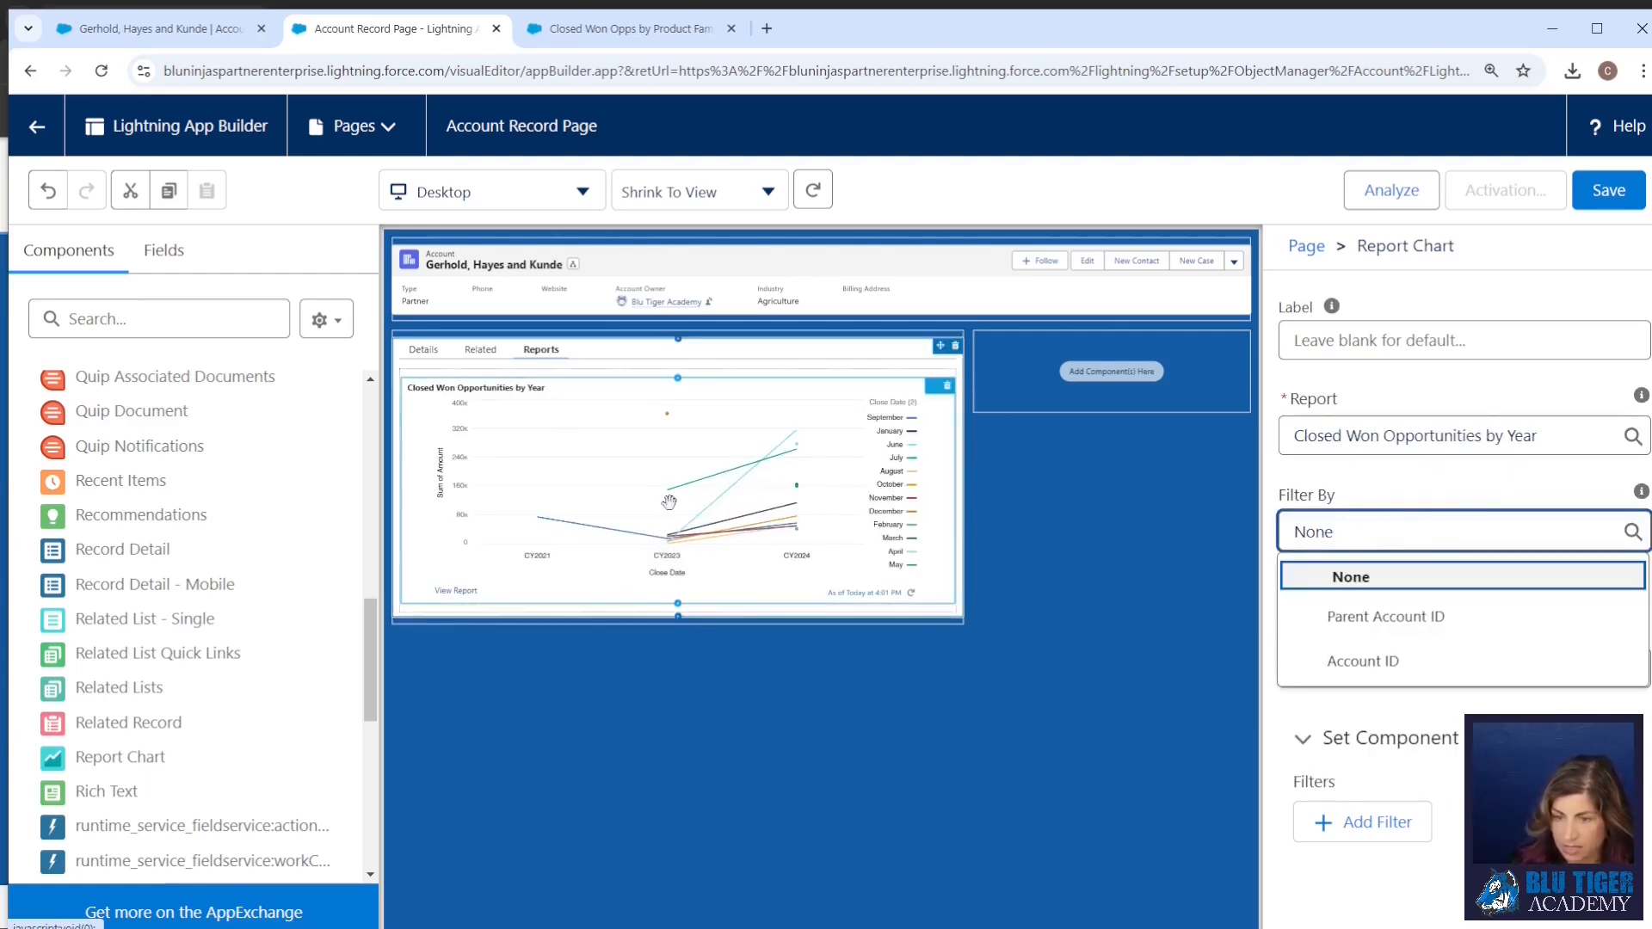
pyautogui.click(1379, 662)
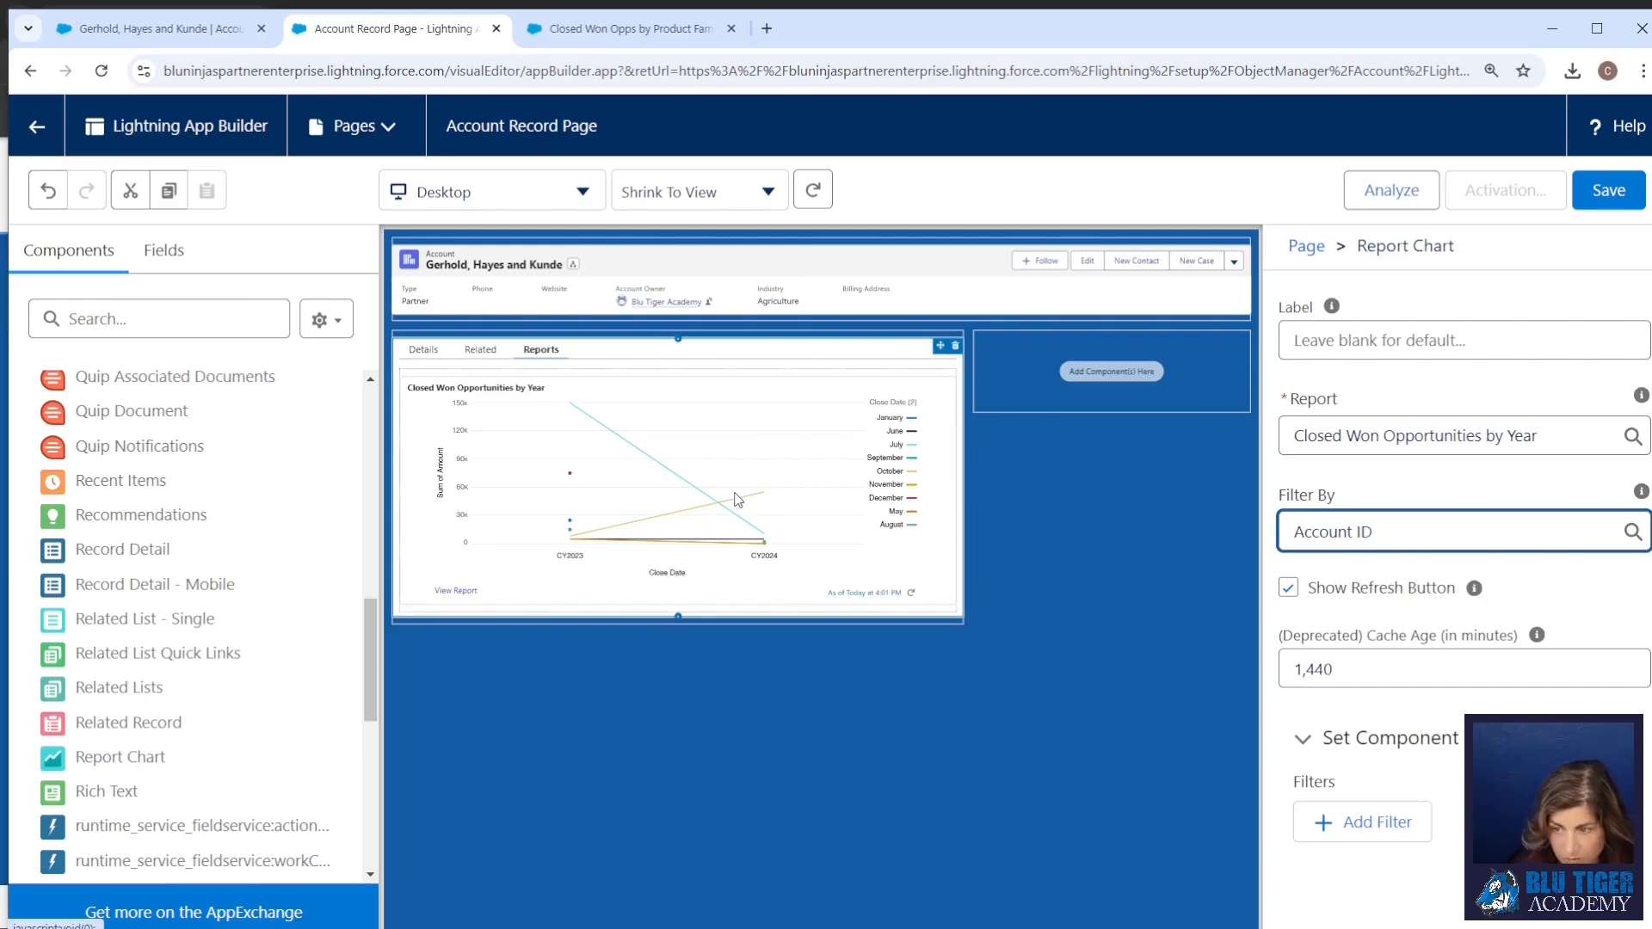
# Open the Closed Won Opportunities by Year report, compare its chart with the embedded one, and return to the page builder
pyautogui.click(630, 29)
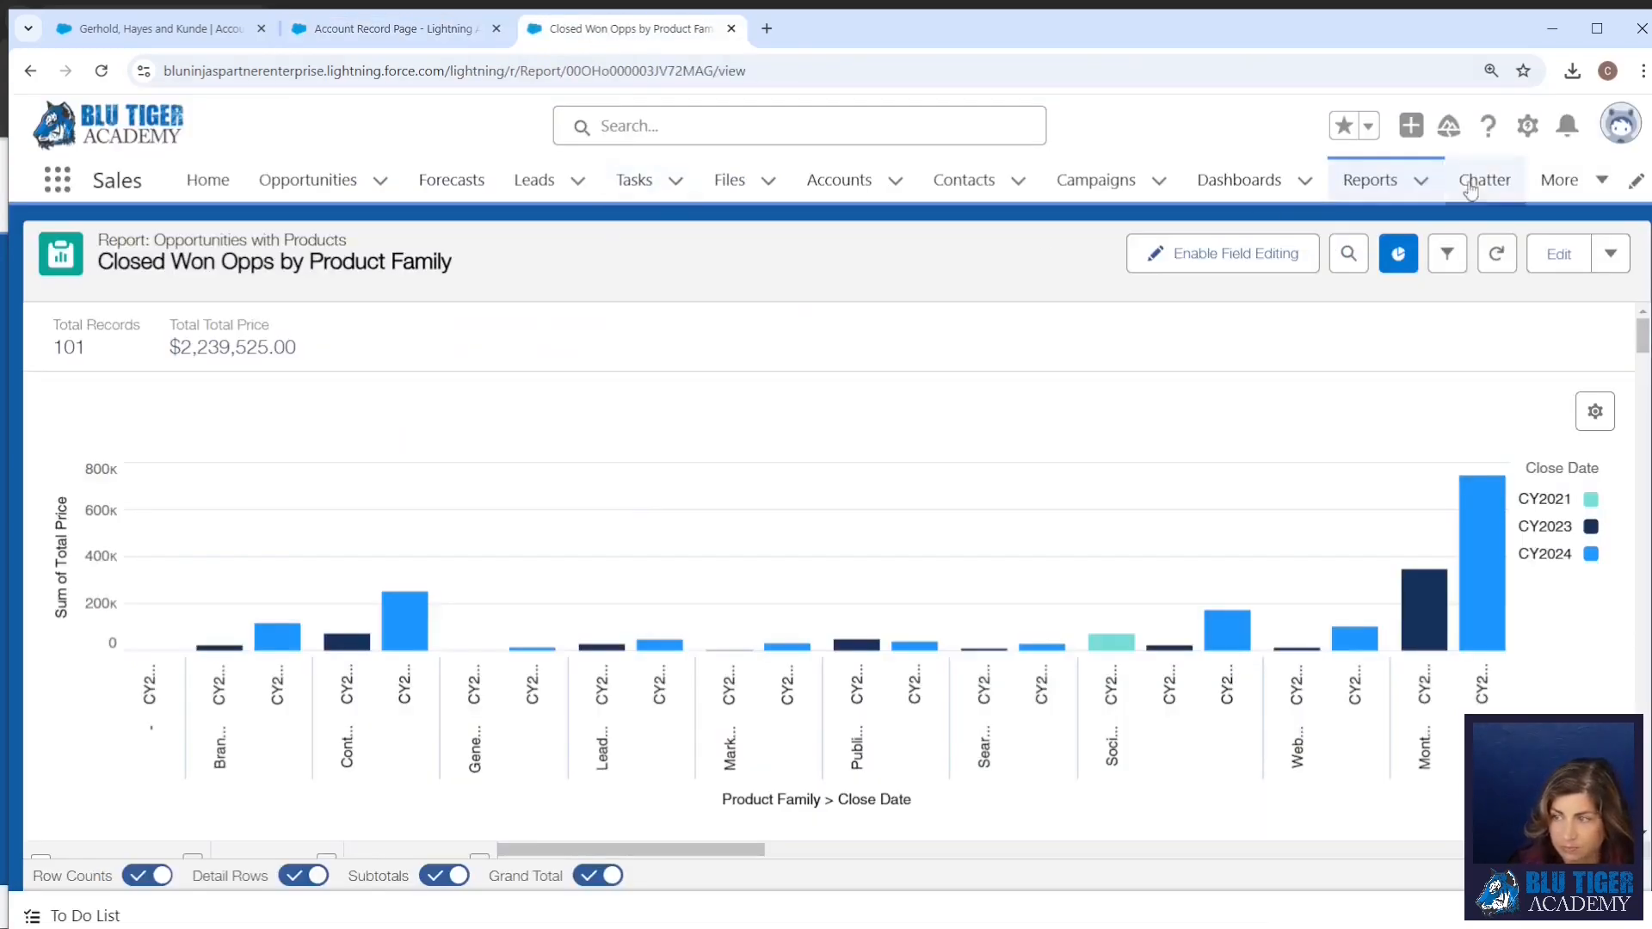
pyautogui.click(1377, 181)
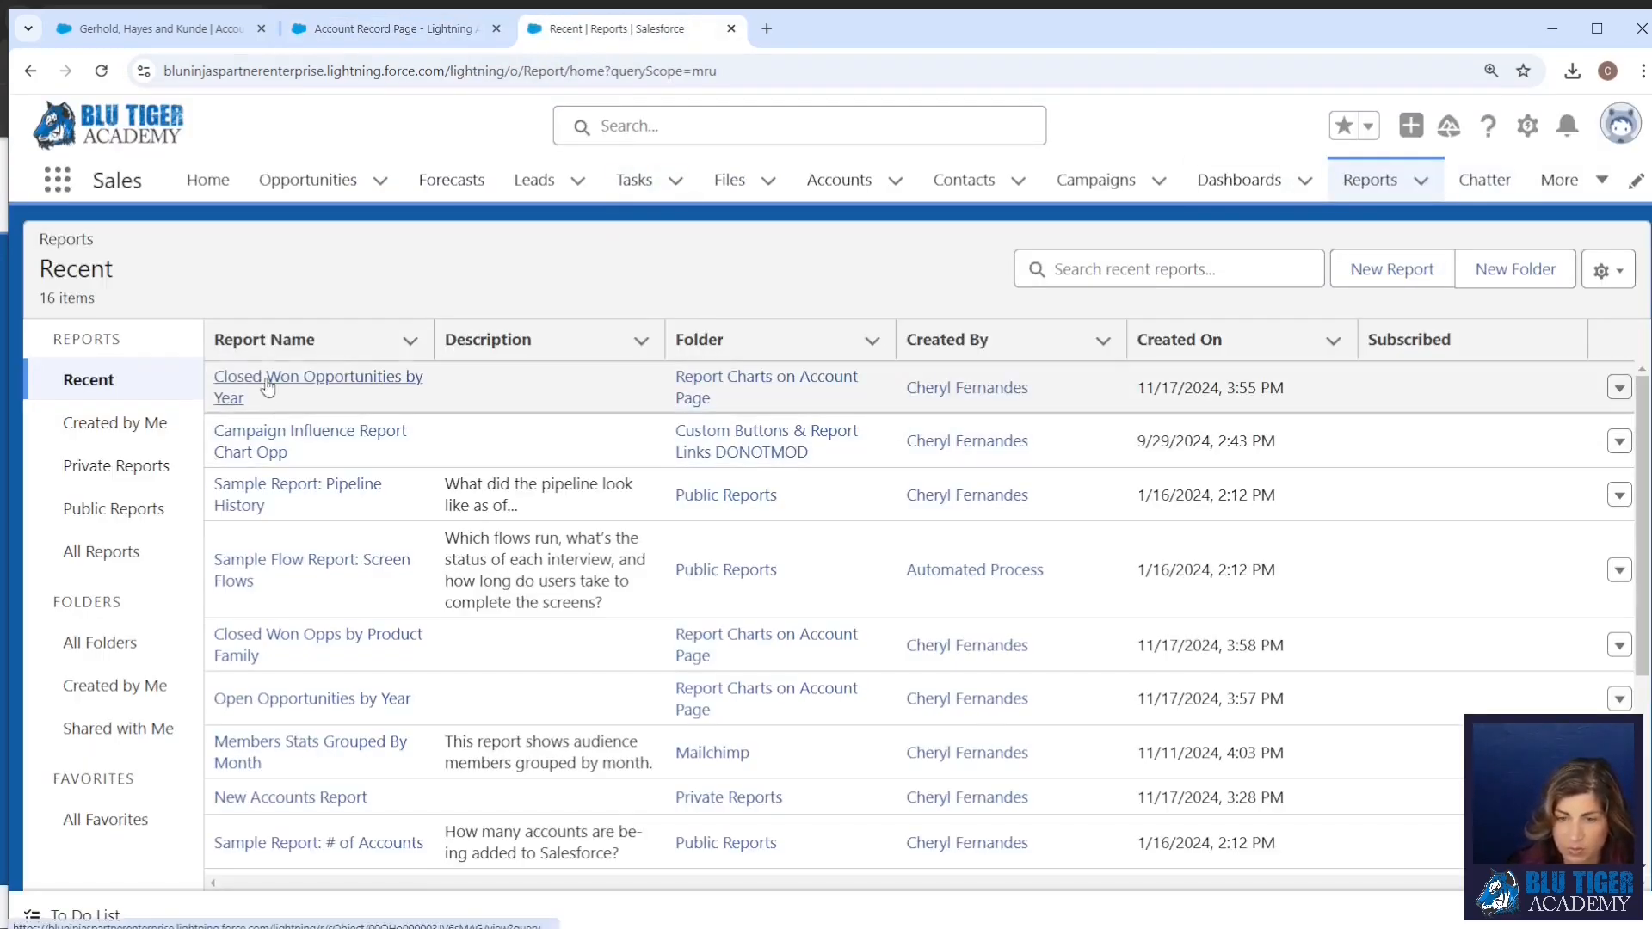
pyautogui.click(268, 387)
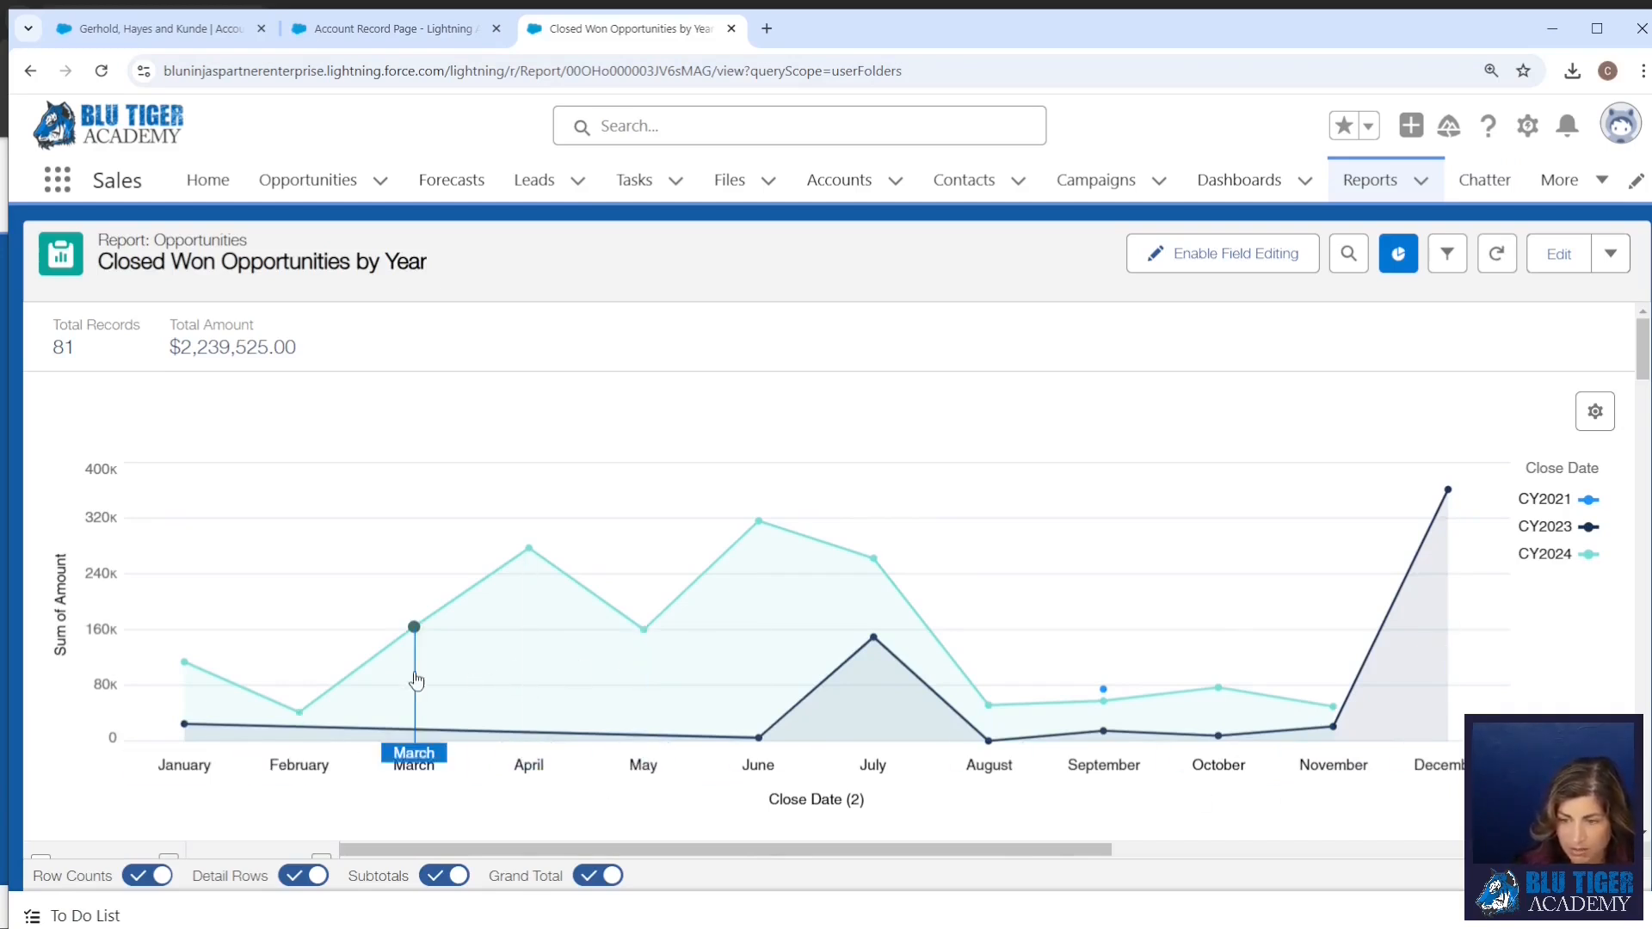
pyautogui.click(402, 28)
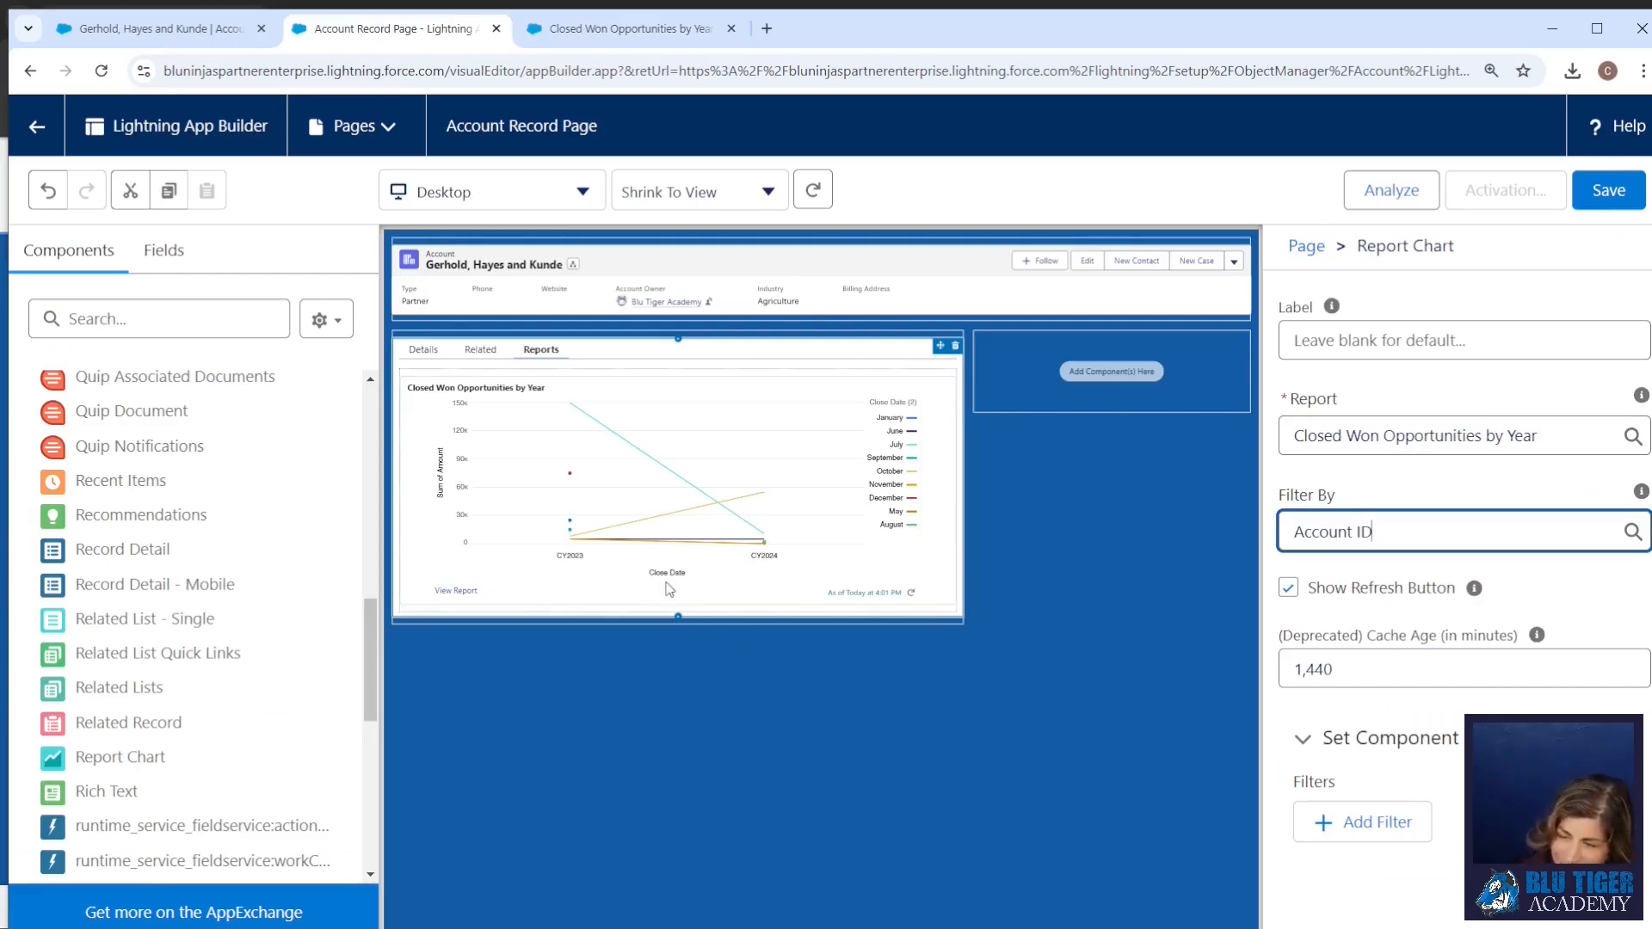
# Save the Account Record Page and activate it as the org default
pyautogui.click(1605, 189)
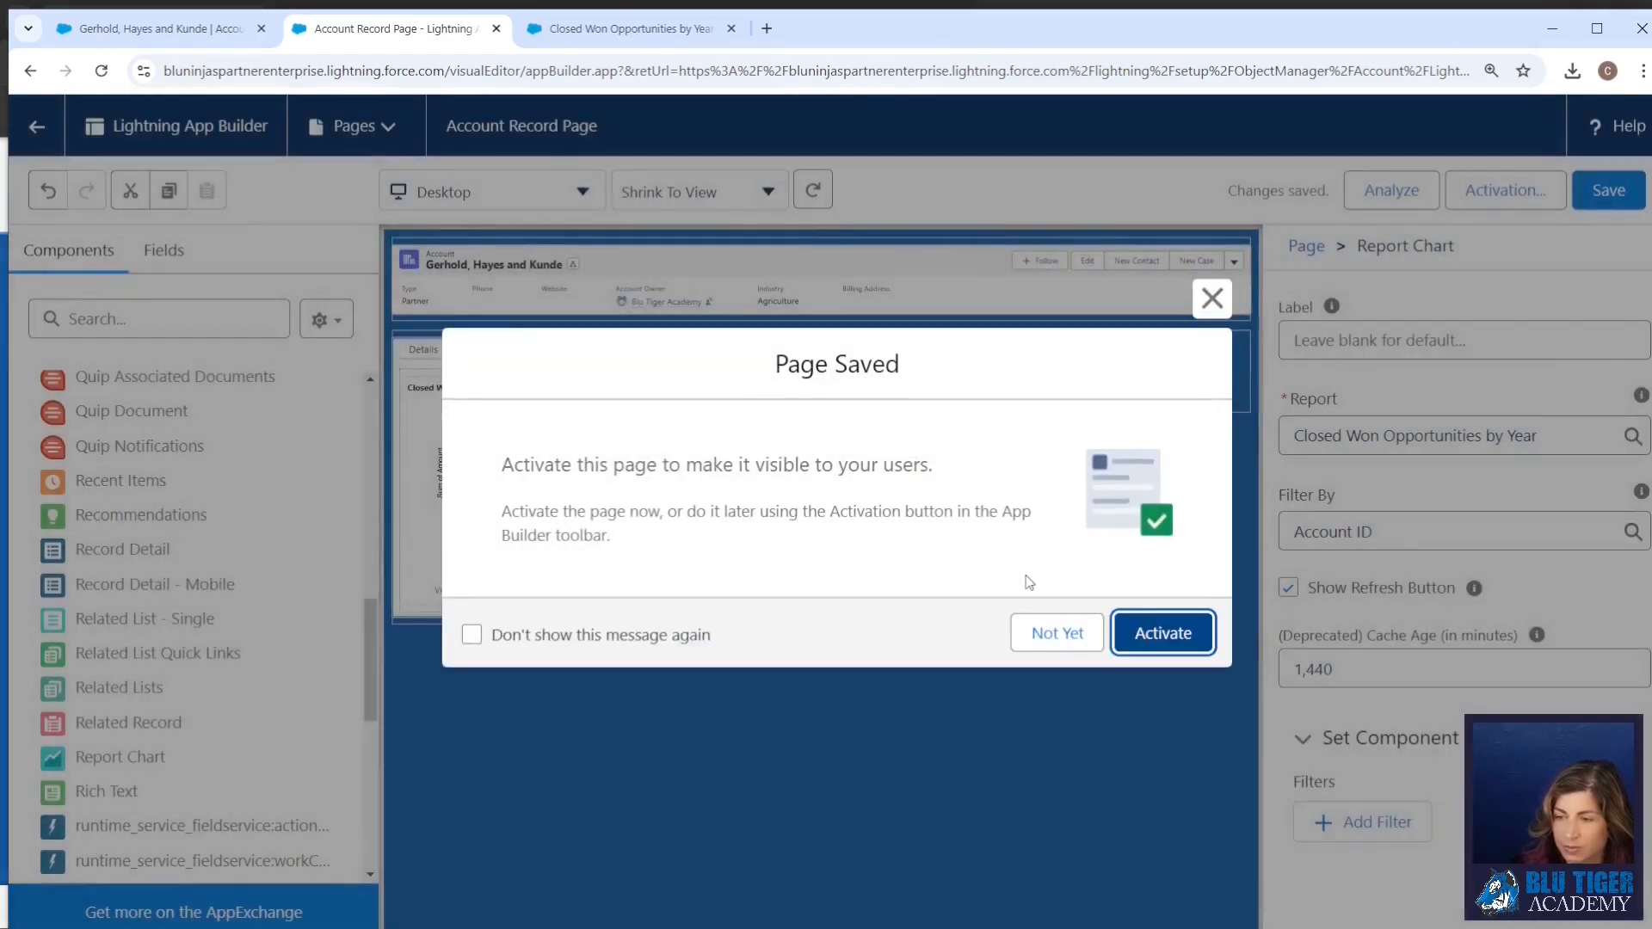
pyautogui.click(1153, 633)
pyautogui.scroll(-1, 387, 674)
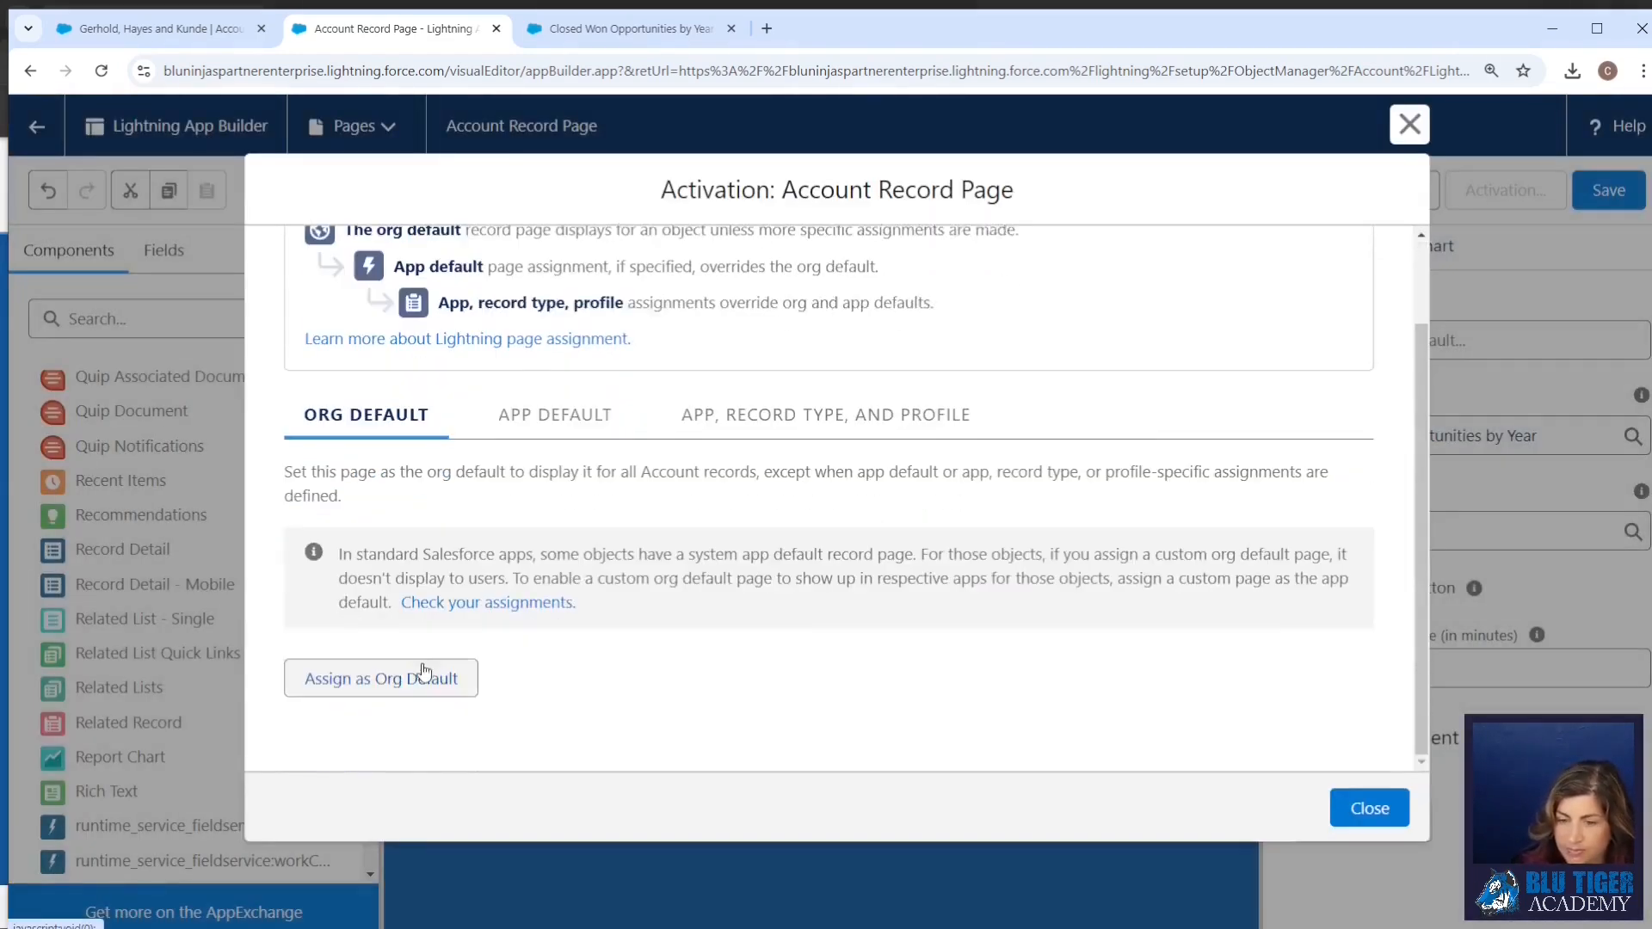
pyautogui.click(391, 676)
pyautogui.click(539, 561)
pyautogui.click(1373, 736)
pyautogui.click(1369, 682)
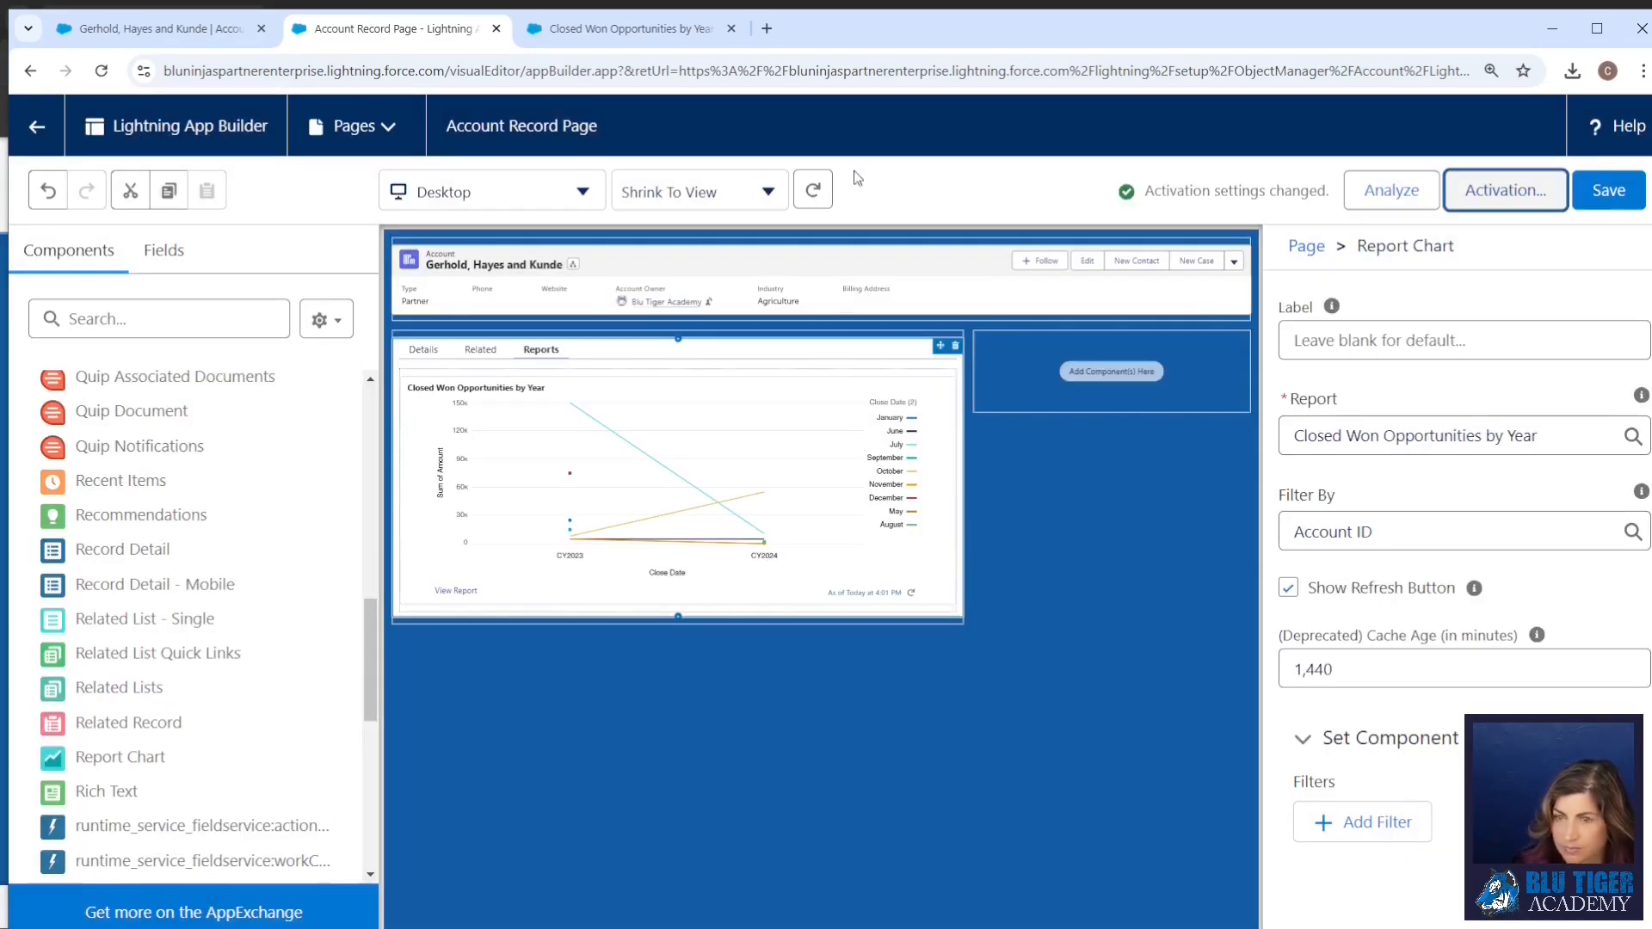
# Reload the Gerhold, Hayes and Kunde account record and view the chart in its Reports tab
pyautogui.click(162, 29)
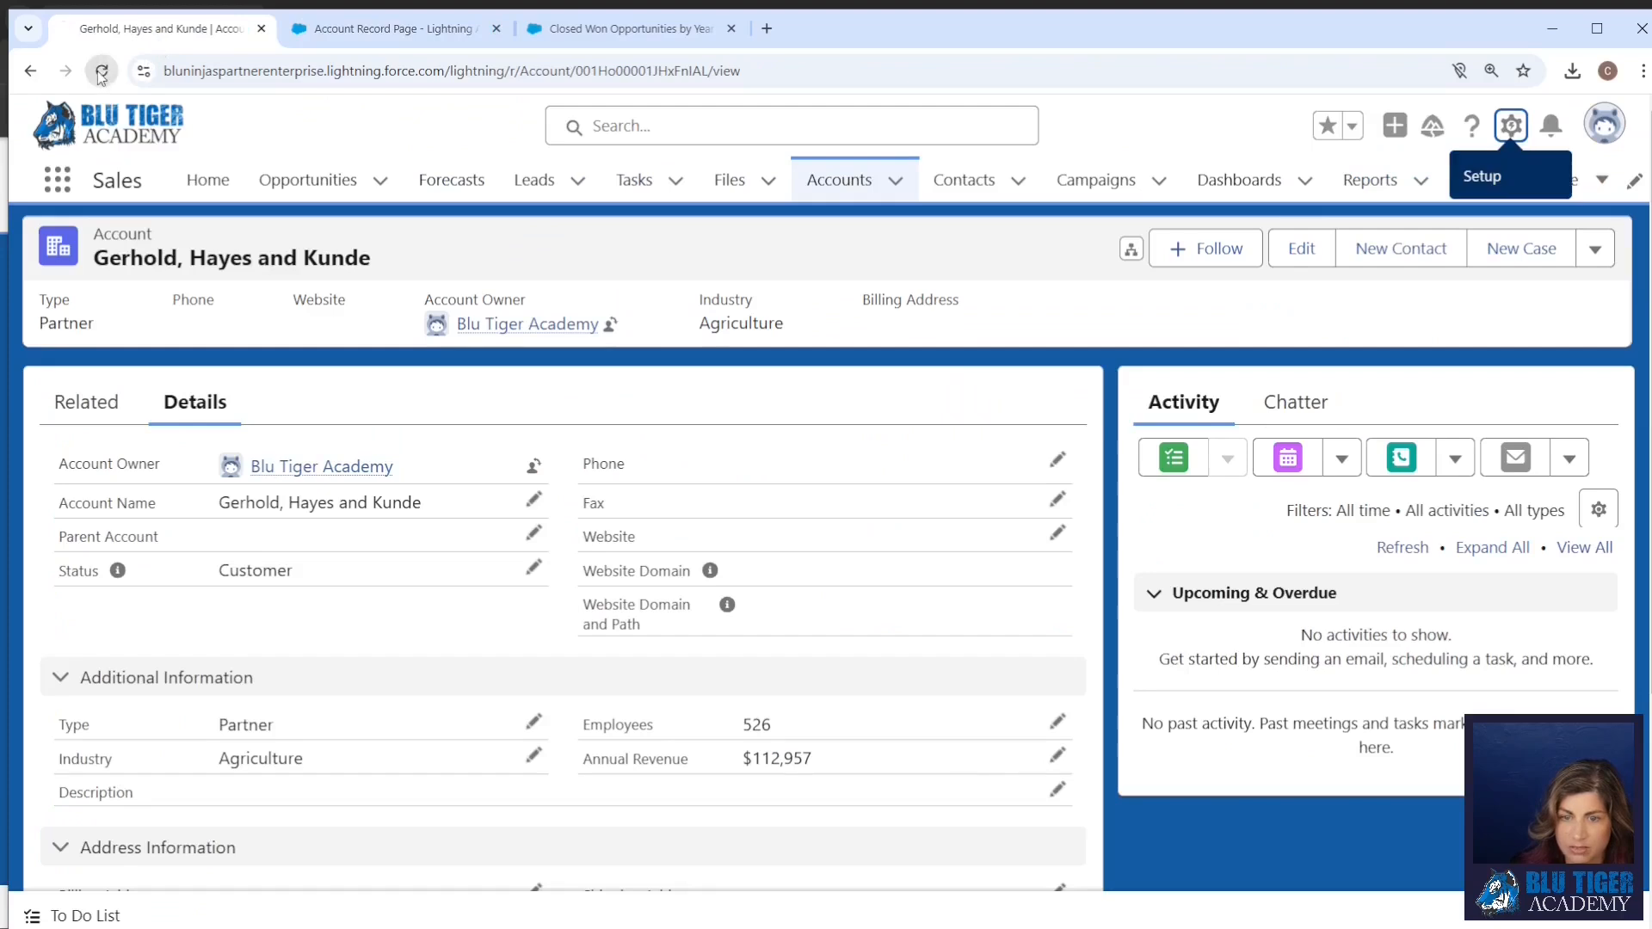
pyautogui.click(100, 72)
pyautogui.click(314, 405)
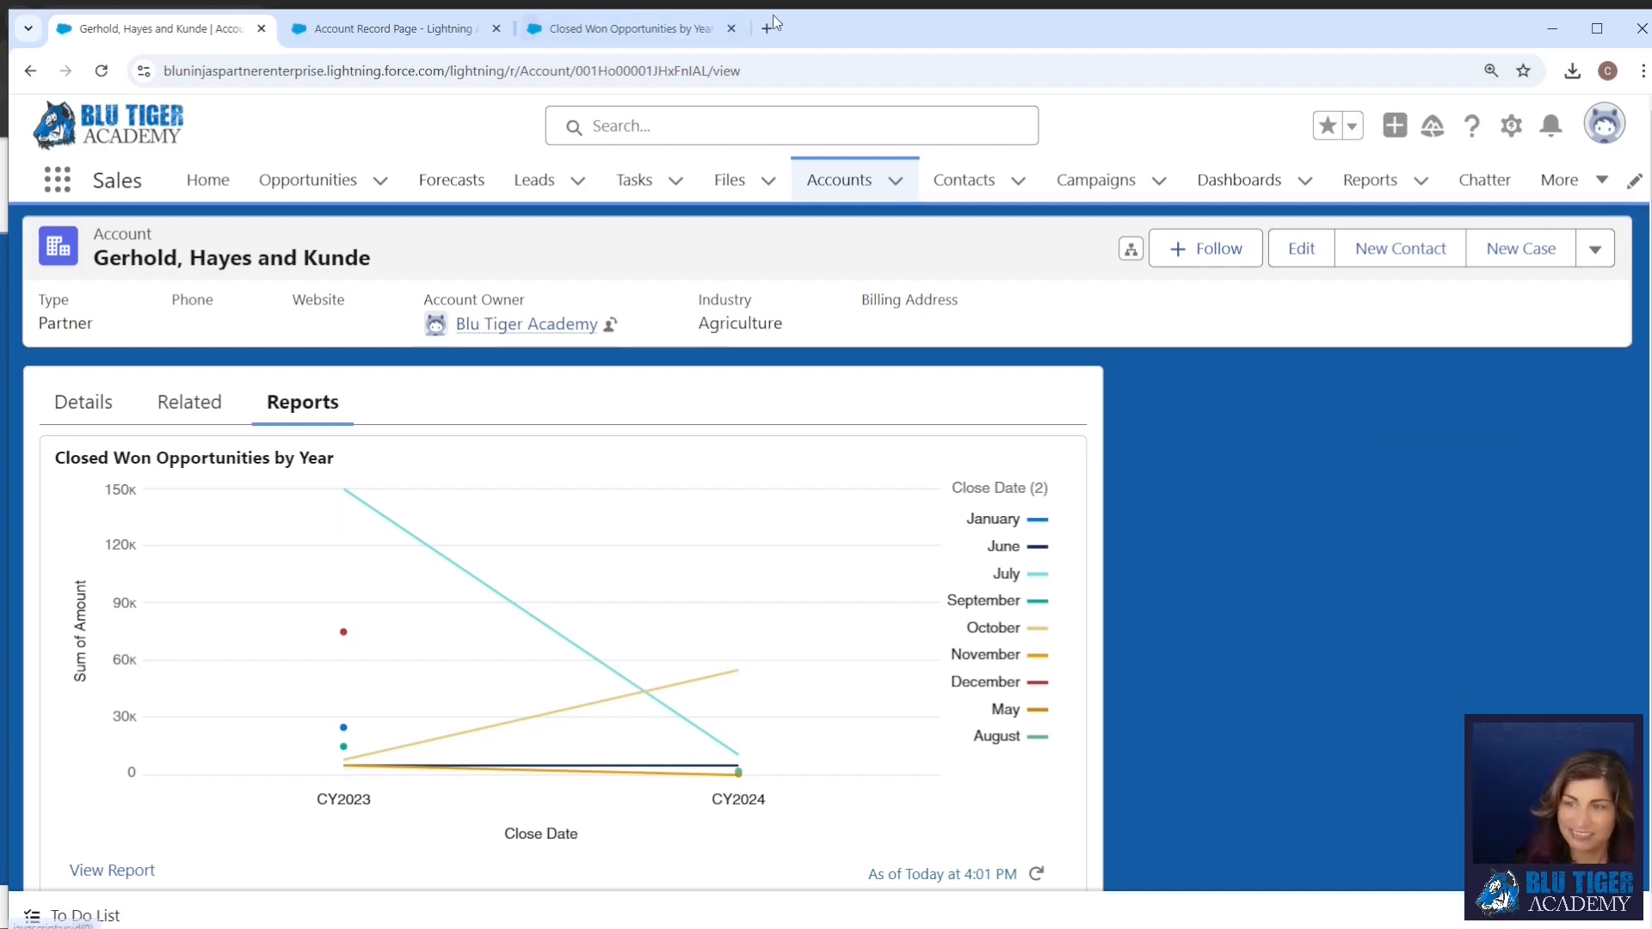
# Edit the Closed Won Opportunities by Year report to put the Close Date (2) row group before Close Date, and save and run it
pyautogui.click(660, 28)
pyautogui.scroll(-5, 714, 624)
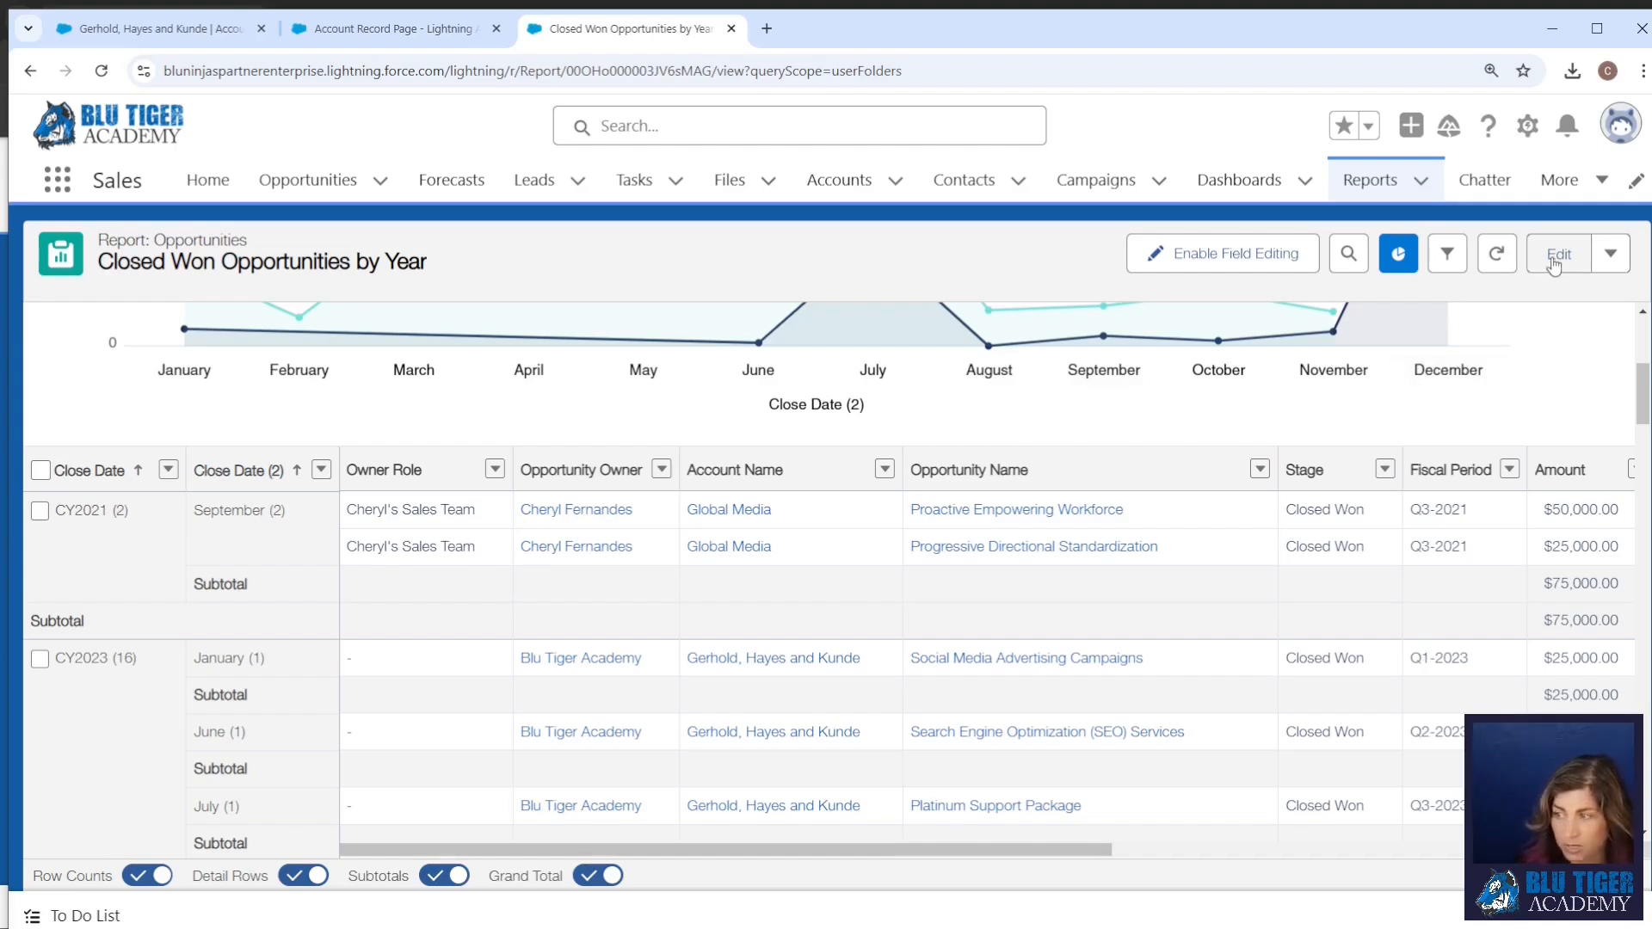
pyautogui.click(1553, 260)
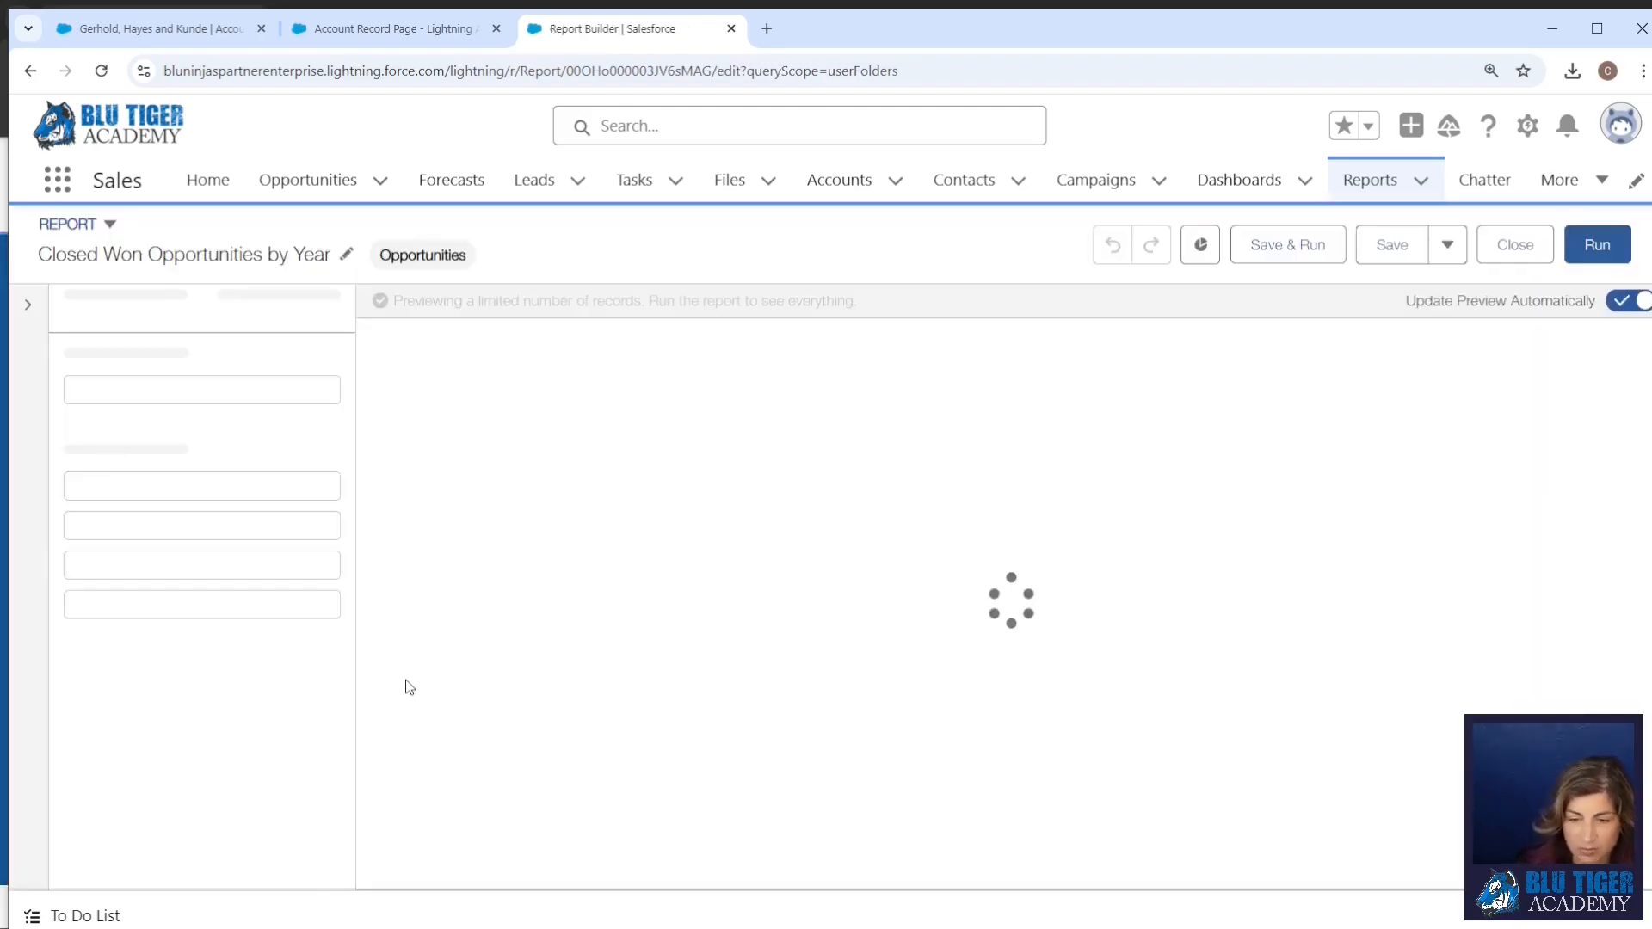
pyautogui.moveTo(164, 511); pyautogui.dragTo(166, 471)
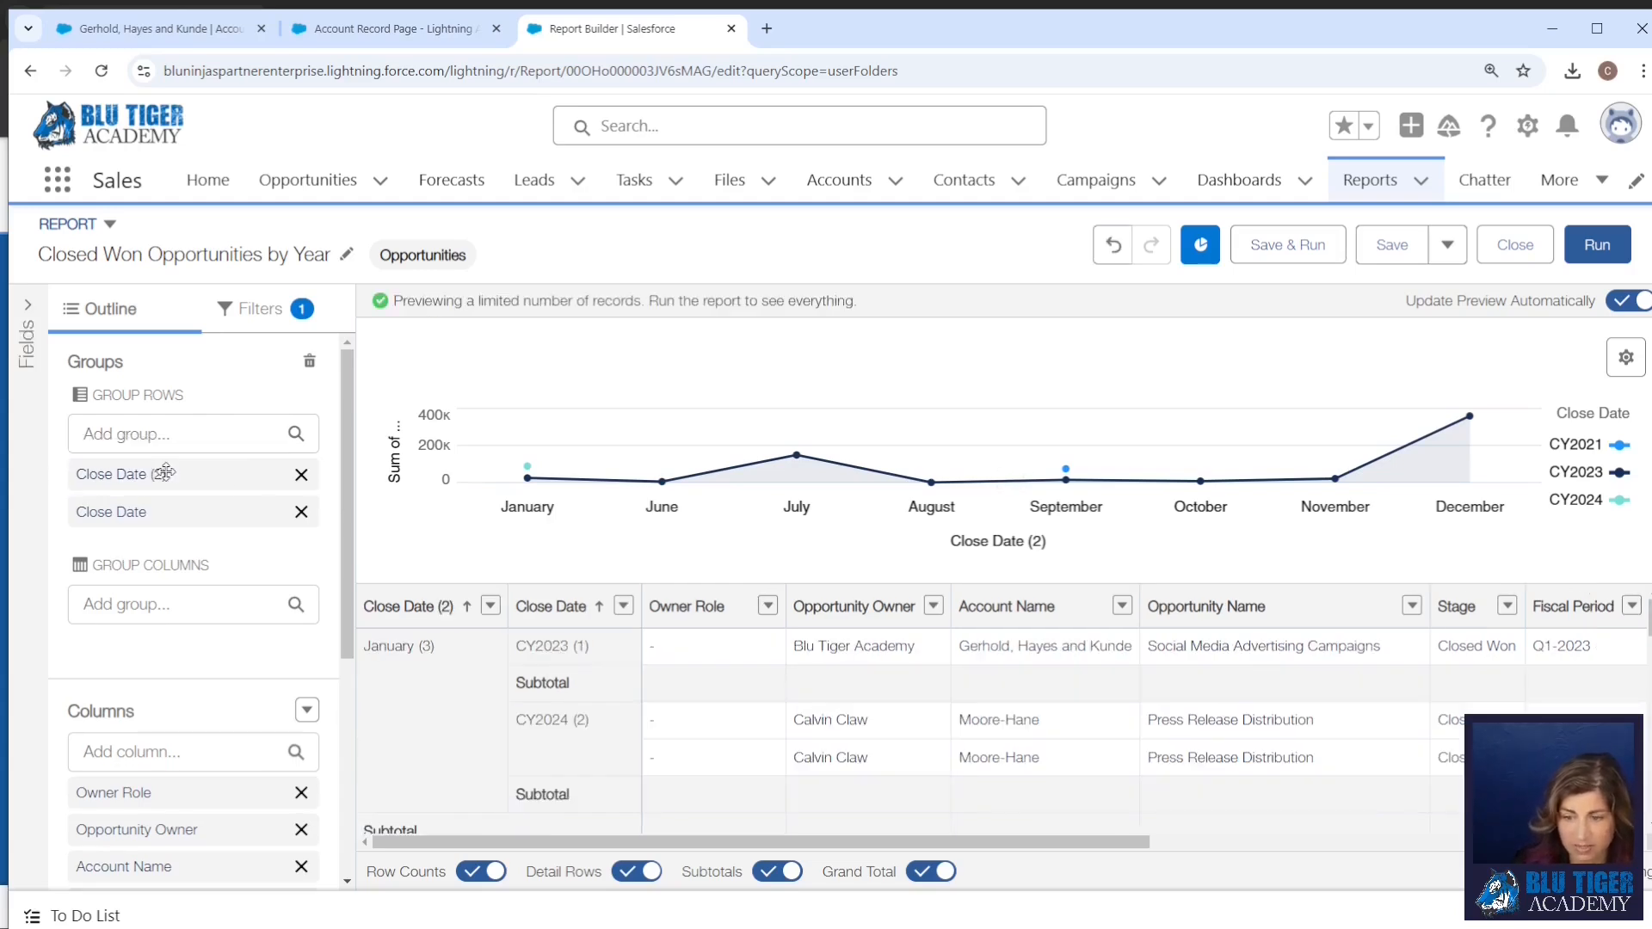
pyautogui.click(1299, 248)
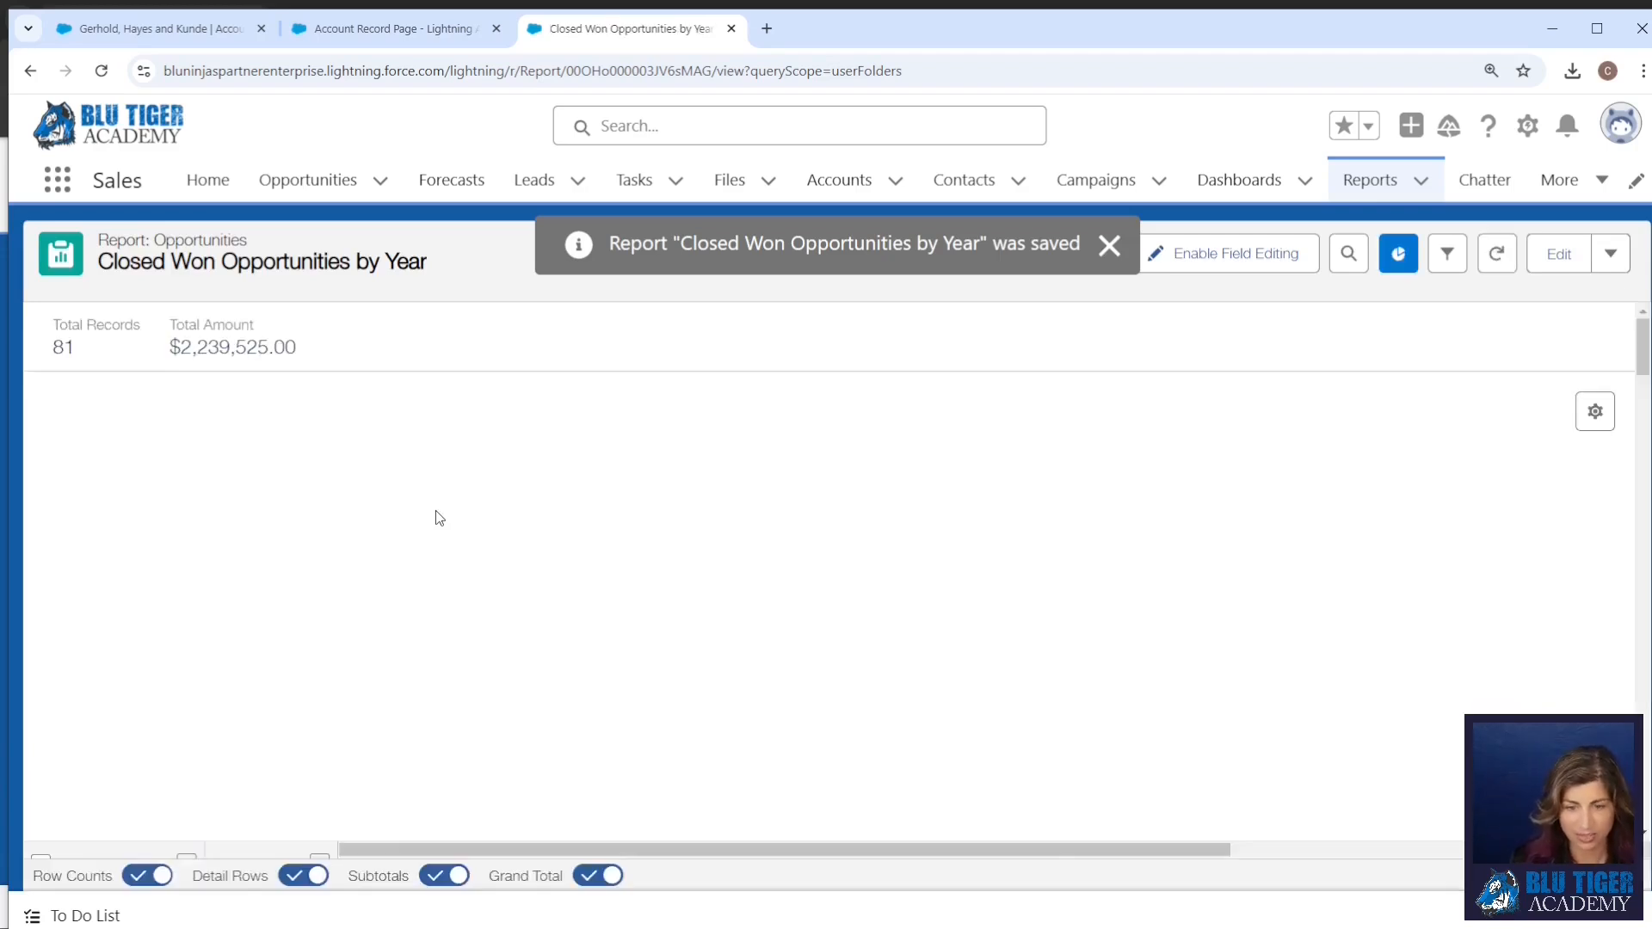
pyautogui.scroll(-3, 481, 688)
pyautogui.scroll(-1, 502, 764)
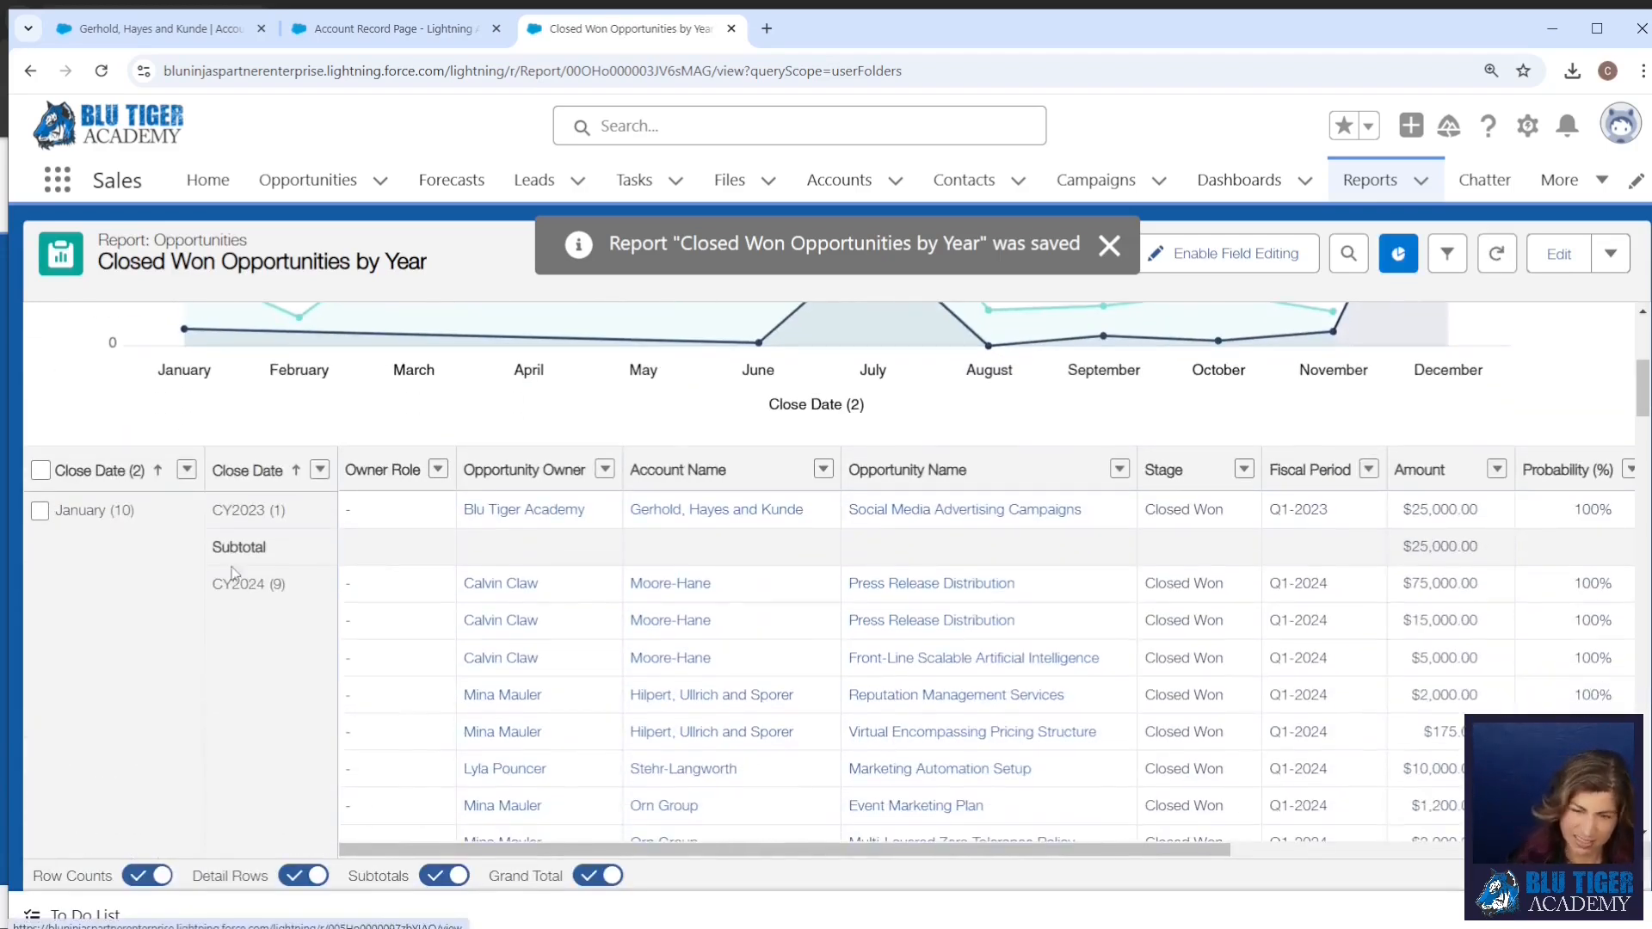
pyautogui.click(1611, 253)
# Refresh the closed won chart on the account record and inspect its October and December data points
pyautogui.click(159, 35)
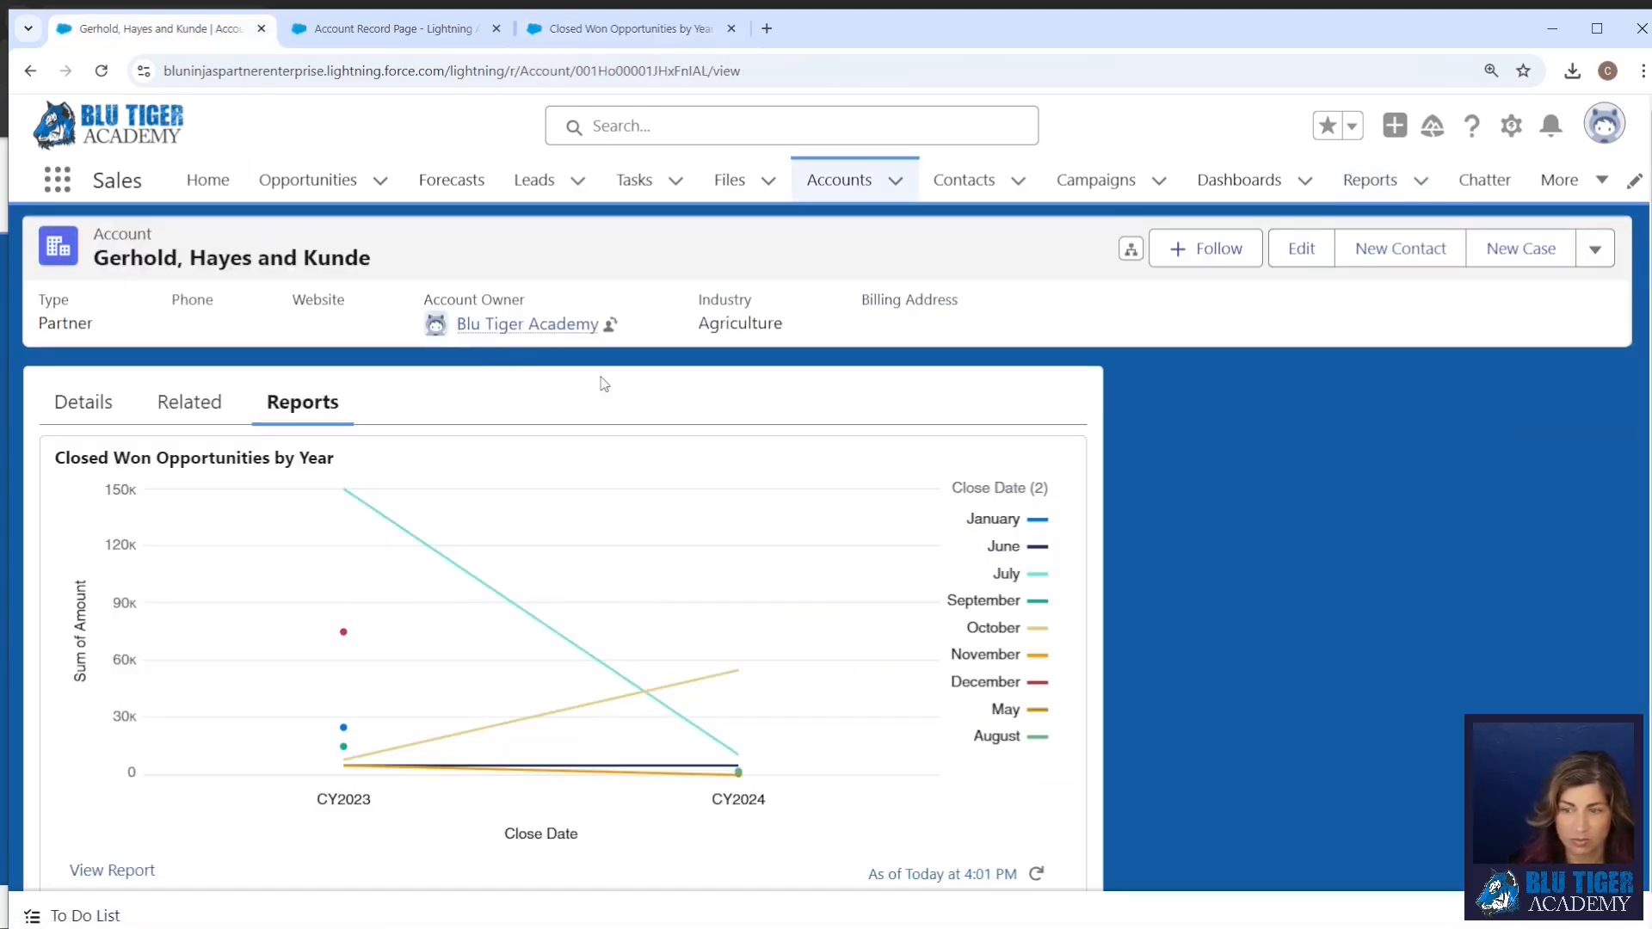
pyautogui.click(1037, 873)
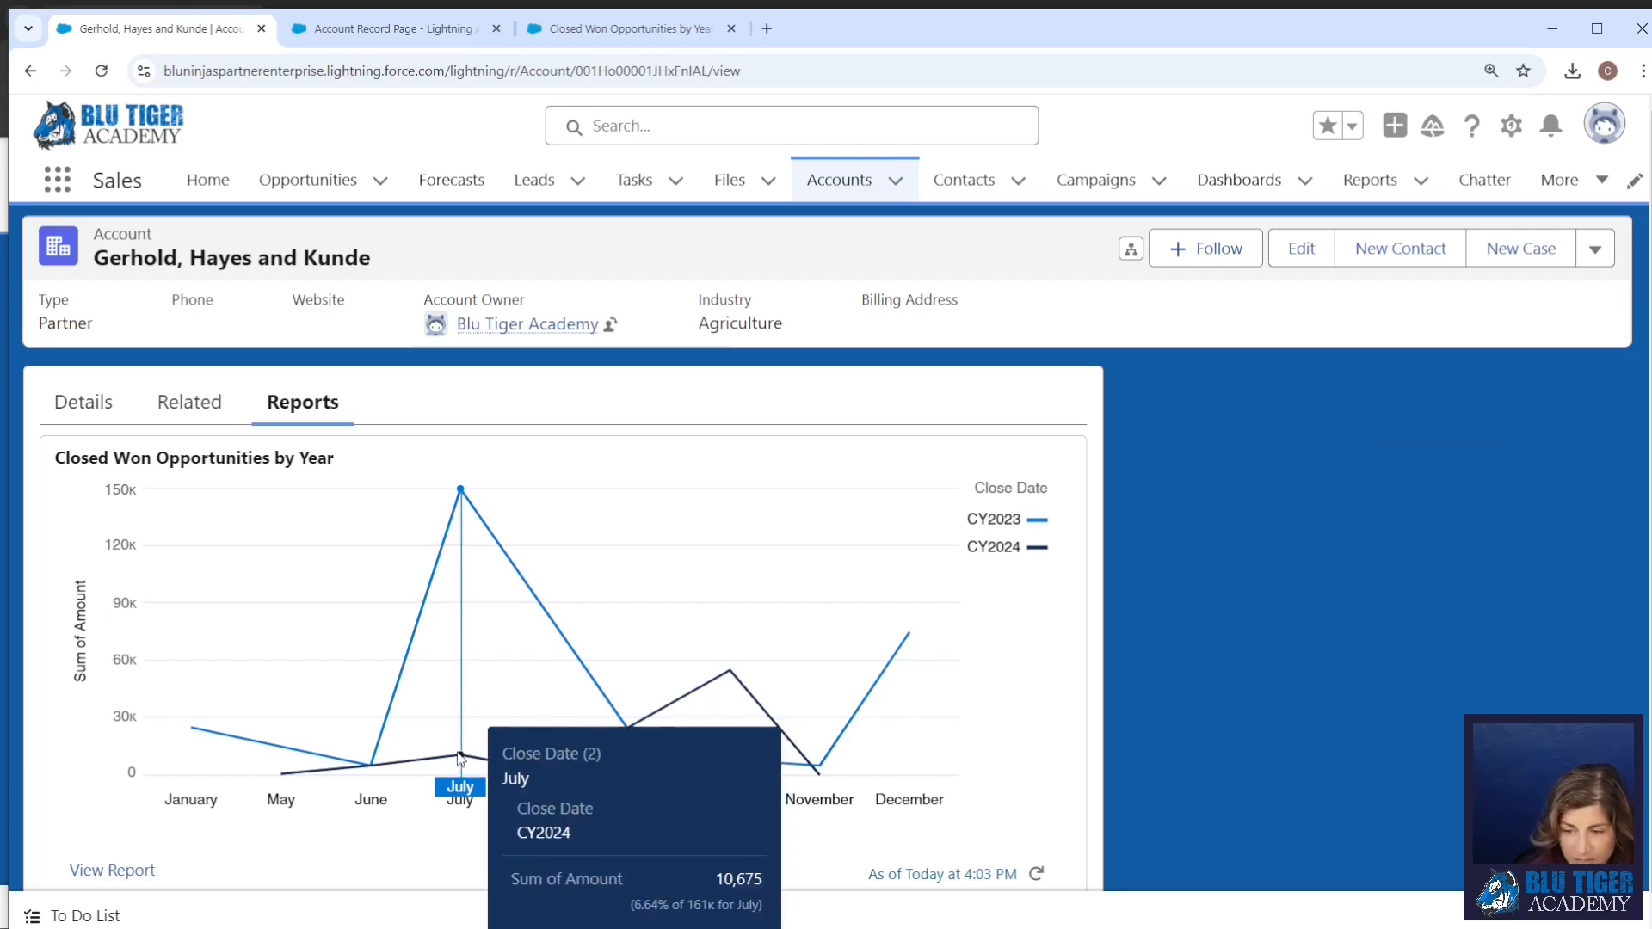
pyautogui.moveTo(728, 674)
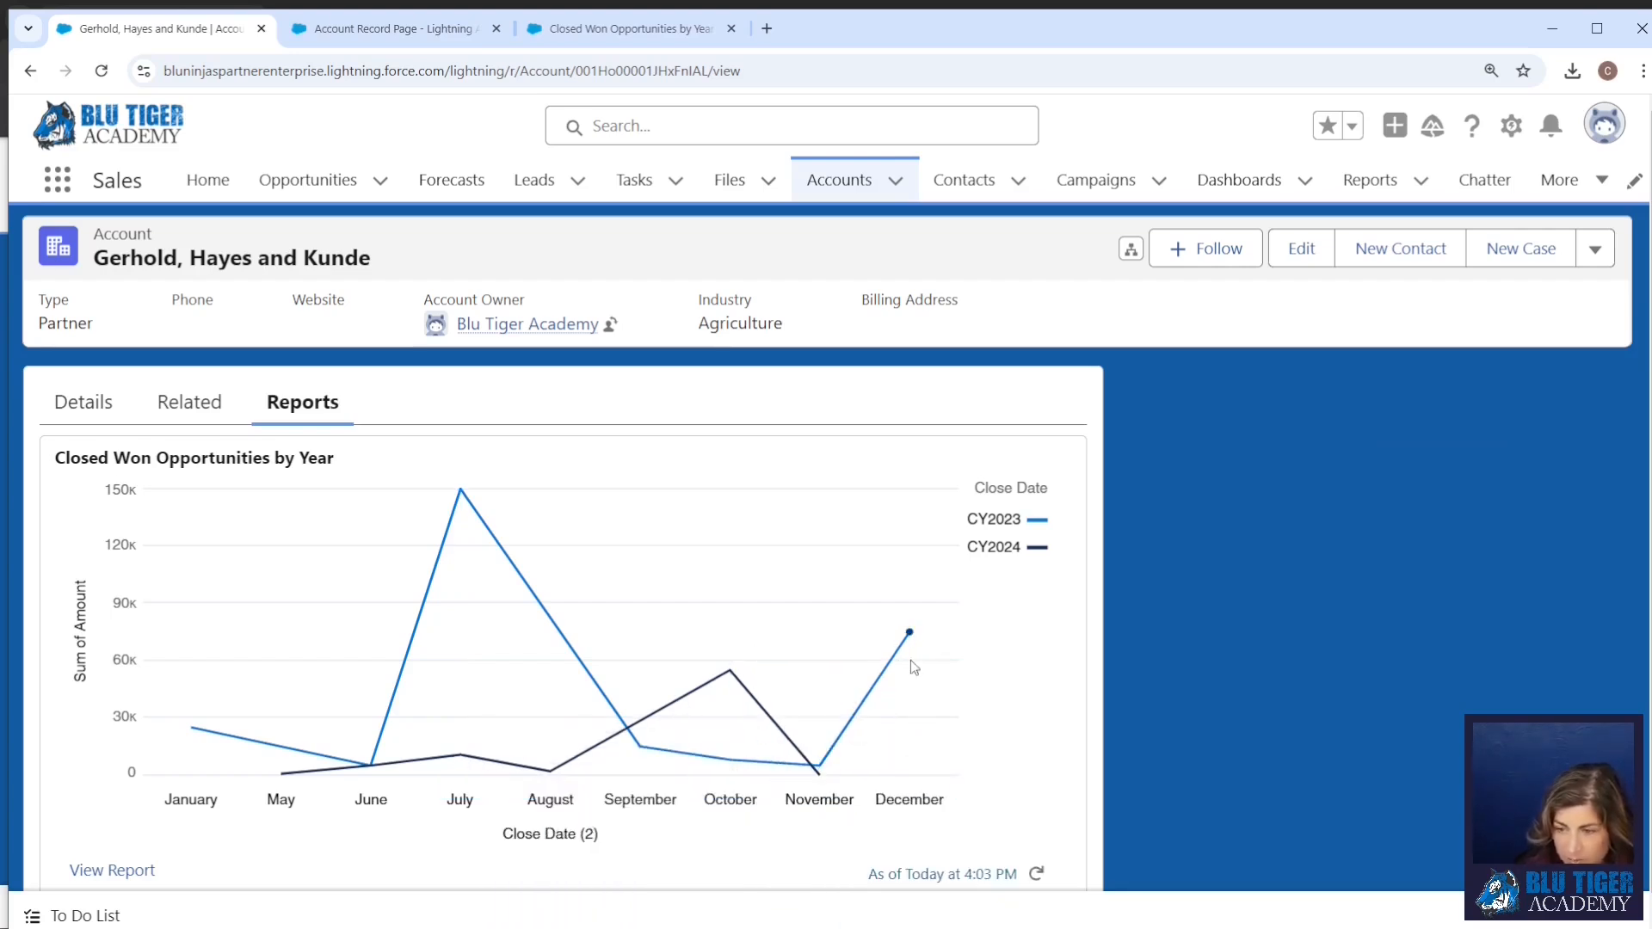
pyautogui.moveTo(912, 638)
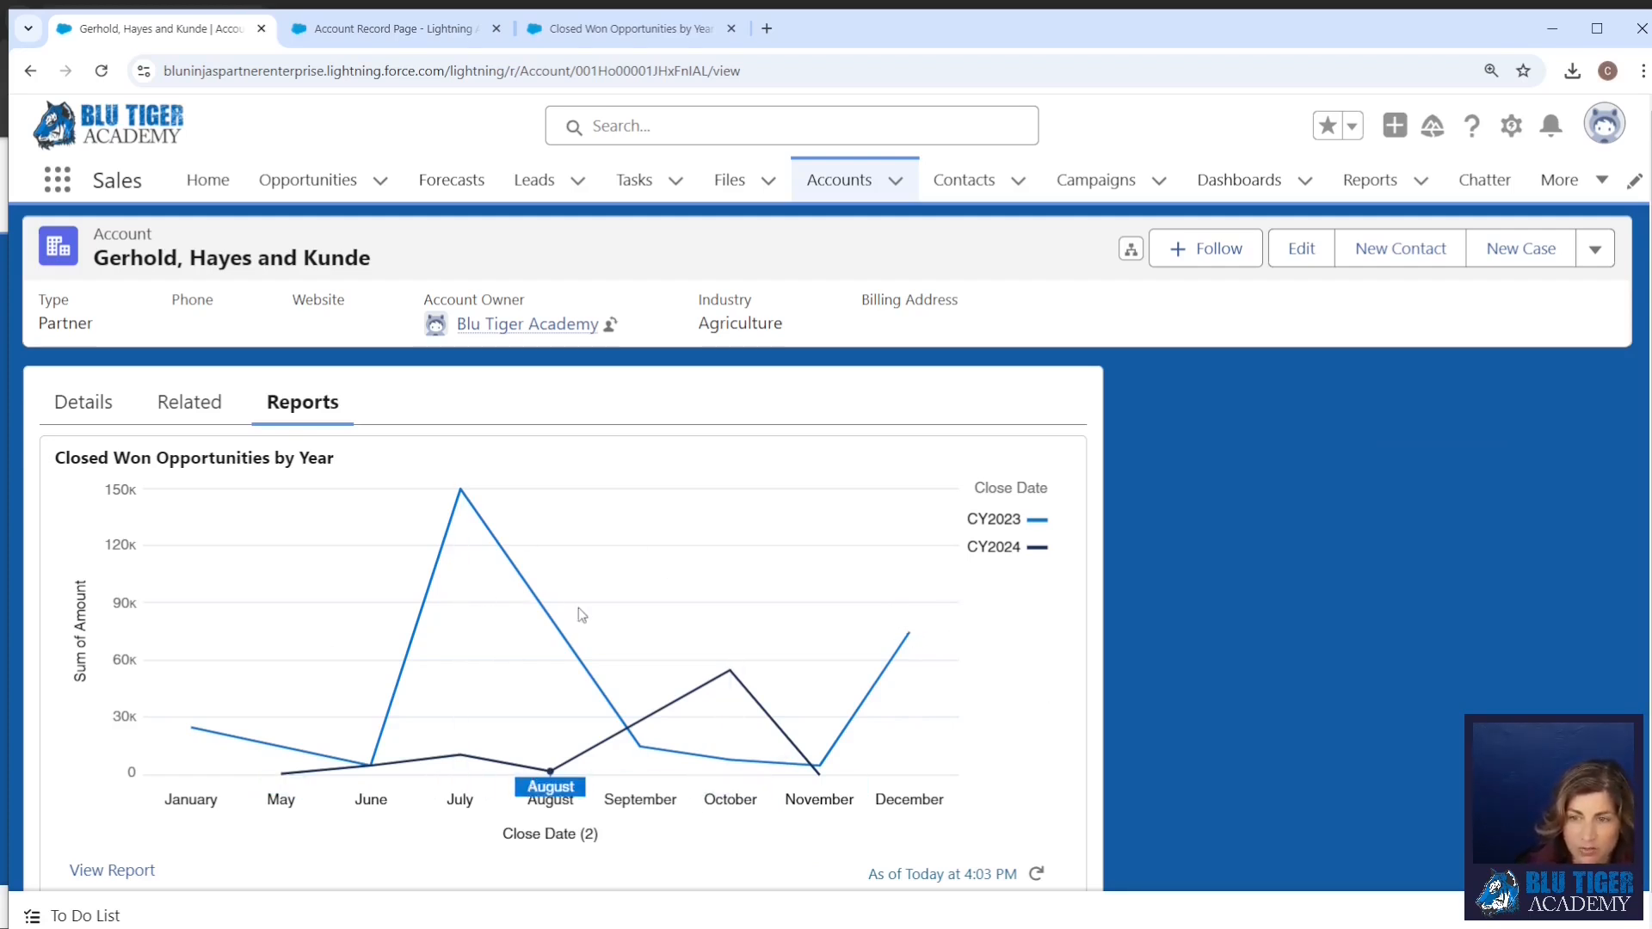
# On the Account Record Page, add a Report Chart beneath the first one showing Open Opportunities by Year, filtered by Account ID
pyautogui.click(415, 39)
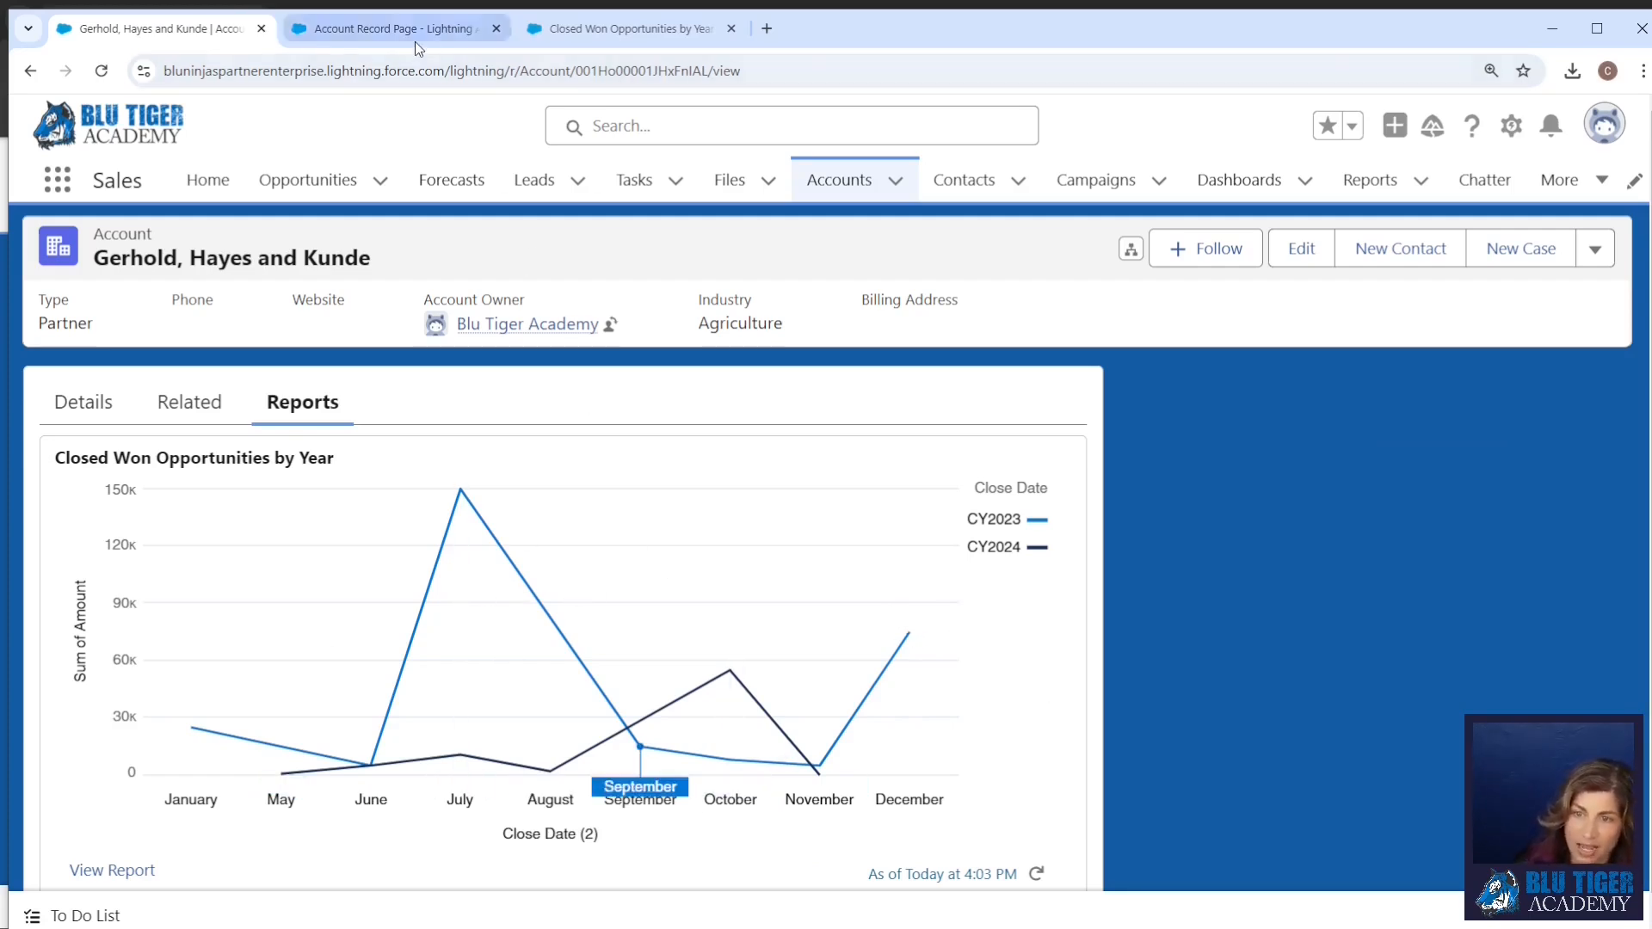
pyautogui.moveTo(163, 757); pyautogui.dragTo(550, 632)
pyautogui.click(1411, 436)
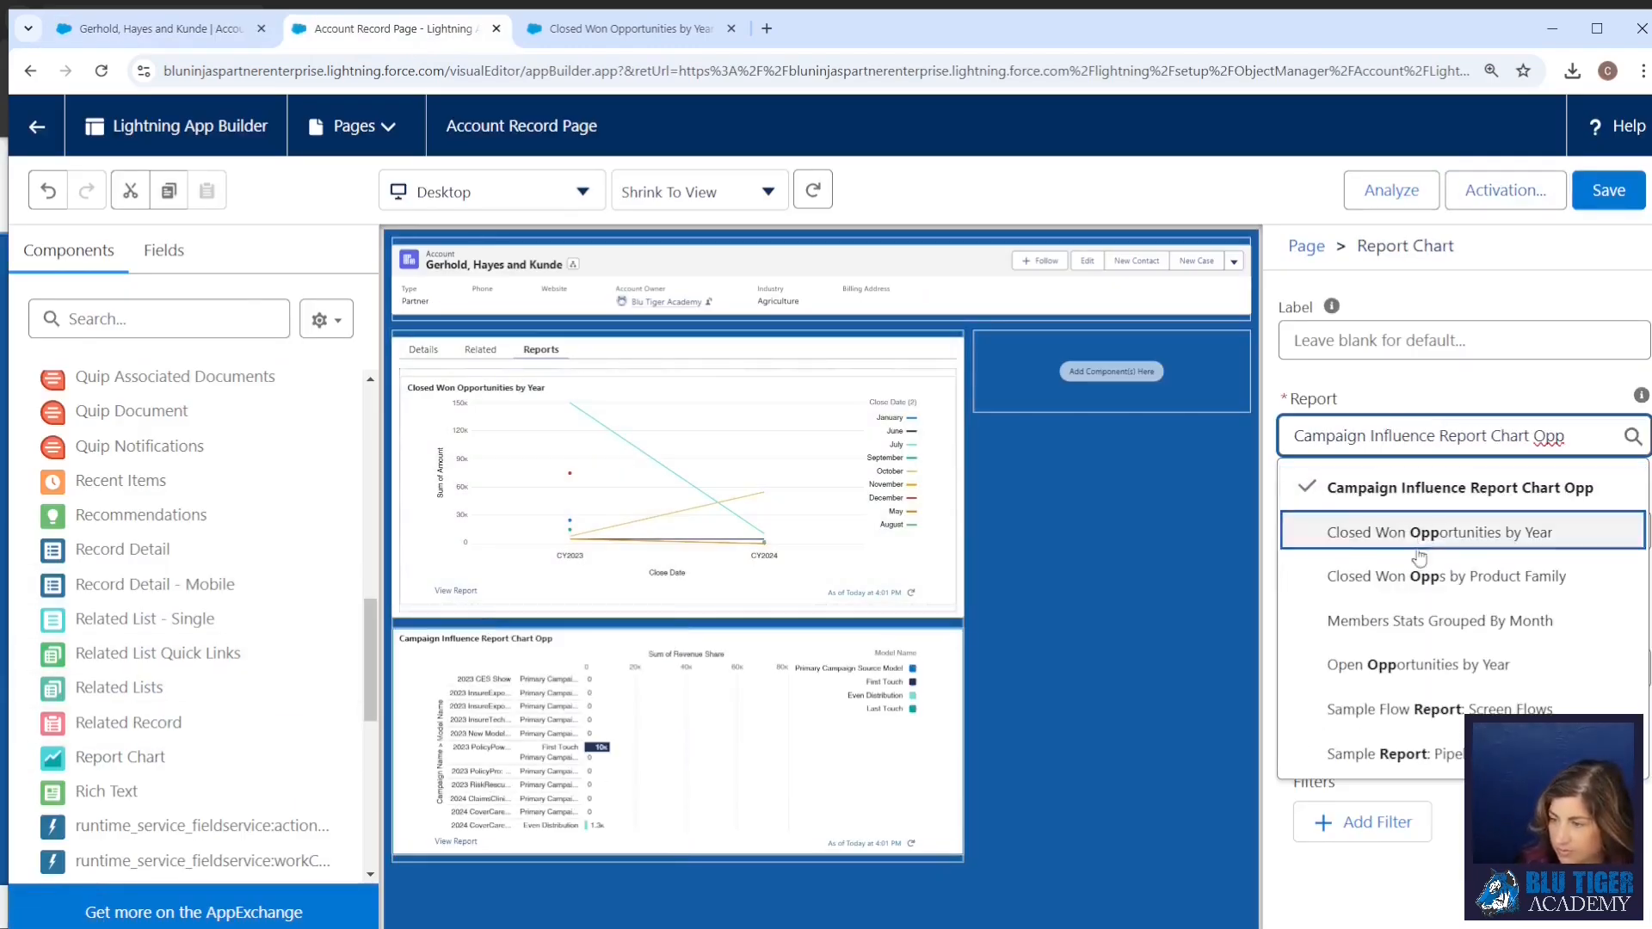
pyautogui.click(1421, 664)
pyautogui.click(1377, 534)
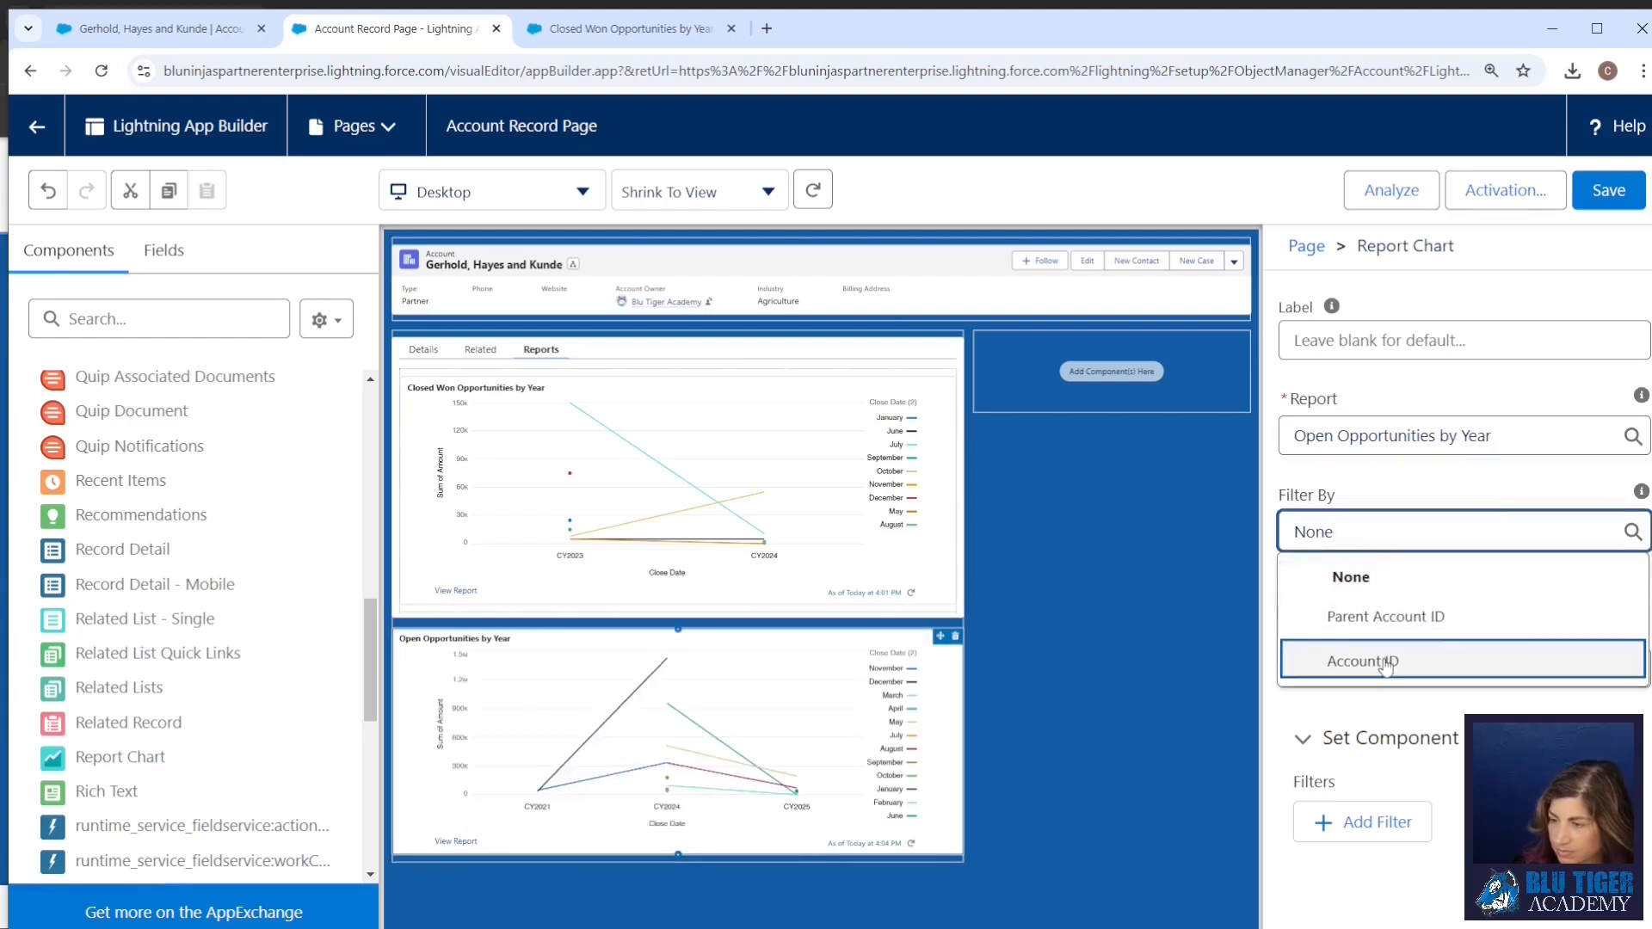
pyautogui.click(1381, 660)
# Add a third Report Chart below showing Closed Won Opps by Product Family, filtered by Account ID, and save the page
pyautogui.moveTo(120, 757); pyautogui.dragTo(559, 869)
pyautogui.click(1446, 437)
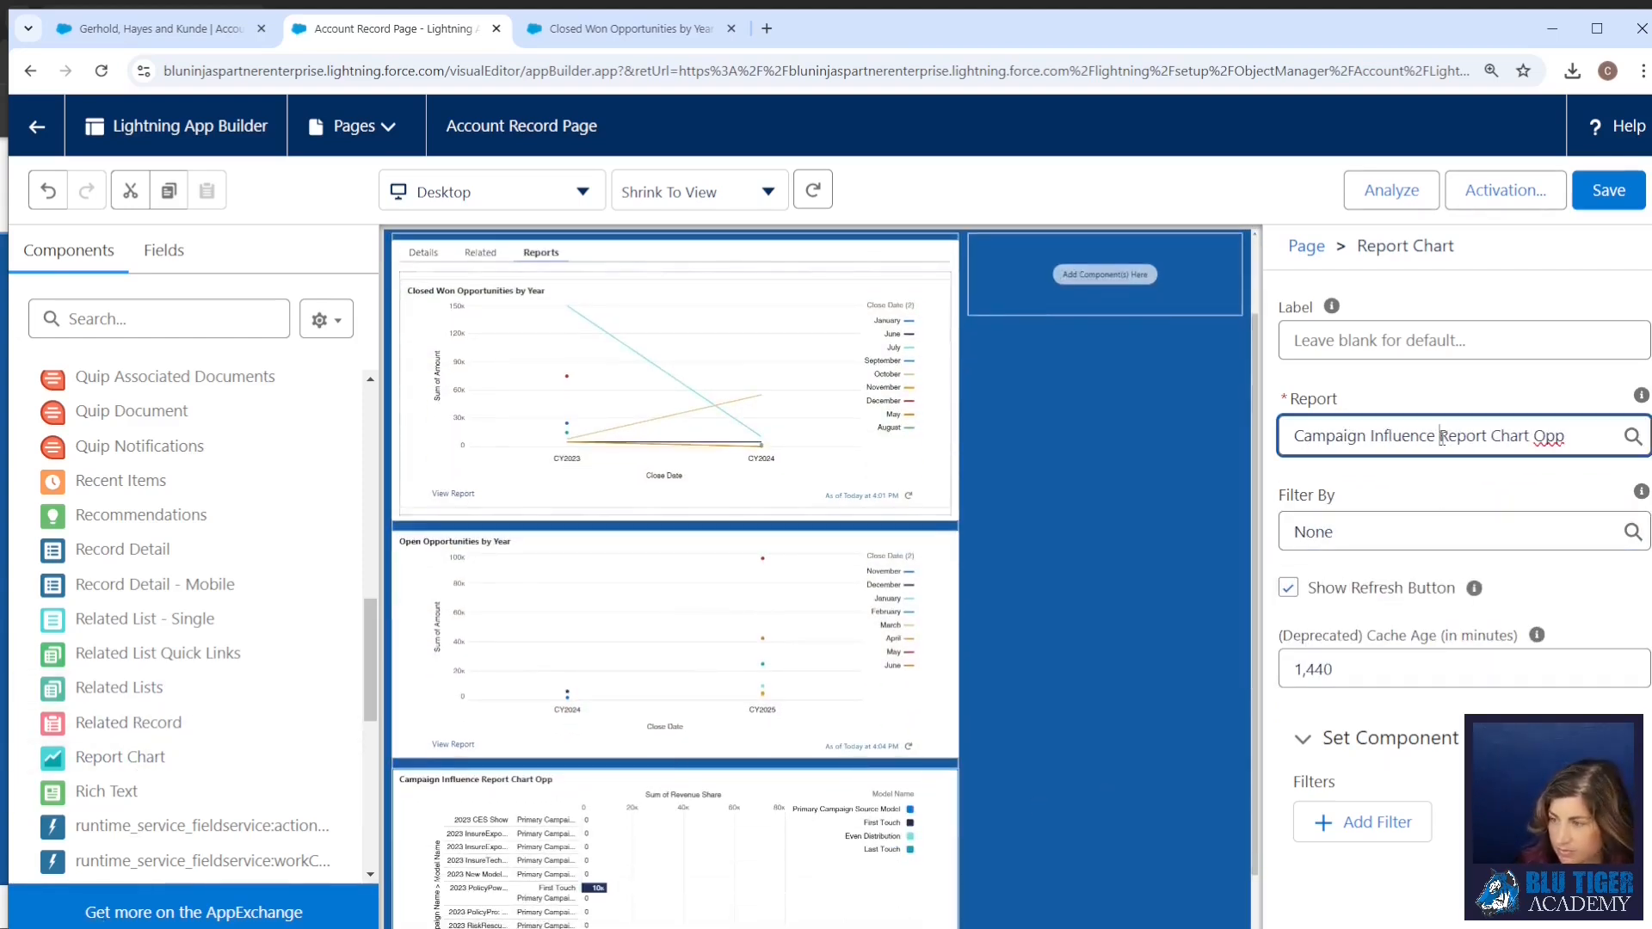
pyautogui.click(1377, 571)
pyautogui.click(1377, 525)
pyautogui.click(1381, 660)
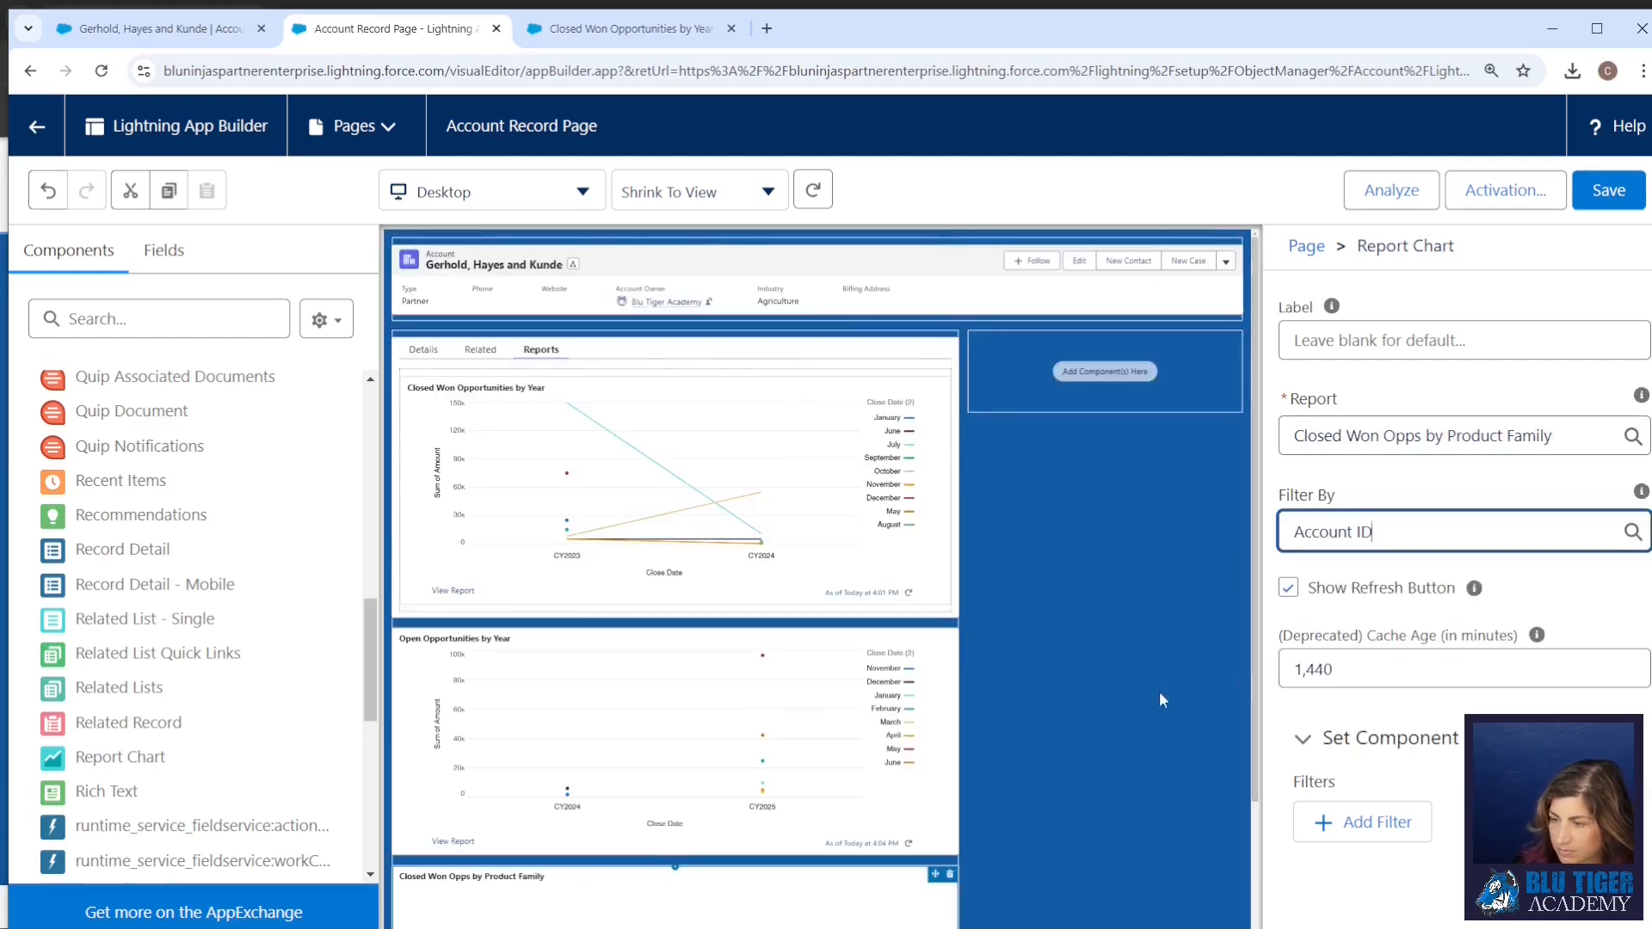
pyautogui.click(1608, 190)
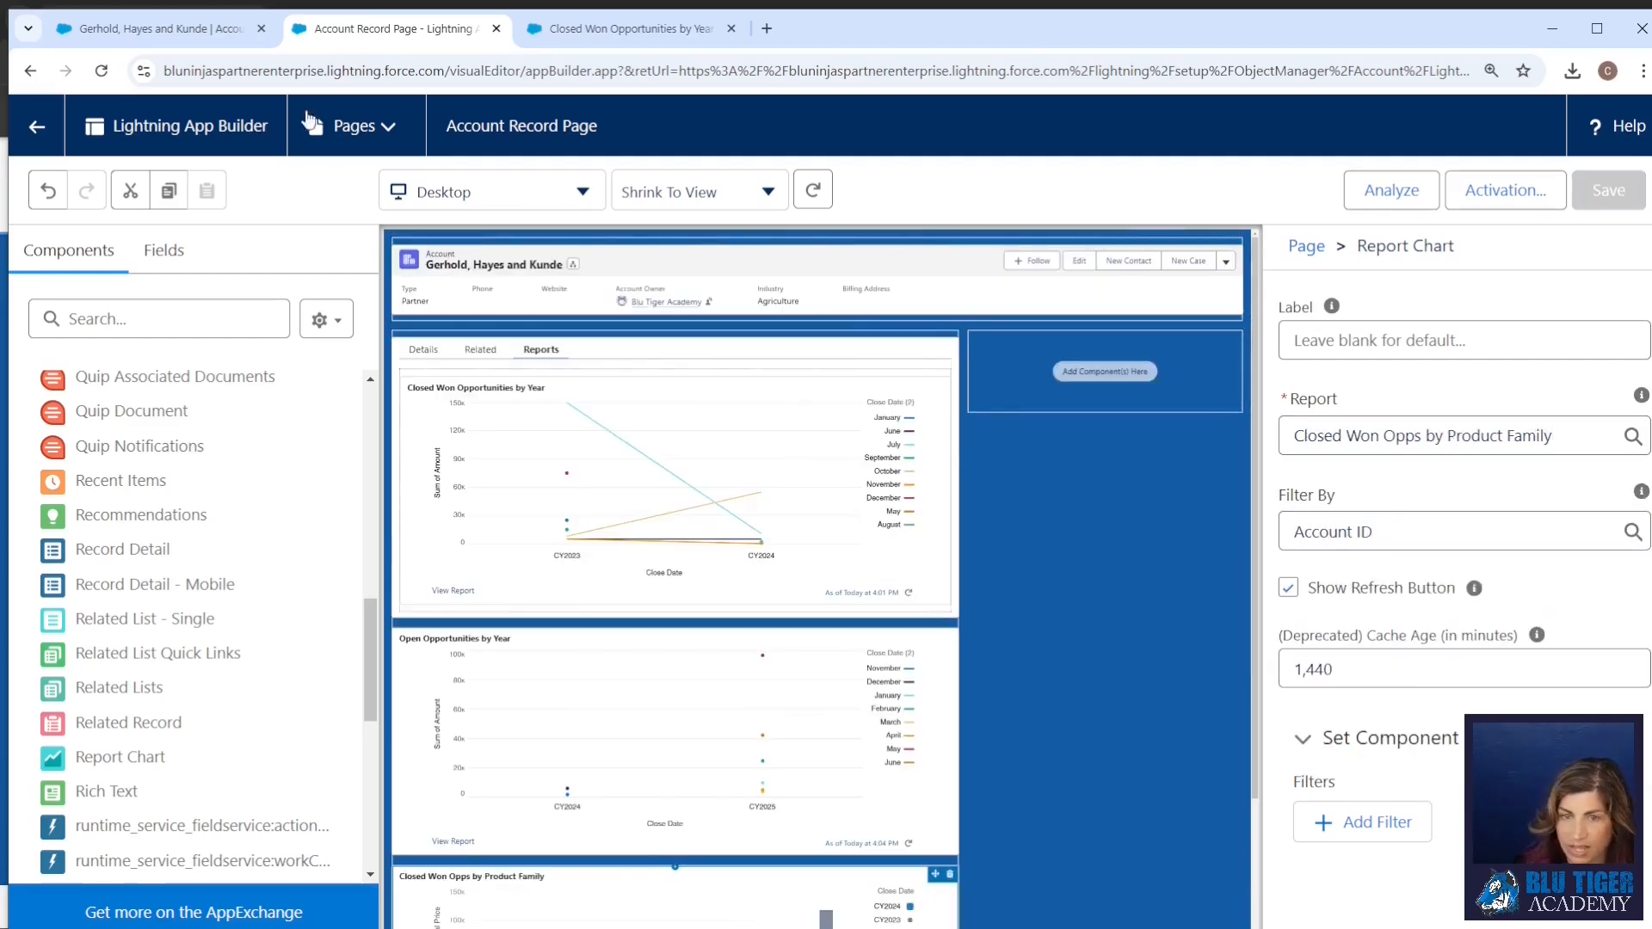
# Reload the Gerhold, Hayes and Kunde account record and examine the report charts stacked on its page
pyautogui.click(164, 39)
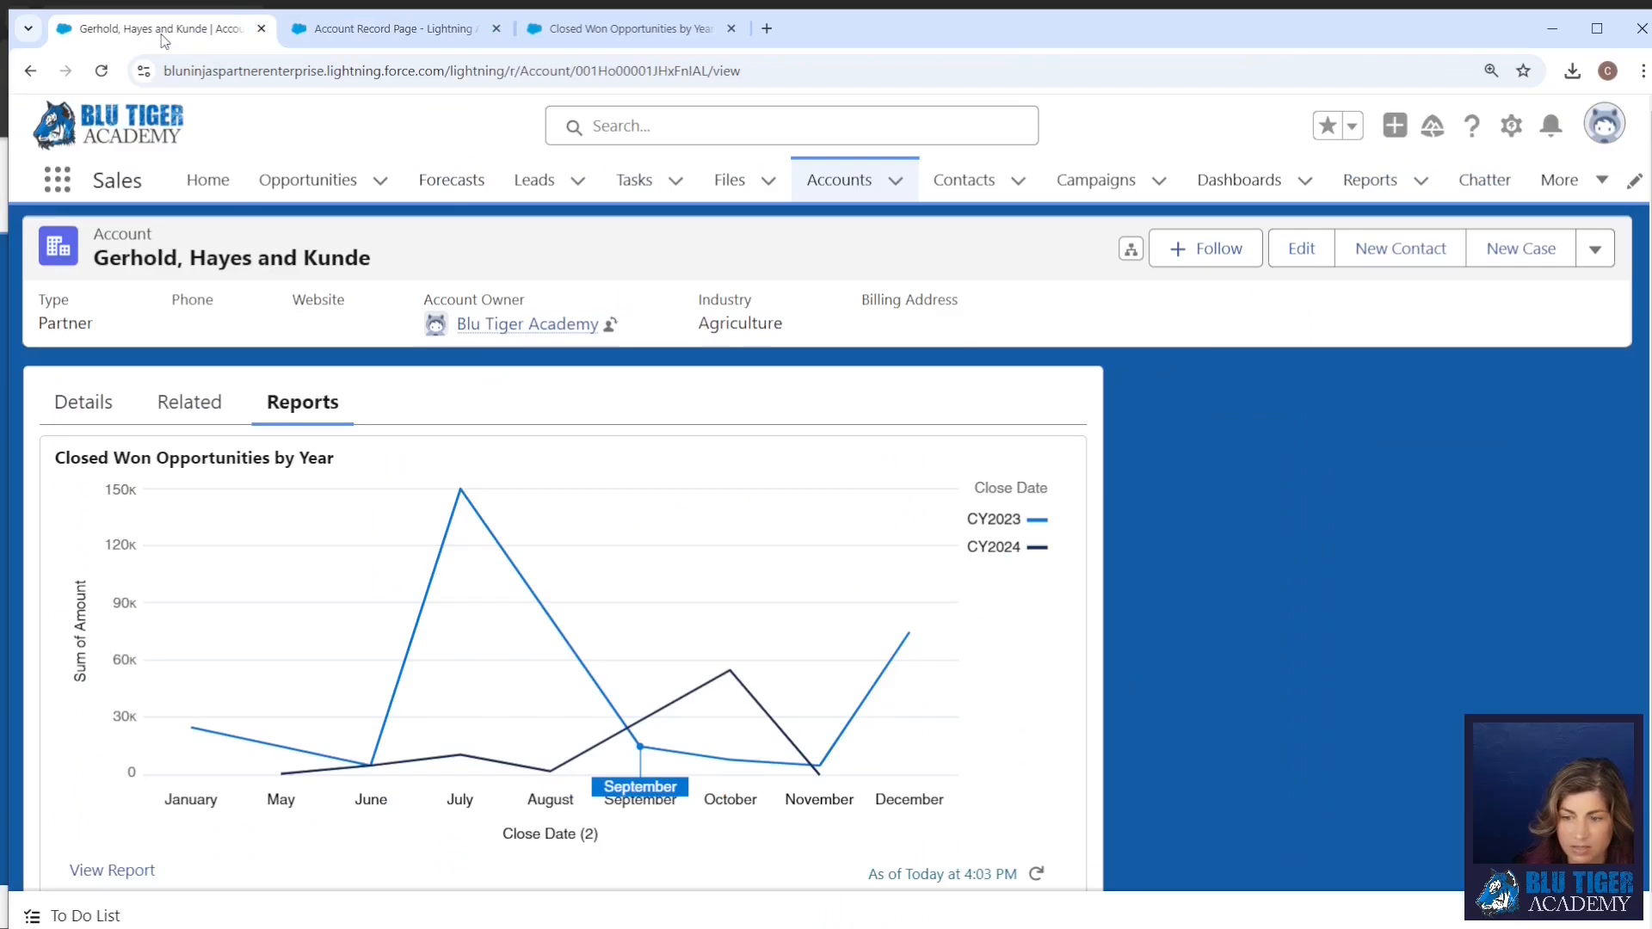
pyautogui.click(100, 71)
pyautogui.scroll(-4, 544, 516)
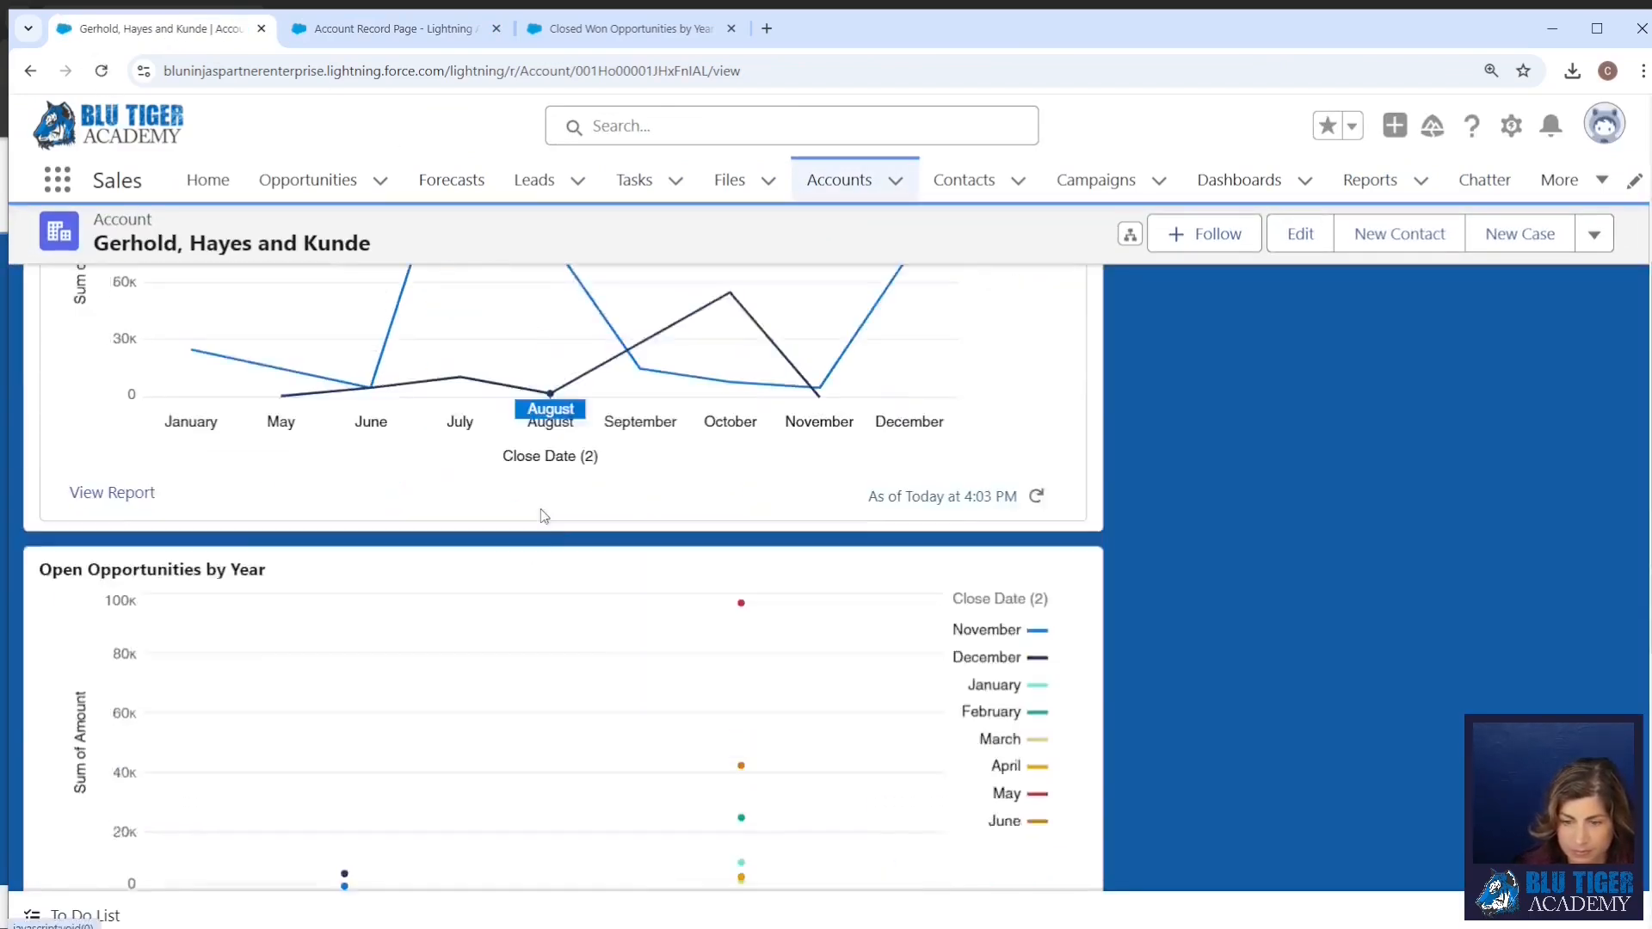
pyautogui.scroll(-3, 544, 516)
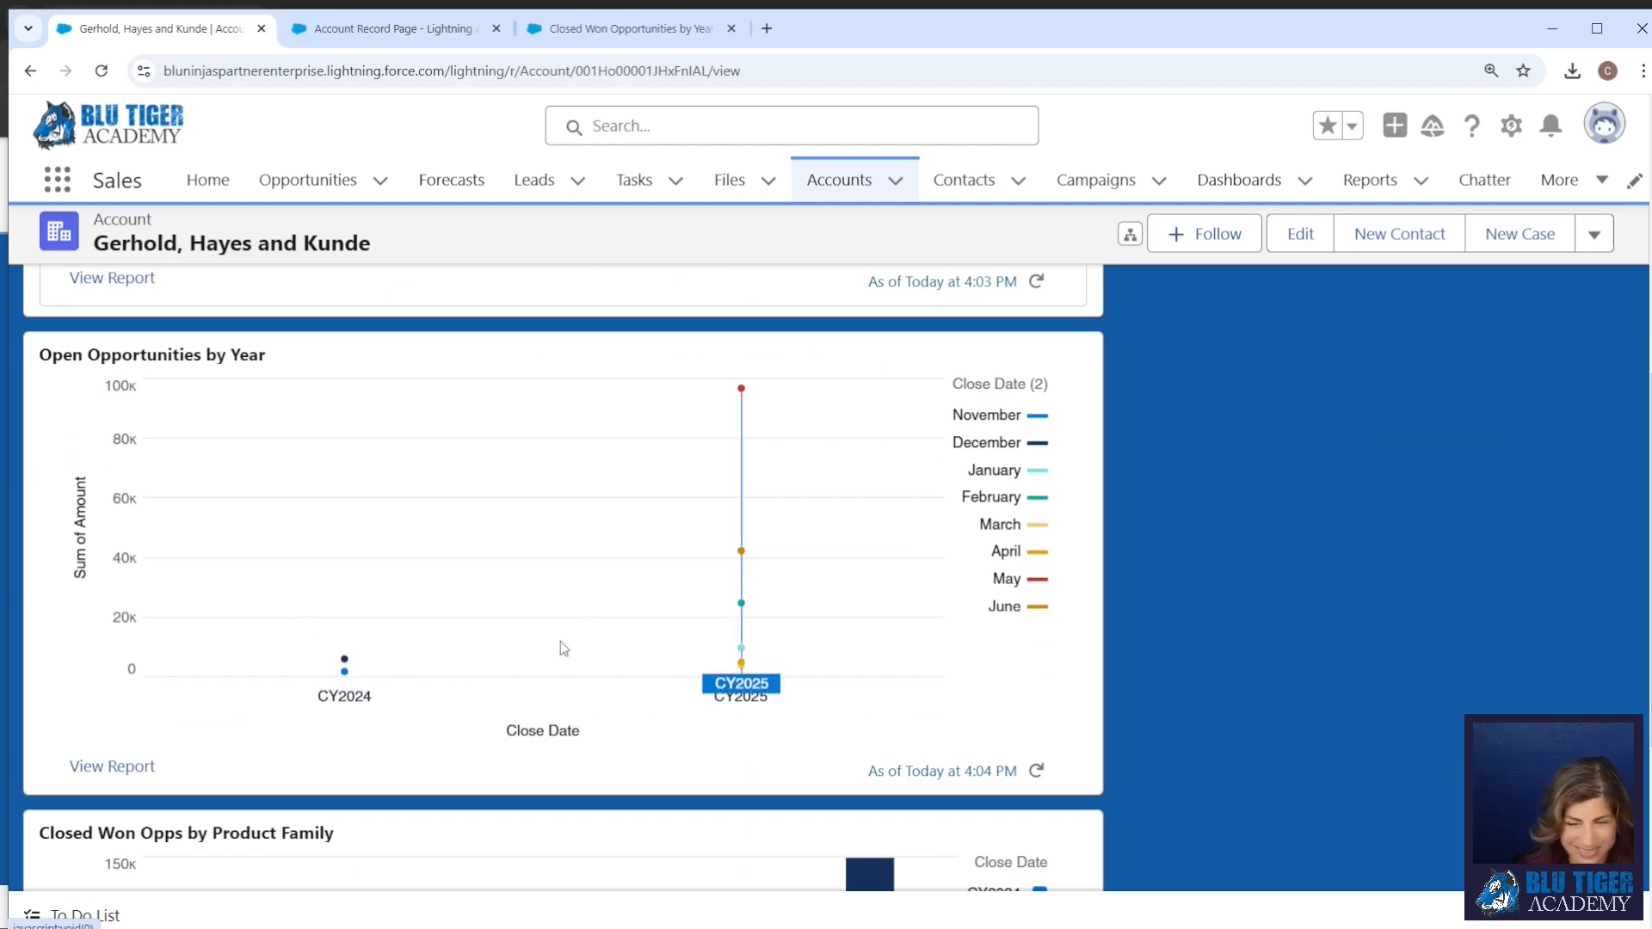
# In the Open Opportunities by Year report, move the Close Date (2) row group above Close Date, and save and run it
pyautogui.scroll(-5, 571, 642)
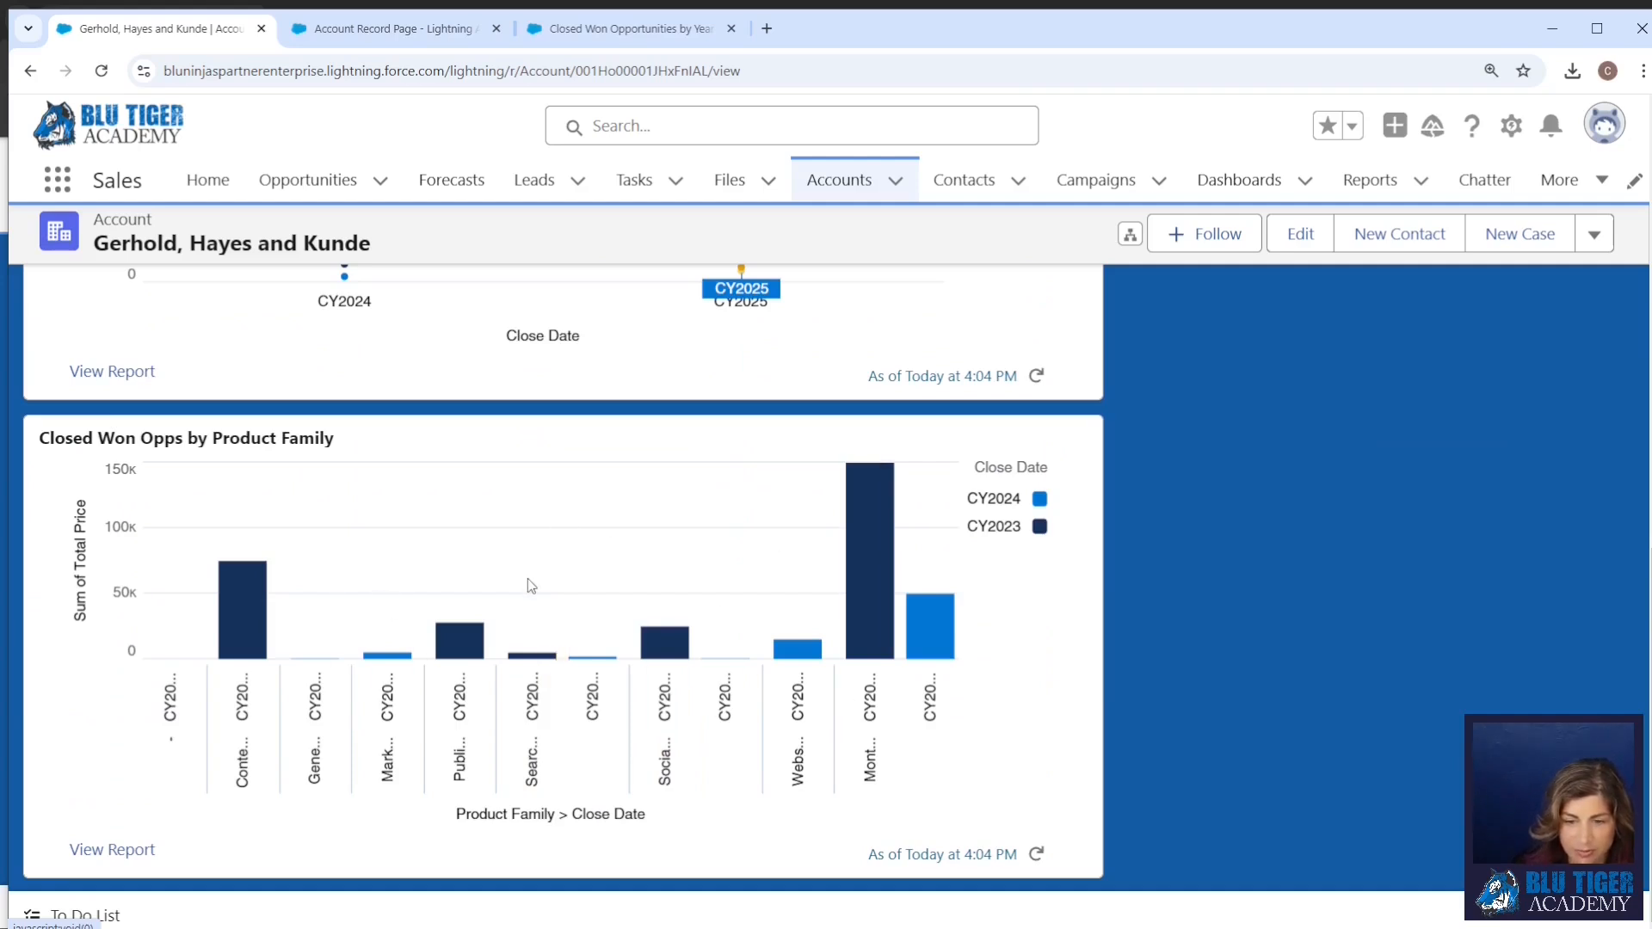
pyautogui.scroll(6, 529, 578)
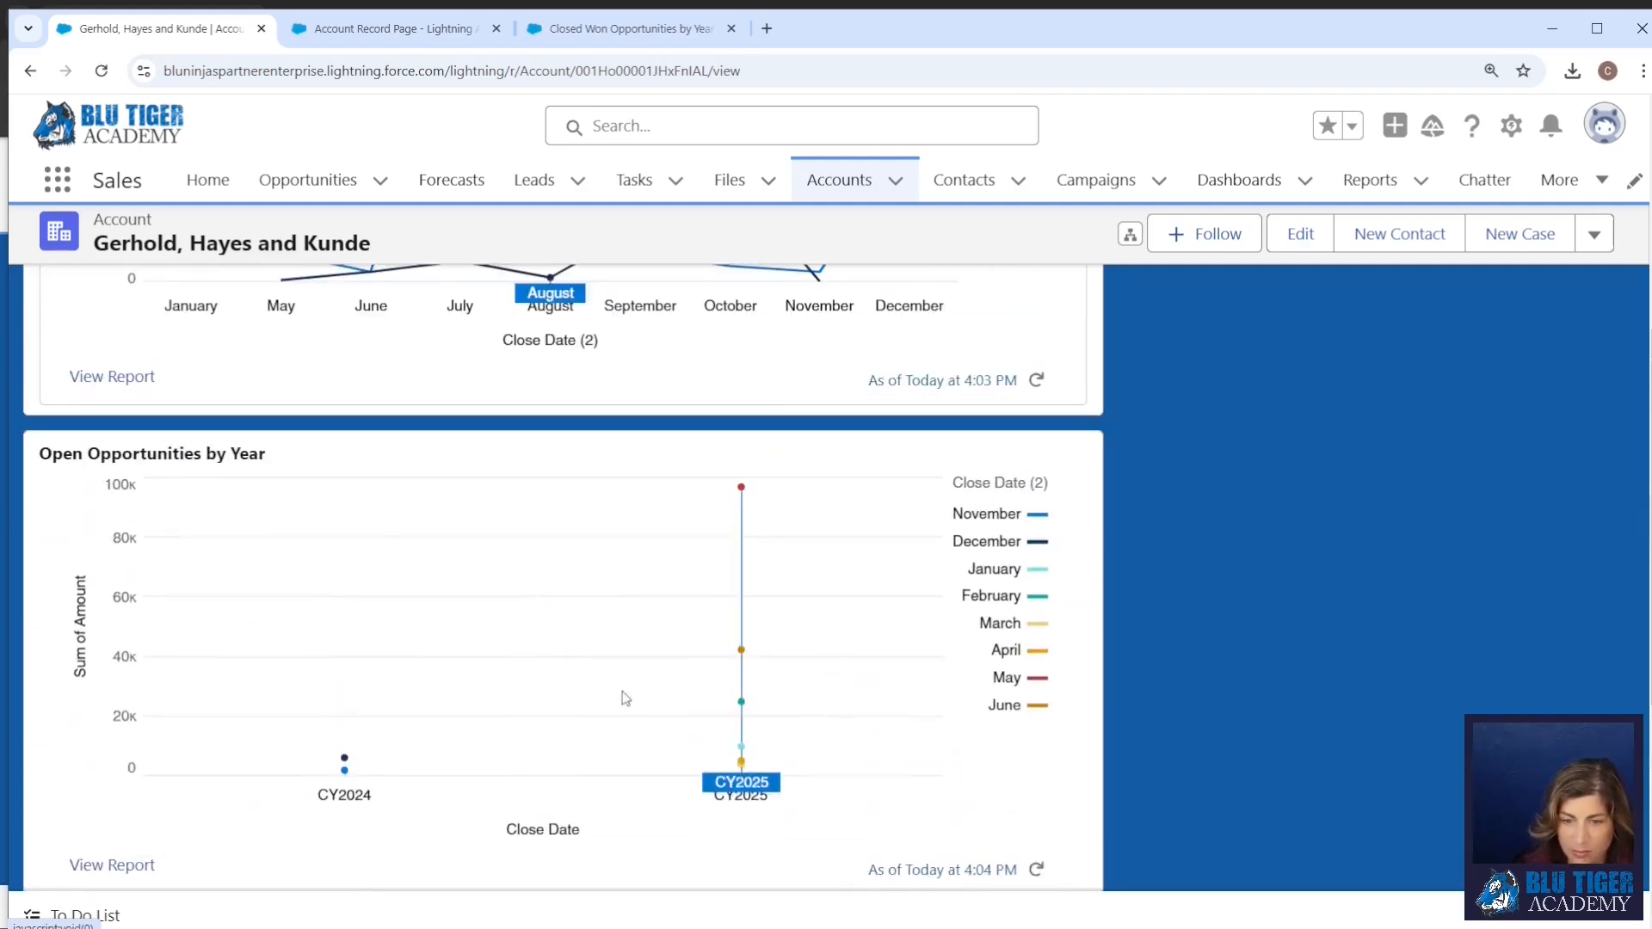
pyautogui.click(456, 34)
pyautogui.click(602, 30)
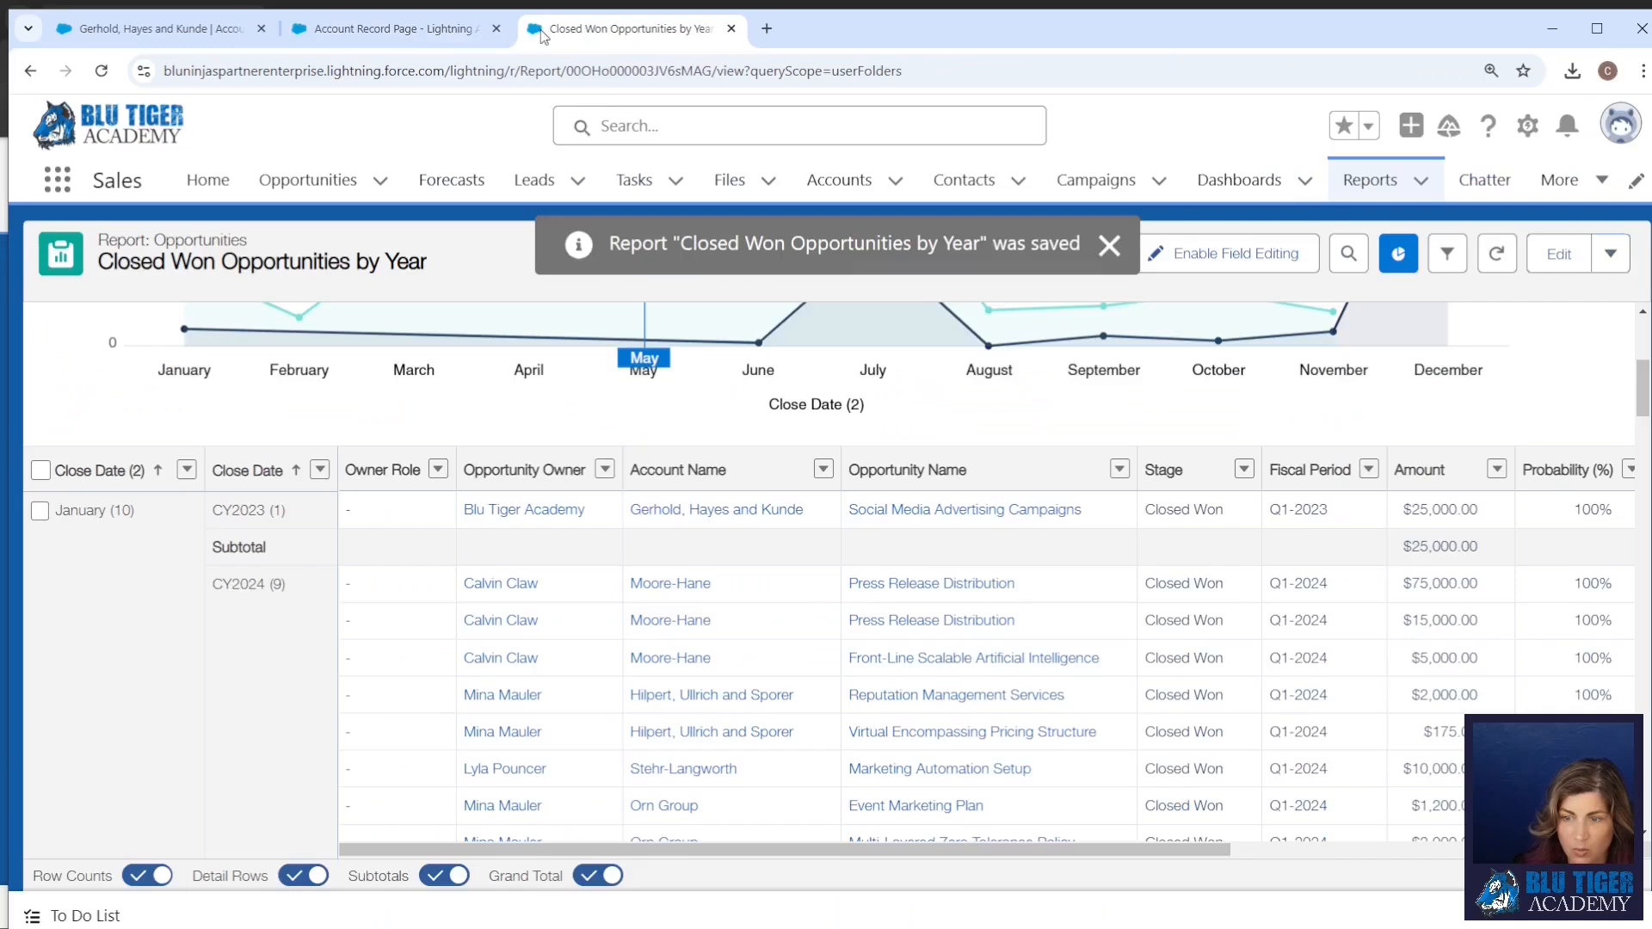
pyautogui.click(1357, 187)
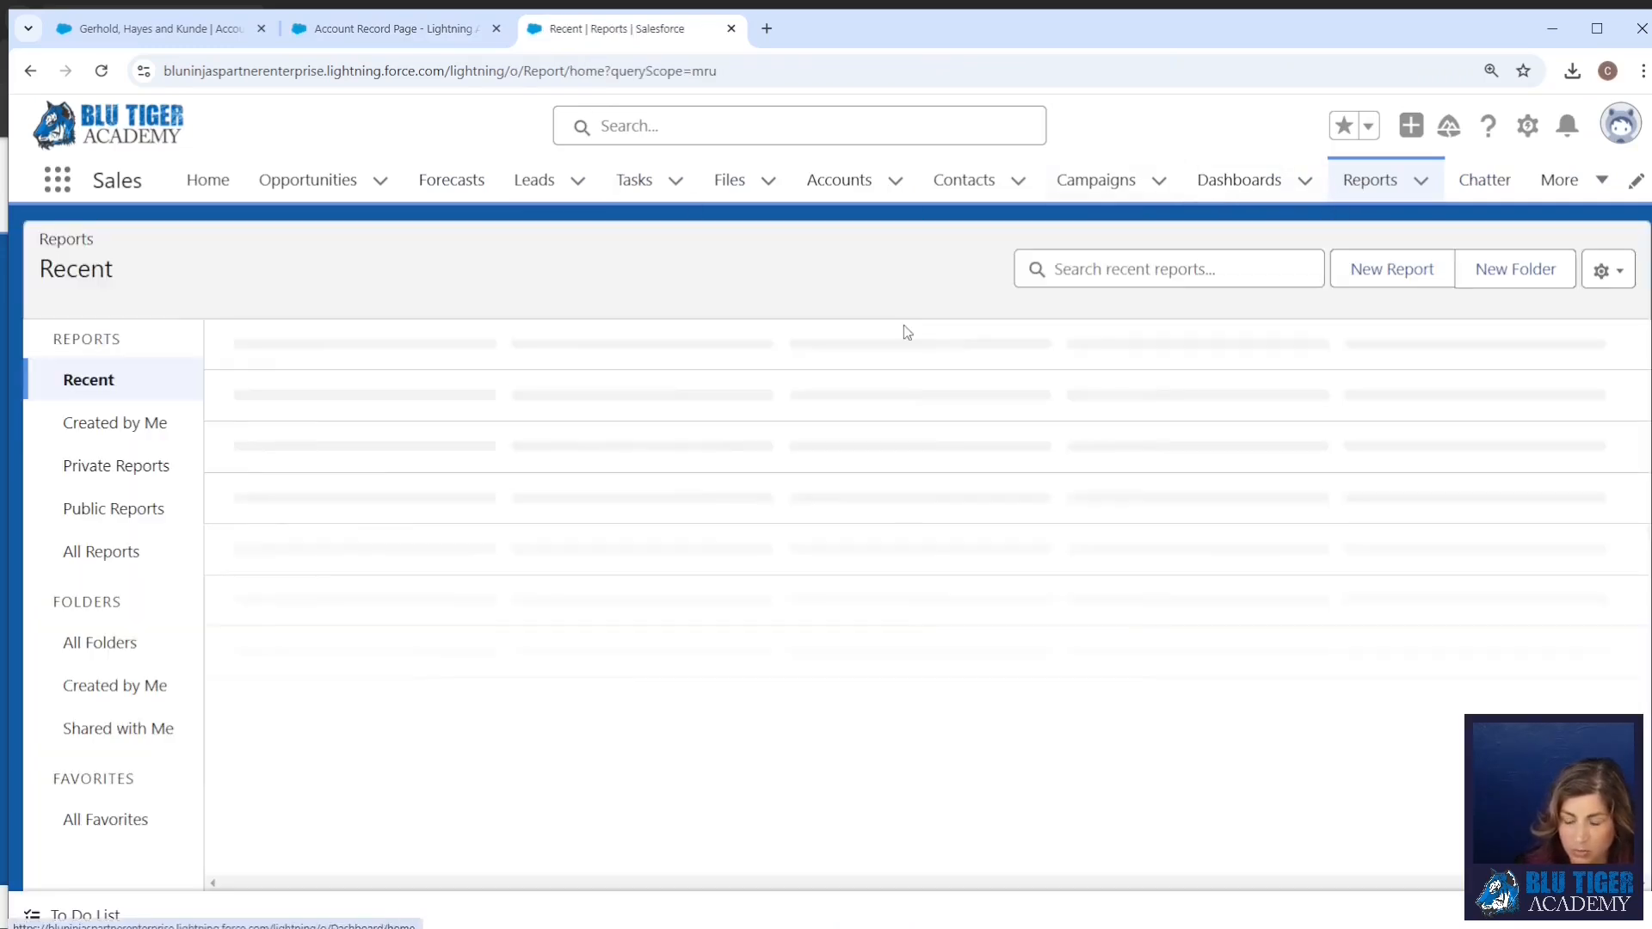
pyautogui.click(362, 443)
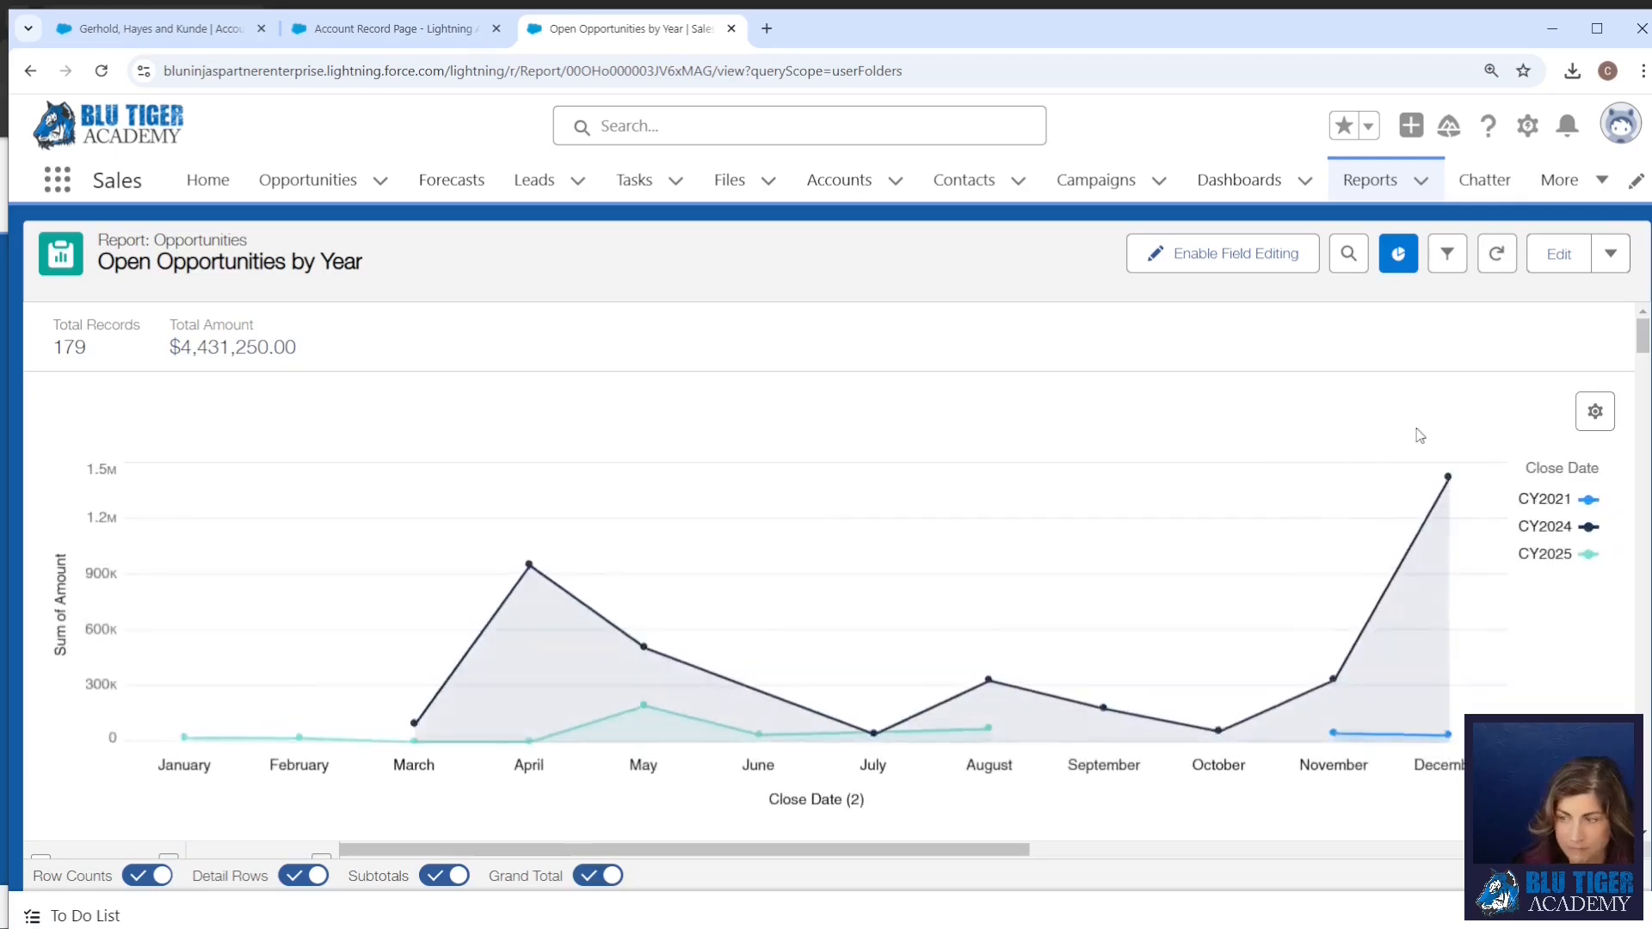
pyautogui.click(1558, 254)
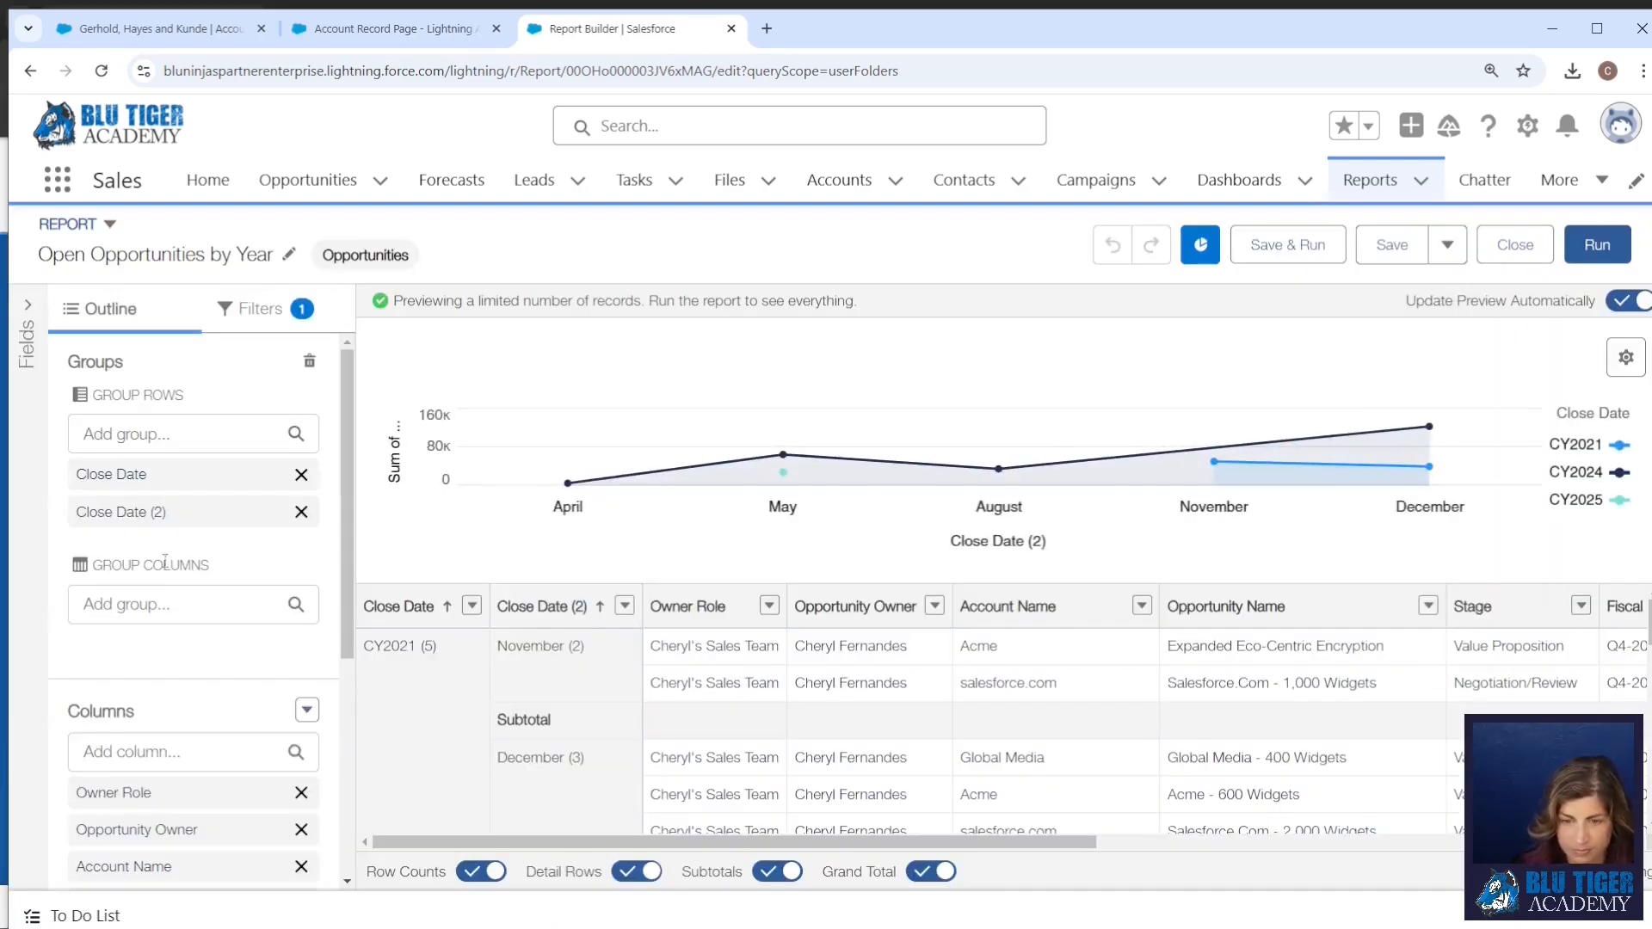
pyautogui.moveTo(150, 514); pyautogui.dragTo(144, 469)
pyautogui.click(1274, 248)
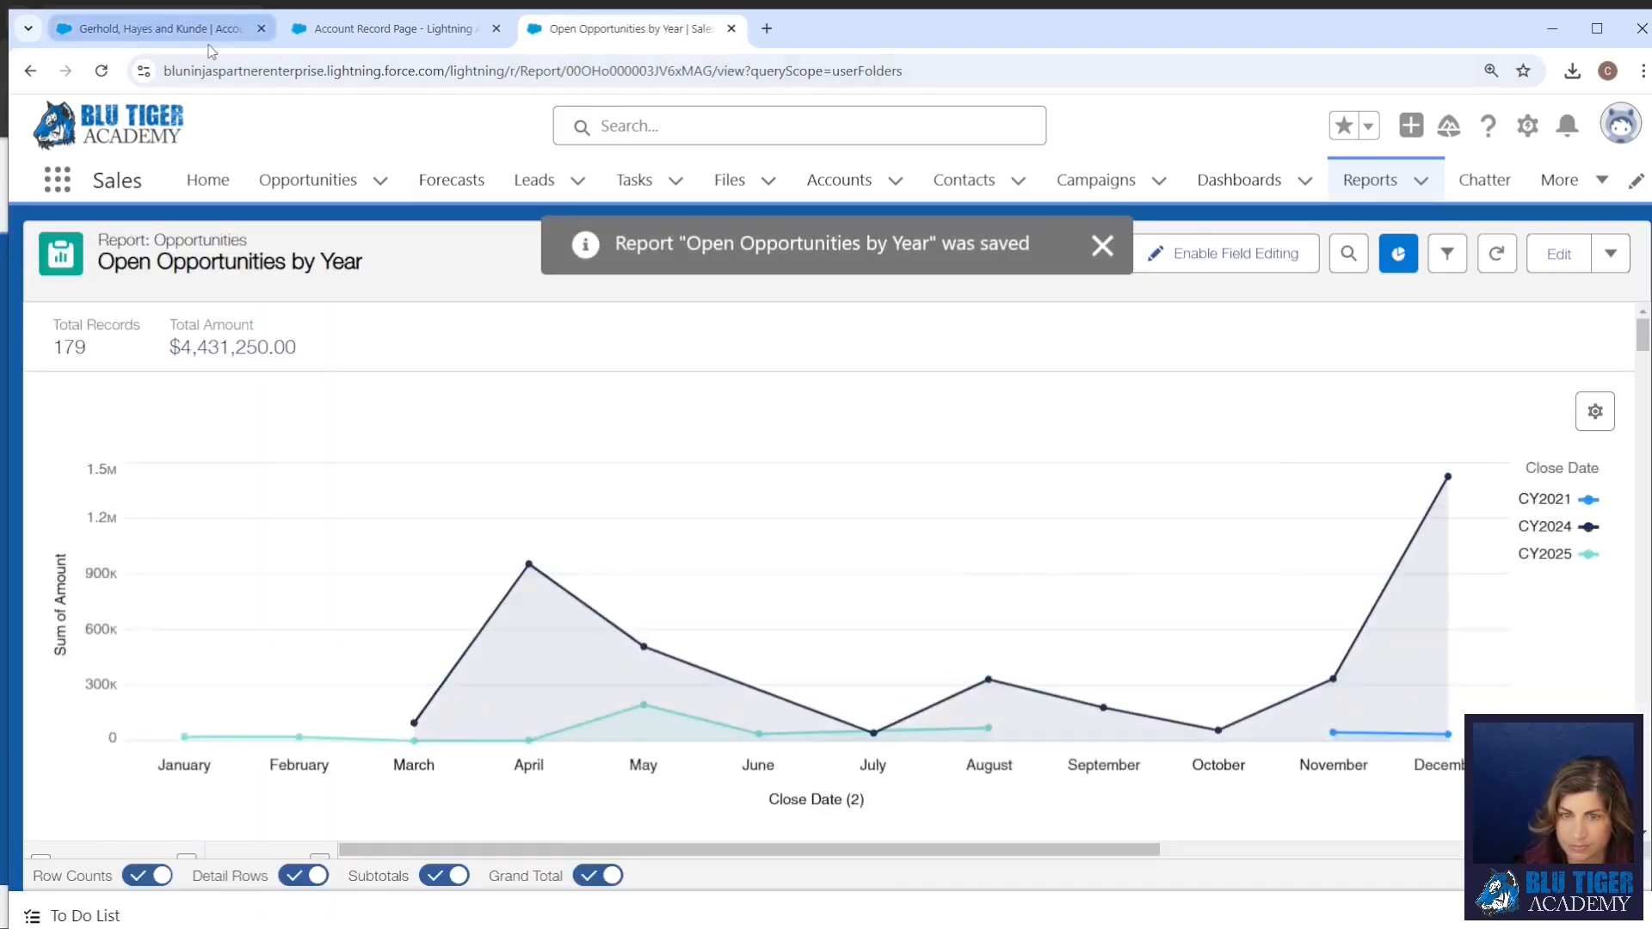
# Refresh the Open Opportunities by Year chart on the account record and inspect its November data point
pyautogui.click(161, 28)
pyautogui.click(1033, 871)
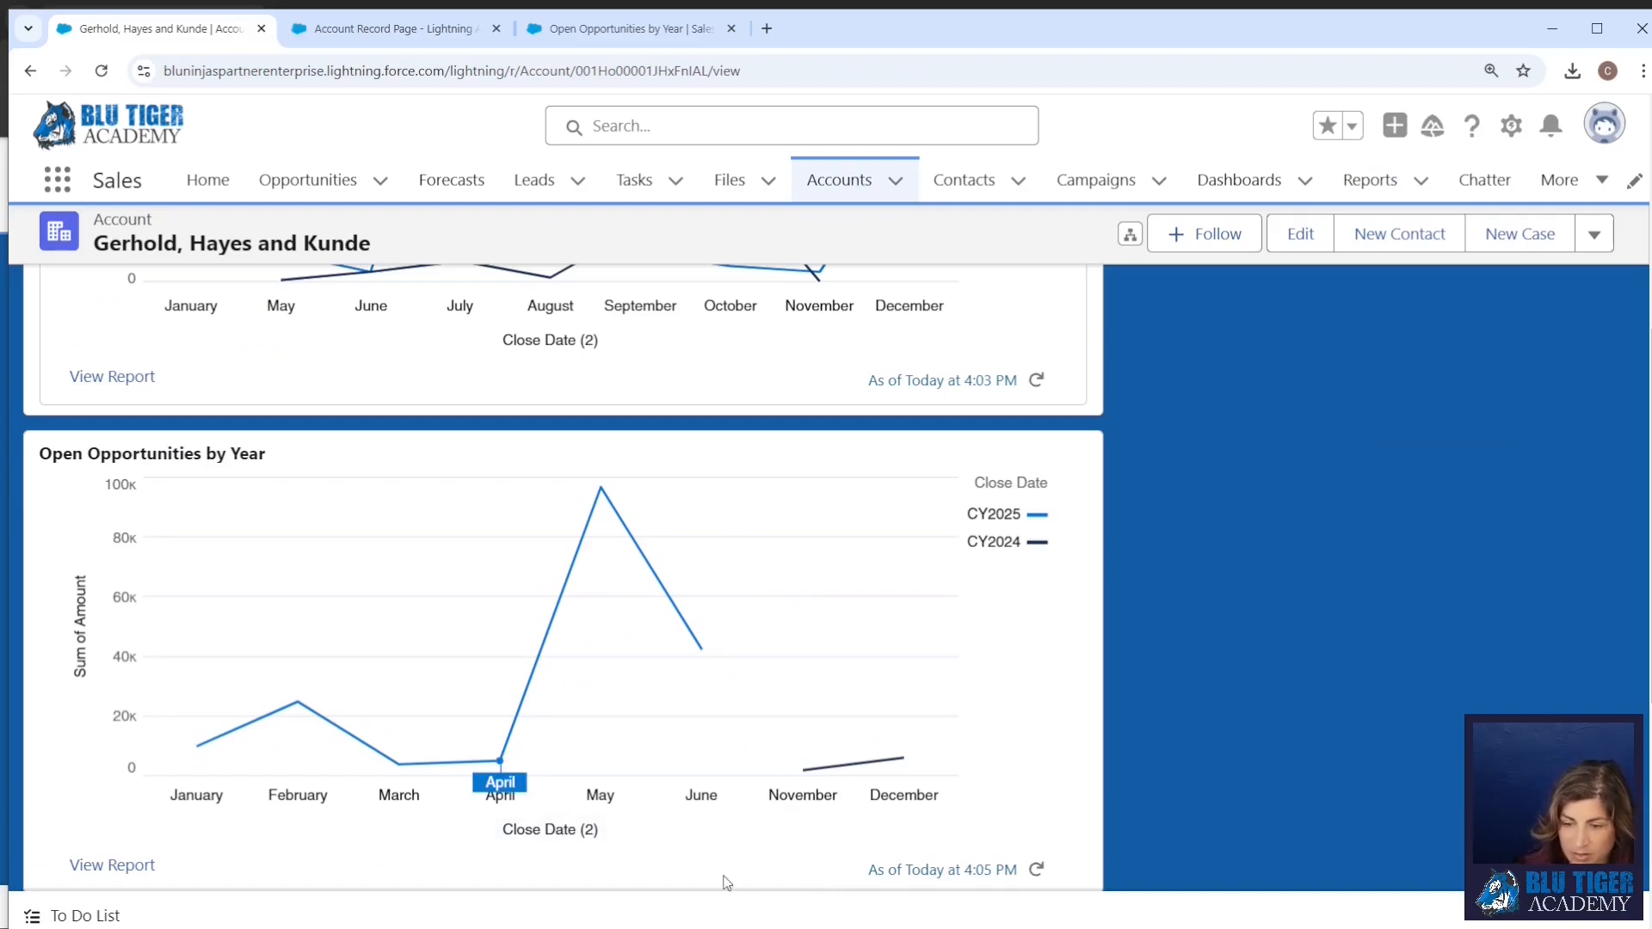
pyautogui.moveTo(501, 761)
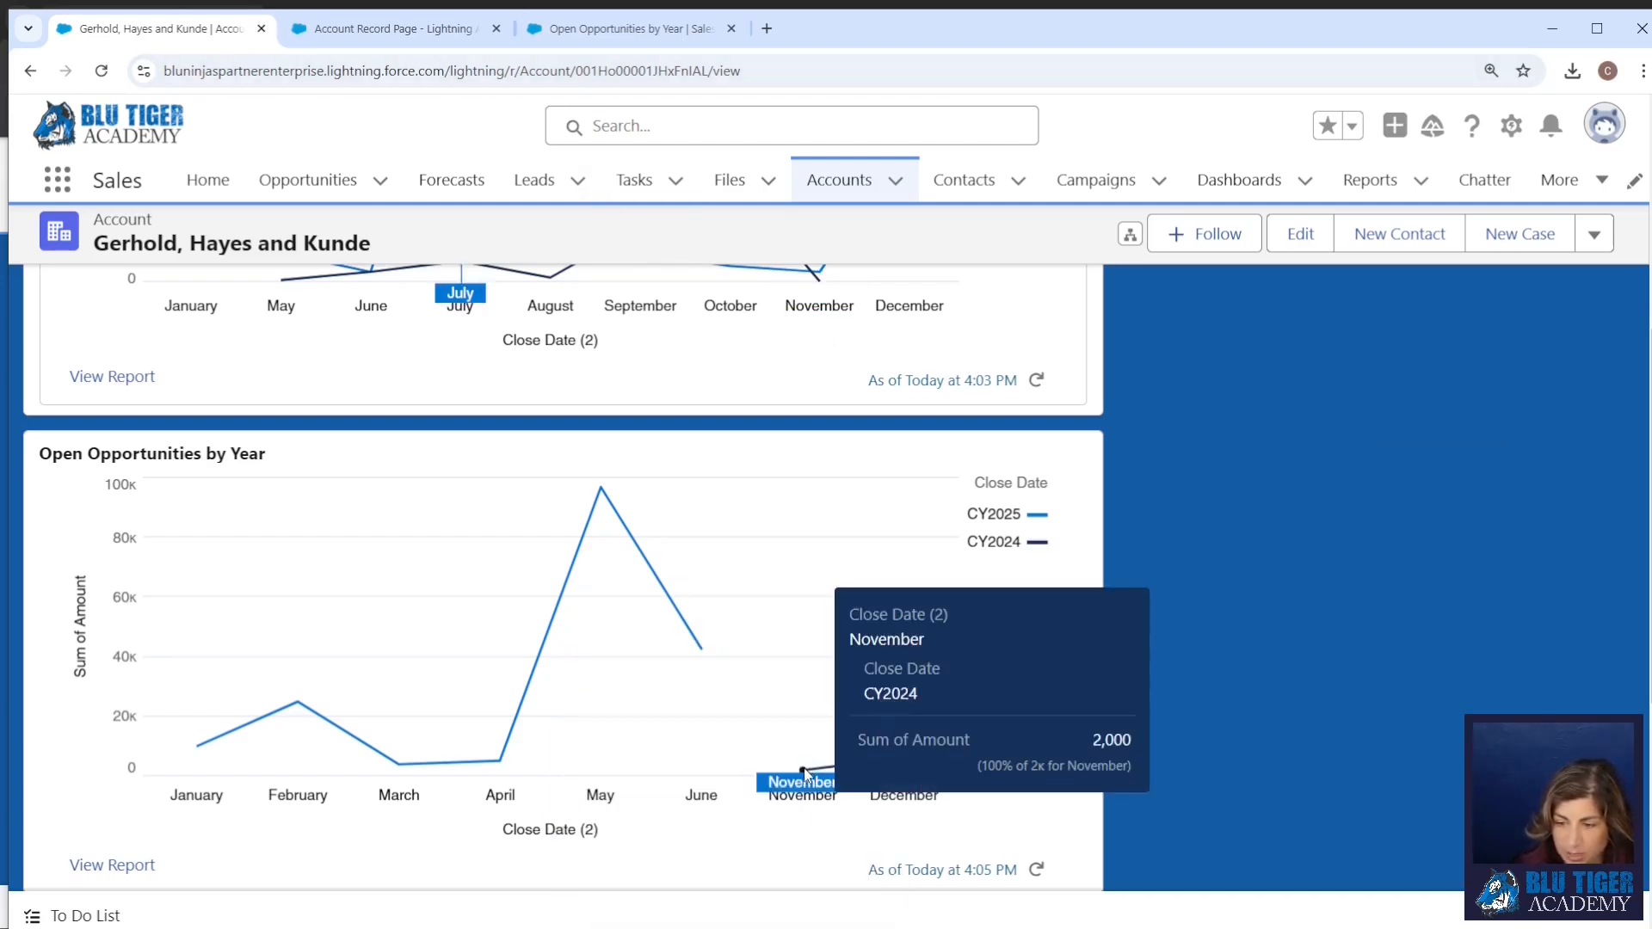
# Change the Open Opportunities by Year report chart to Column and remove the Close Date group from its X-axis
pyautogui.click(620, 28)
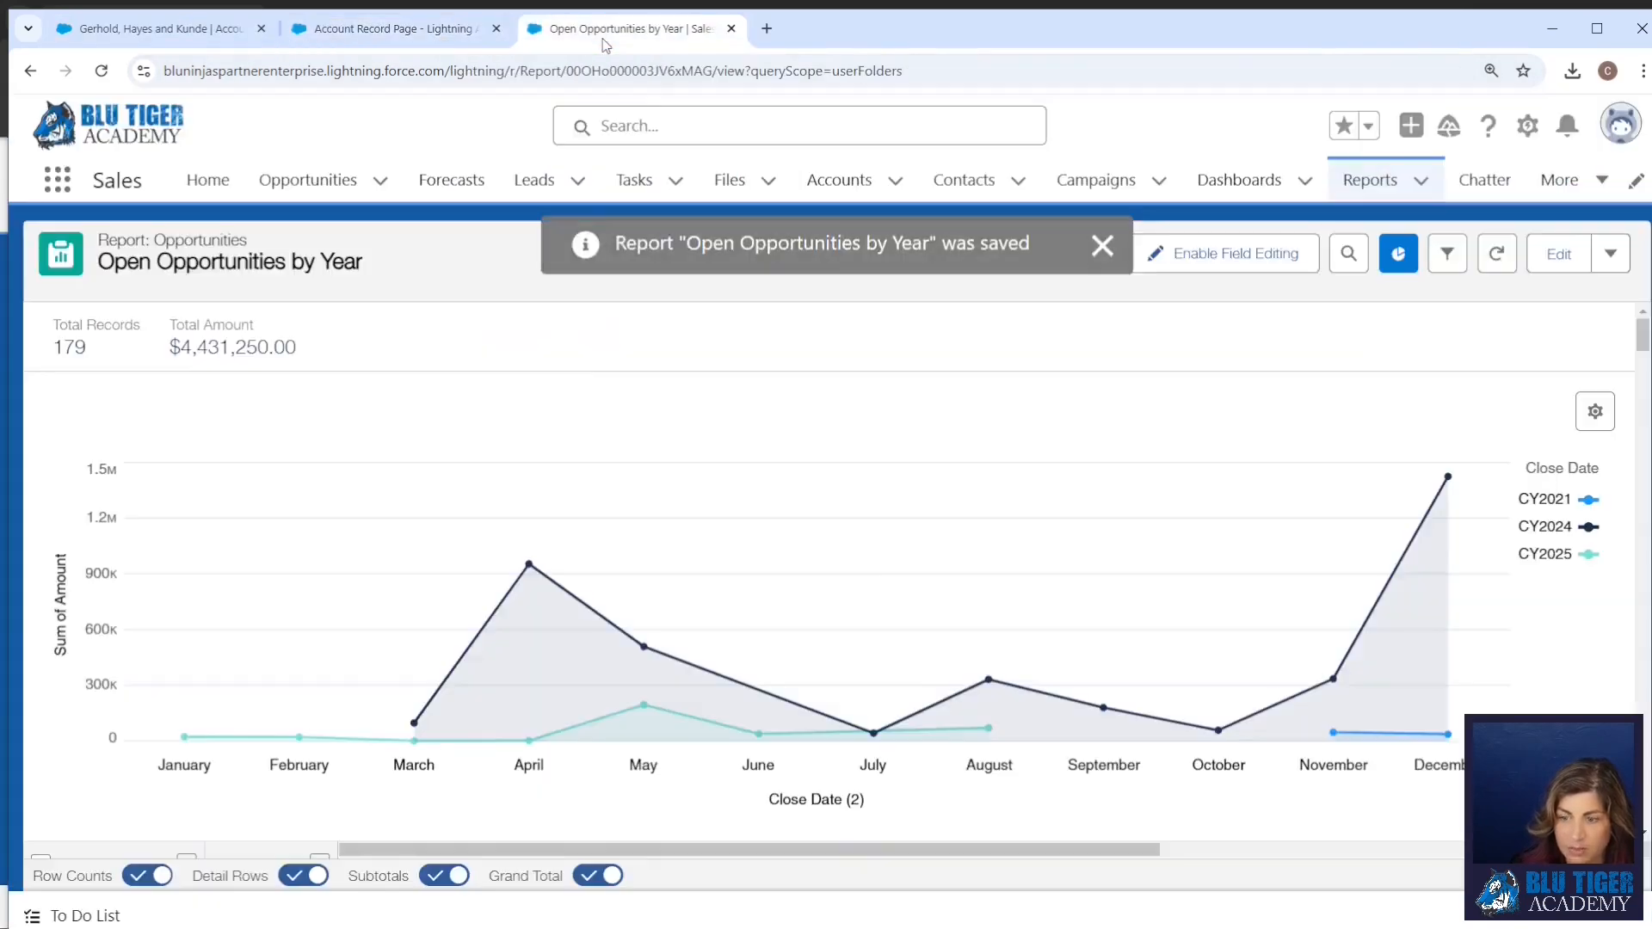
pyautogui.click(1597, 410)
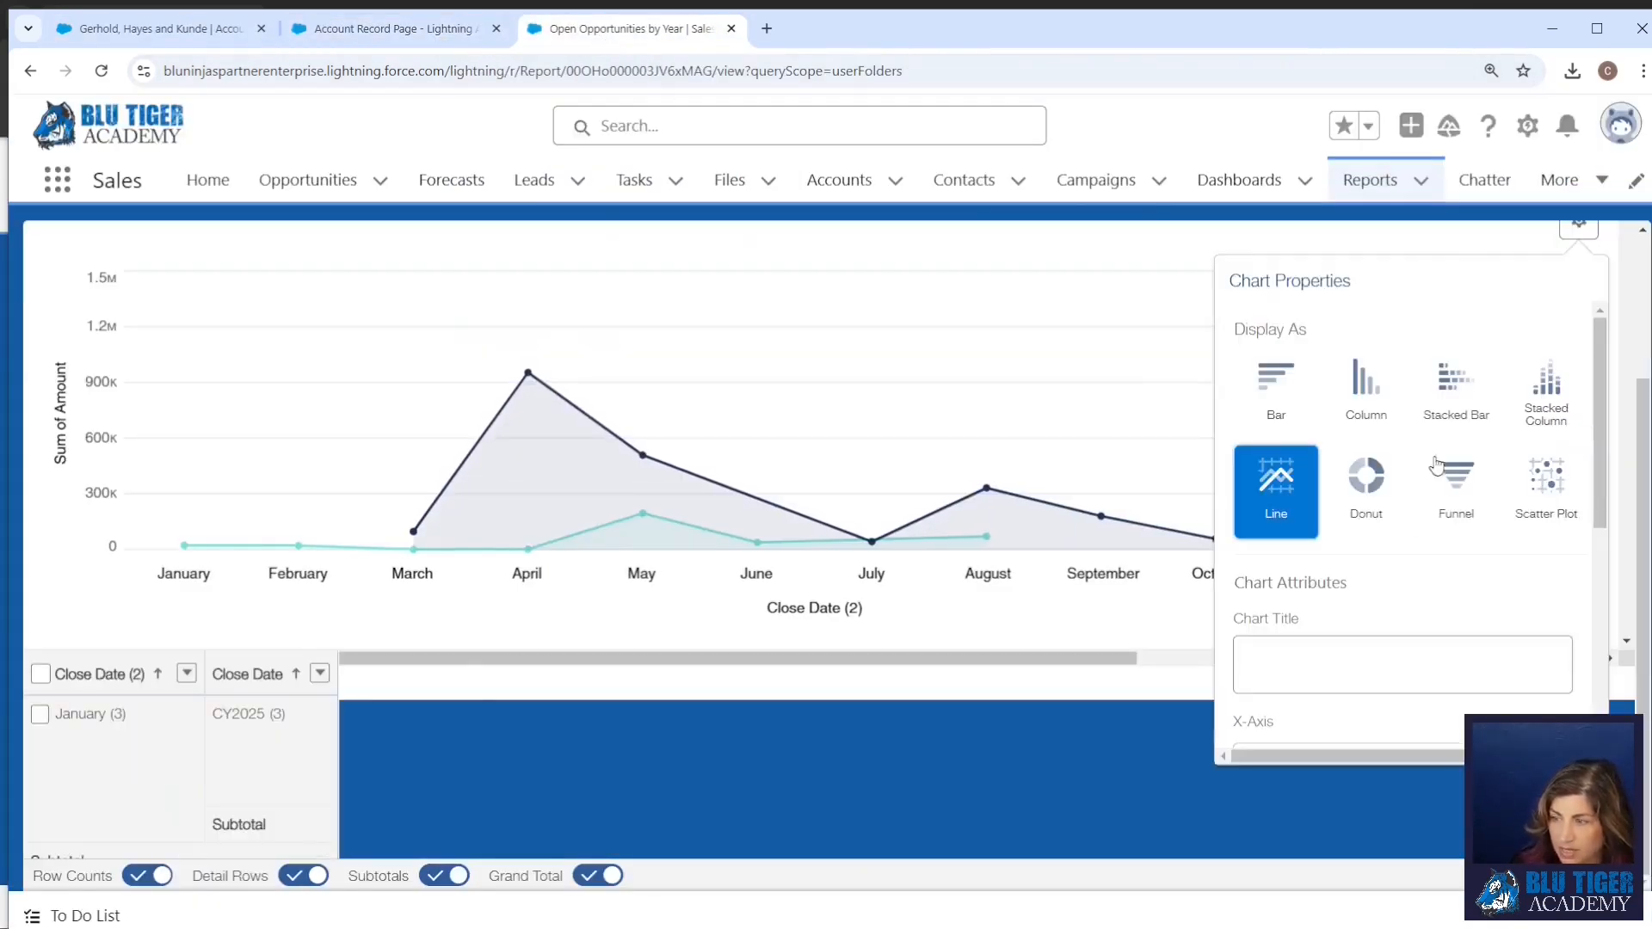
pyautogui.click(1354, 398)
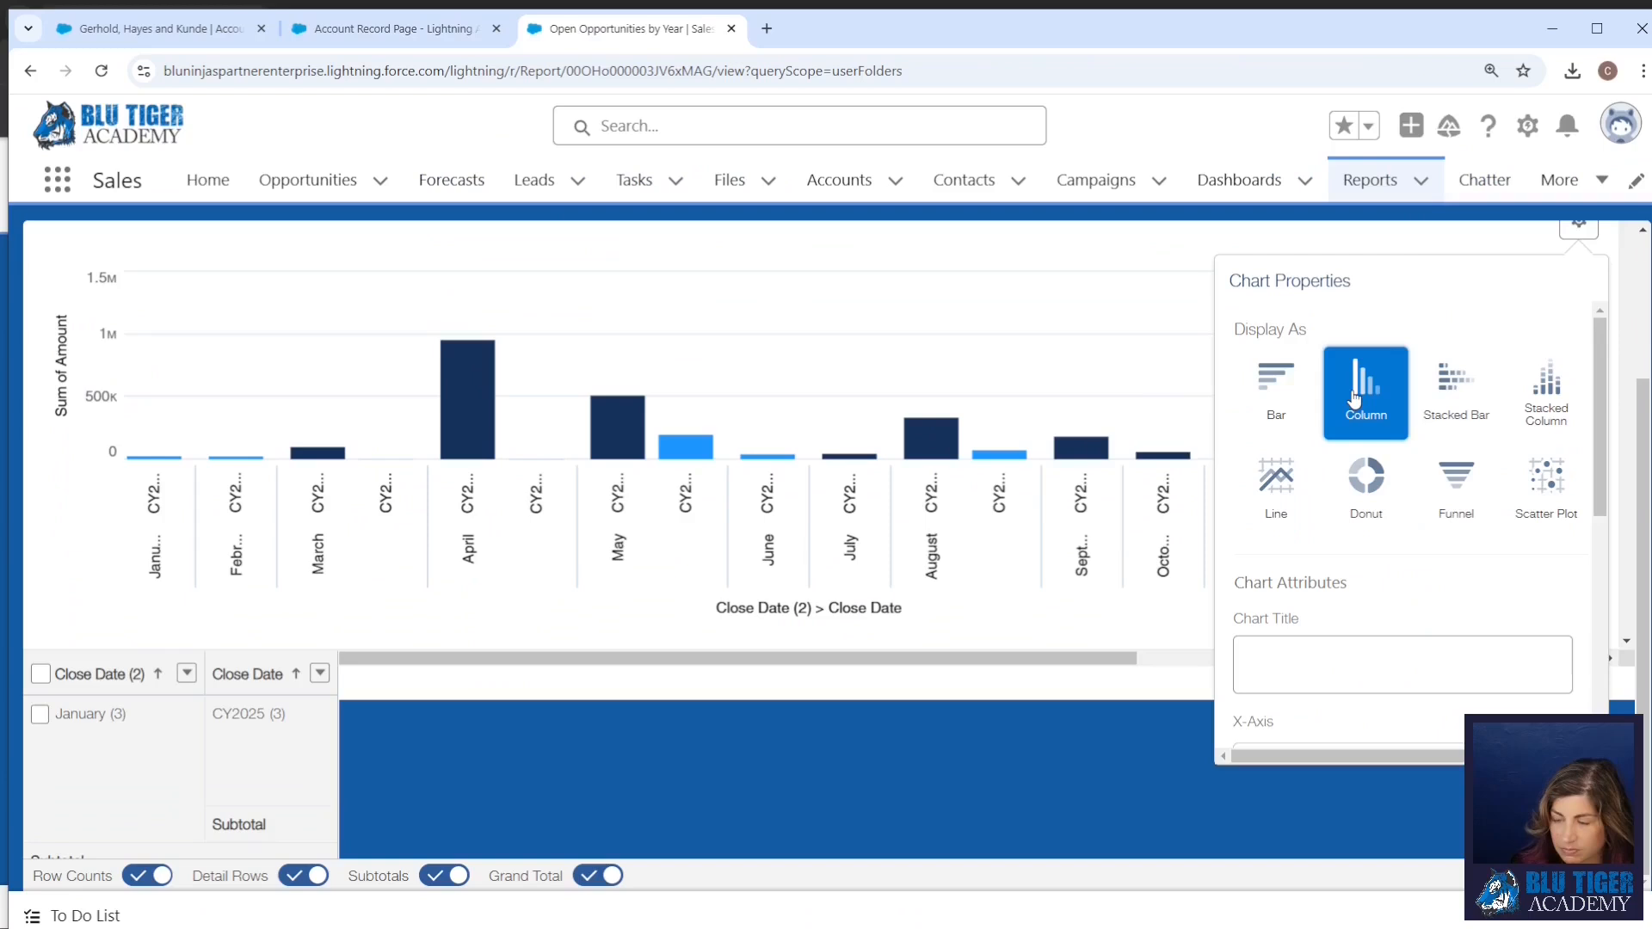
pyautogui.scroll(-5, 1371, 576)
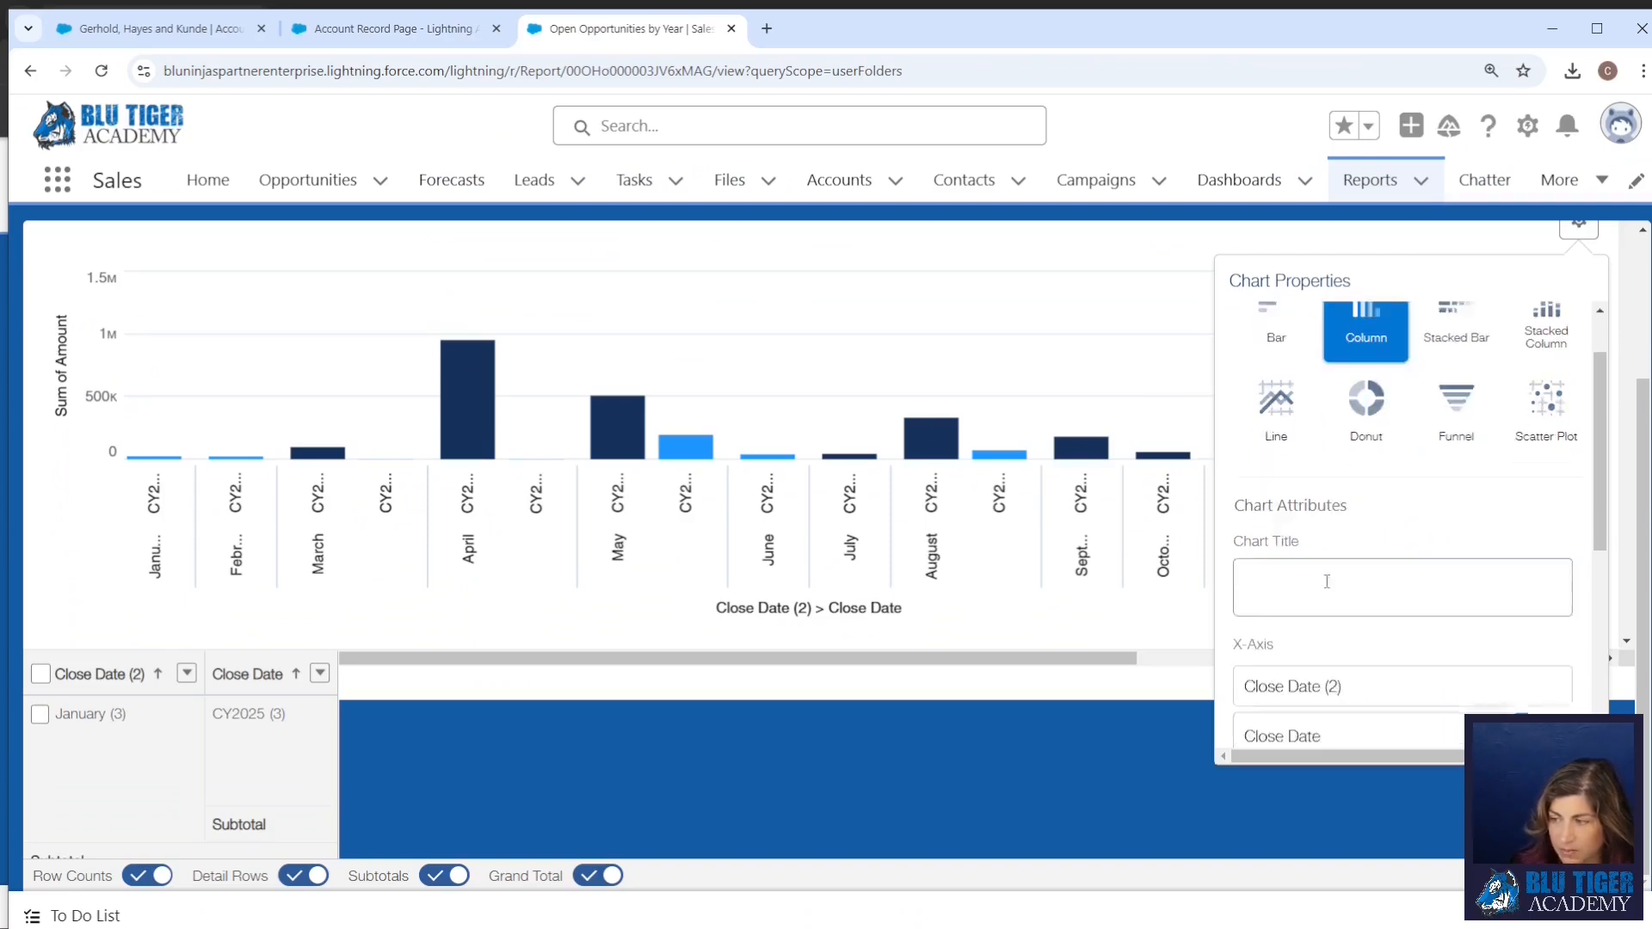
pyautogui.scroll(-1, 1327, 581)
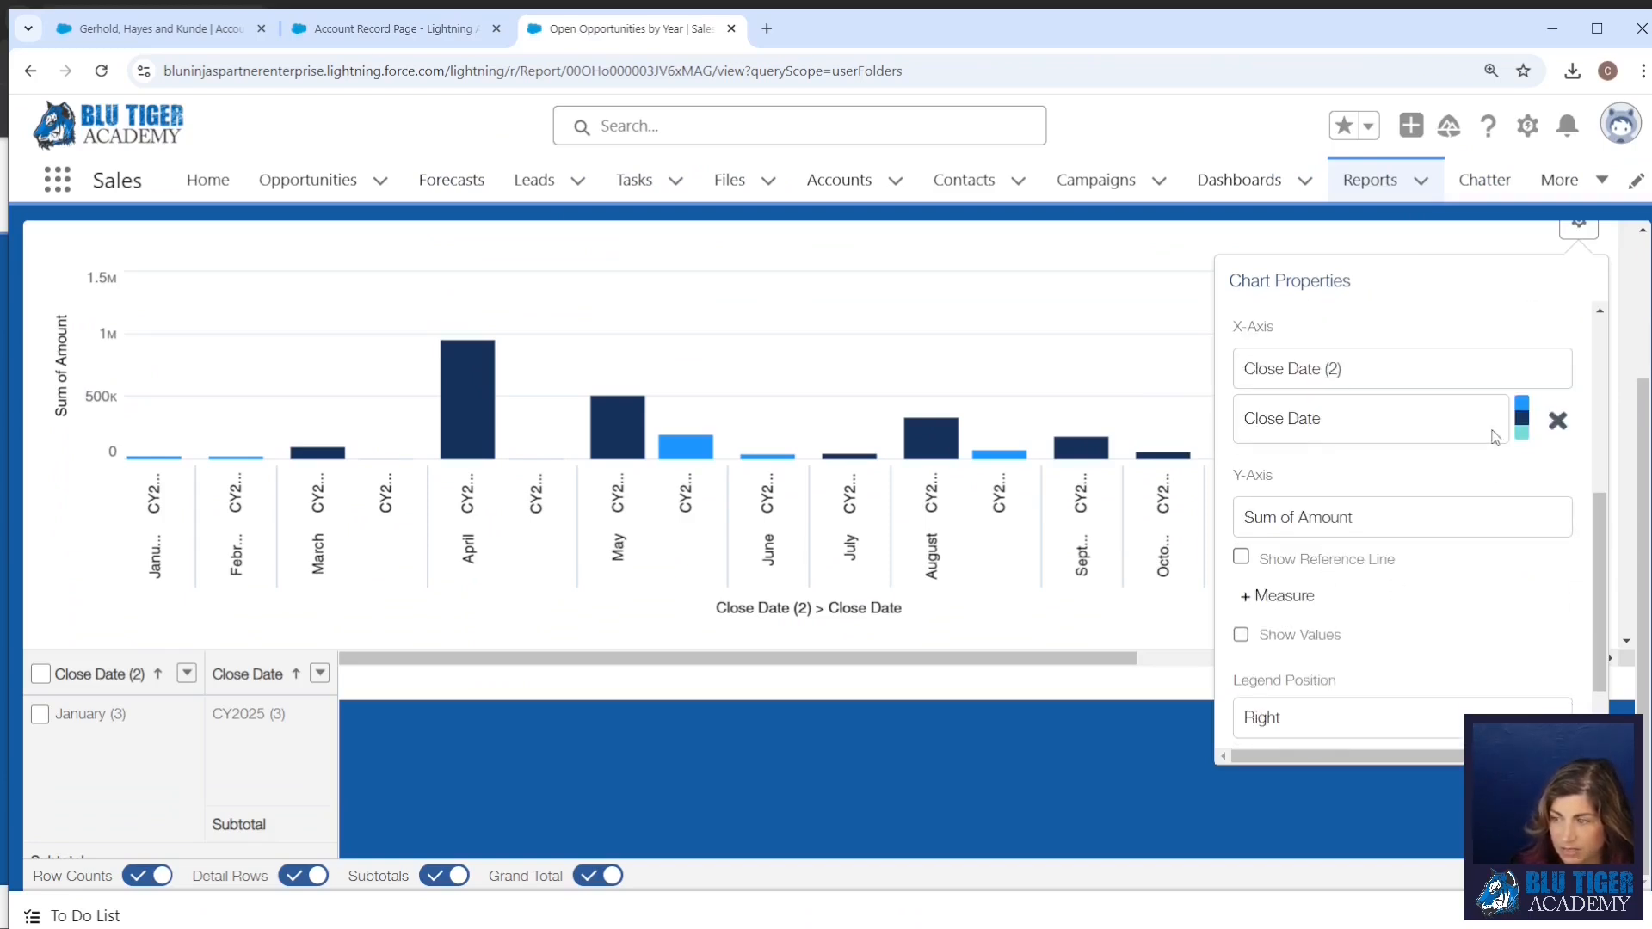
pyautogui.click(1559, 423)
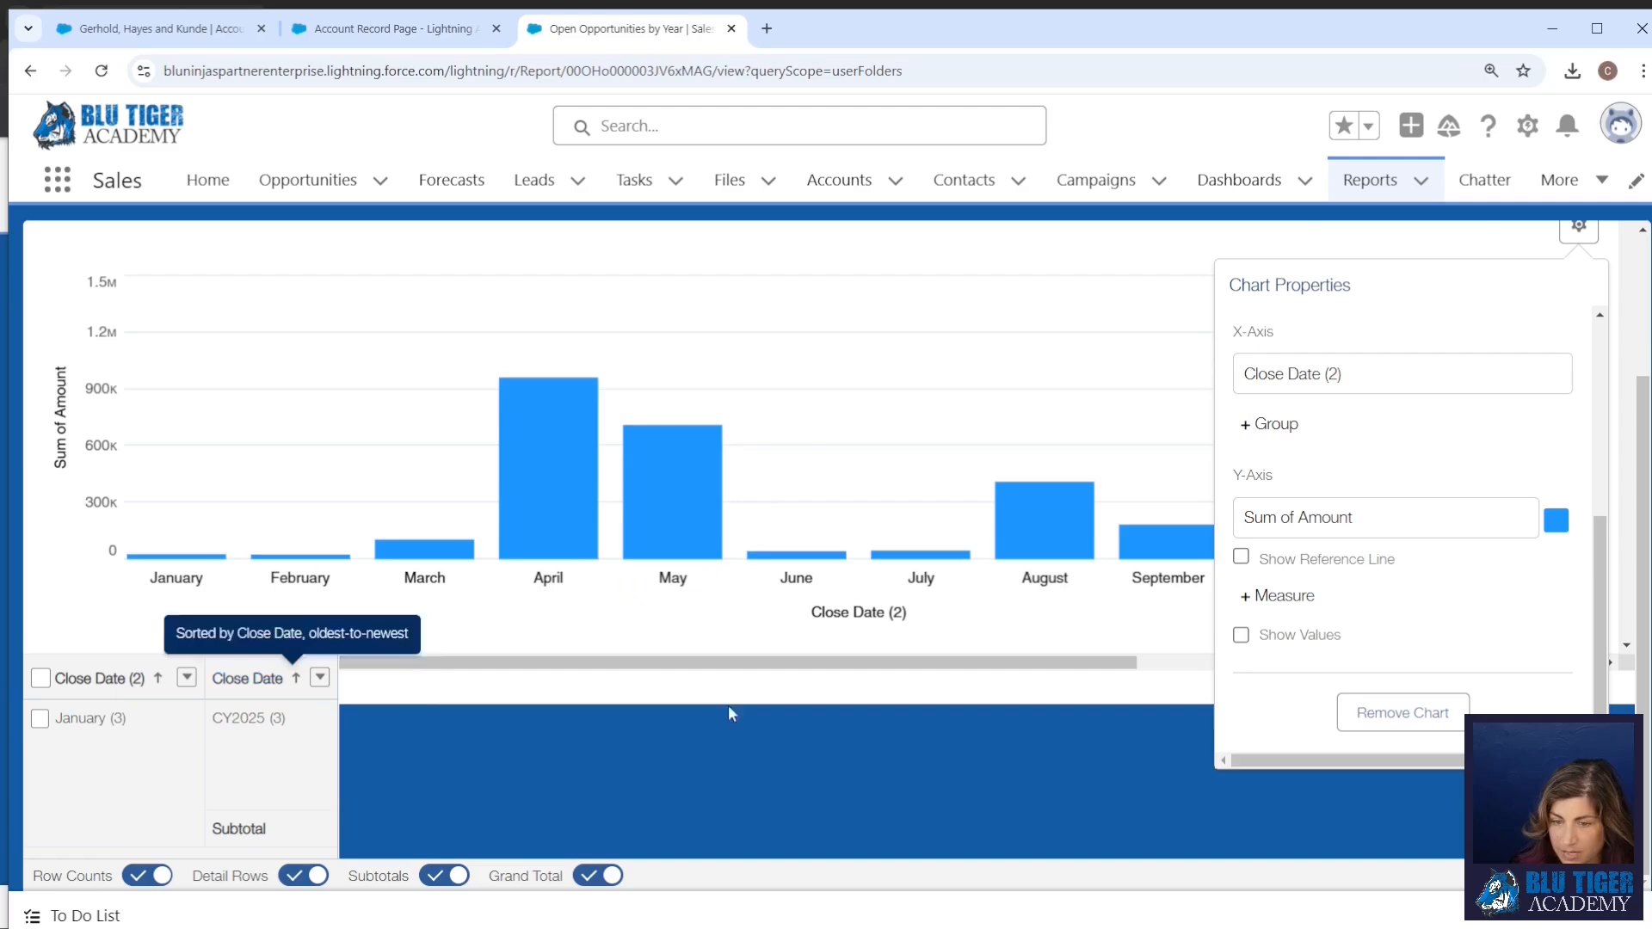
pyautogui.click(1579, 226)
# Edit the Open Opportunities by Year report to add Stage as a row group and remove the Close Date row group
pyautogui.scroll(2, 1579, 258)
pyautogui.click(1560, 251)
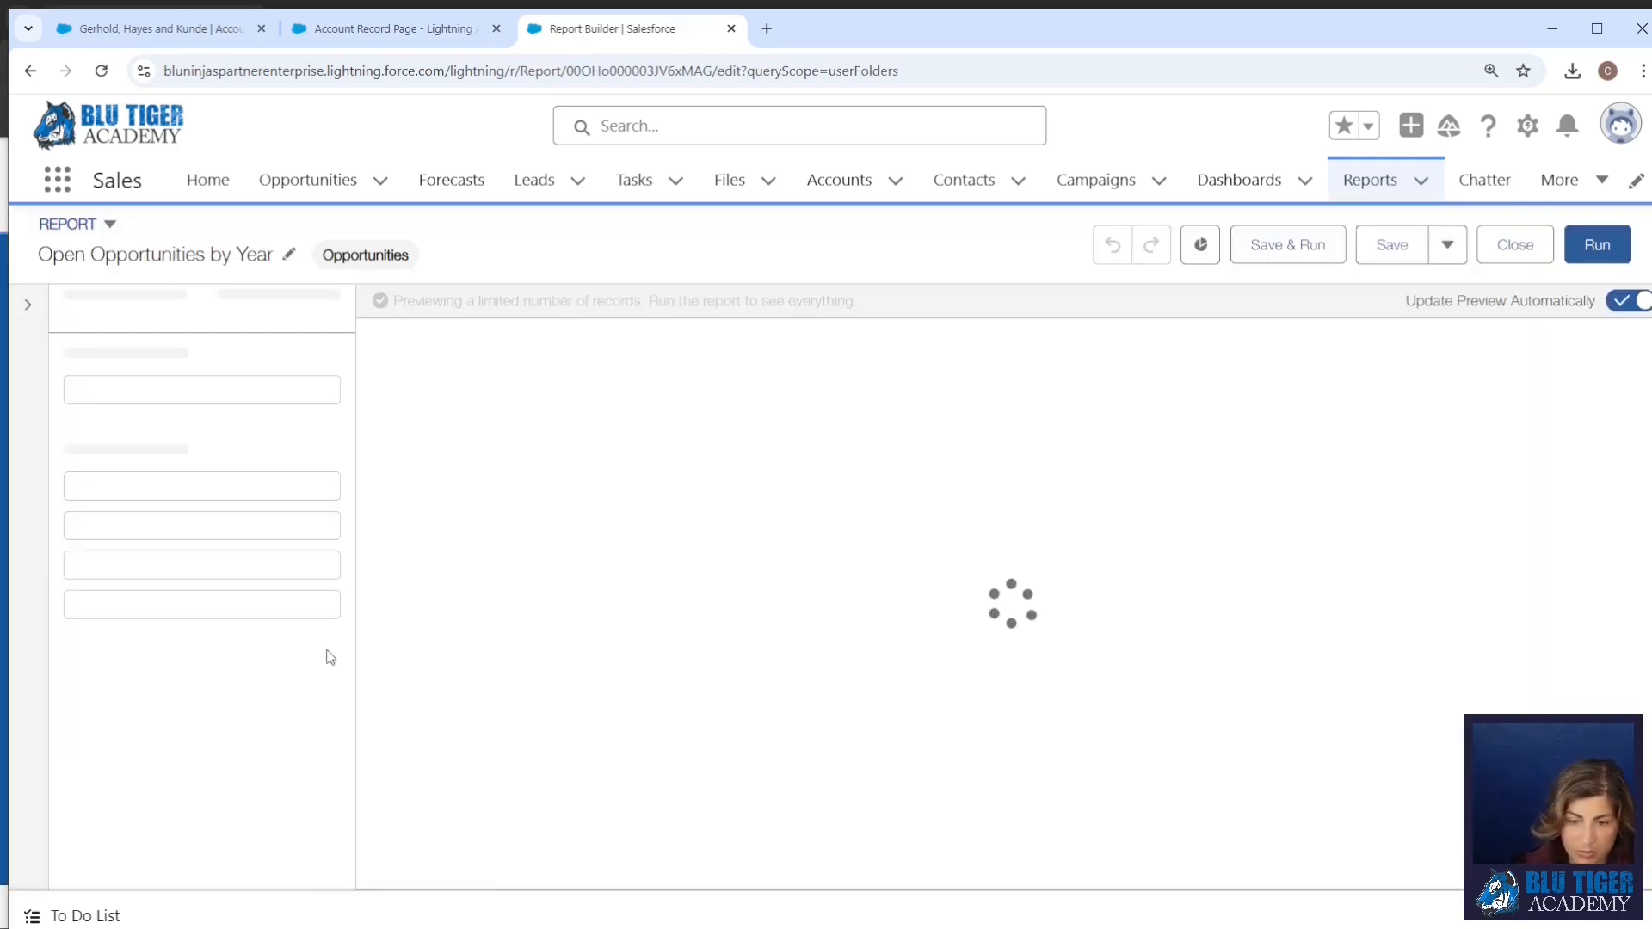
pyautogui.click(154, 434)
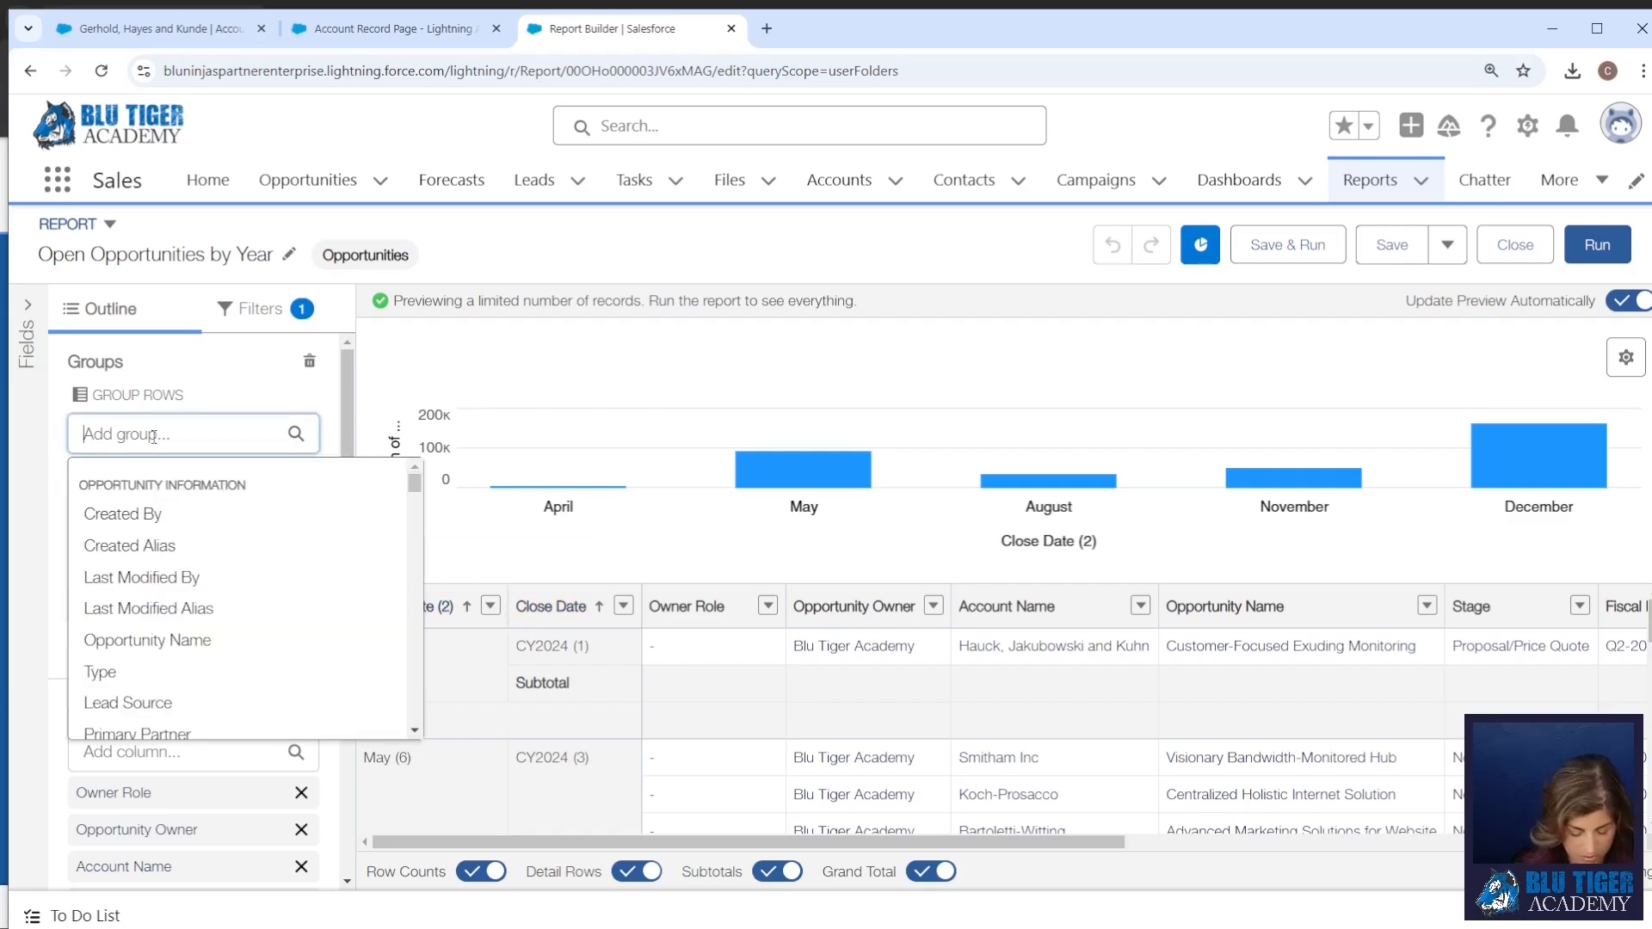
pyautogui.write('stage')
pyautogui.click(120, 548)
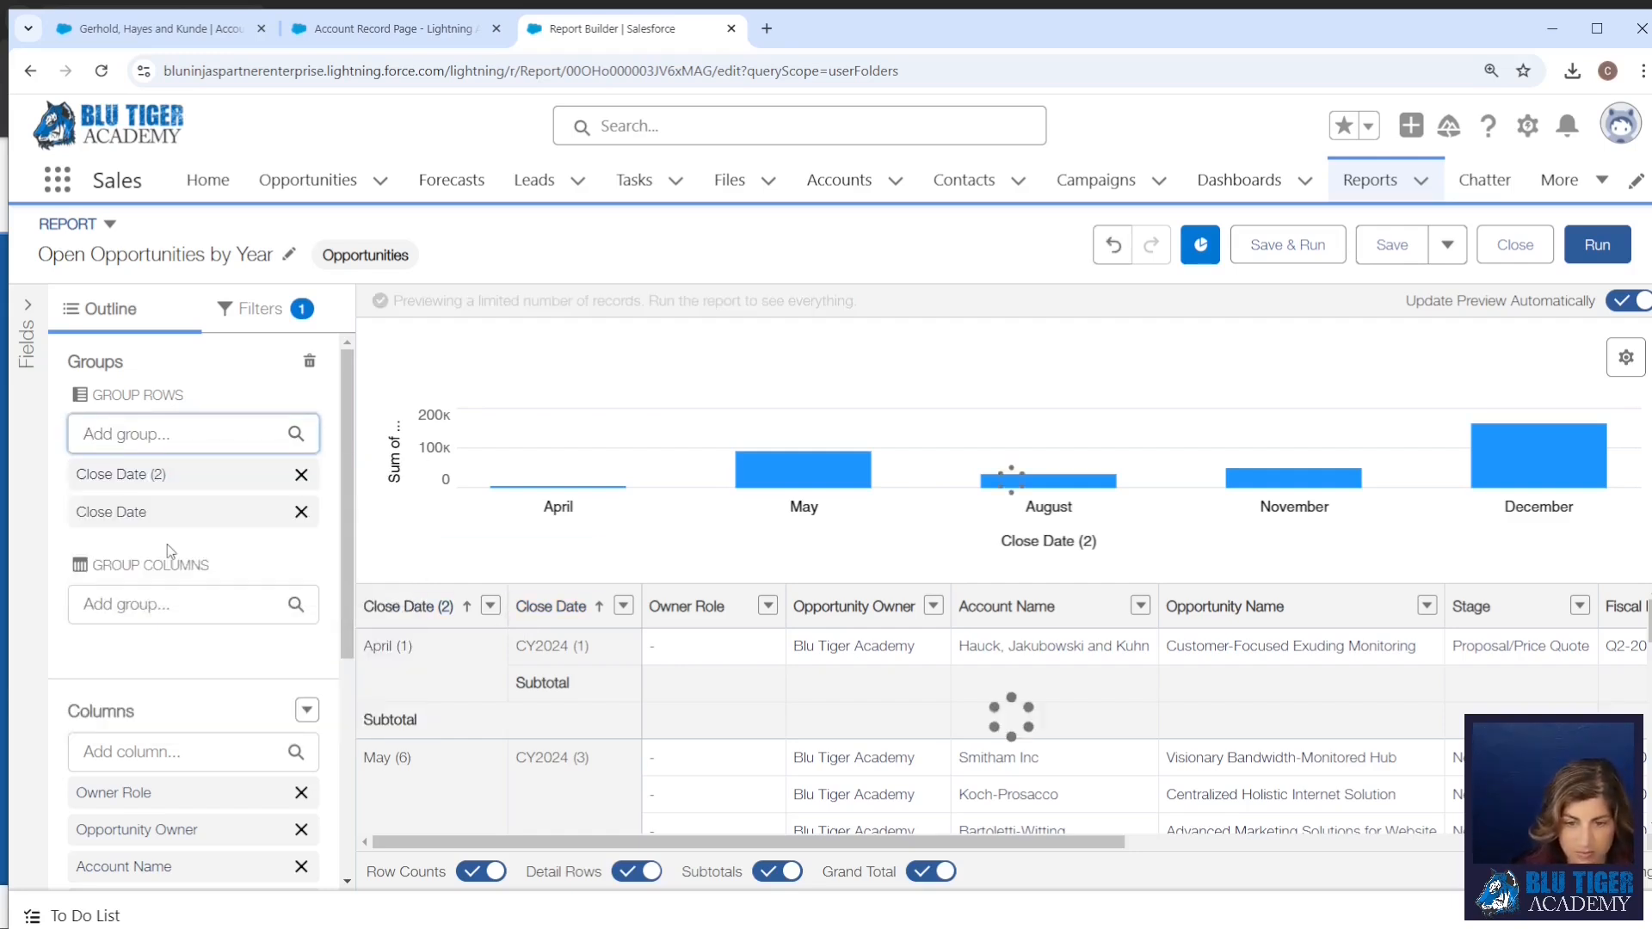
pyautogui.click(301, 470)
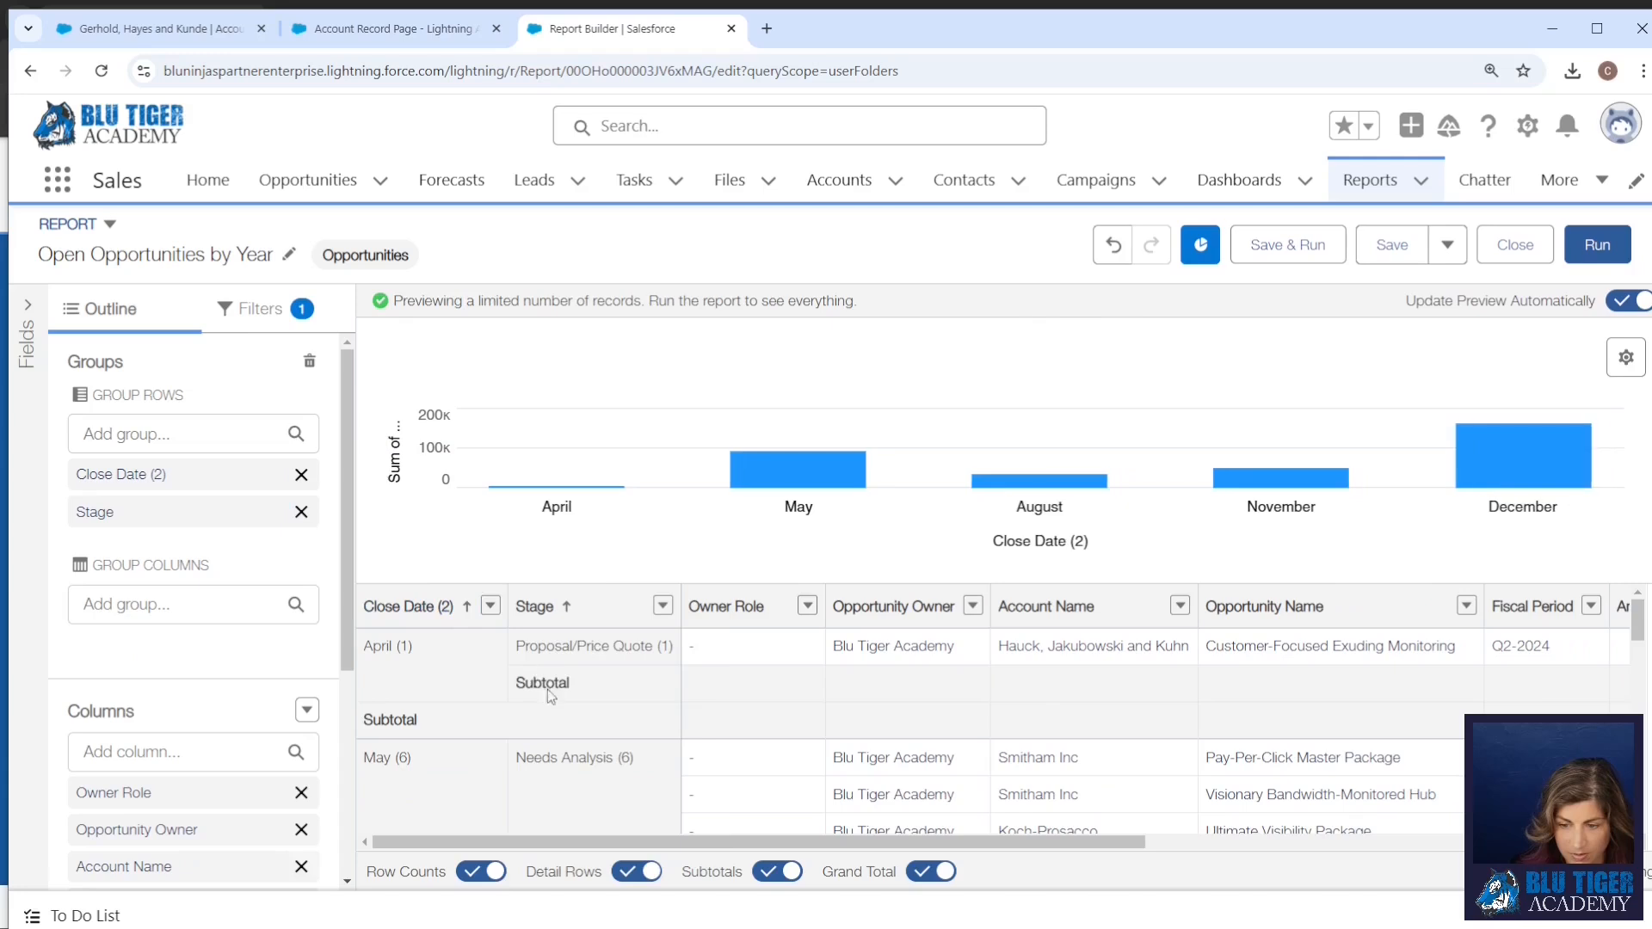
# Group the Close Date (2) dates by Calendar Month
pyautogui.click(490, 606)
pyautogui.moveTo(566, 809)
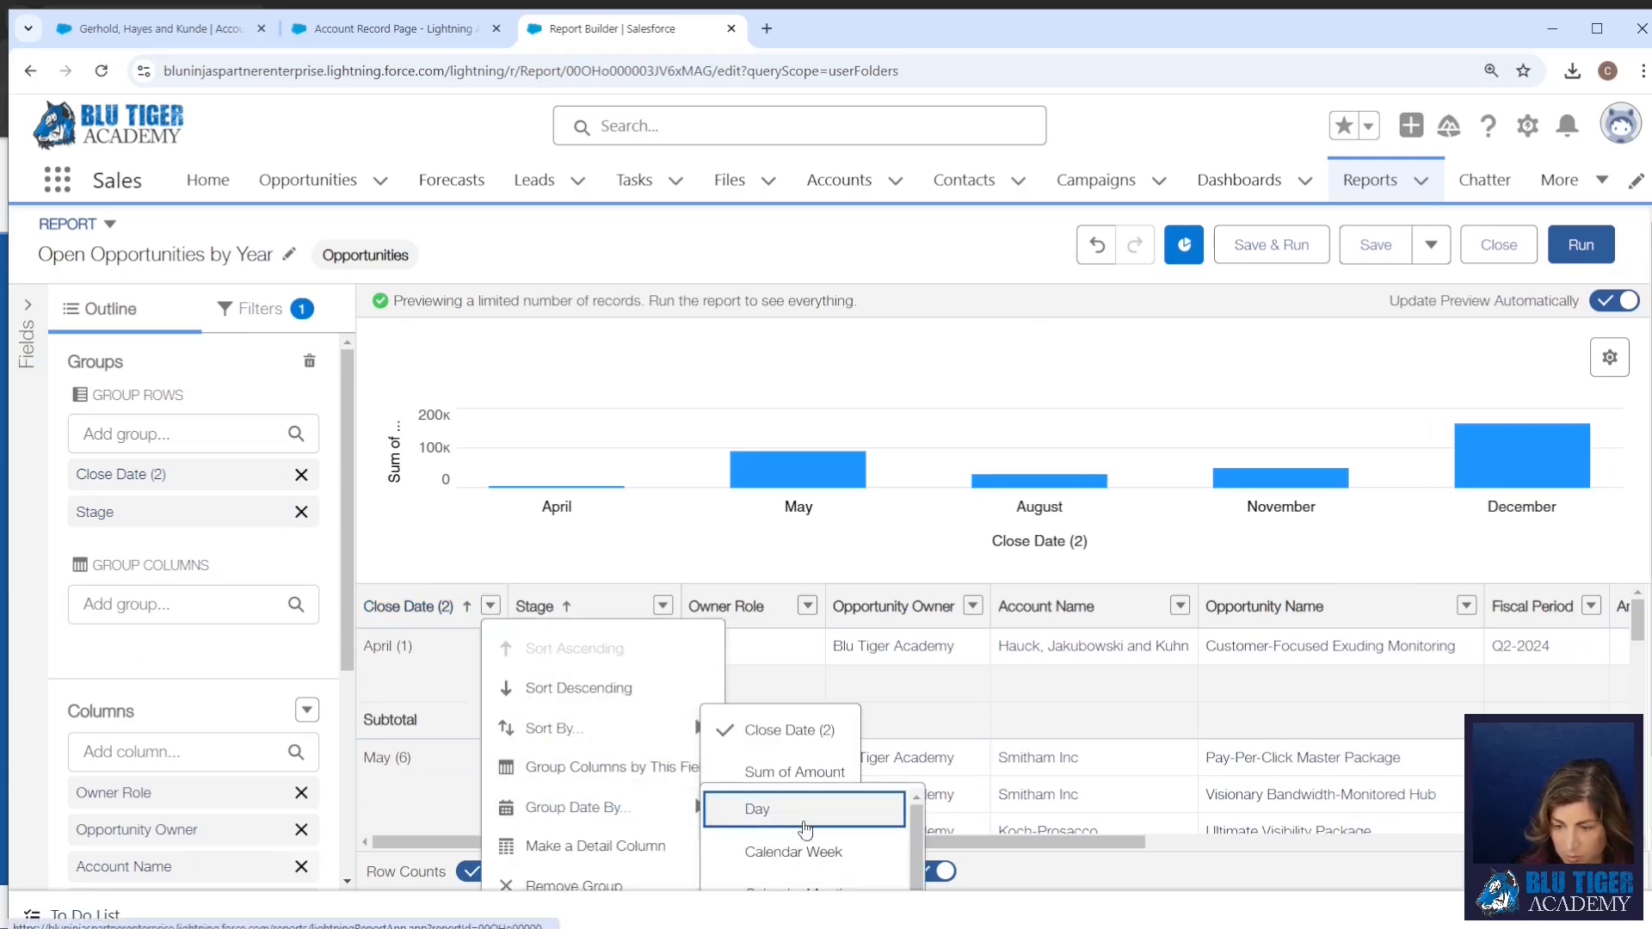
pyautogui.scroll(-2, 803, 830)
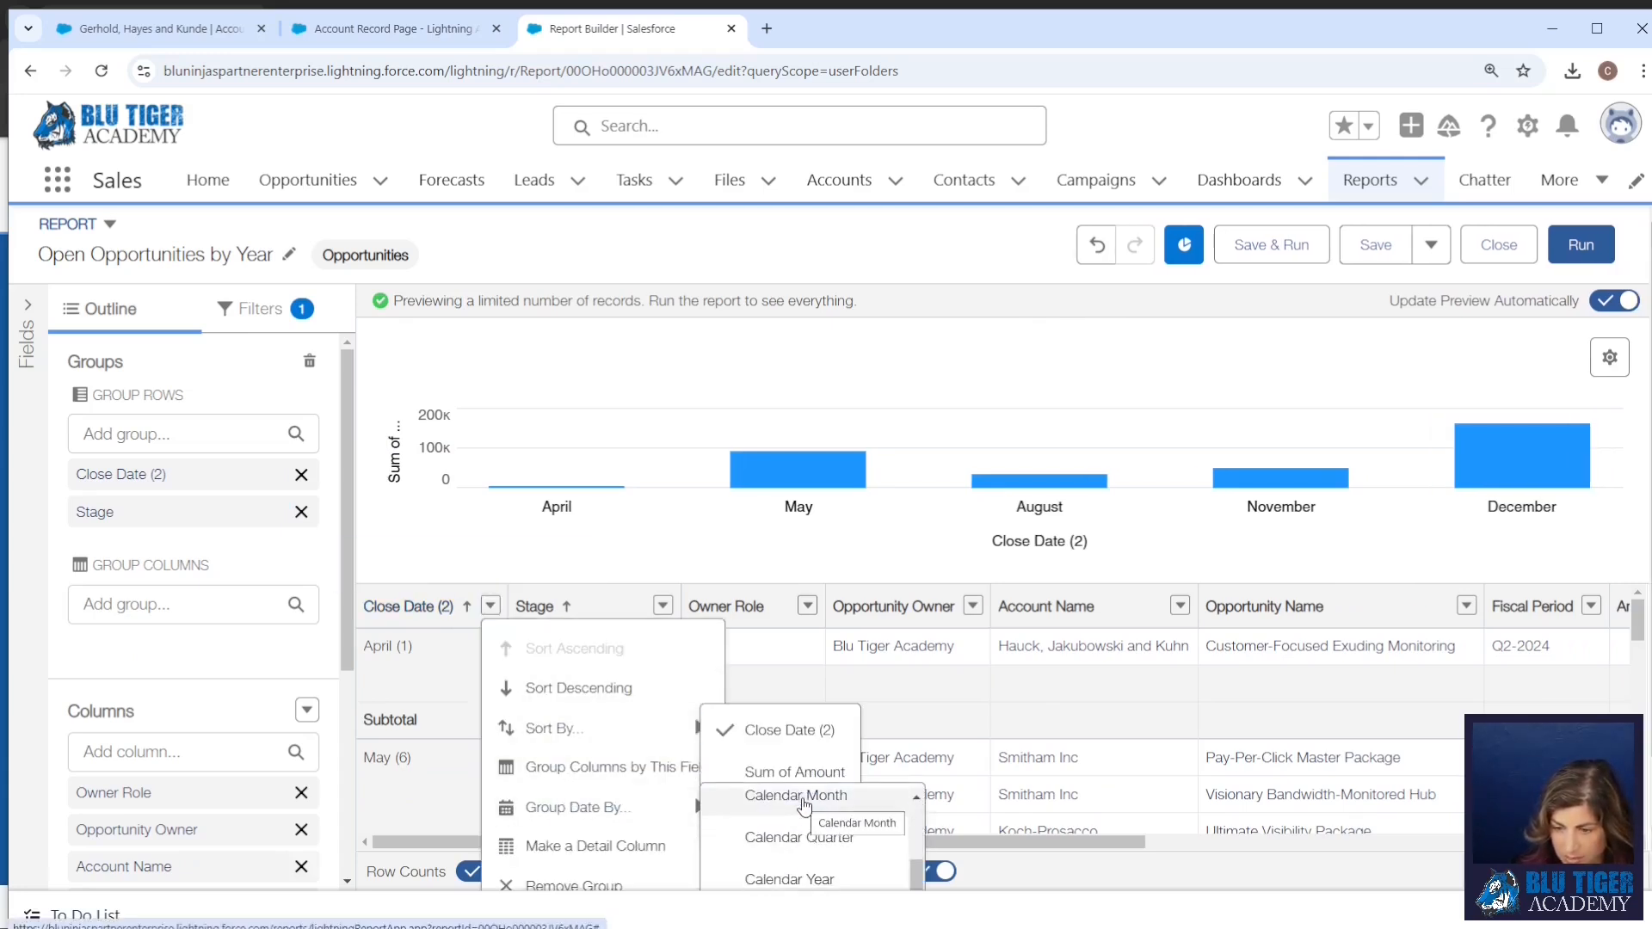
pyautogui.click(803, 796)
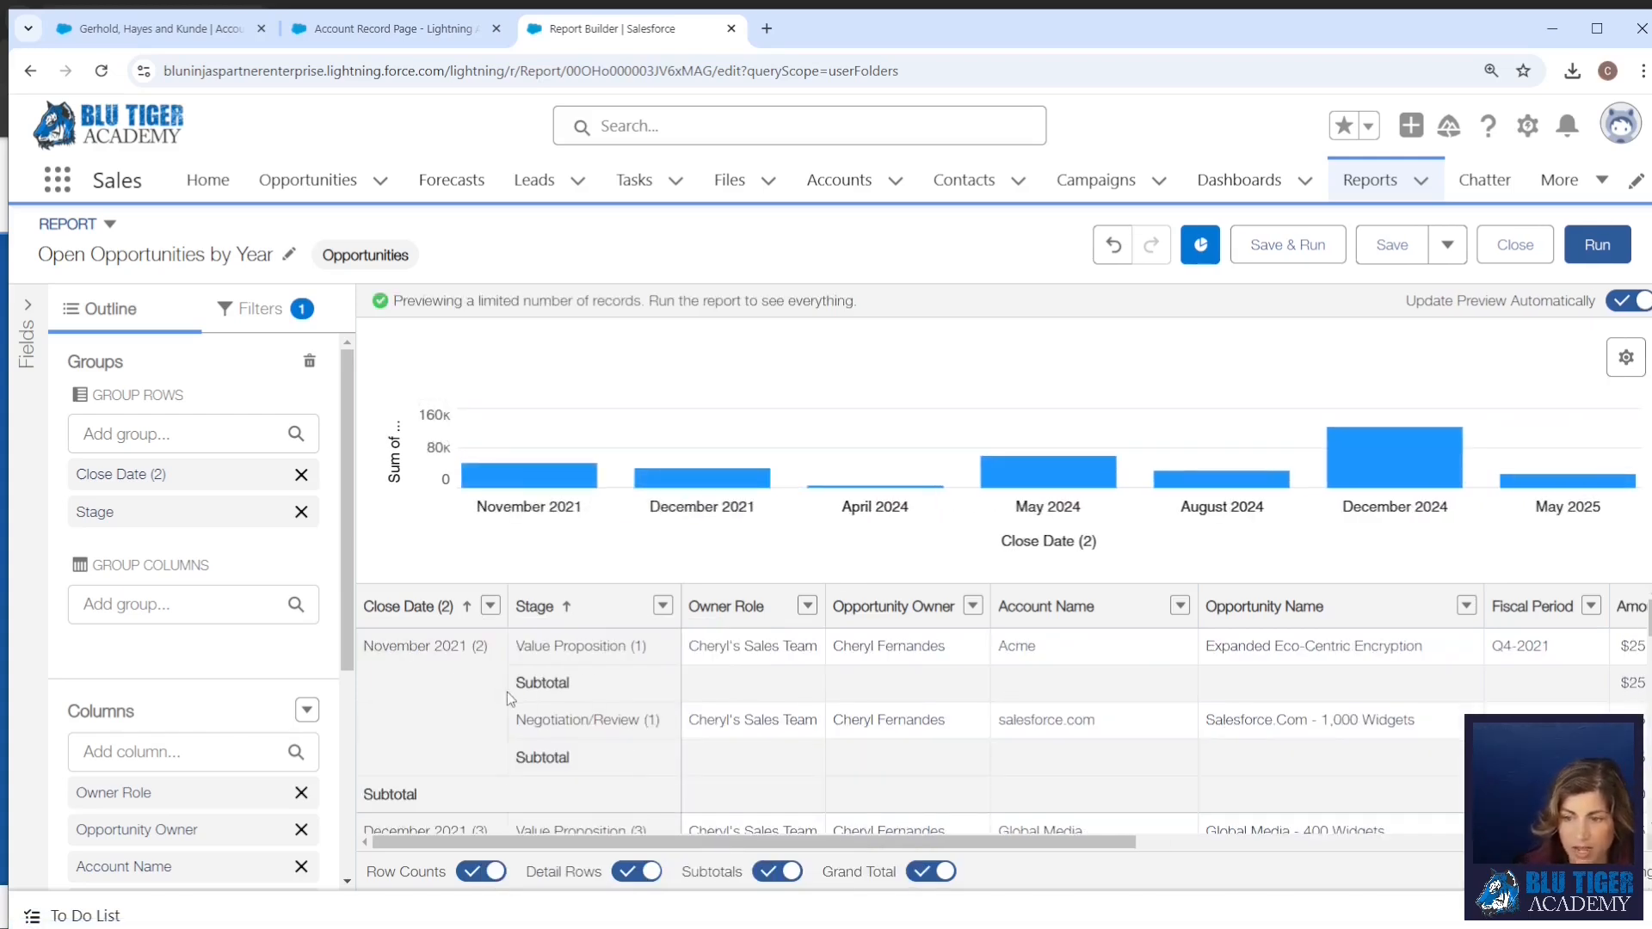
# Display the report chart as a Stacked Column with Close Date (2) on the X-axis, and save and run the report
pyautogui.click(1625, 357)
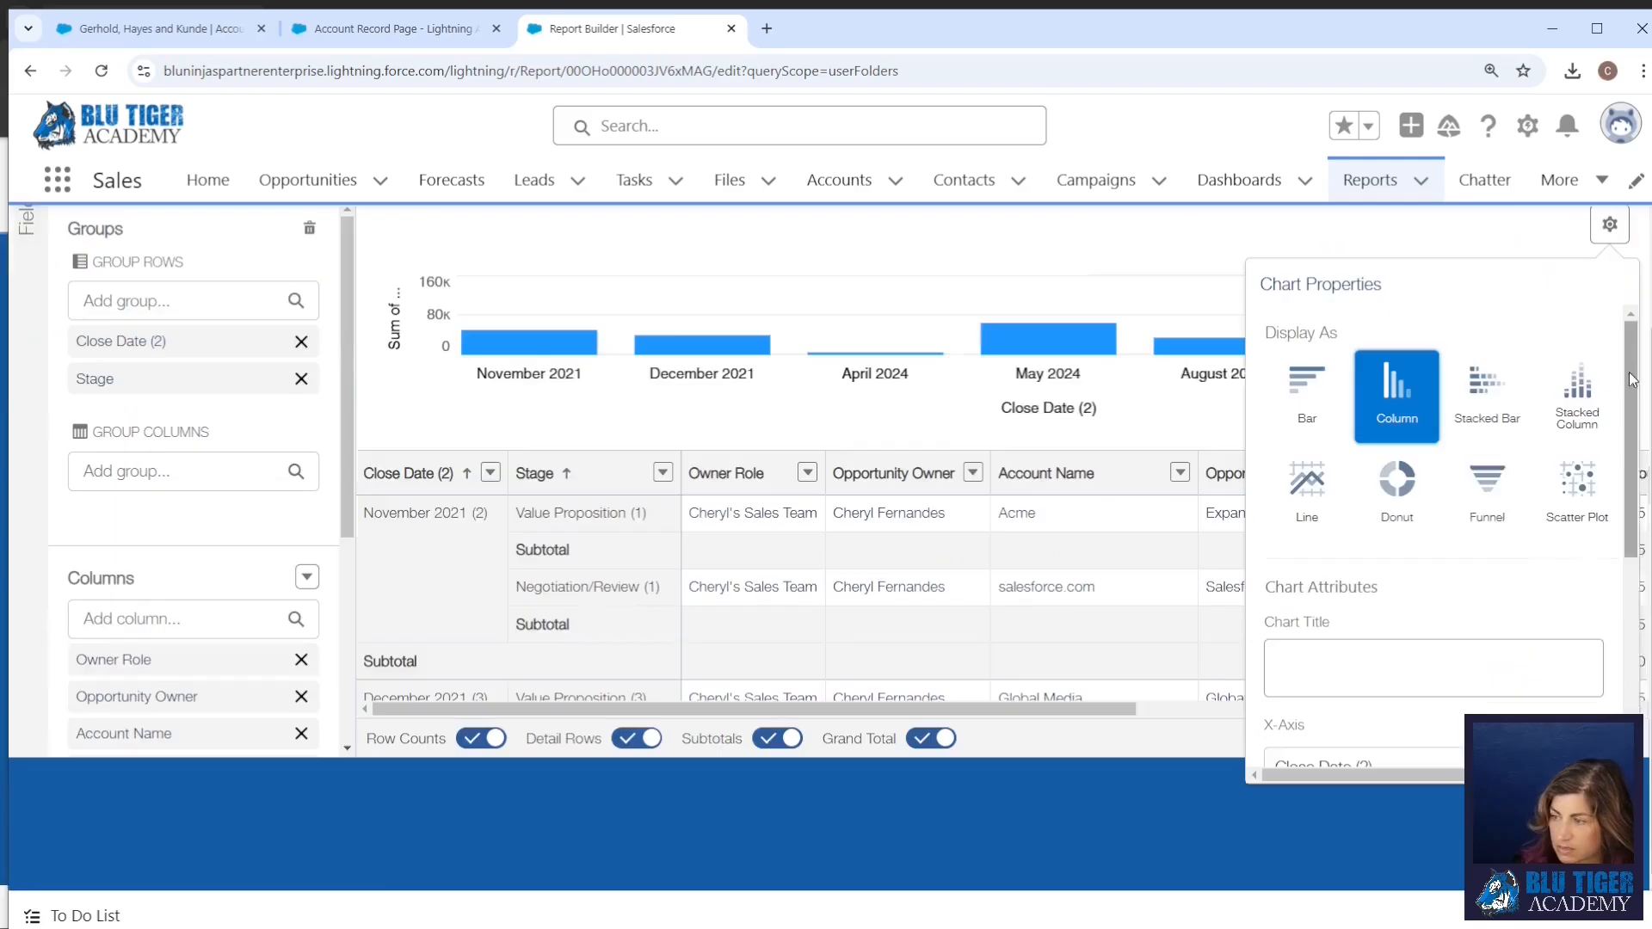
pyautogui.click(1574, 435)
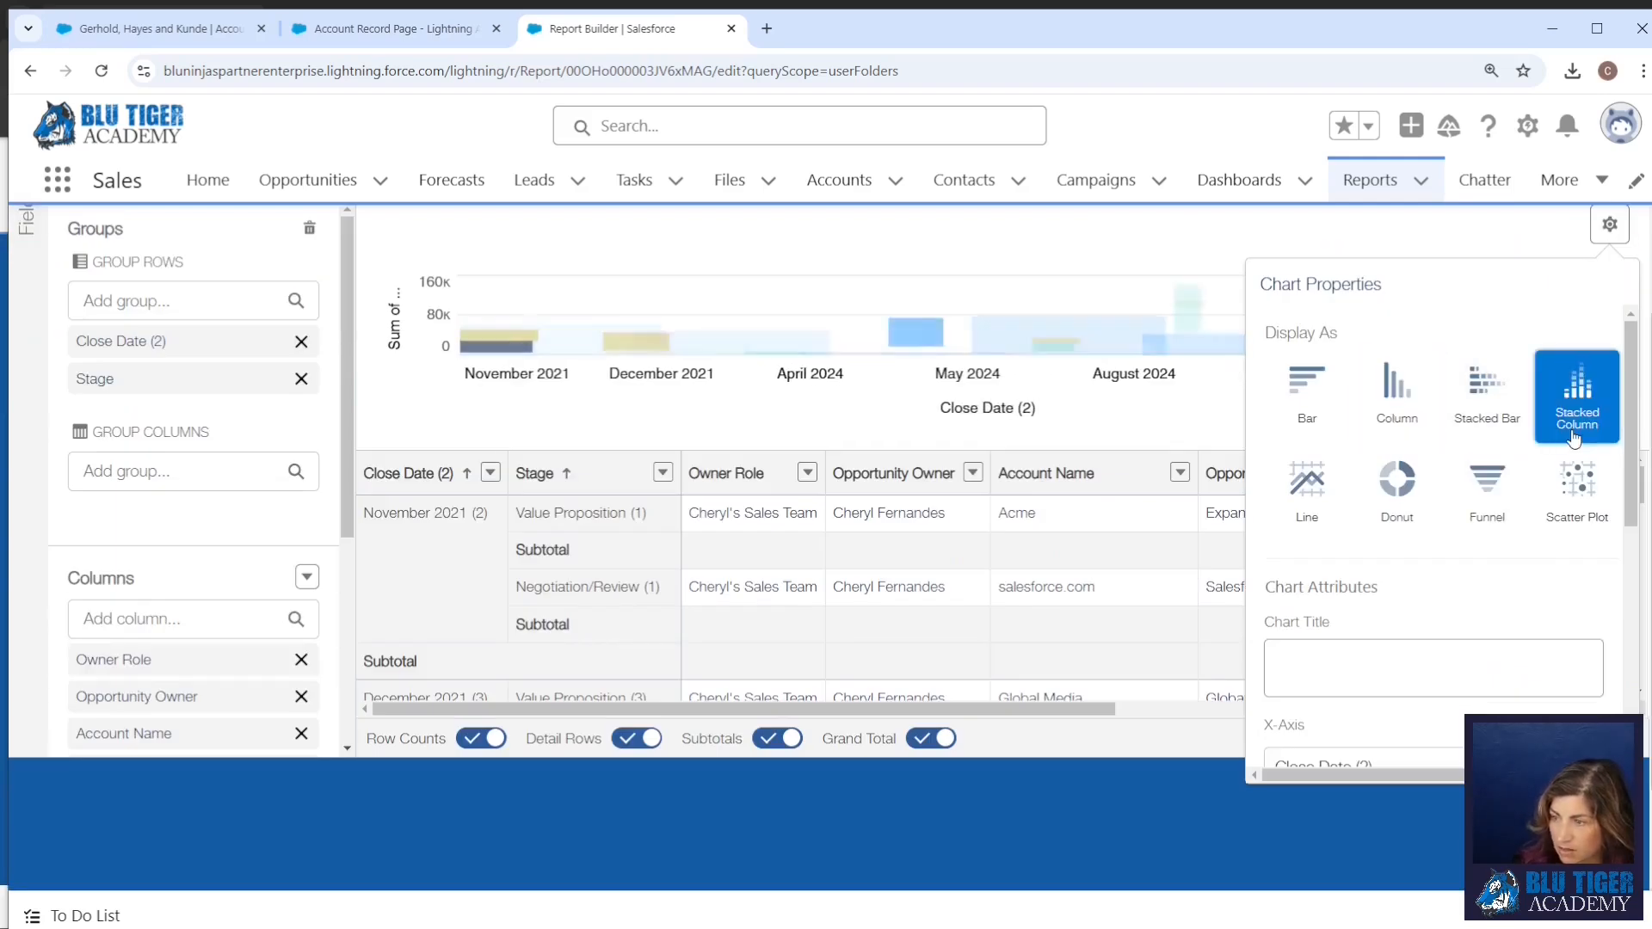
pyautogui.scroll(-3, 1402, 624)
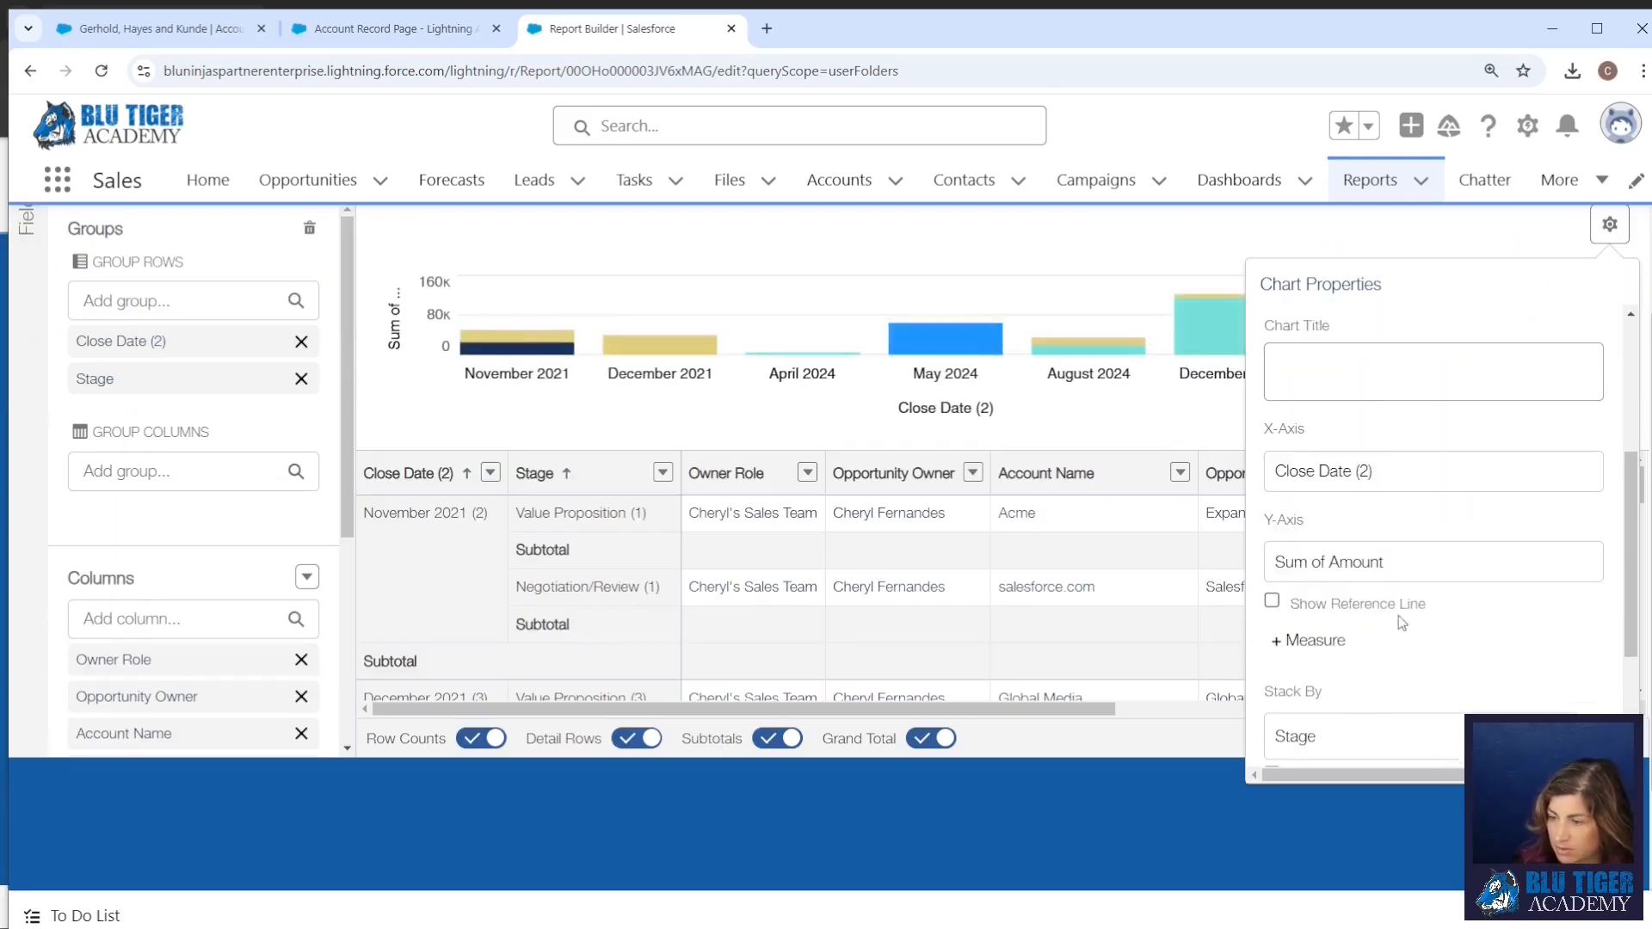
pyautogui.click(1364, 471)
pyautogui.click(1347, 540)
pyautogui.click(1376, 479)
pyautogui.click(1377, 508)
pyautogui.scroll(-1, 1368, 608)
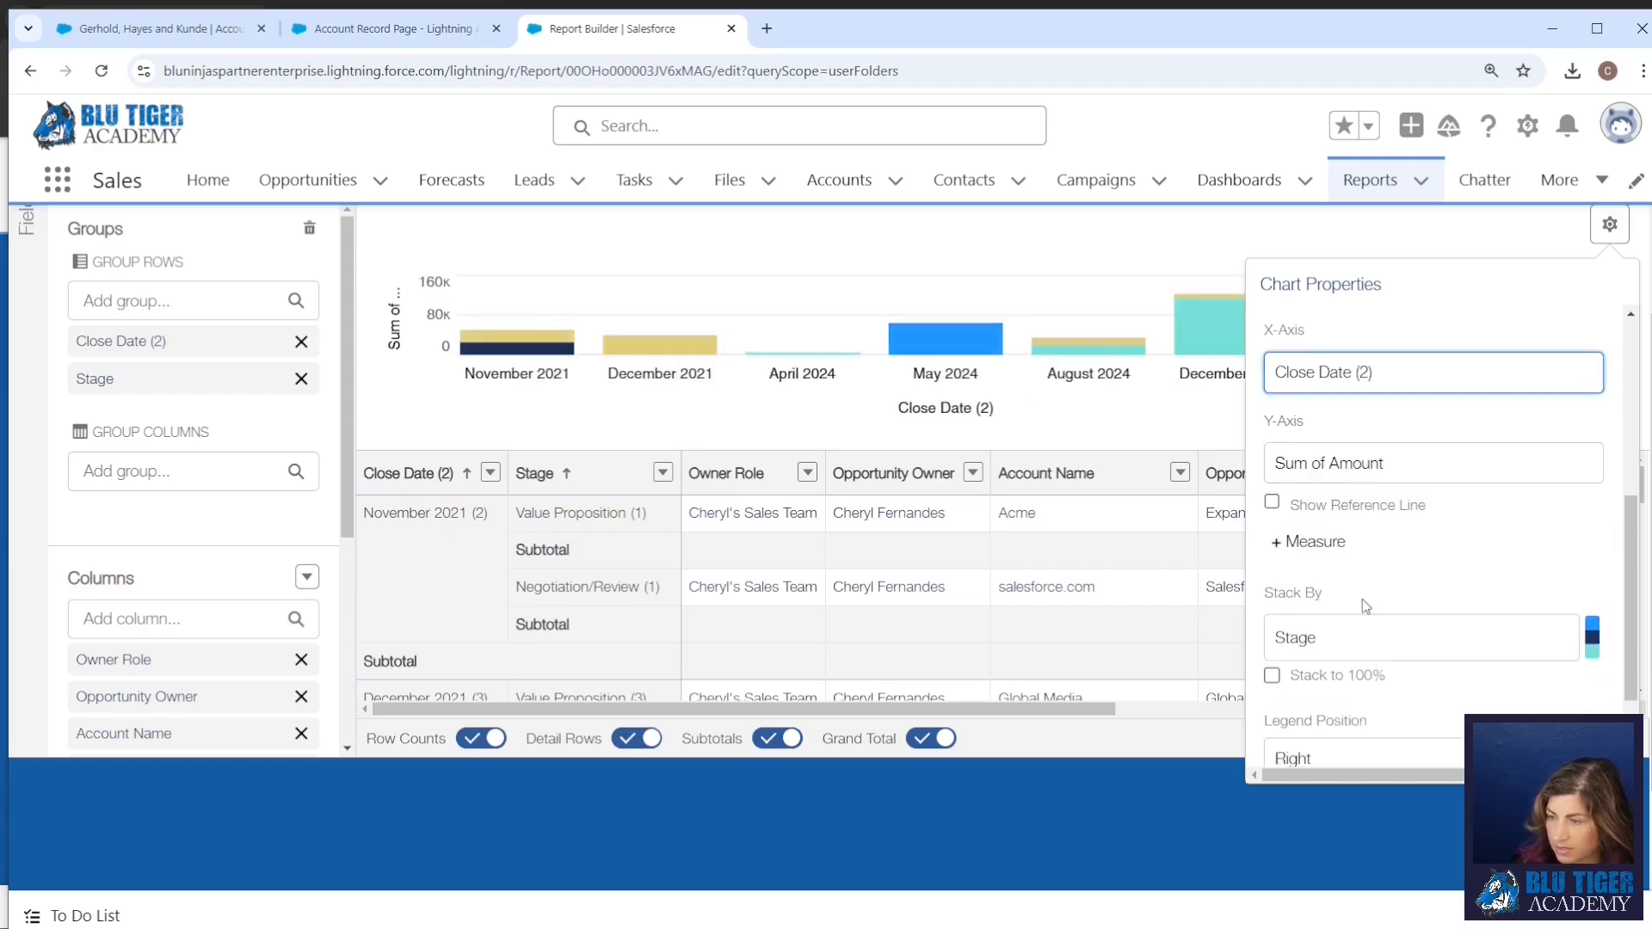
pyautogui.scroll(5, 1601, 375)
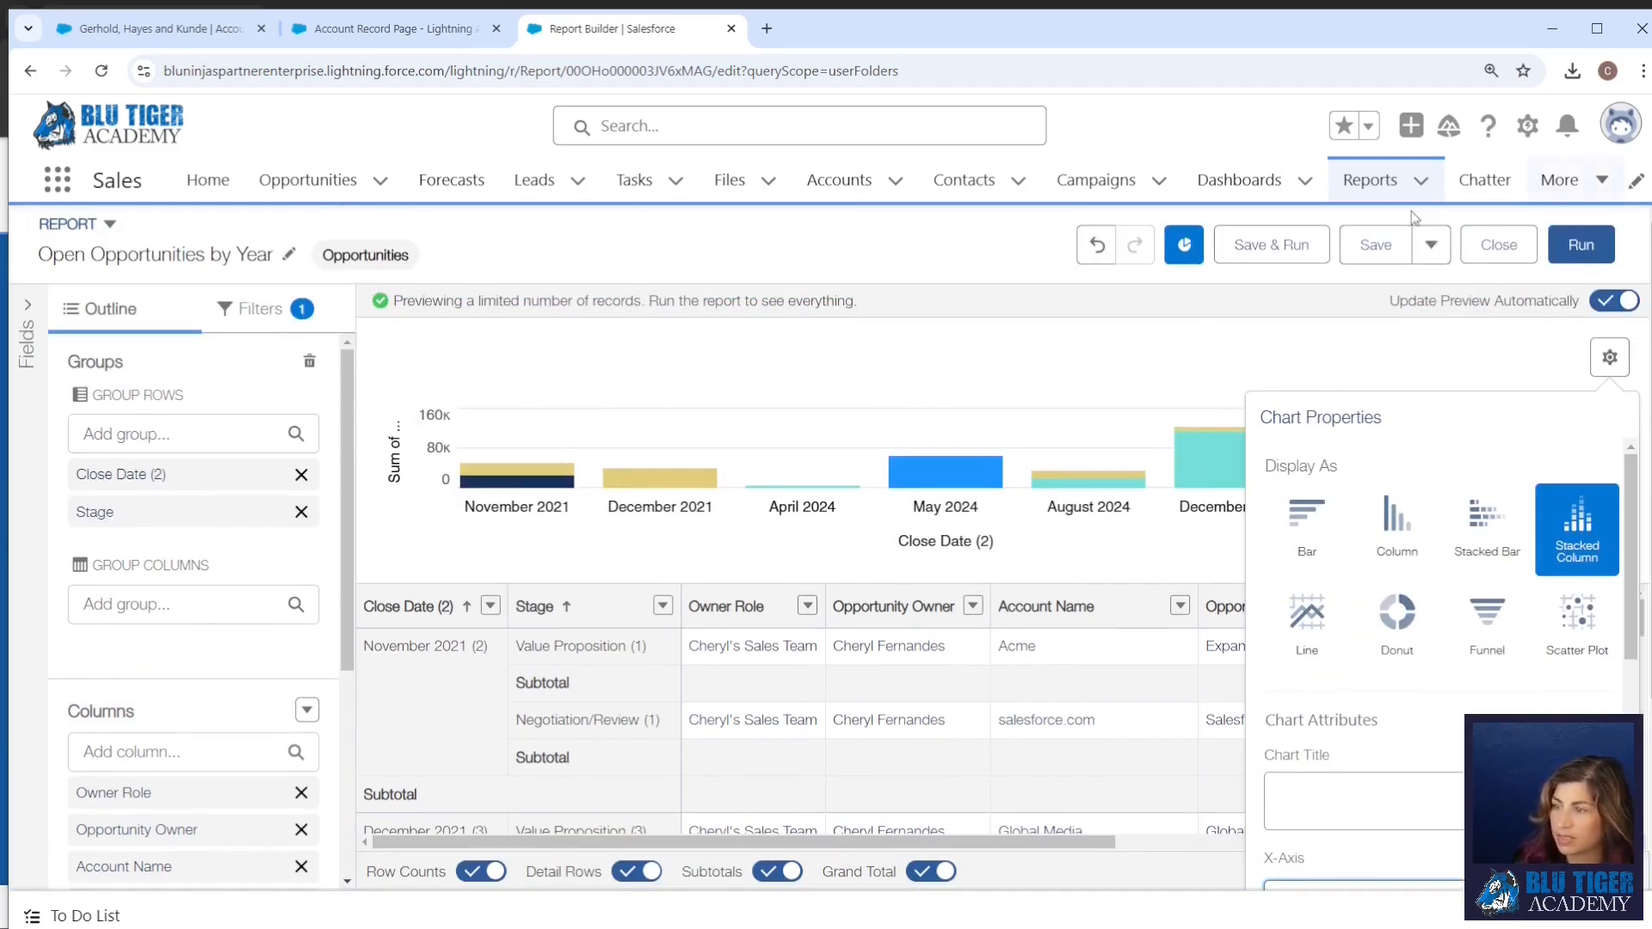
pyautogui.click(1271, 245)
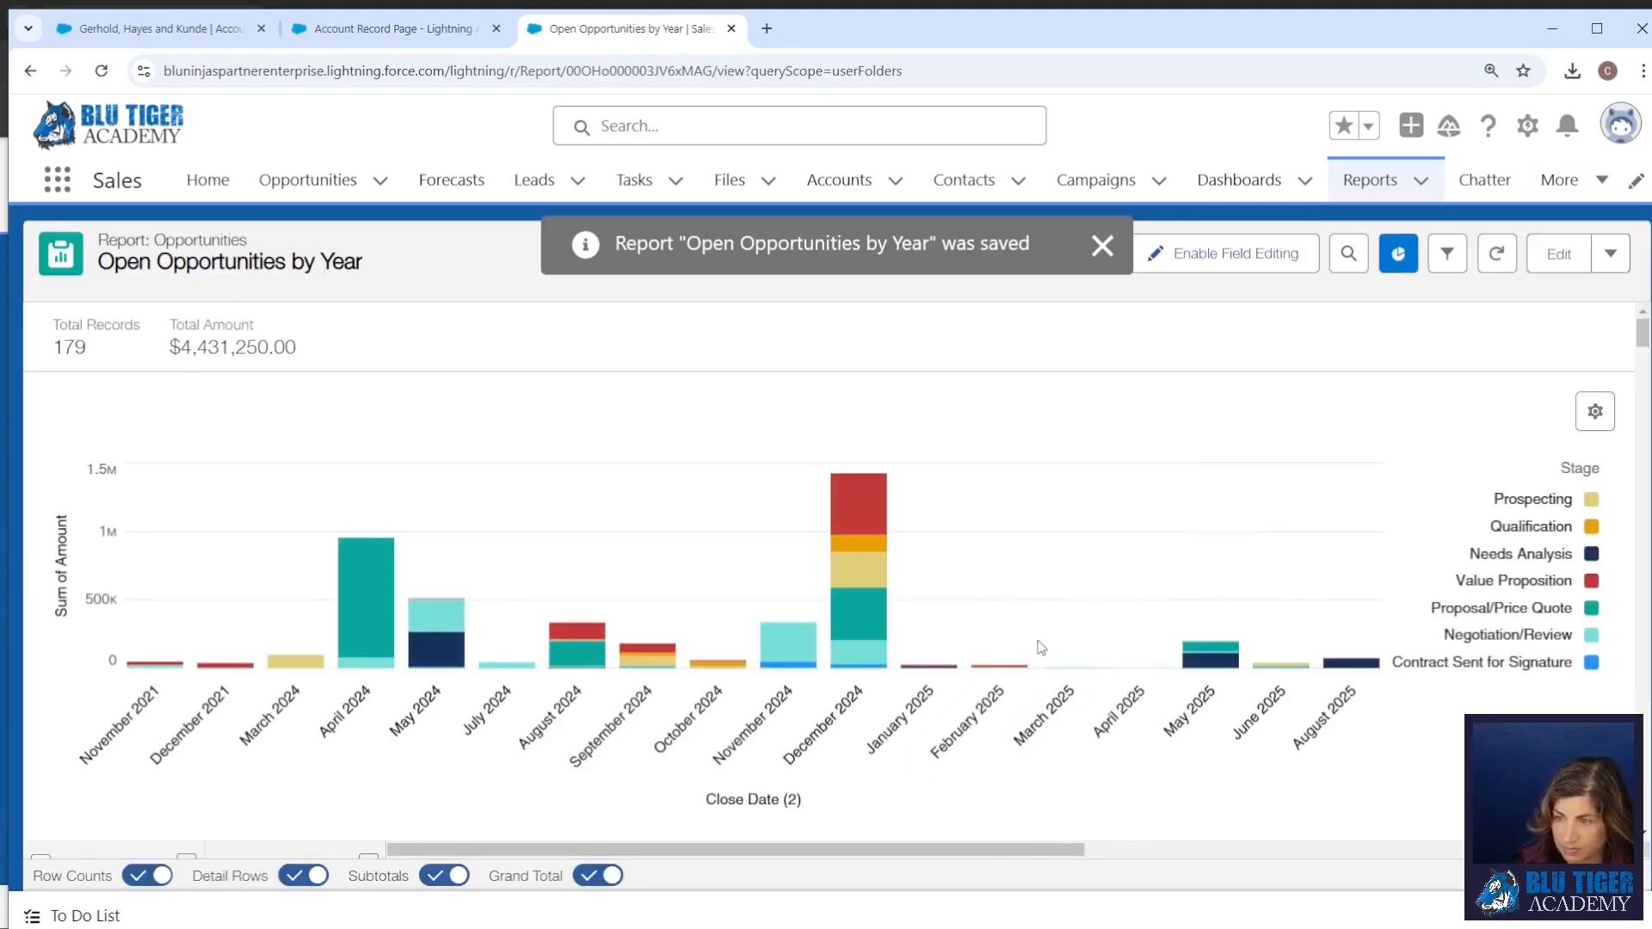
# Refresh the Open Opportunities by Year chart on the Gerhold, Hayes and Kunde account and review the charts in its Reports tab
pyautogui.click(153, 33)
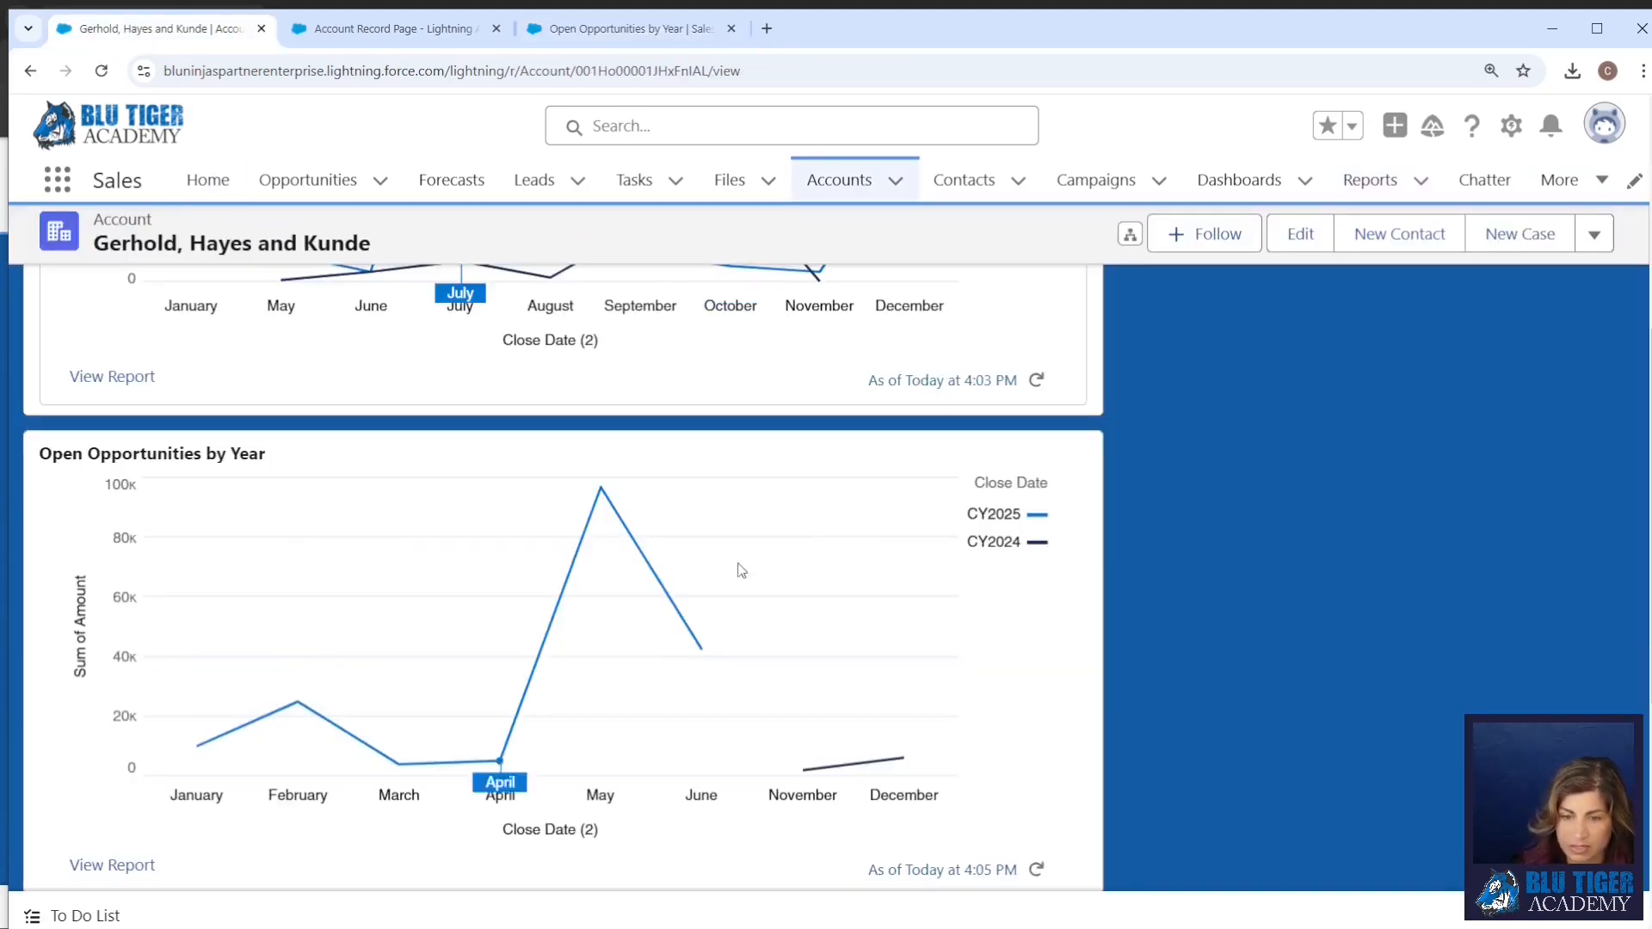
pyautogui.click(1037, 870)
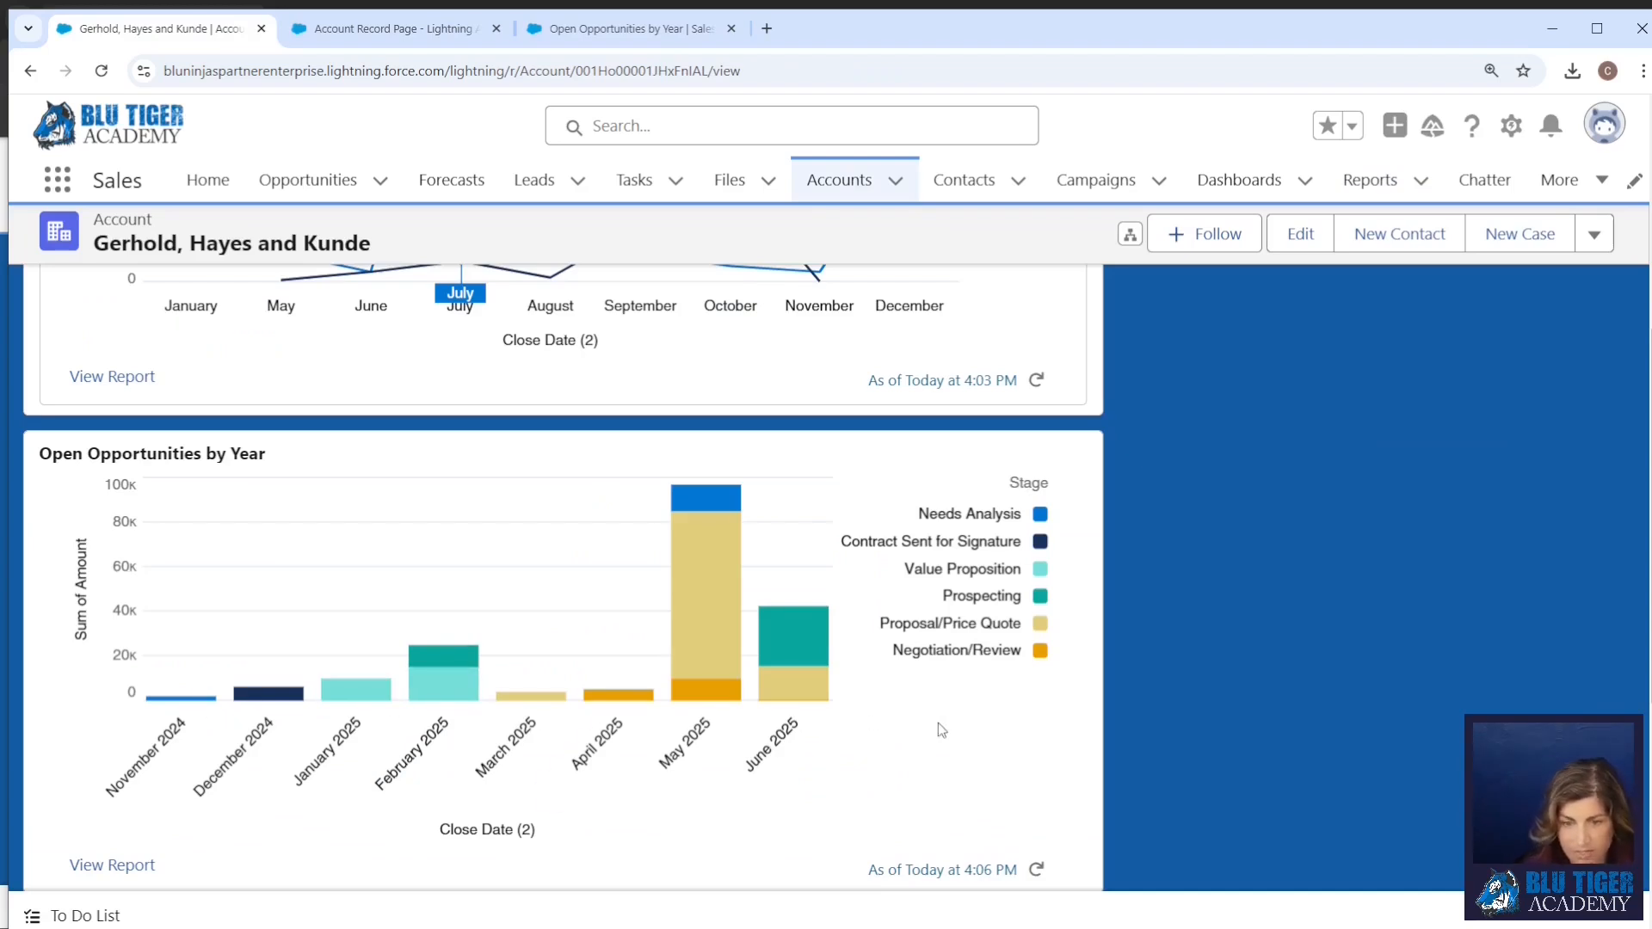
pyautogui.scroll(2, 940, 730)
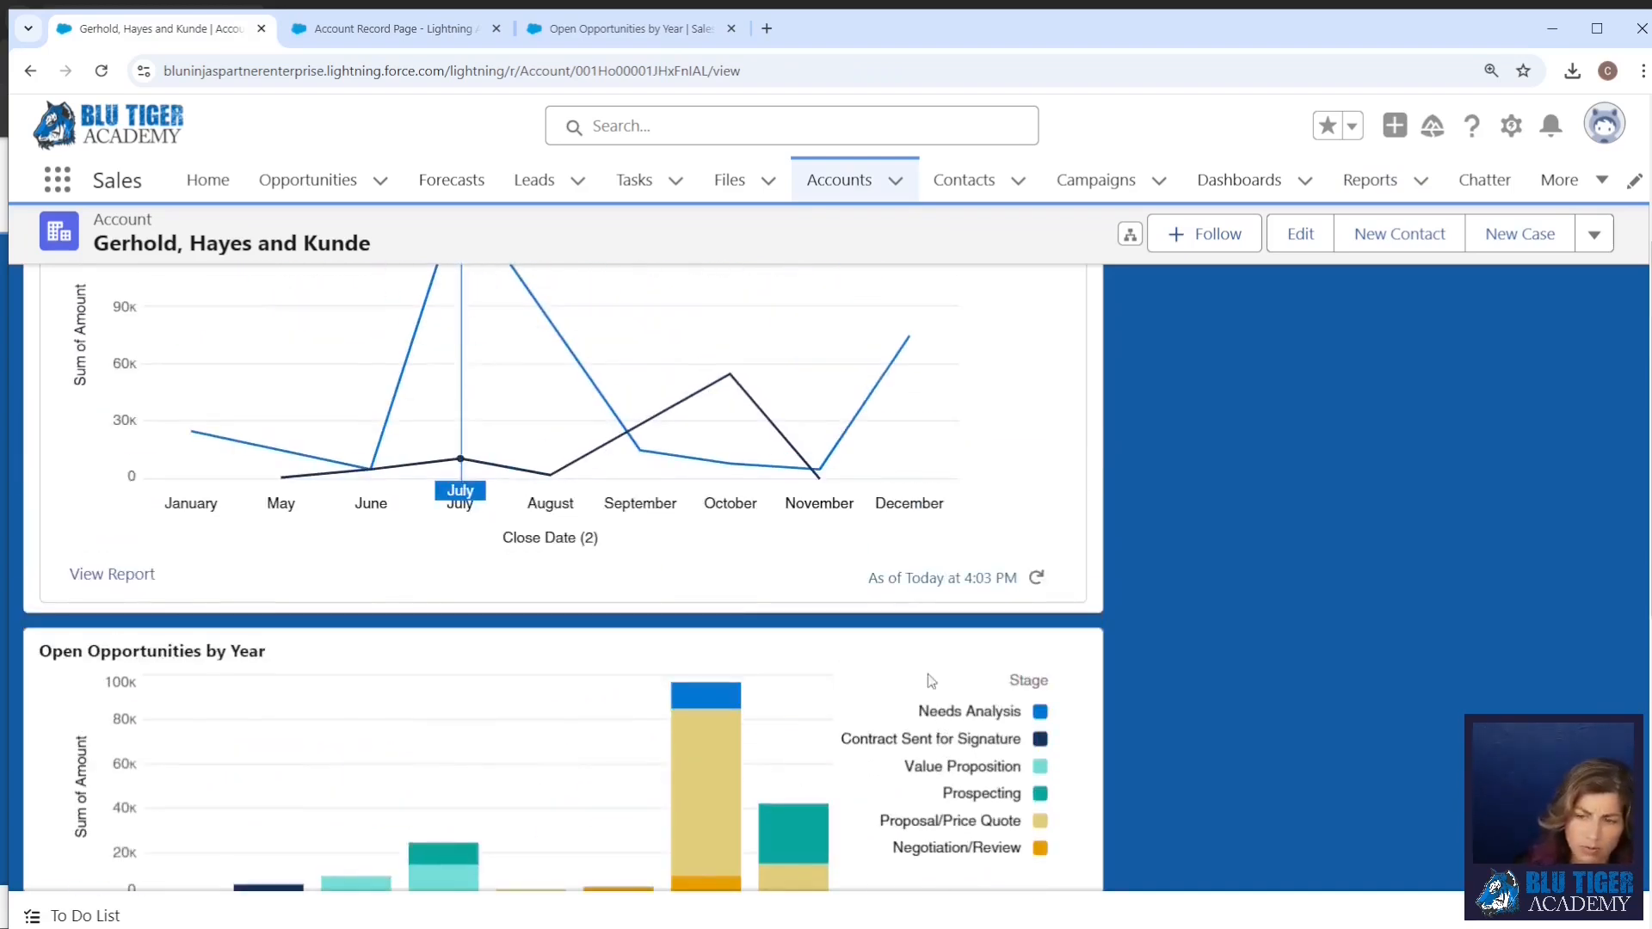
pyautogui.scroll(3, 898, 669)
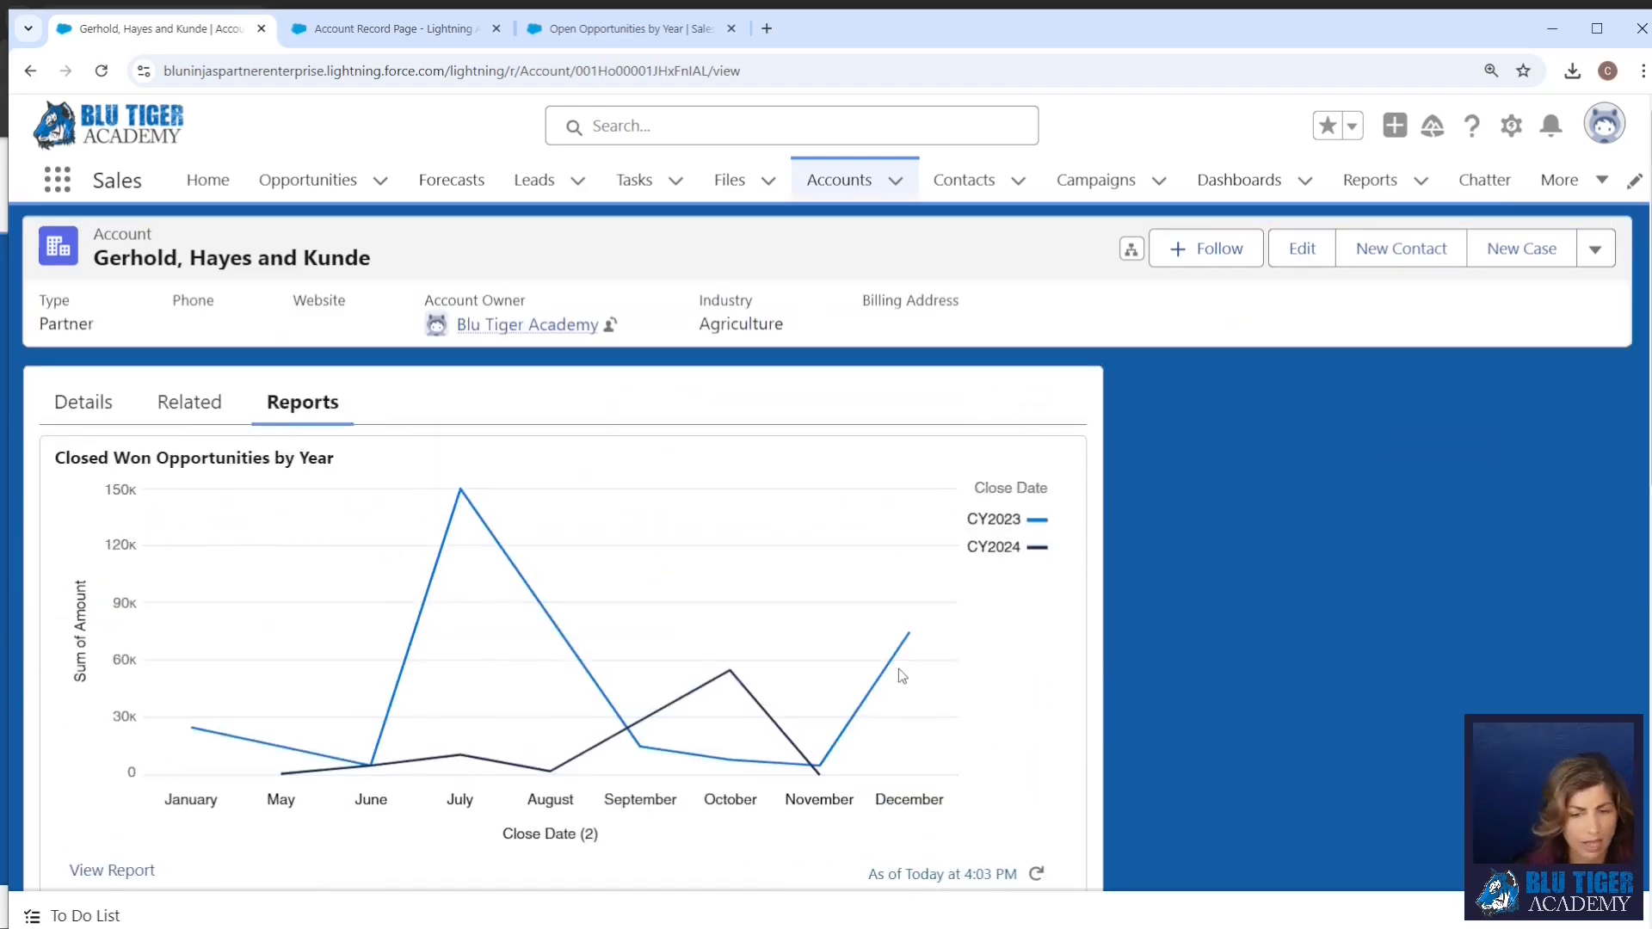